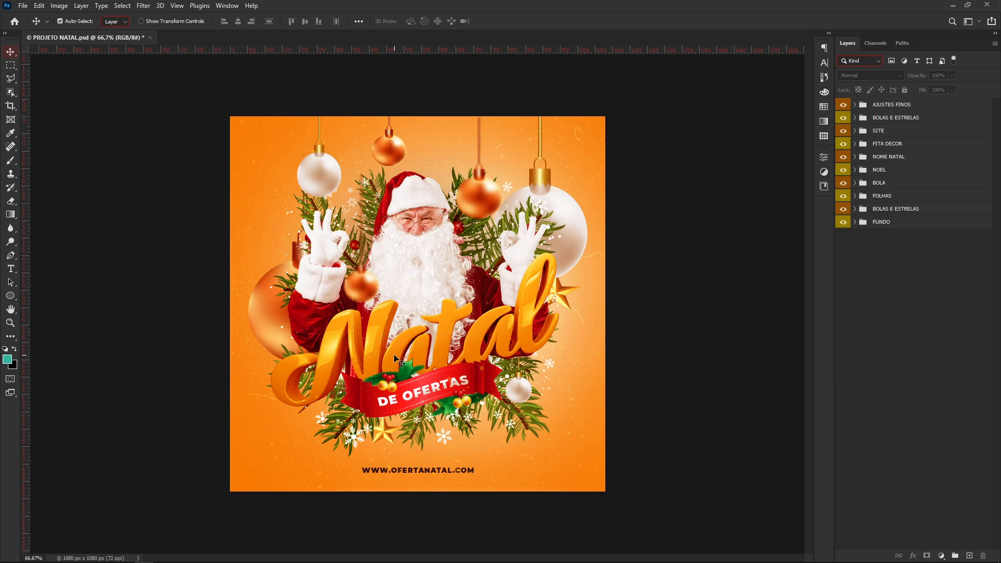
- Start a new document based on the Film & Video HDTV 1080p preset and name it NATAL
click(23, 6)
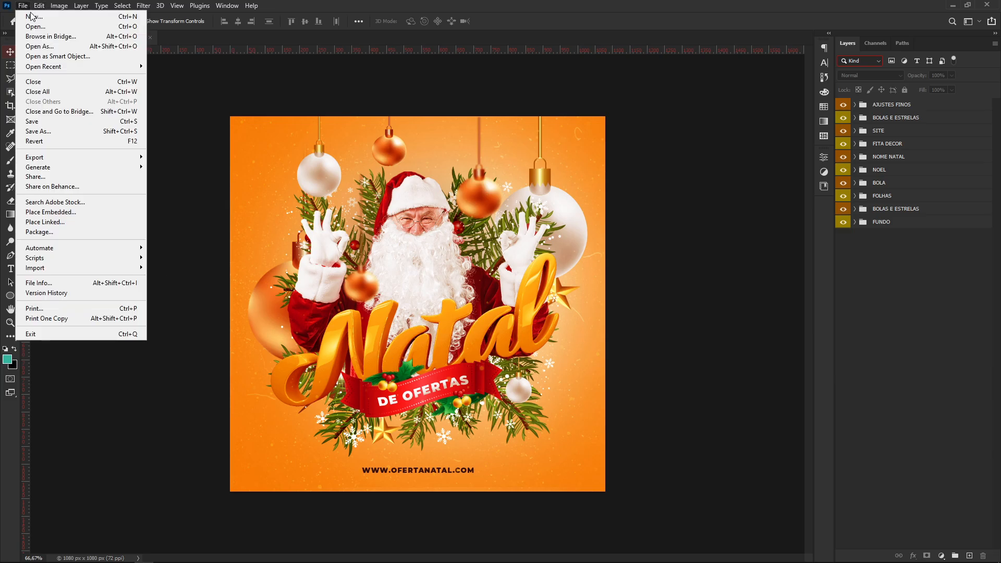
click(31, 16)
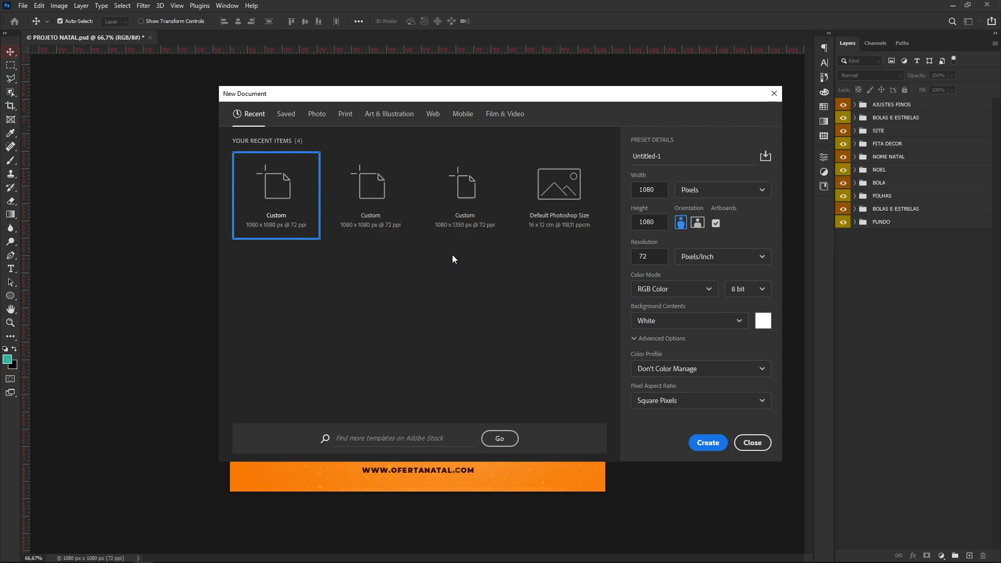
click(433, 116)
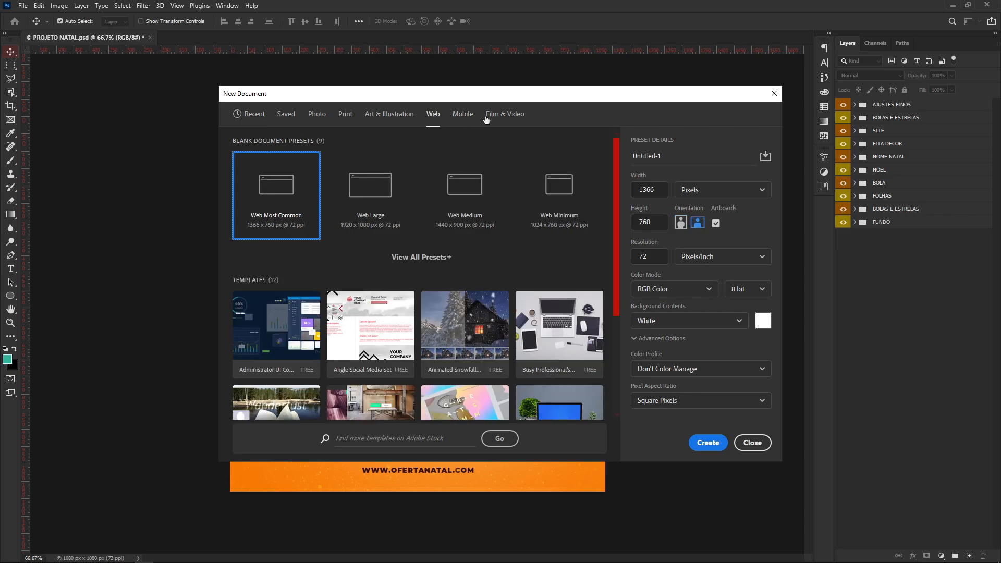
click(508, 115)
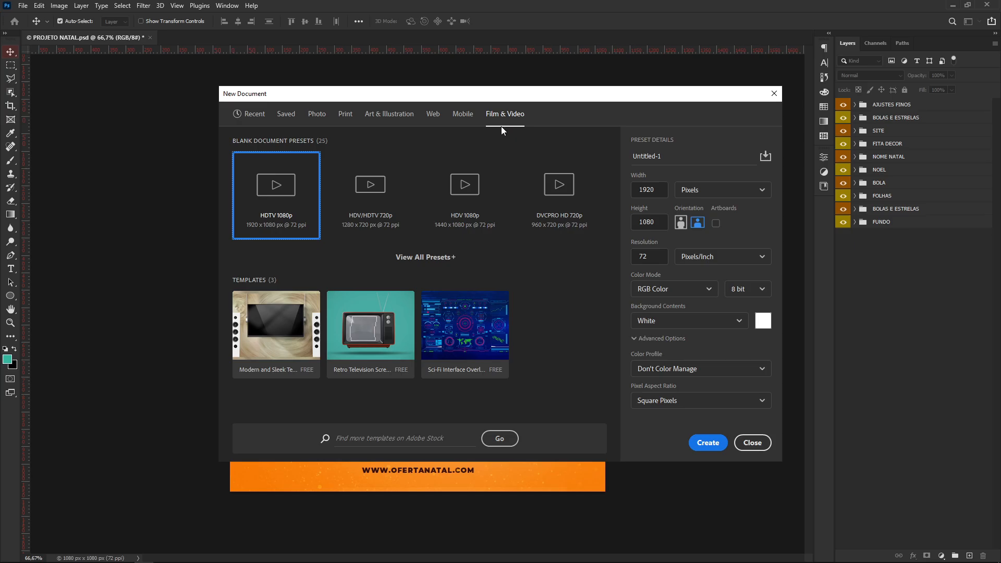
click(659, 156)
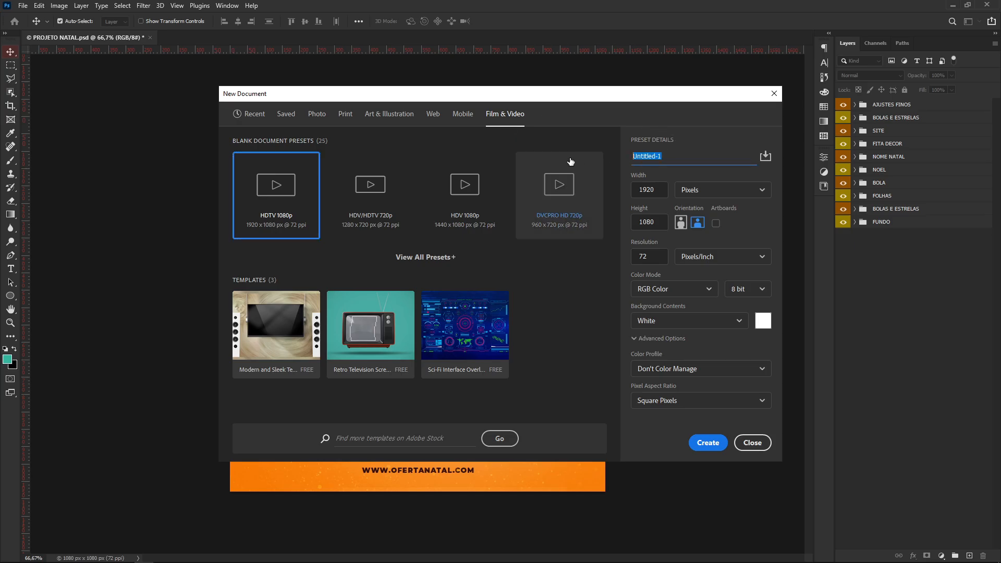
text(NATAL)
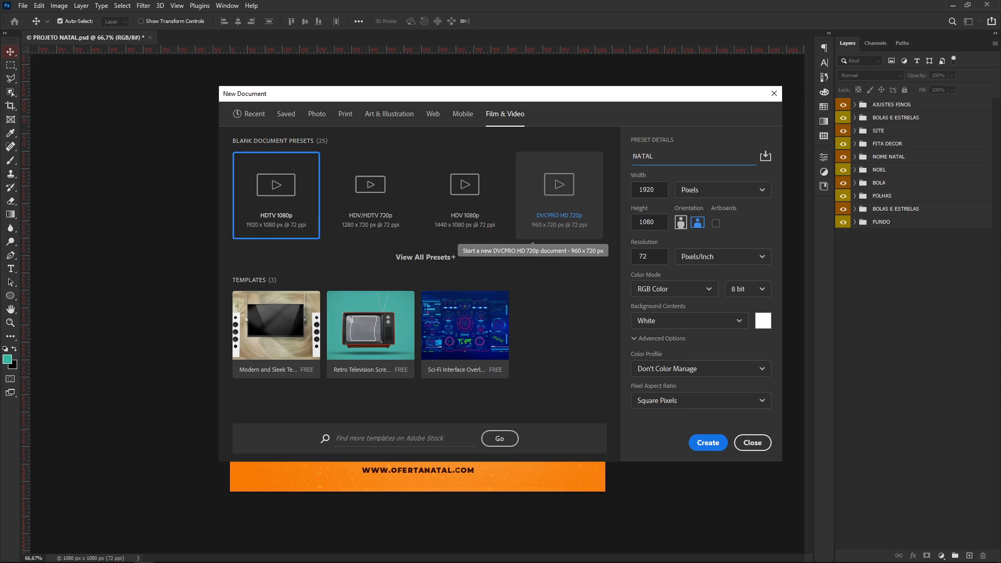
- Set the new document's width to 1080 pixels for a square 1080 x 1080 format
click(657, 190)
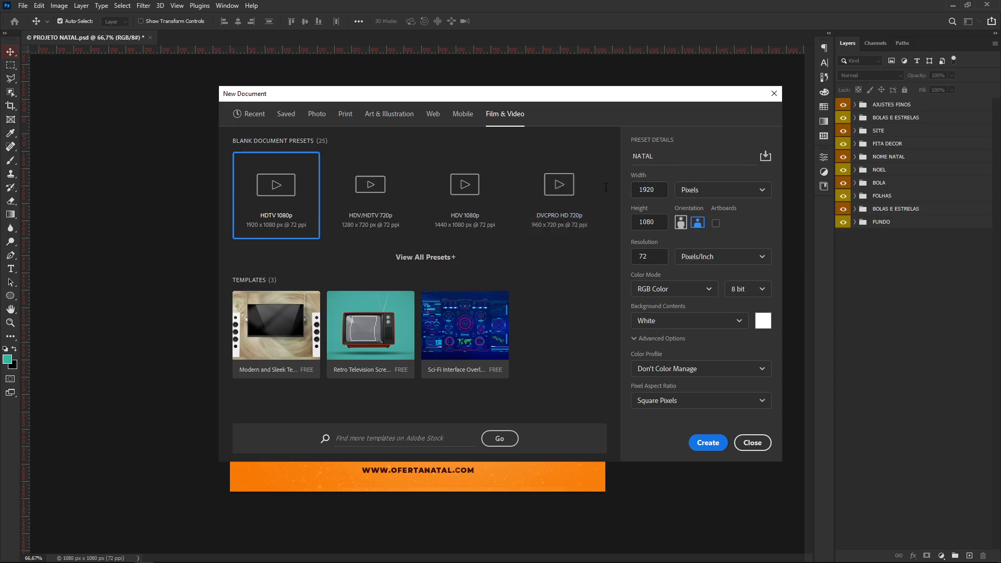
double_click(637, 188)
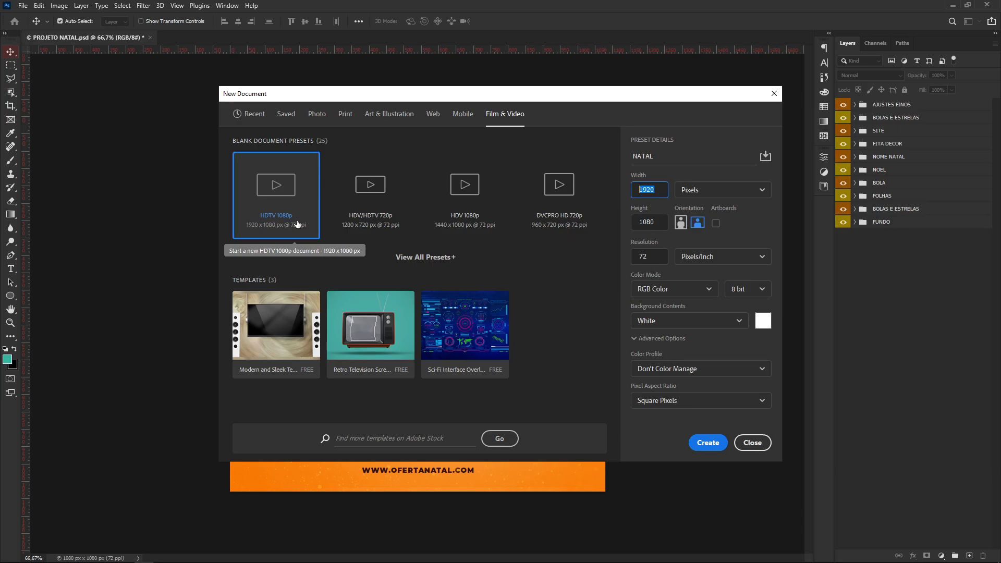
click(660, 190)
drag(660, 190, 621, 193)
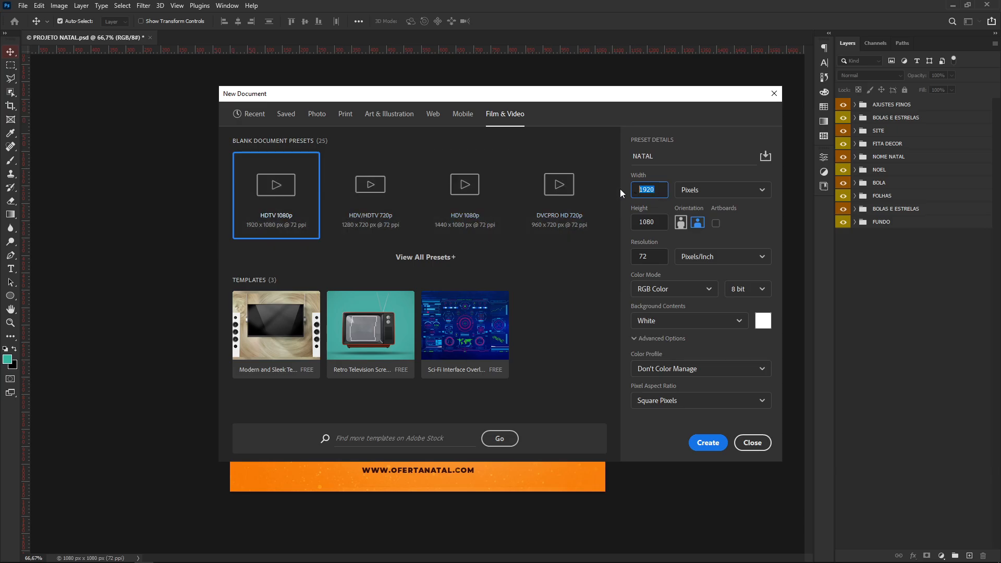
text(180)
key(Left)
key(Left)
text(0)
click(660, 223)
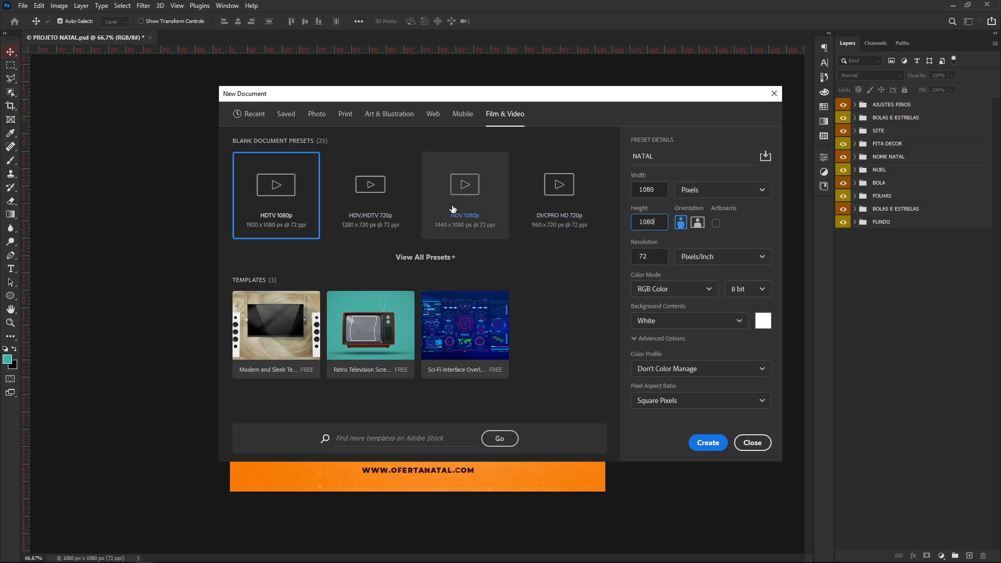
double_click(663, 225)
click(704, 189)
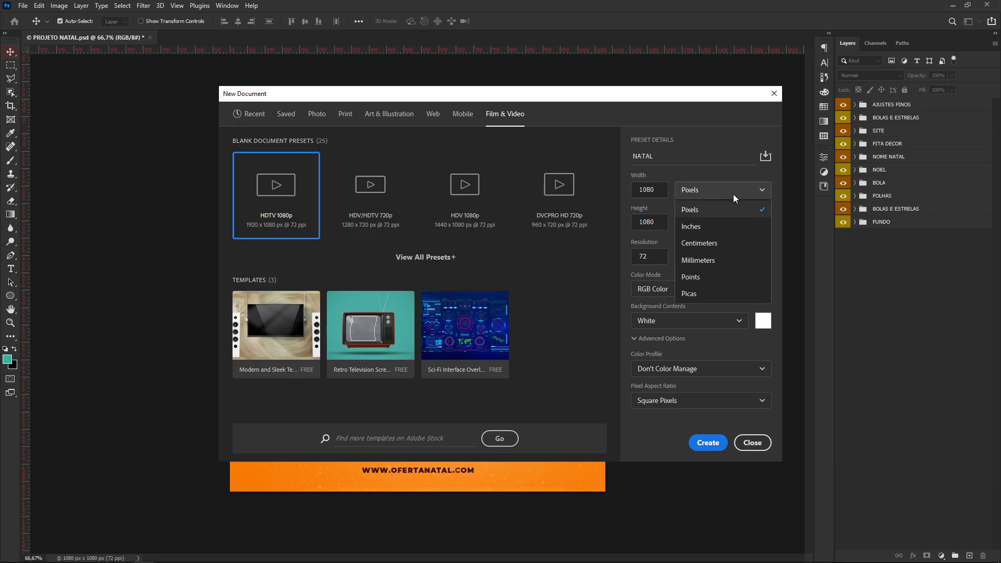
click(720, 193)
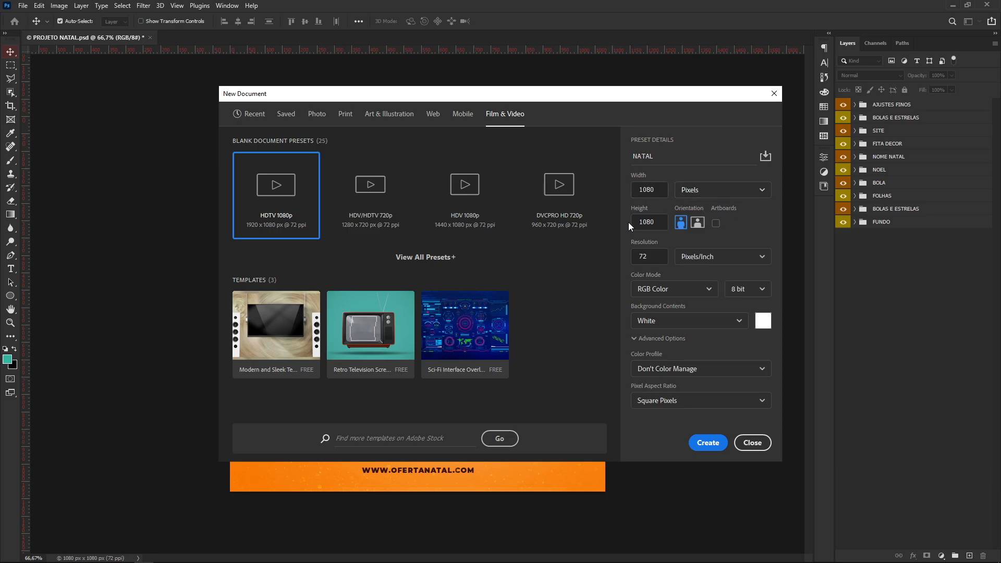
- Enable artboards for the new document, keep RGB Color at 72 pixels/inch, and create it
click(718, 222)
click(652, 256)
click(681, 289)
click(680, 289)
click(715, 223)
click(699, 289)
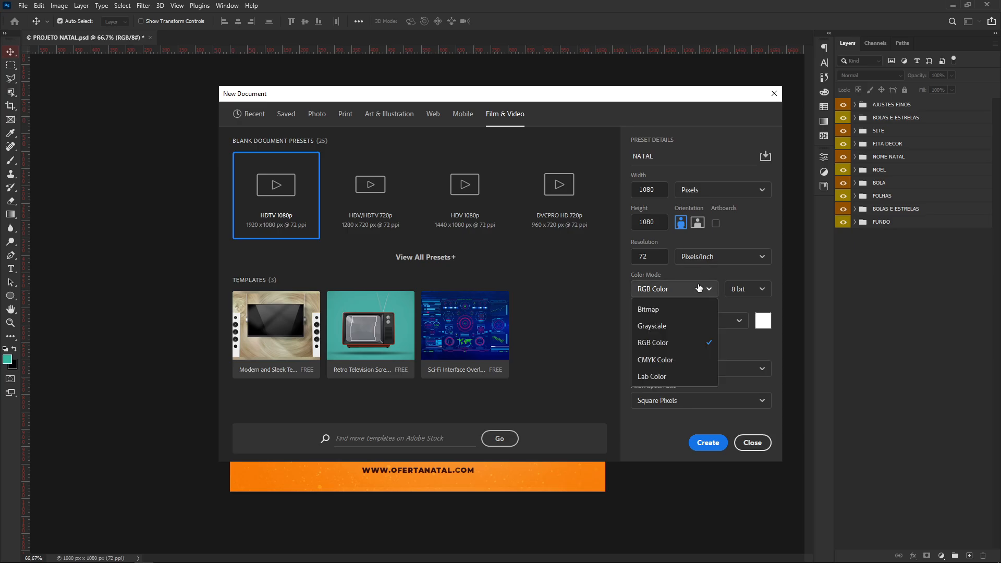
click(677, 290)
click(716, 223)
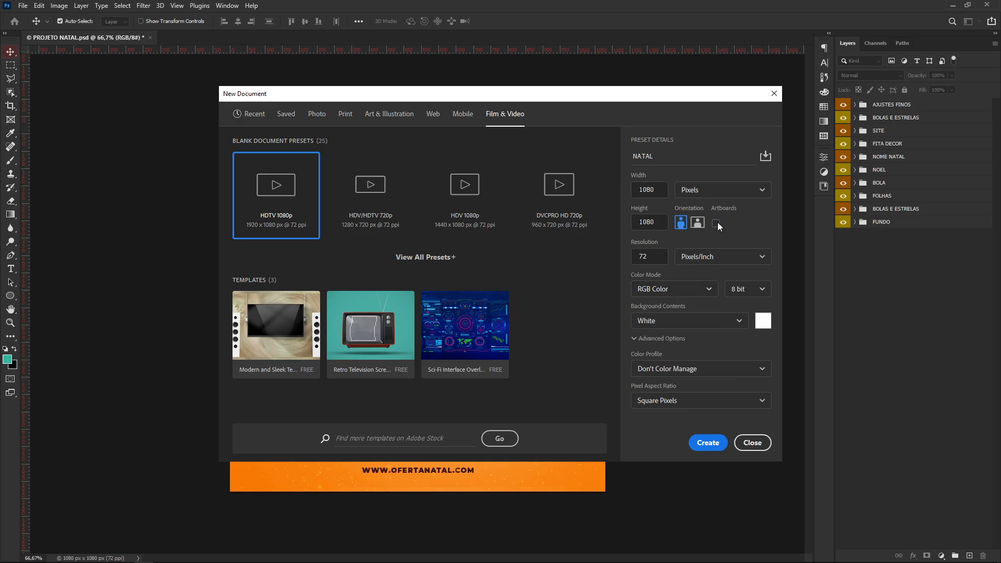
click(707, 285)
click(680, 287)
click(679, 288)
click(680, 288)
click(708, 442)
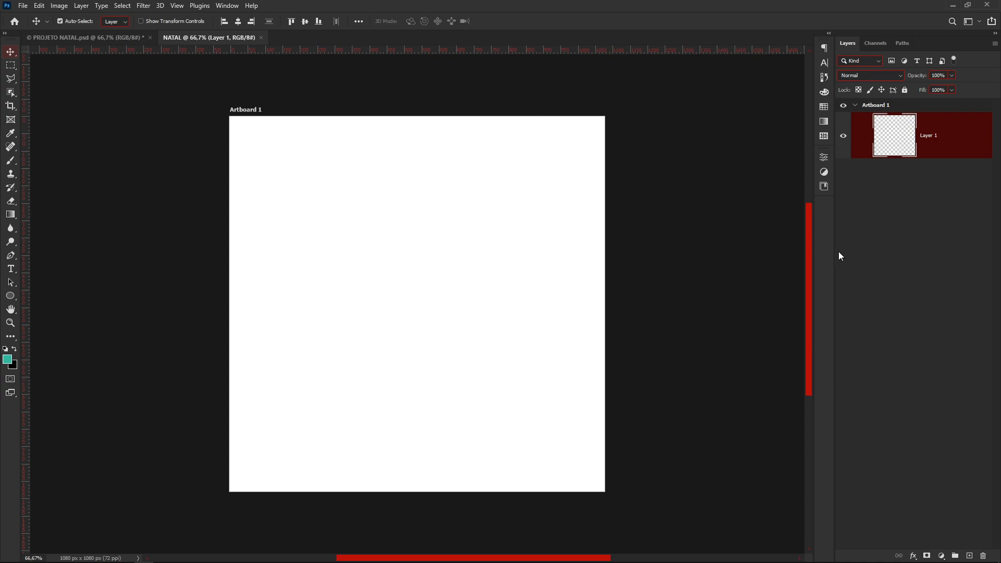
- Select Artboard 1 and show its guides
mouse_move(808, 246)
mouse_down()
mouse_move(805, 171)
mouse_move(807, 252)
mouse_up()
click(943, 165)
click(927, 141)
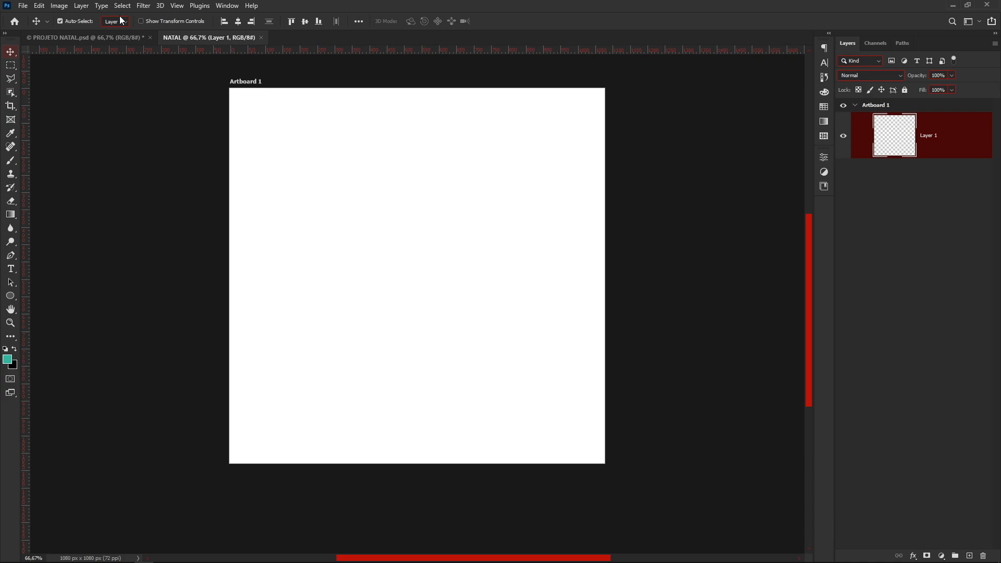
scroll(362, 228, up, 3)
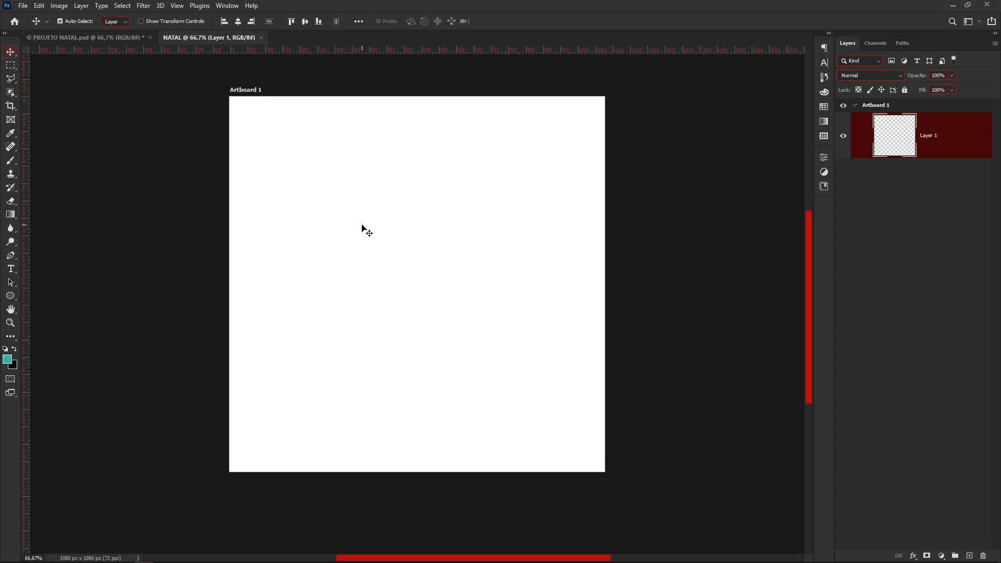
click(386, 266)
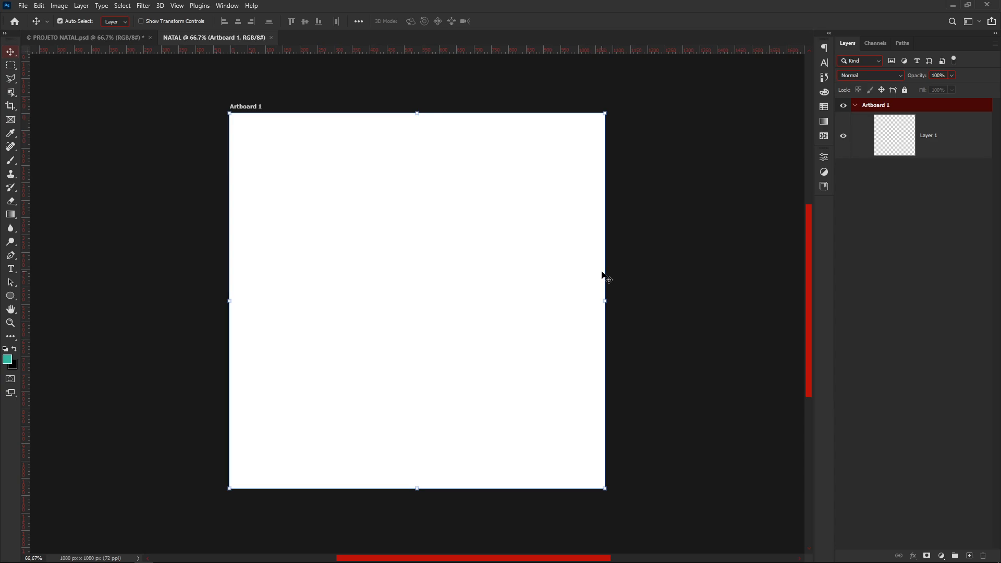
key(ctrl)
key(ctrl+semicolon)
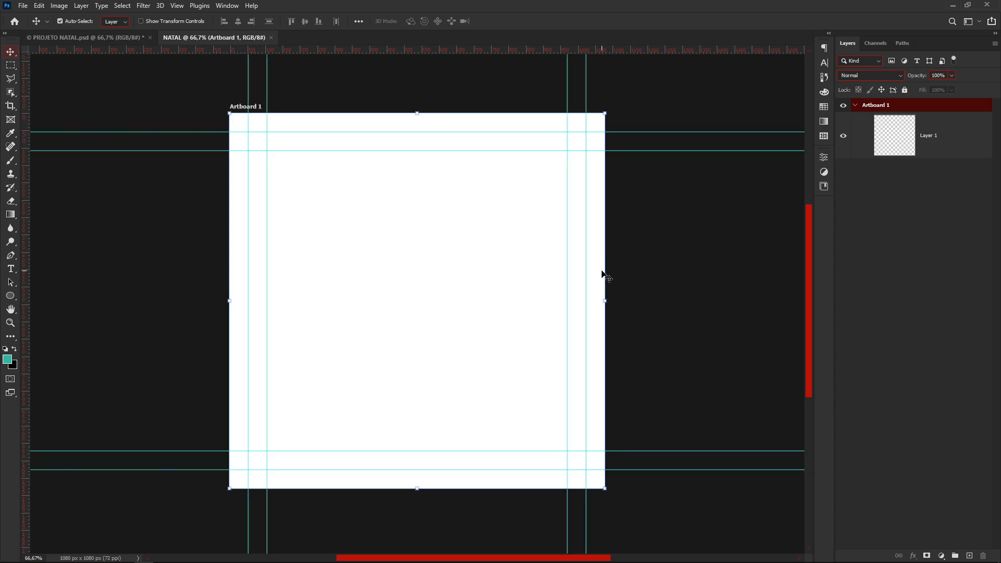
key(ctrl+semicolon)
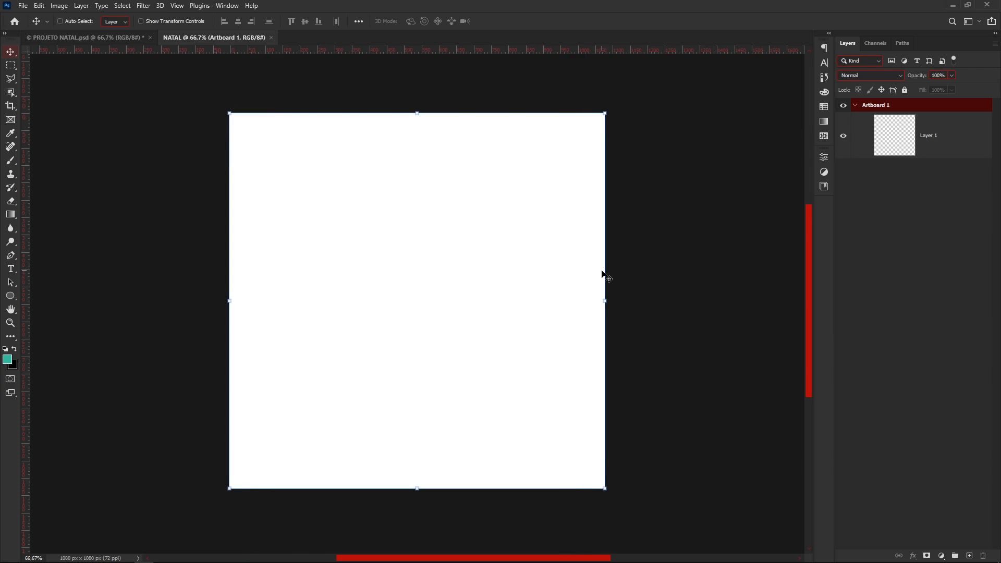
key(ctrl+semicolon)
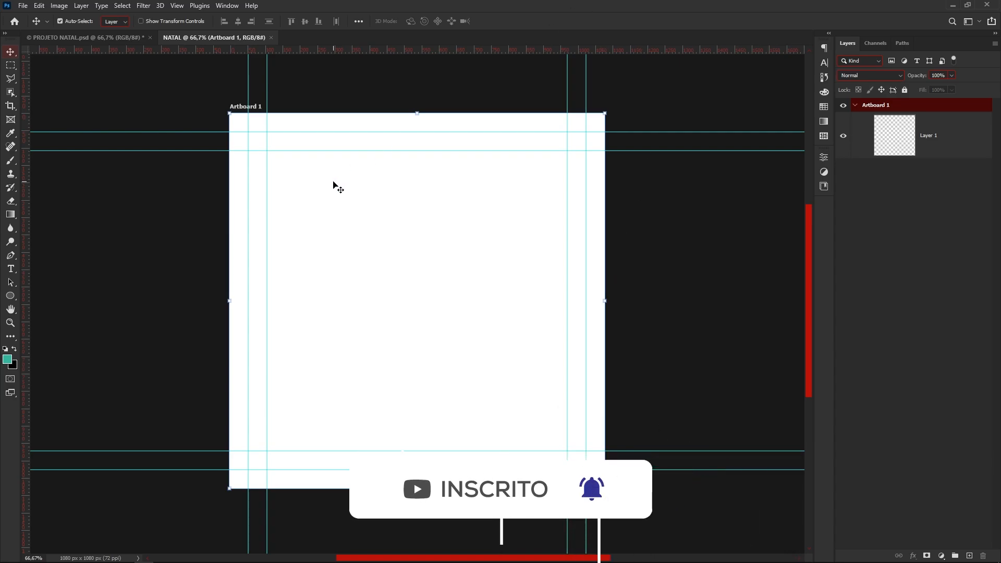
- Create a second document from the HDTV 1080p preset without changes and close it again
click(22, 5)
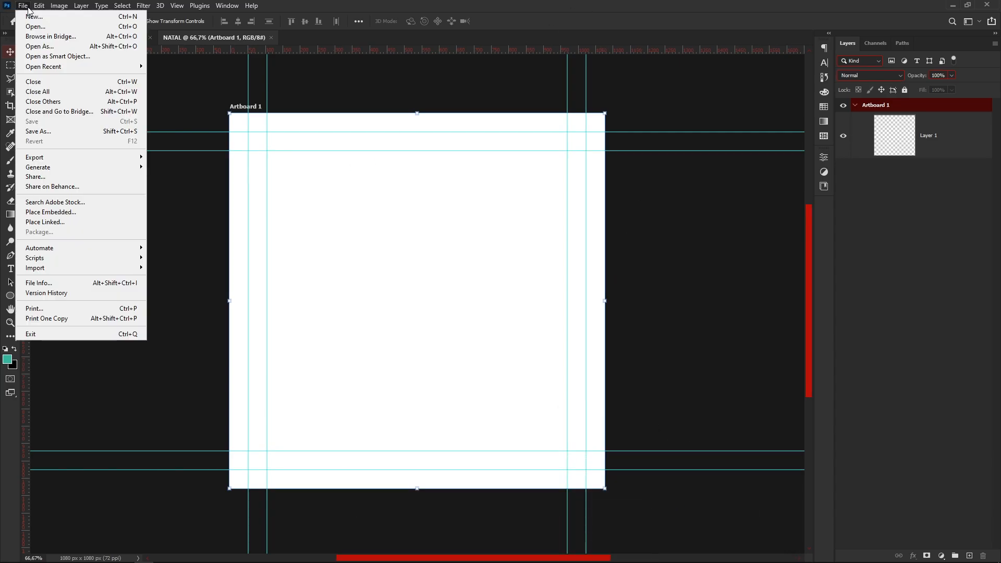
click(23, 6)
key(ctrl+n)
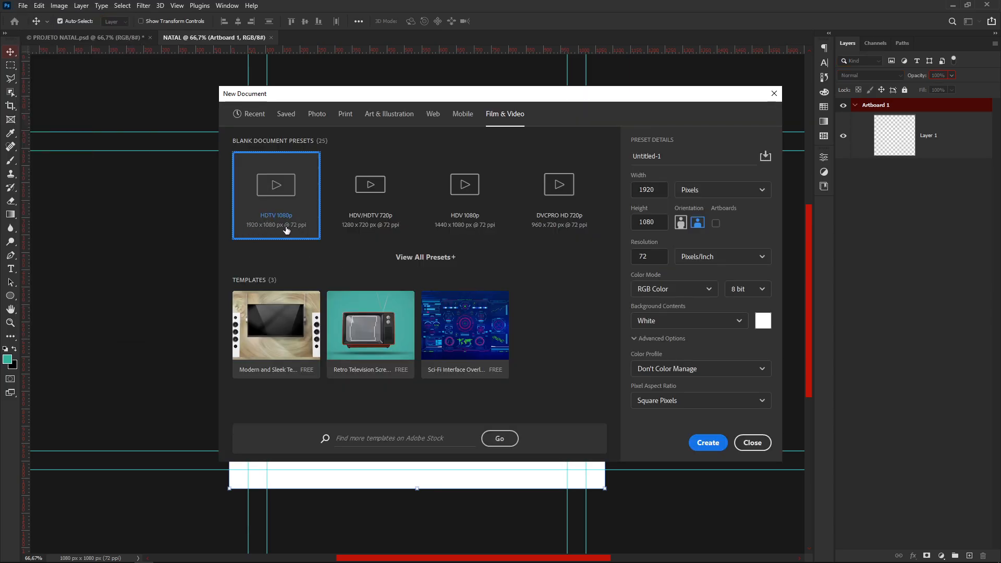
click(714, 445)
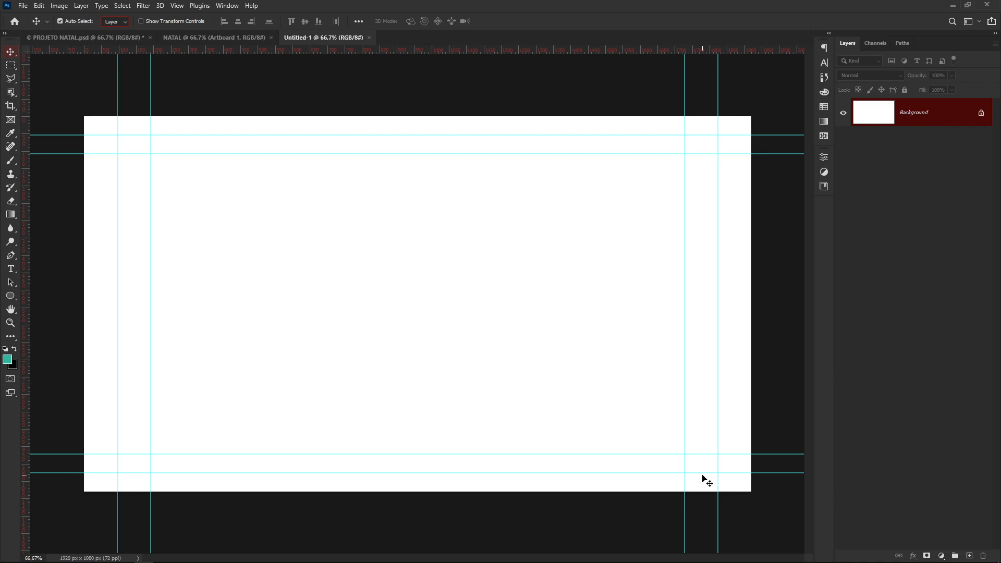
click(368, 38)
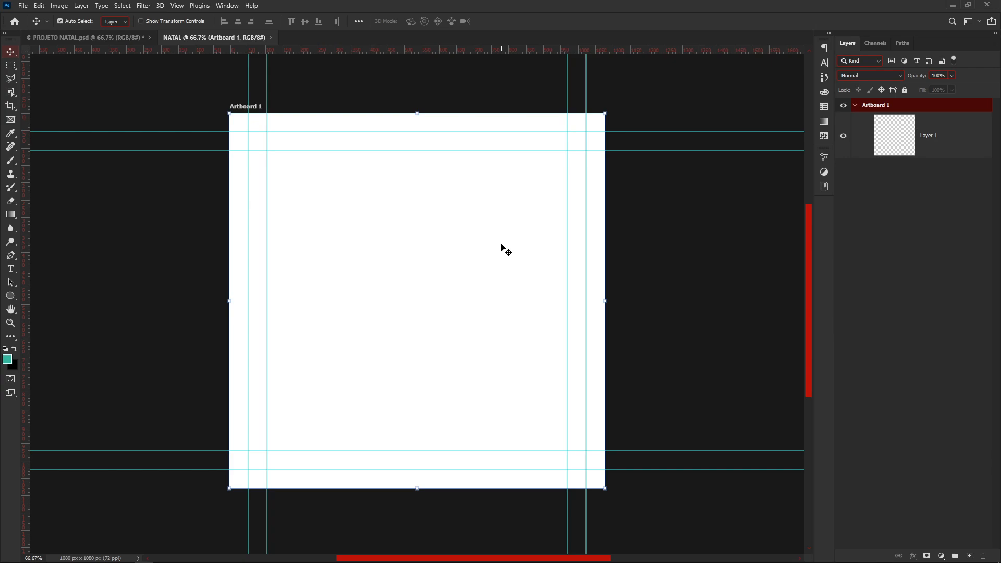
- Add one blank layer above Layer 1 in the artboard, undoing any extra layer
click(951, 152)
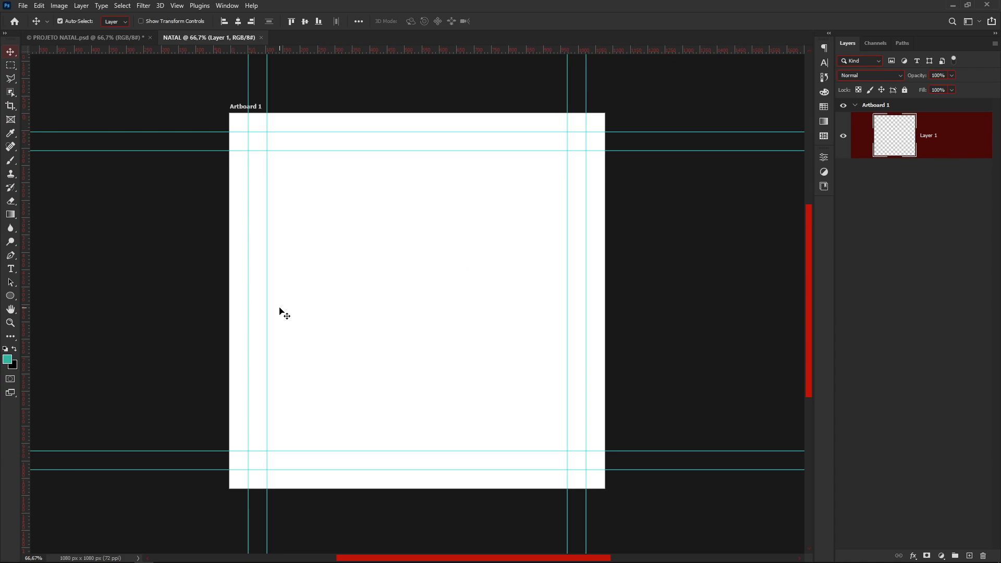
key(ctrl)
key(ctrl+shift+alt+n)
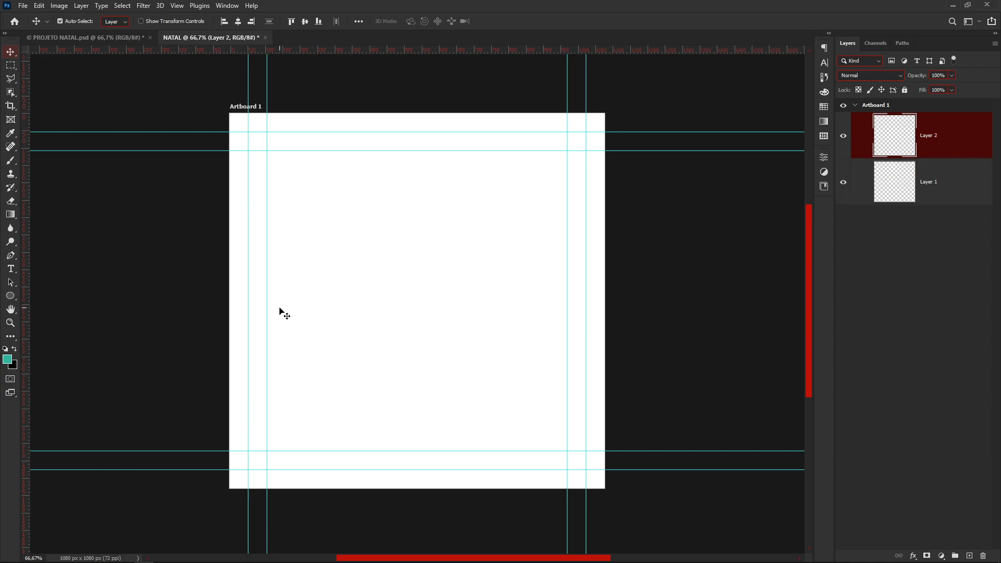
click(968, 556)
key(ctrl+z)
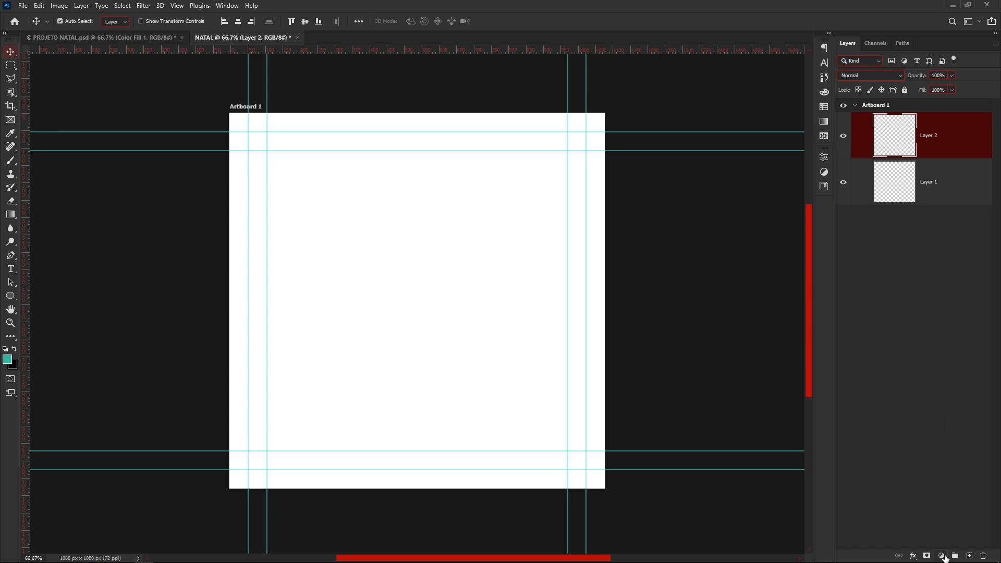
- Add a Solid Color fill layer in orange f59204 above Layer 1 as the artboard's background
click(941, 556)
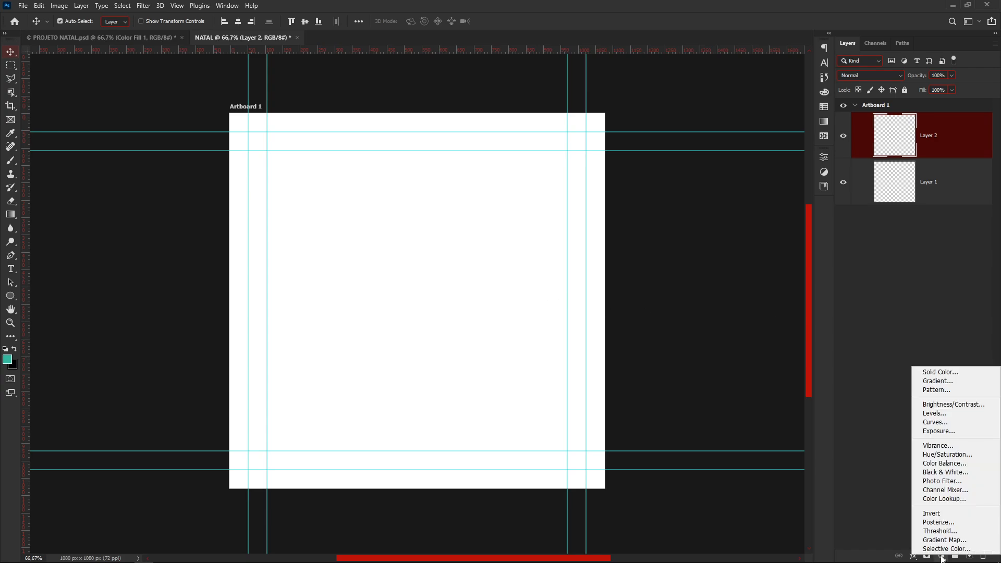
click(943, 373)
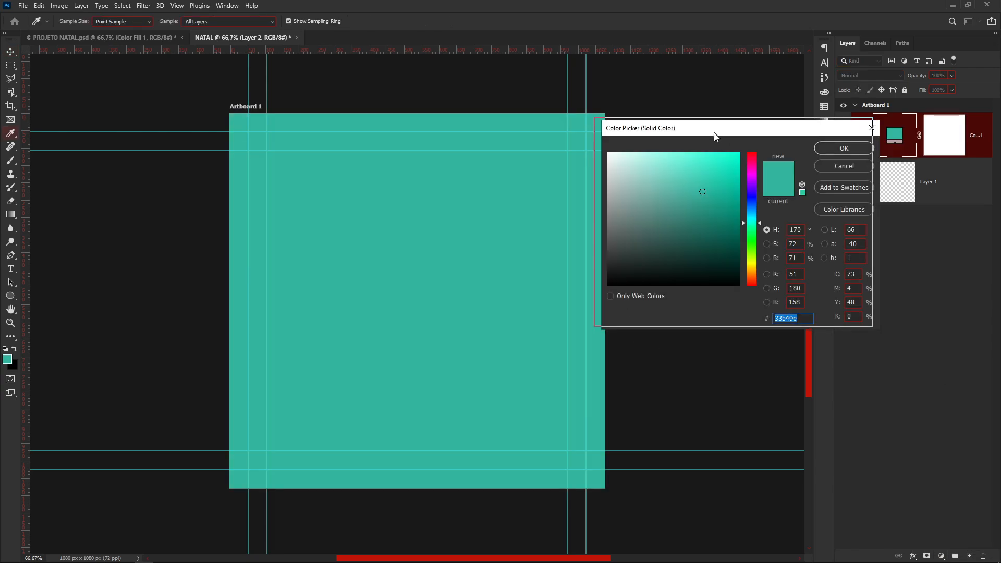
drag(720, 135, 664, 126)
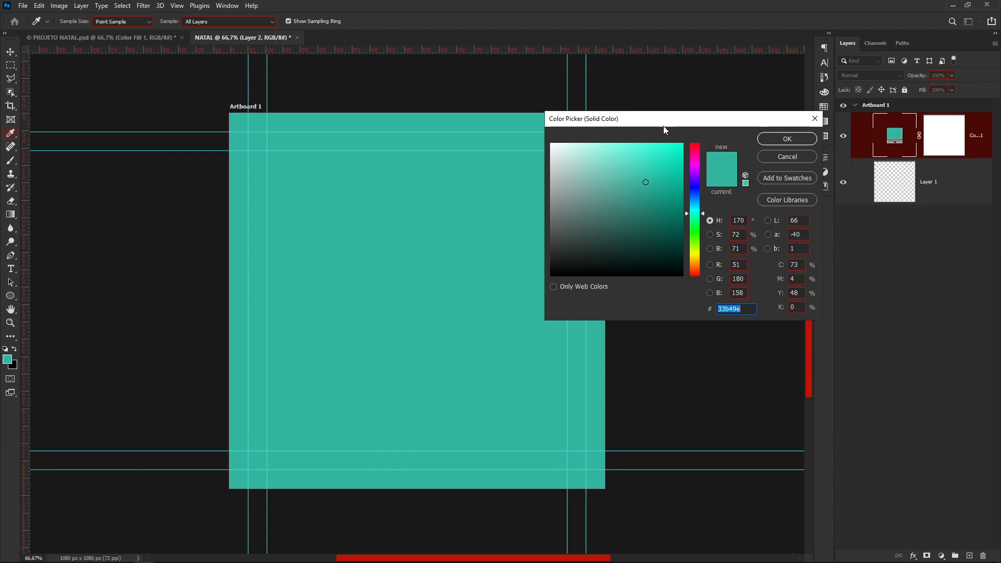
double_click(732, 308)
text(f59204)
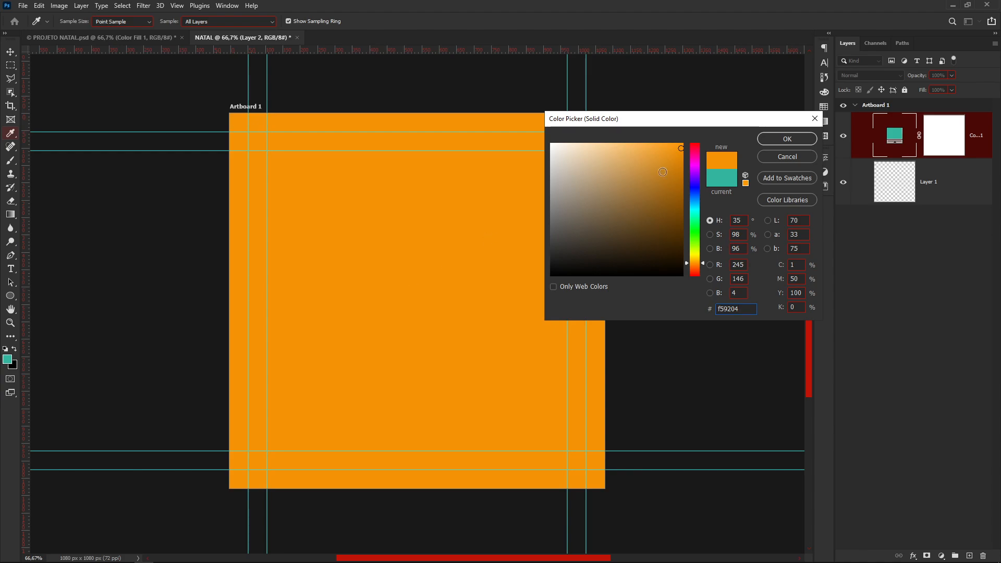
click(799, 139)
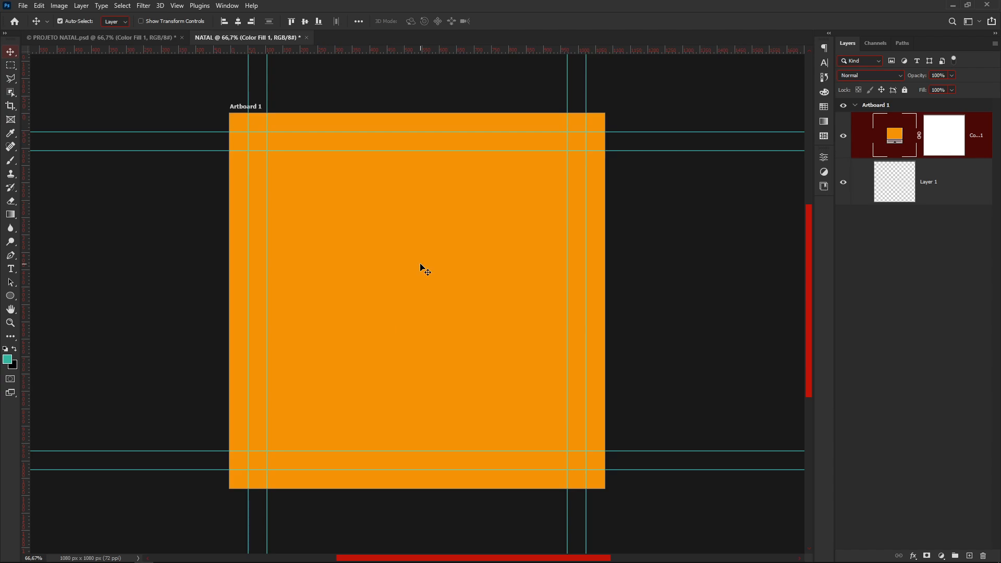
- Add a blank layer above the orange color fill and activate the Brush tool
key(ctrl)
key(ctrl+shift+alt+n)
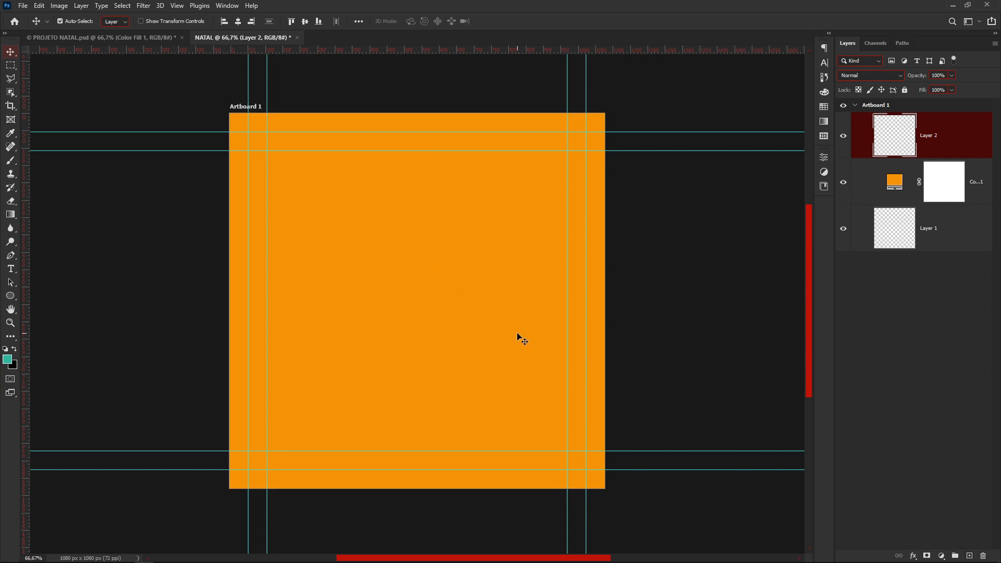
key(b)
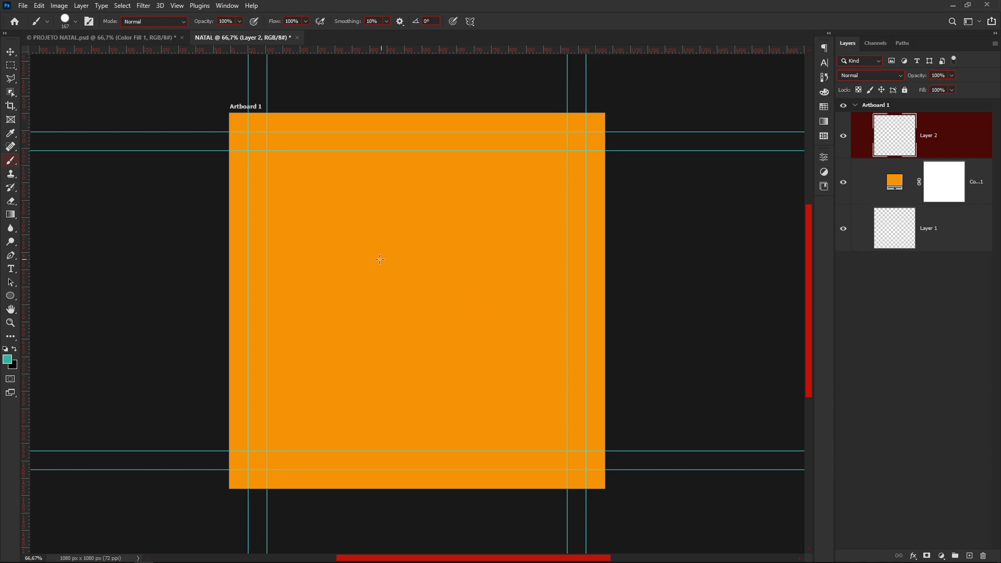
right_click(16, 166)
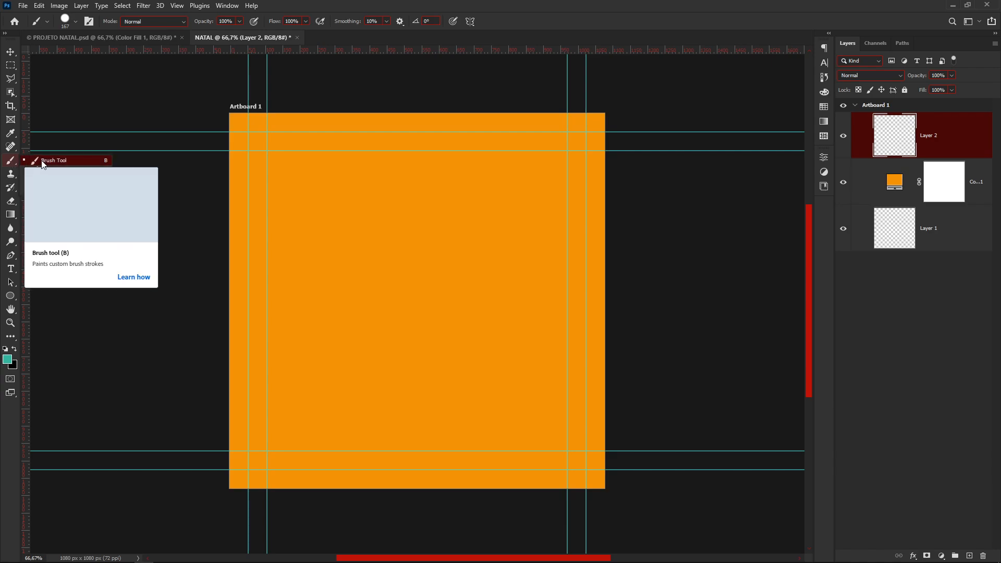
click(10, 162)
right_click(11, 162)
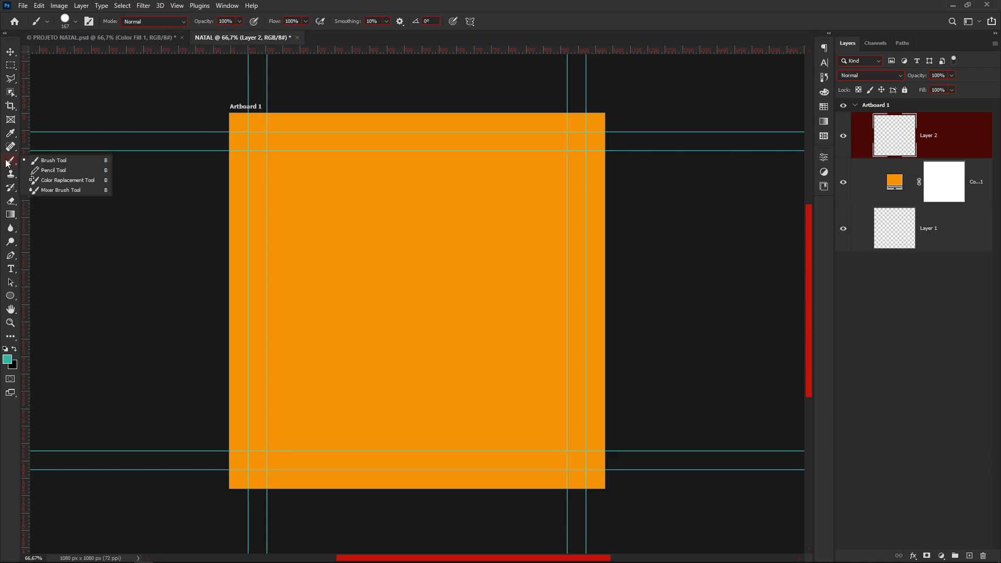
click(50, 164)
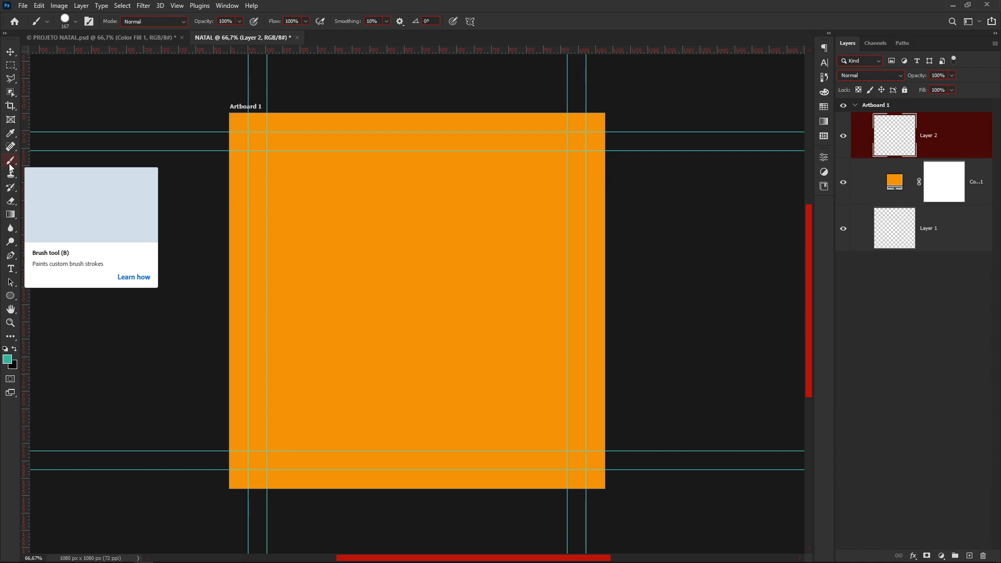
right_click(10, 166)
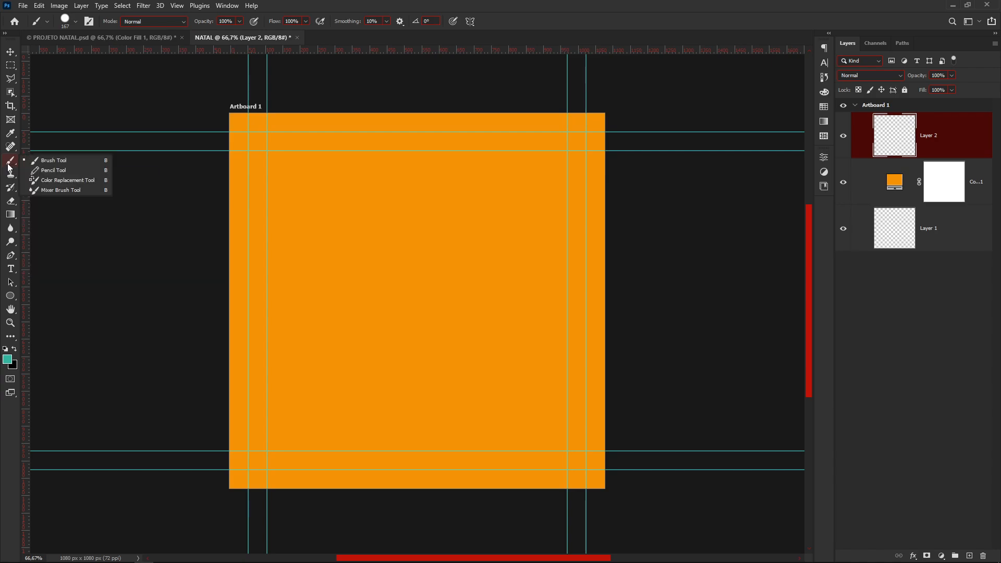
click(56, 164)
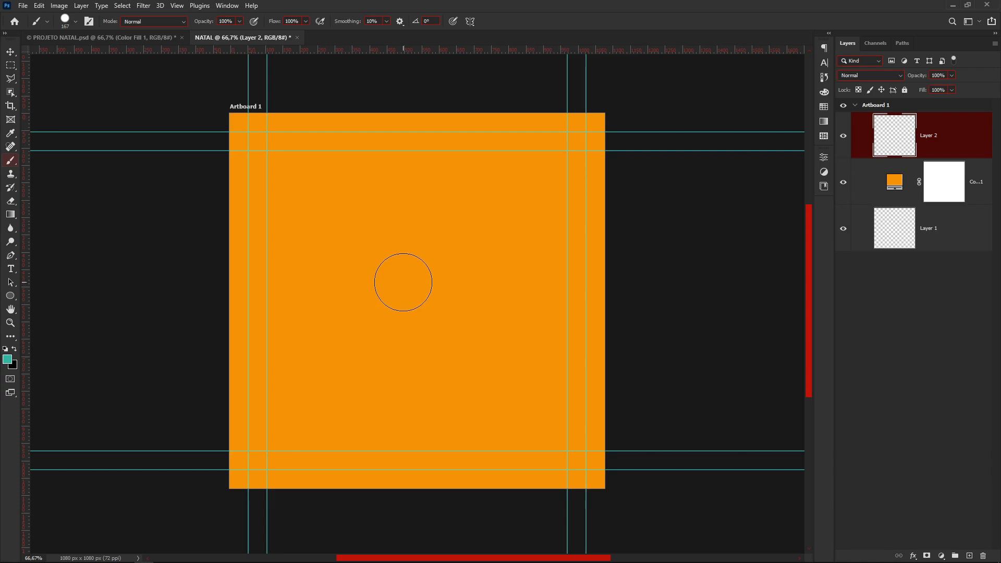
- Set the brush size to 1 px
right_click(406, 281)
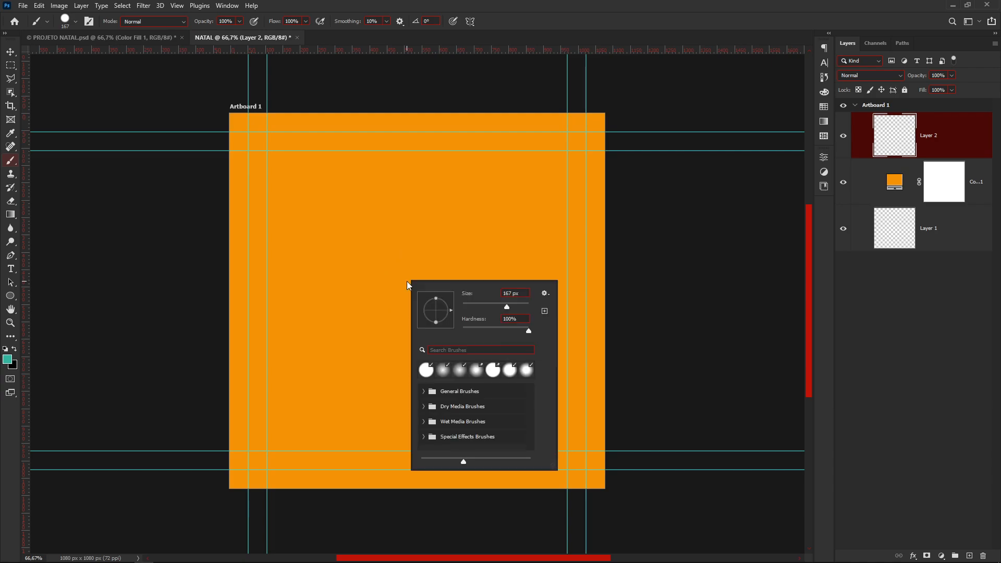
click(516, 292)
text(1)
key(Return)
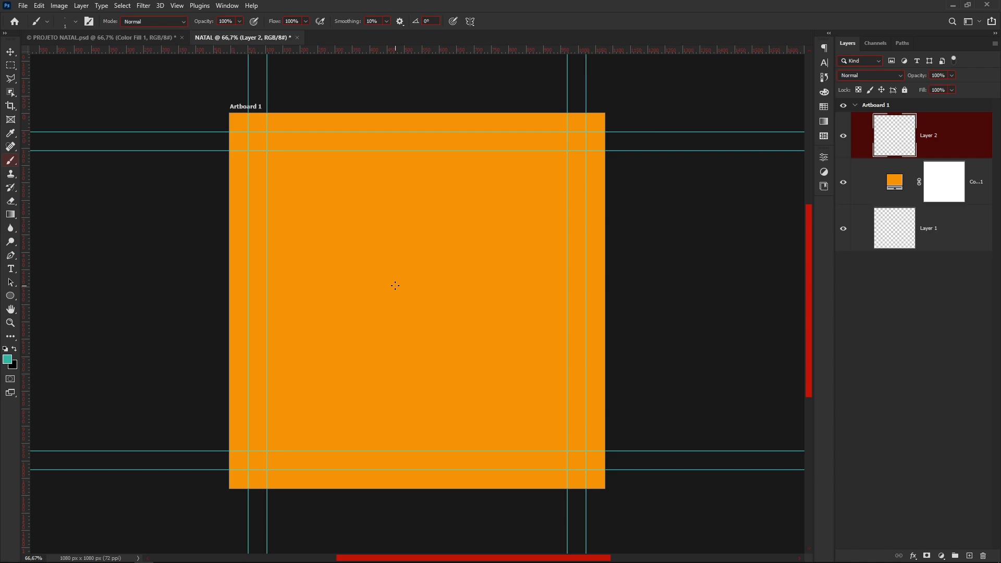
- Enlarge the brush to about 397 px and lower its hardness to 0%
key(alt)
mouse_move(395, 286)
mouse_down()
mouse_move(486, 262)
mouse_move(423, 292)
mouse_move(460, 280)
mouse_up()
right_click(415, 297)
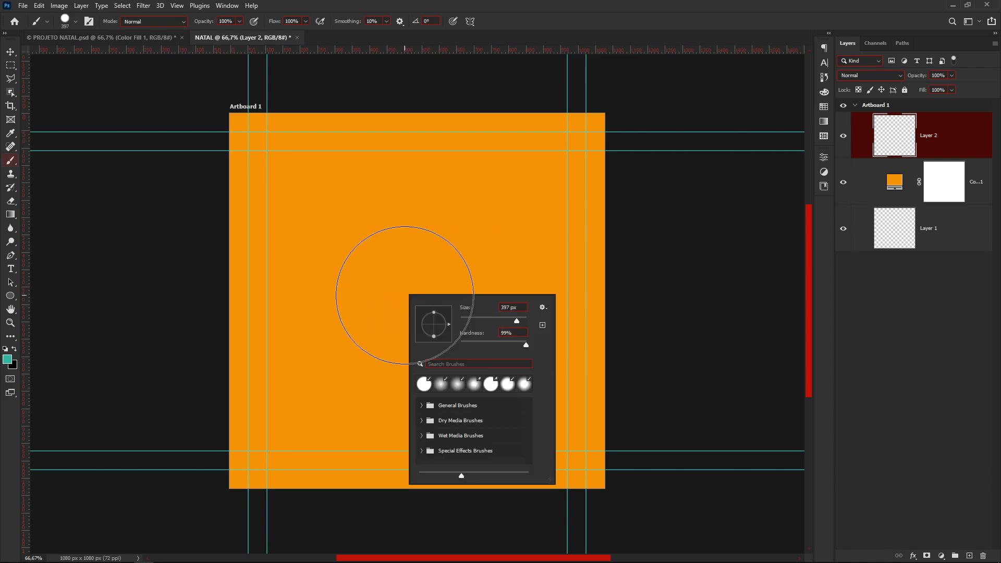
drag(526, 343, 459, 342)
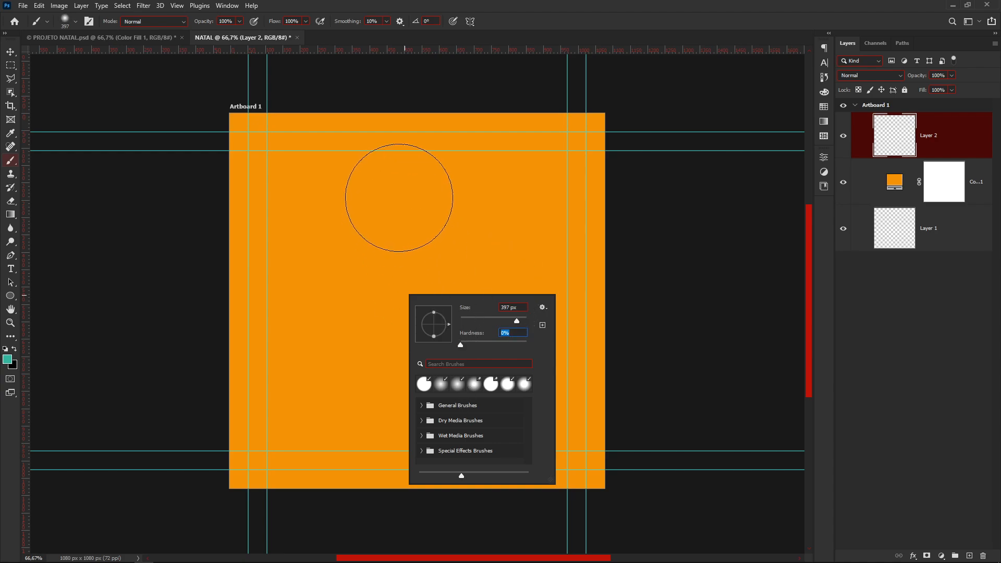
- Choose the Hard Round brush from the General Brushes set and reduce its hardness to 0%
right_click(408, 212)
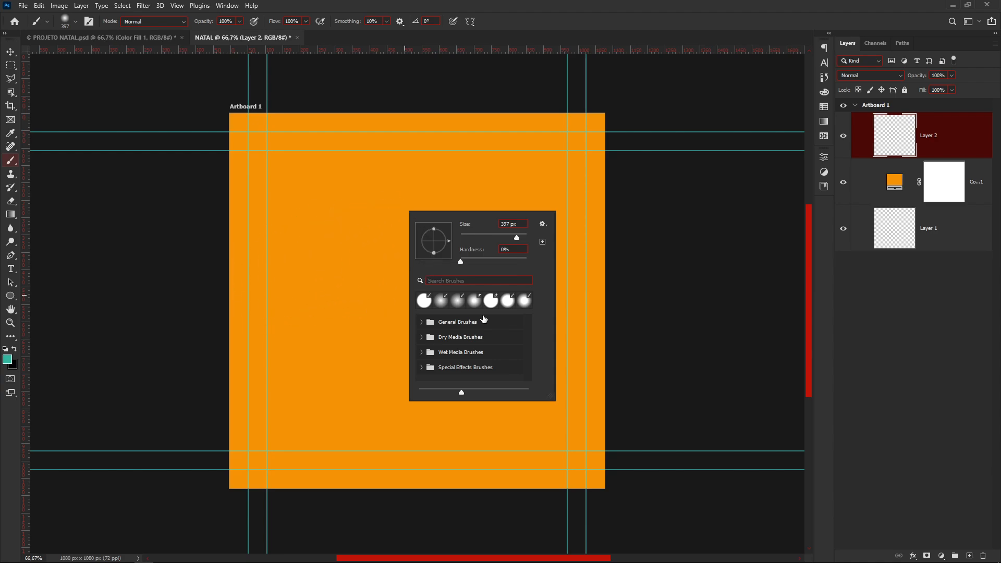
click(462, 323)
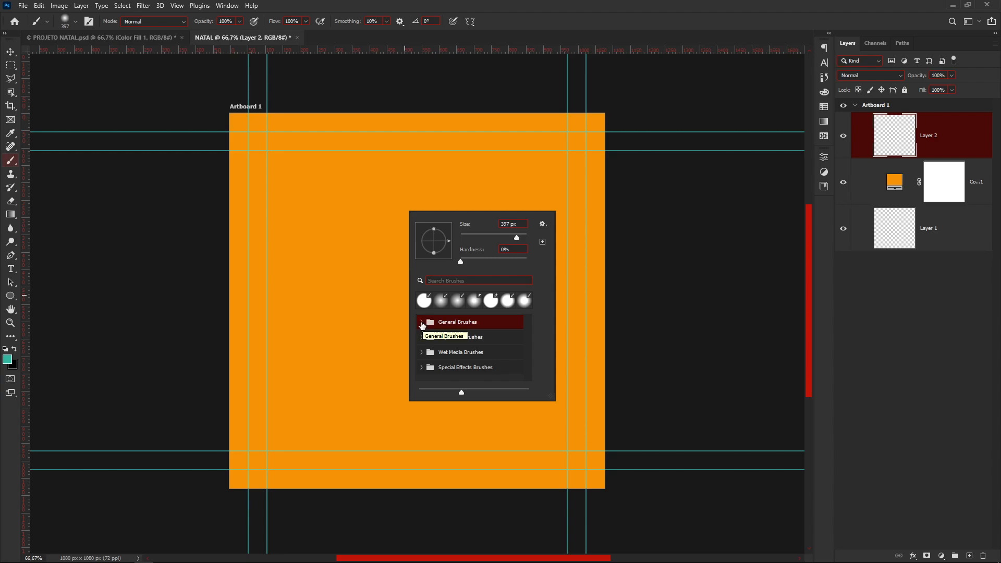
click(422, 322)
click(486, 346)
click(486, 262)
click(460, 264)
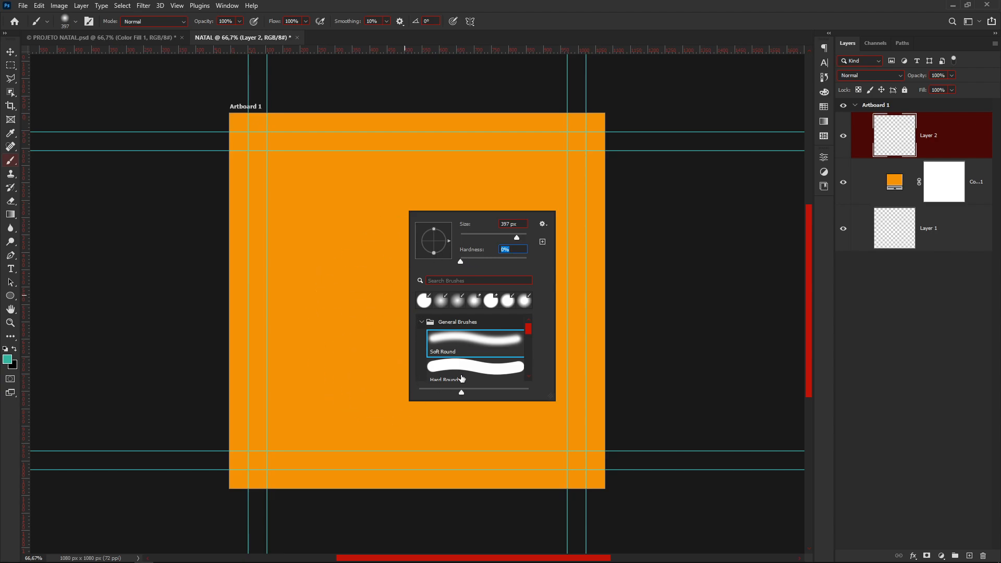
click(460, 371)
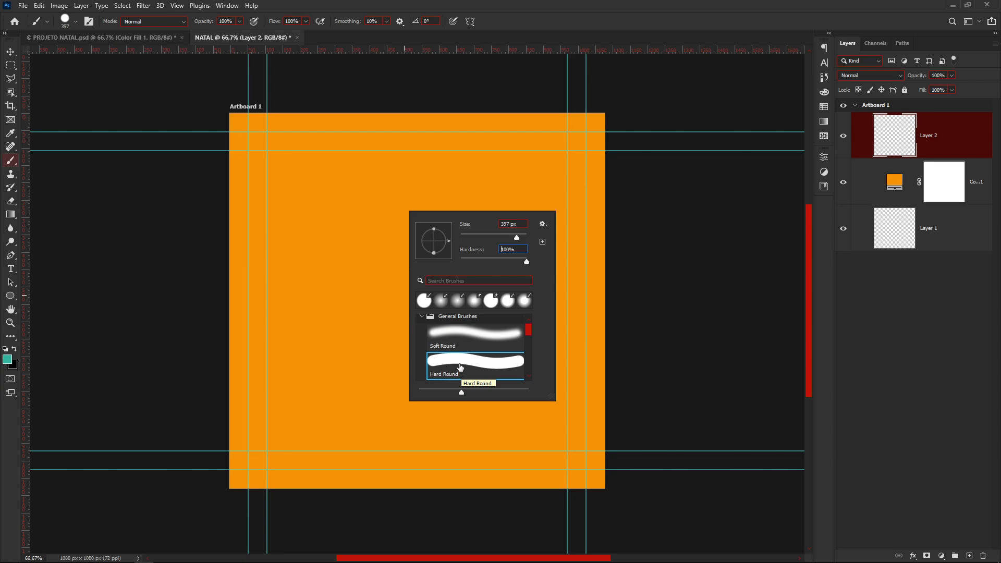
drag(527, 262, 482, 265)
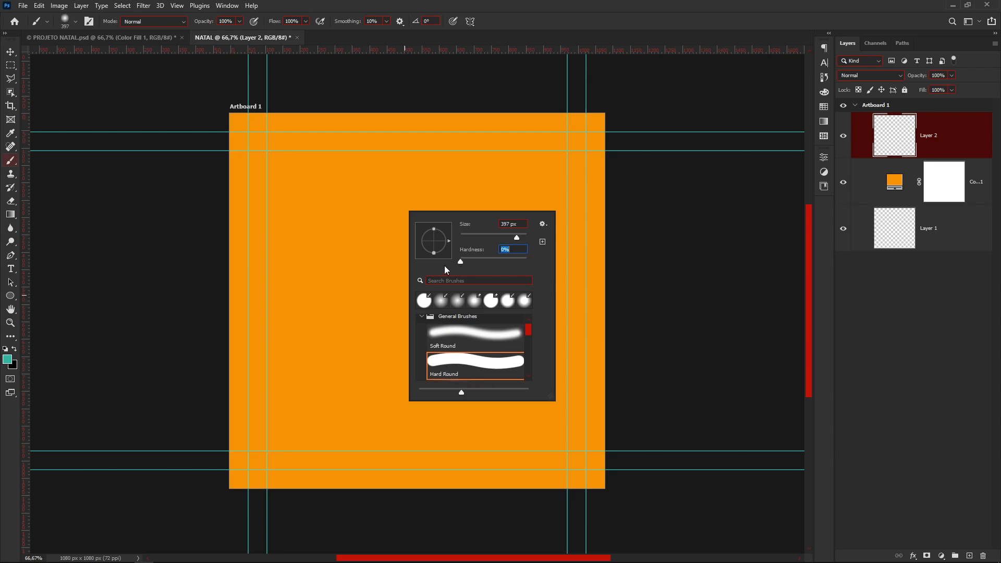
key(Return)
- Enlarge the soft brush to about 460 px and paint one white dab at the middle of the artboard on Layer 2
right_click(417, 294)
key(Return)
drag(419, 285, 434, 285)
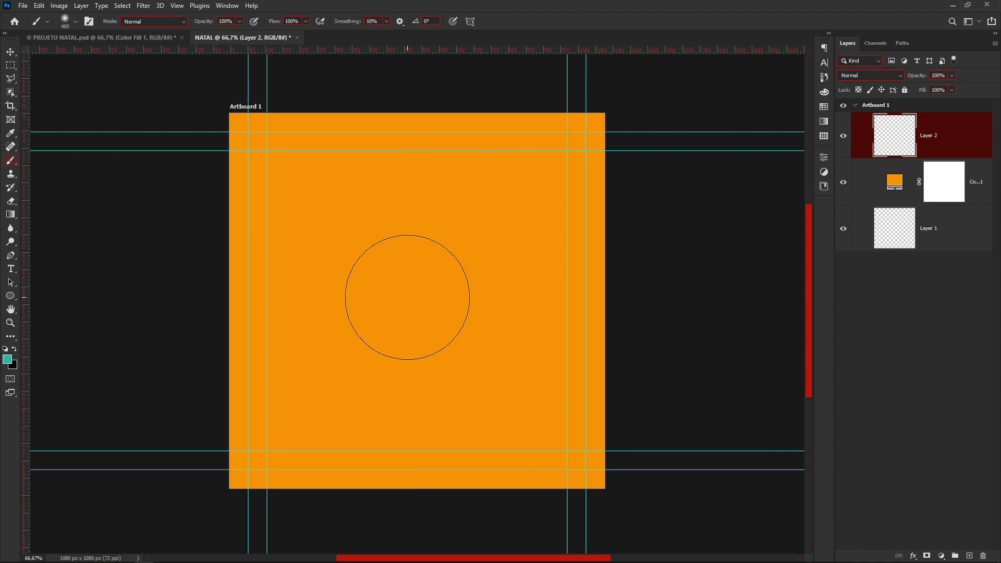
key(d)
key(x)
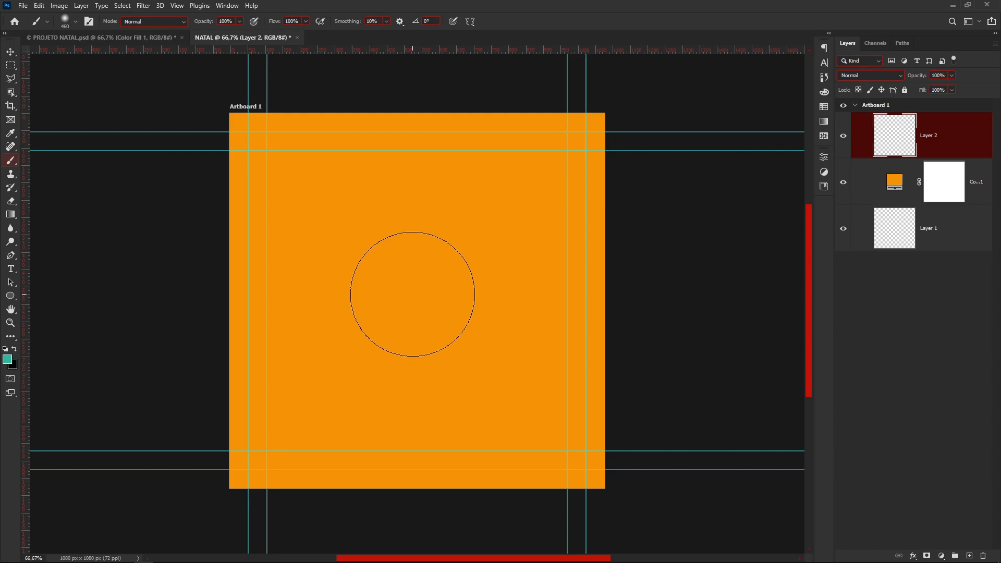
click(415, 304)
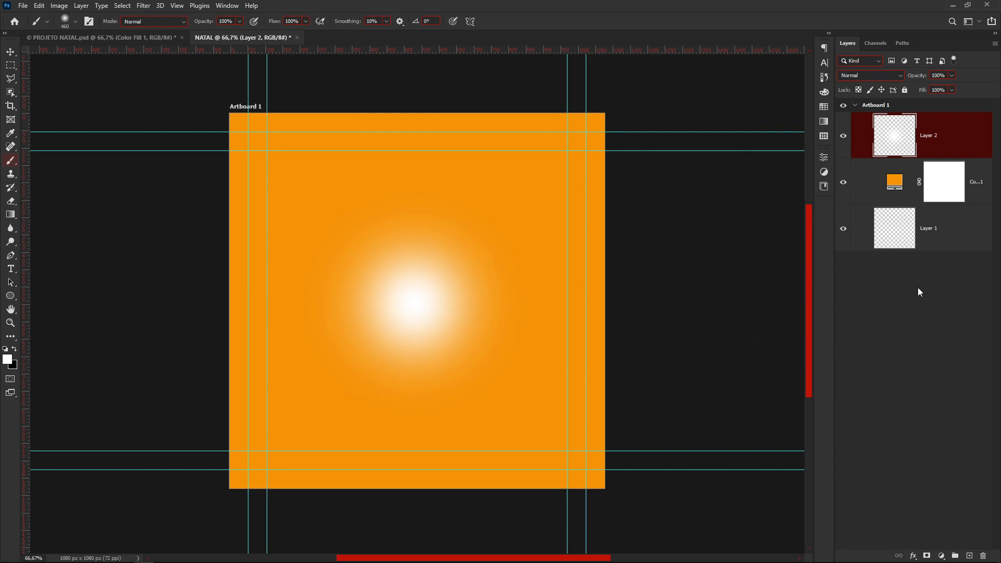
- Try enlarging the white glow to about 166% and moving it towards the artboard's middle, undoing the transform
key(ctrl+t)
drag(545, 171, 698, 156)
drag(417, 309, 424, 305)
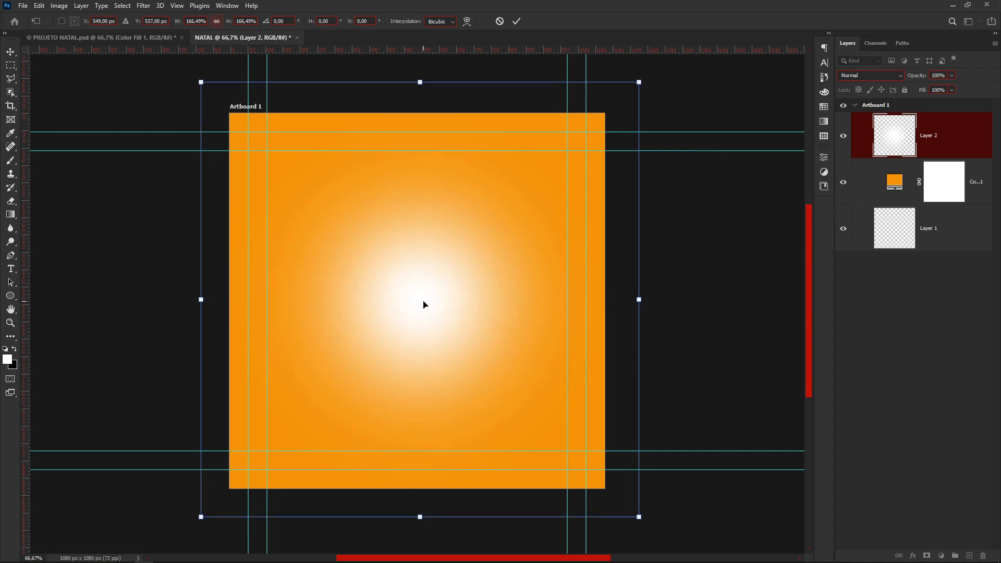
key(Return)
key(b)
key(ctrl+z)
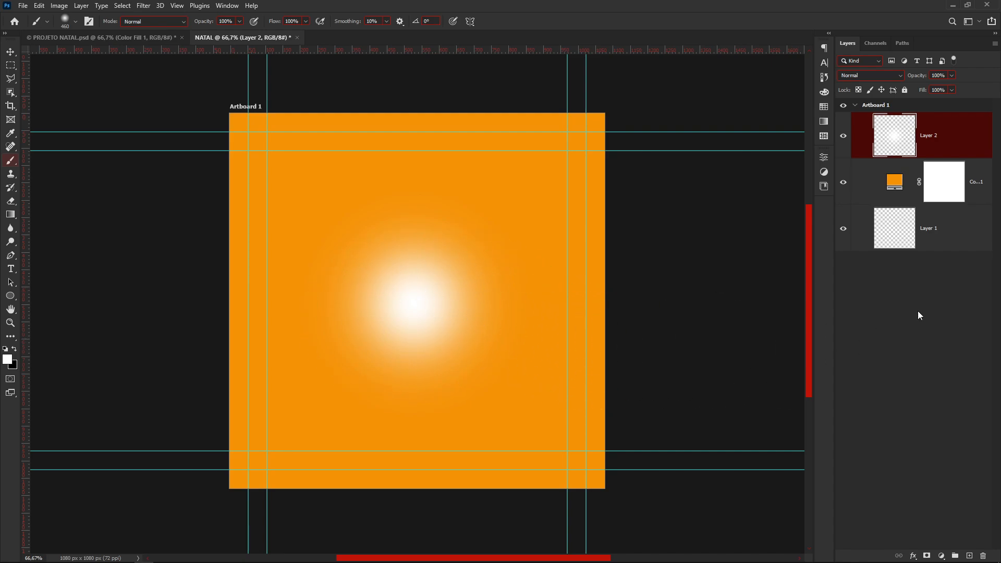
- Enlarge the white glow proportionally from its centre until it extends past the artboard edges, and position it near the artboard's middle
key(ctrl+t)
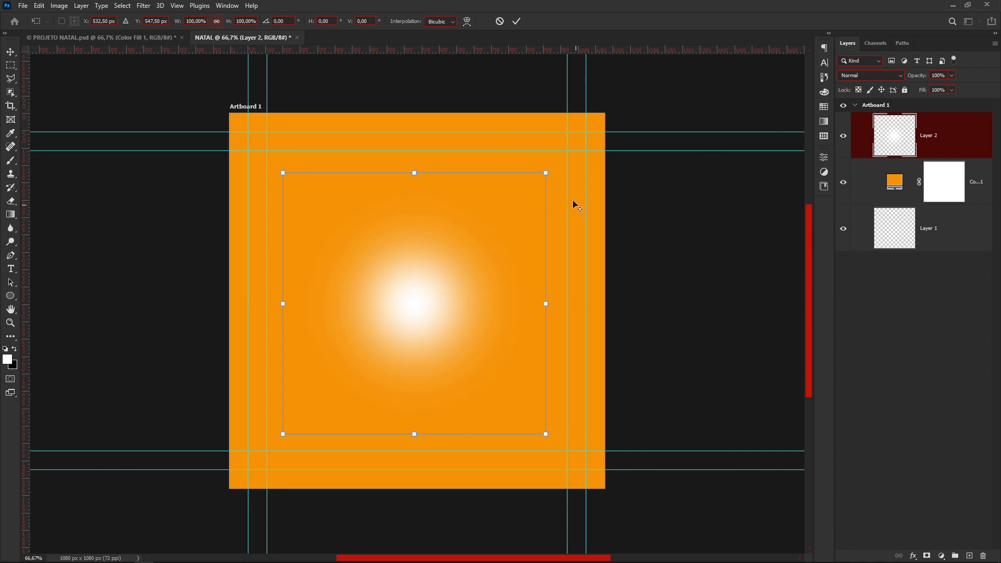
drag(545, 173, 637, 158)
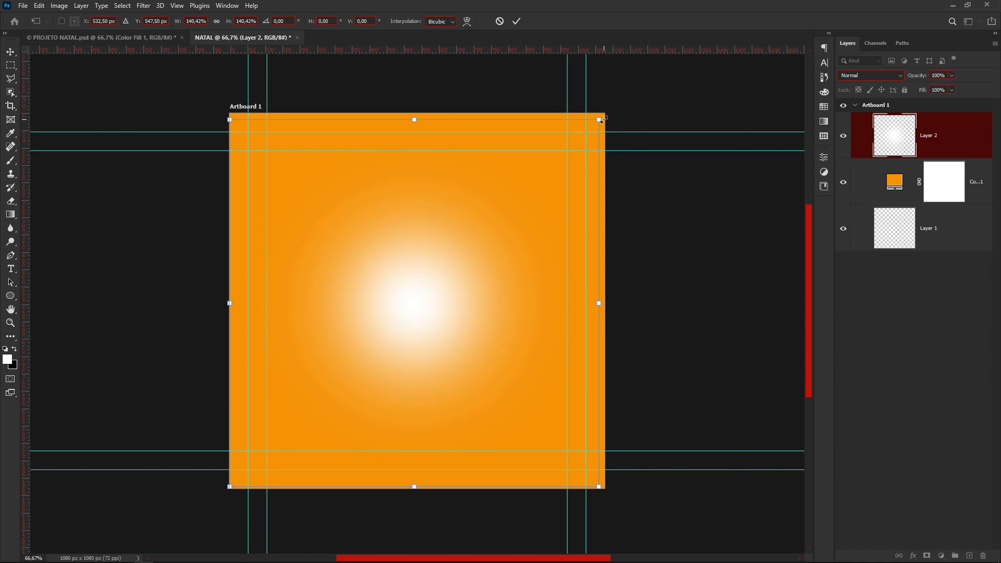
mouse_move(595, 119)
mouse_down()
mouse_move(417, 100)
mouse_move(447, 269)
mouse_move(509, 167)
mouse_move(425, 188)
mouse_up()
key(ctrl+z)
click(216, 21)
drag(229, 120, 313, 125)
key(ctrl+z)
drag(599, 121, 632, 87)
drag(440, 352, 442, 339)
key(Return)
key(b)
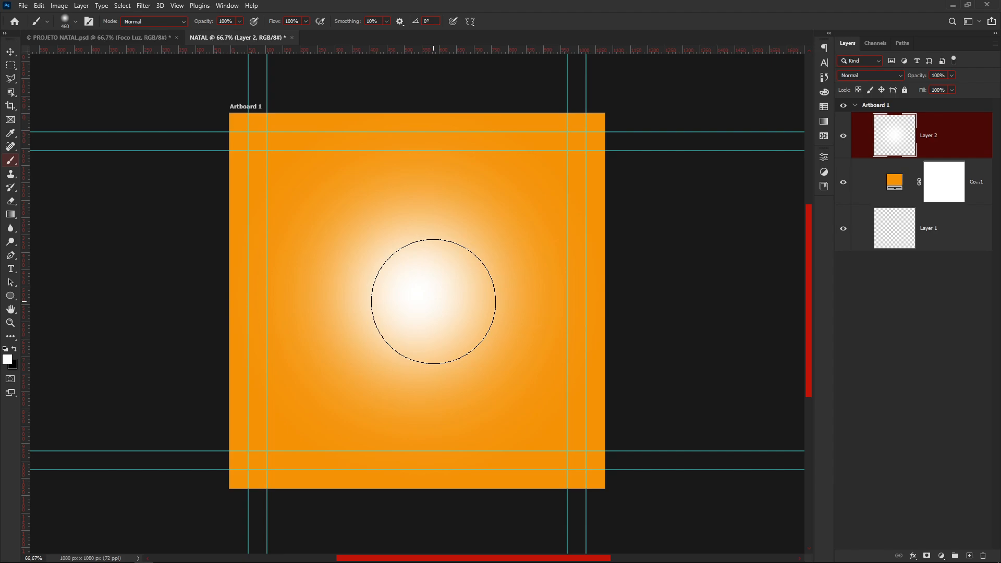
- Try the different ways of deleting the empty Layer 1, undoing each deletion
key(v)
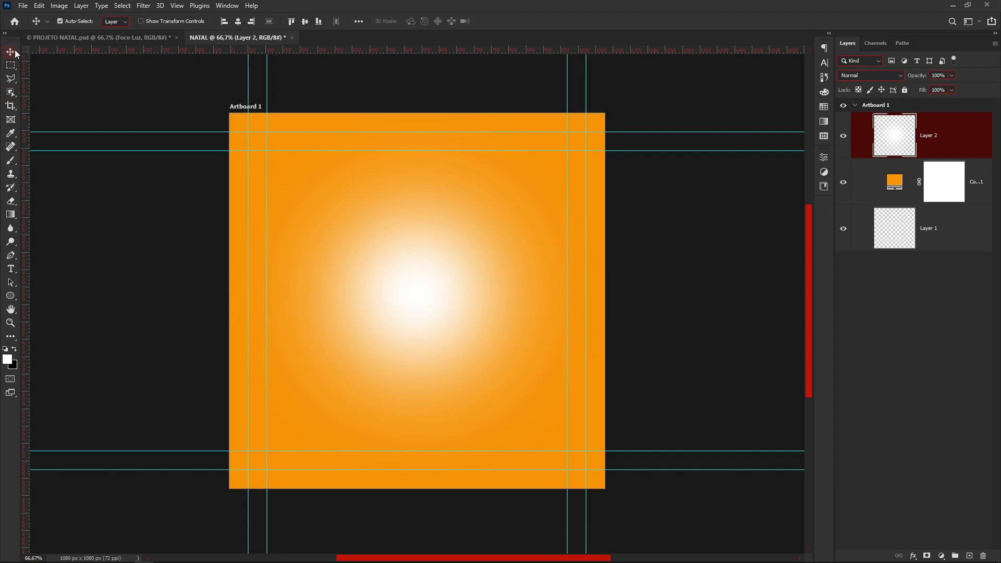
click(882, 299)
click(921, 244)
click(887, 317)
click(944, 238)
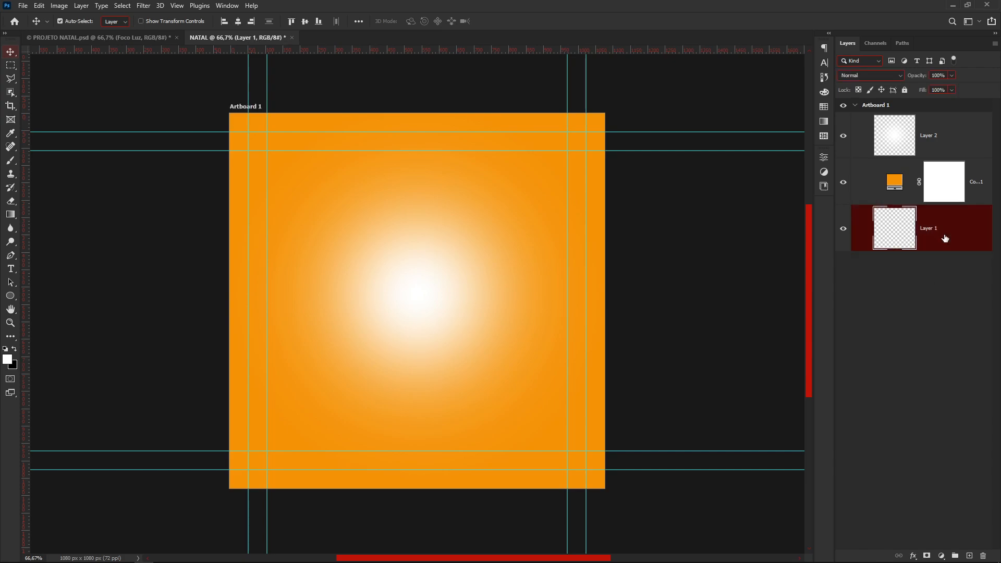
key(Delete)
key(ctrl+z)
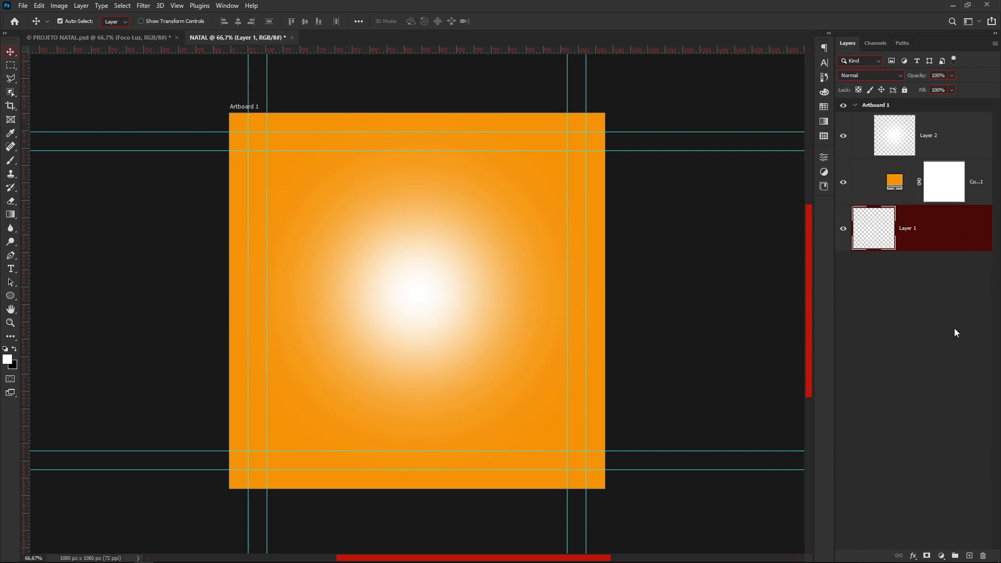
drag(930, 237, 983, 555)
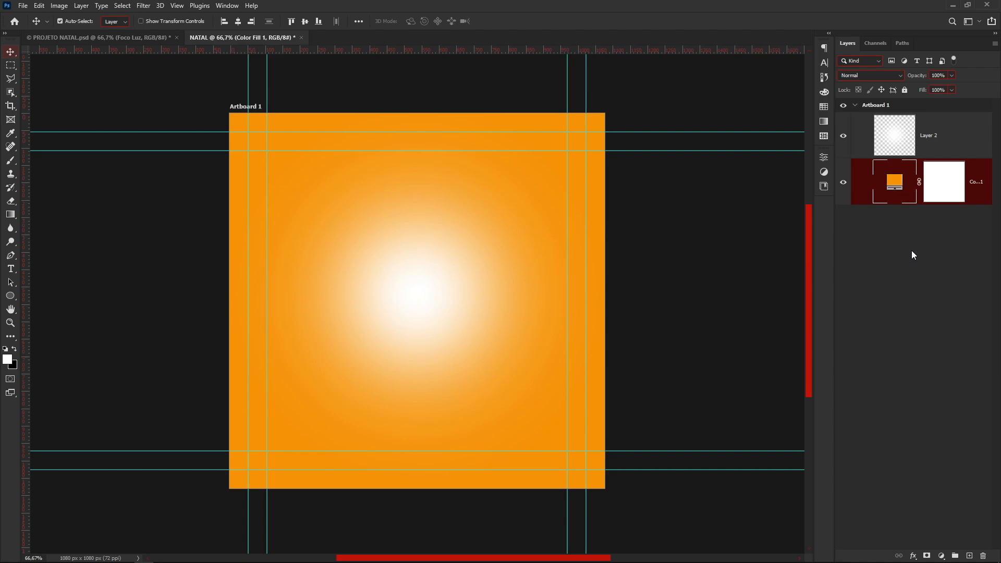
key(ctrl+z)
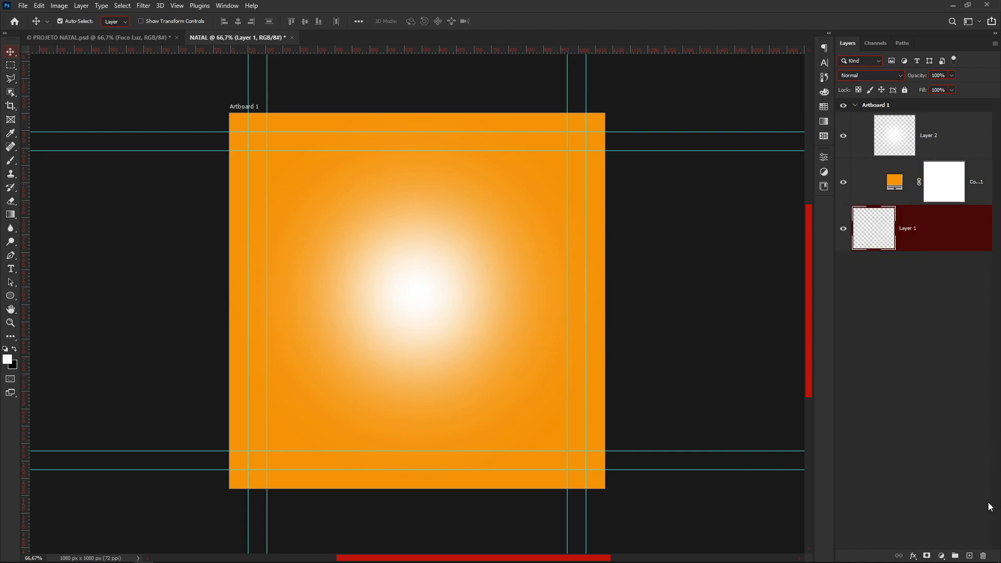
click(983, 556)
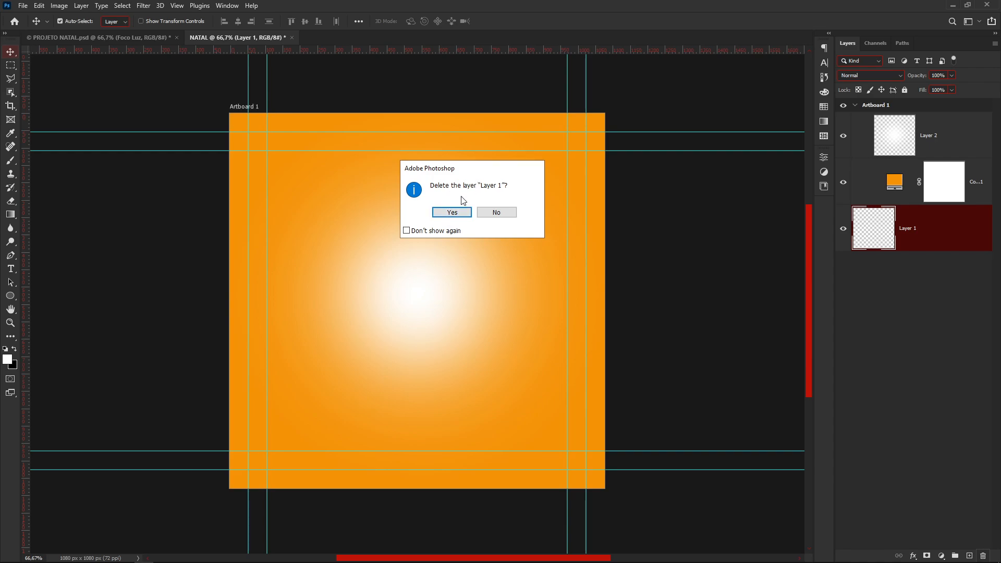
click(457, 214)
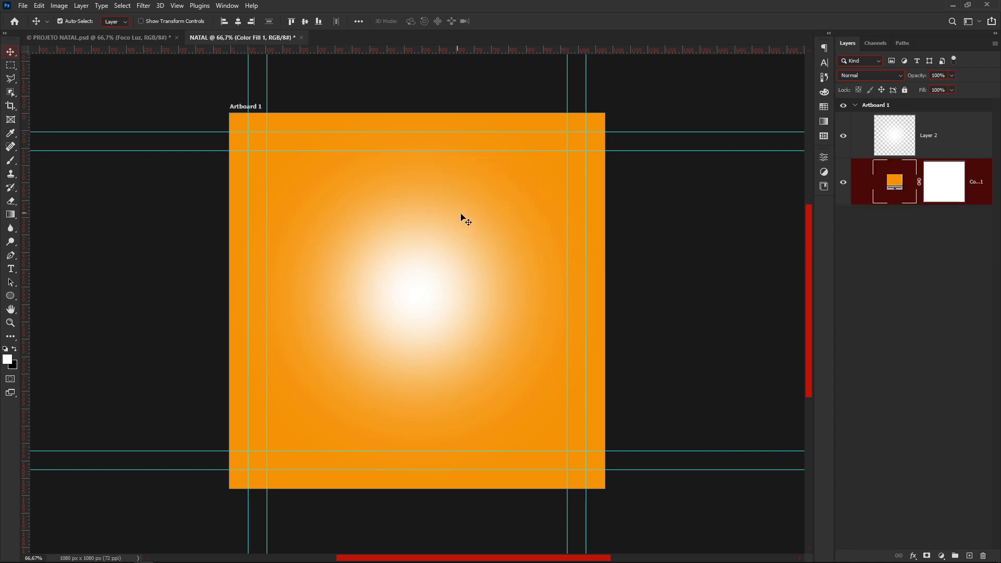
key(ctrl+z)
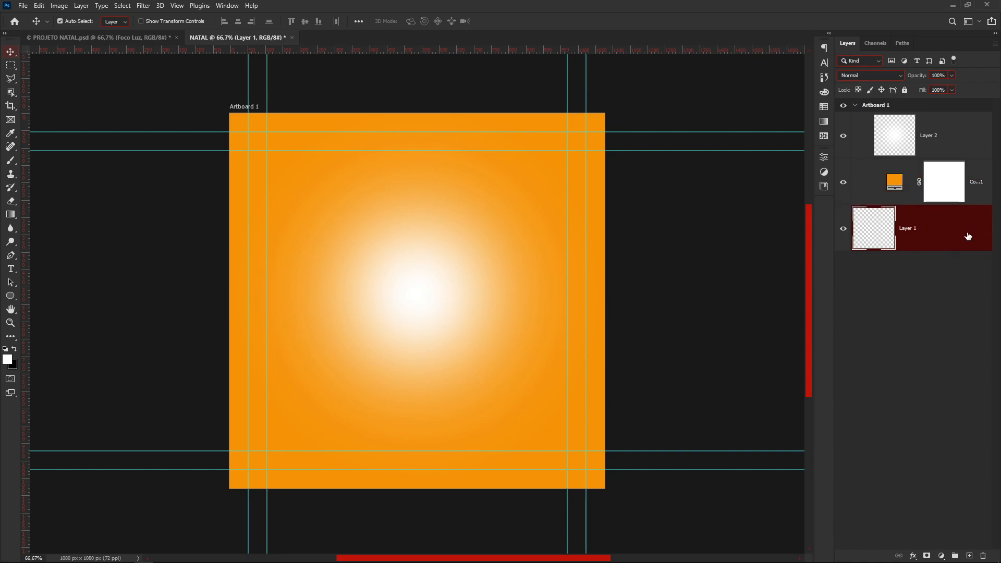
- Delete the empty Layer 1 and select Layer 2 with the white glow
click(982, 555)
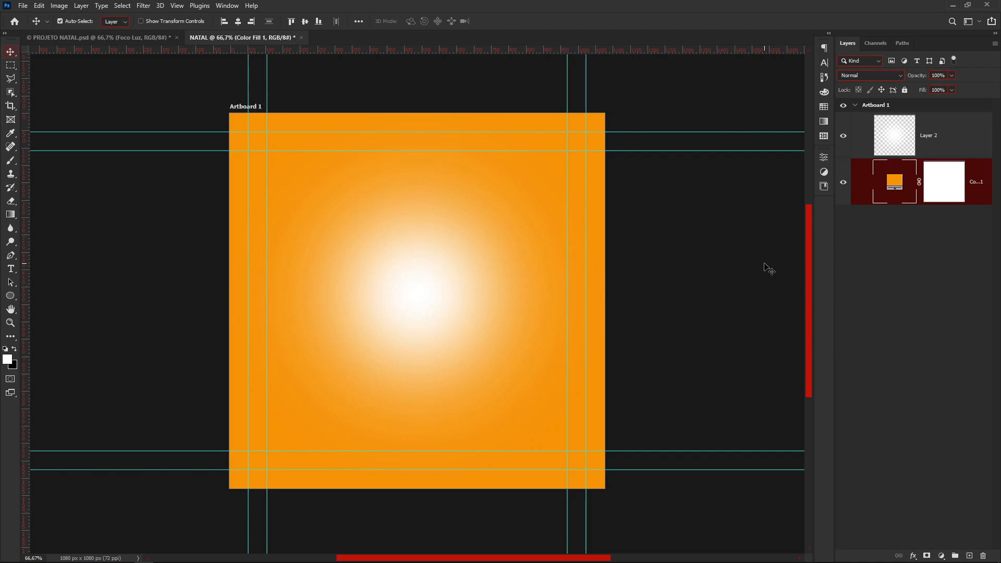
click(940, 140)
click(924, 257)
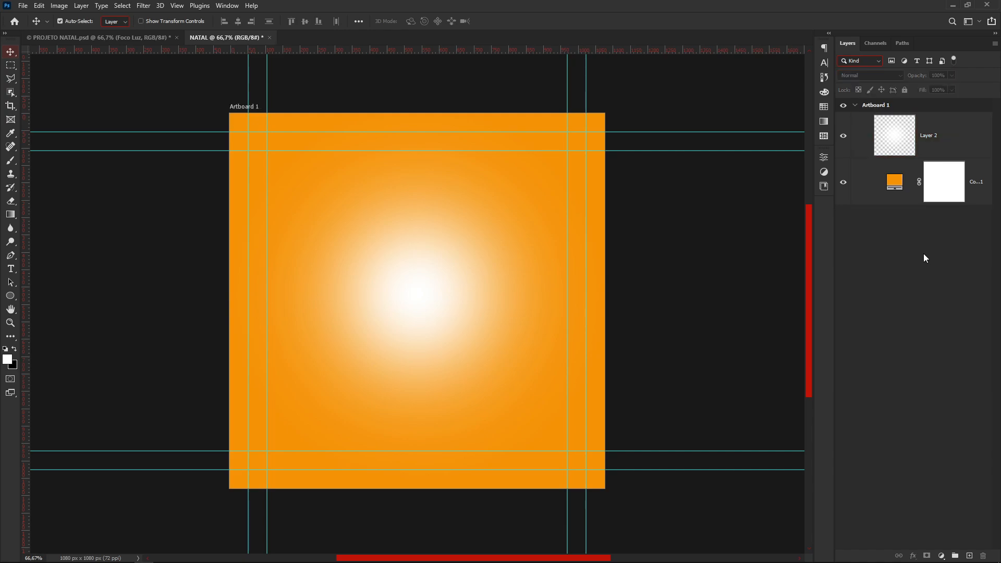
click(947, 138)
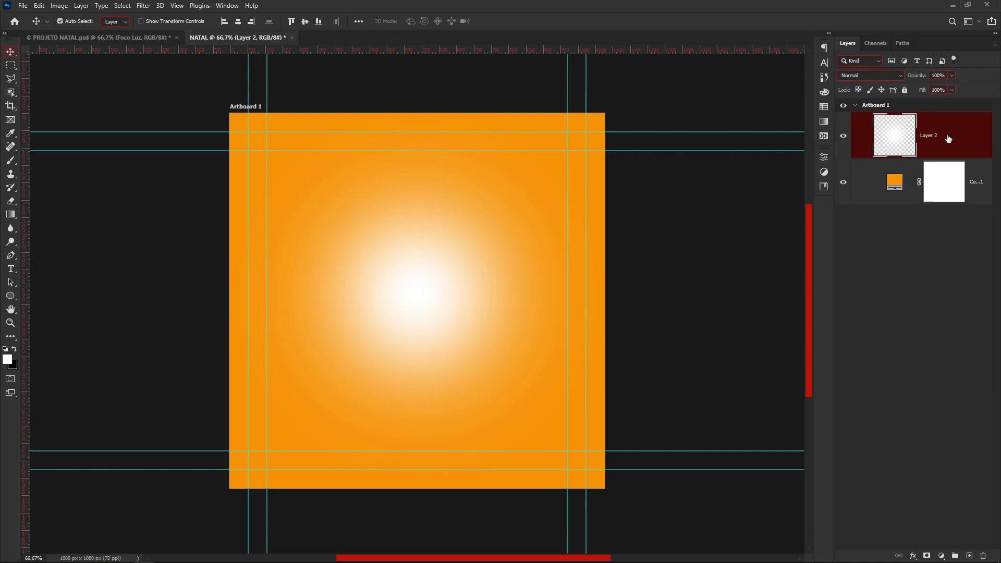
- Group the white glow layer and the orange colour fill layer, and name the group FUNDO
shift+click(867, 197)
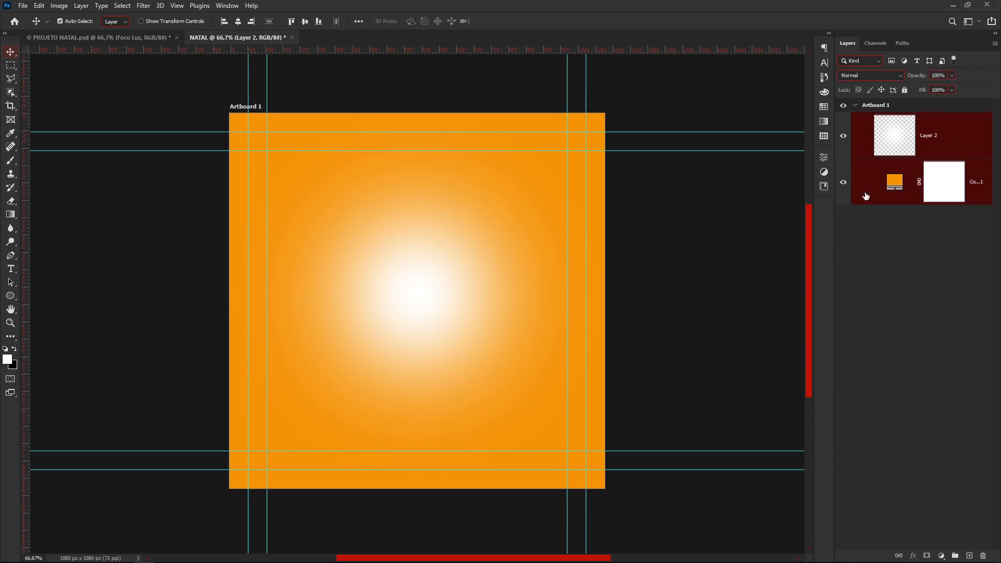
key(ctrl)
key(ctrl+g)
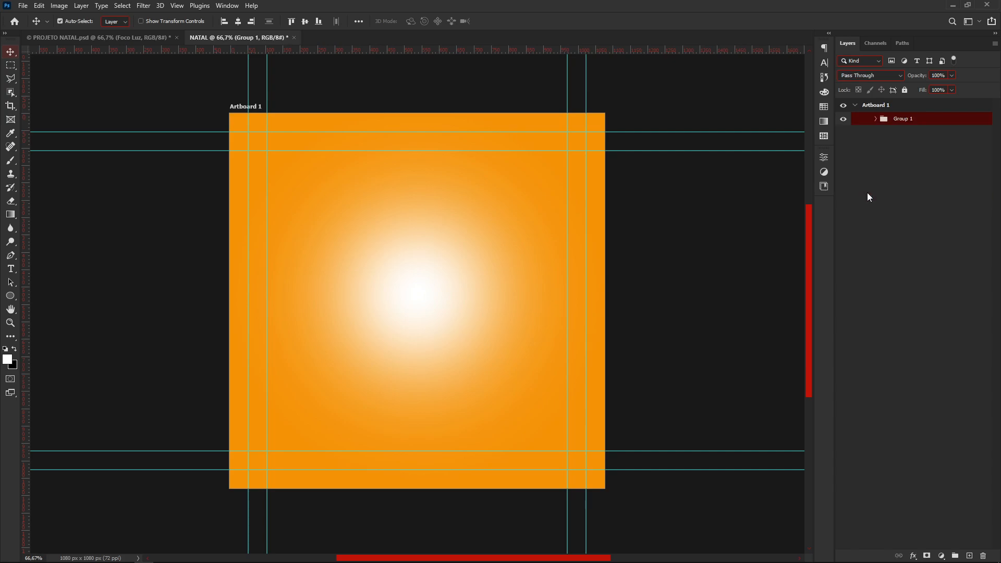
double_click(900, 120)
key(Return)
double_click(904, 120)
text(FUNDO)
key(Return)
click(914, 179)
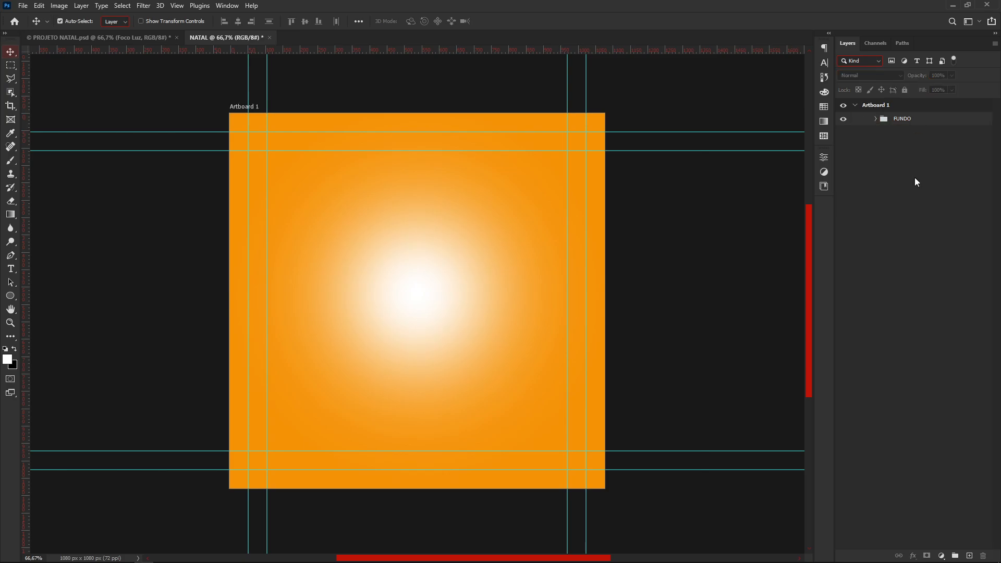
- Label the FUNDO group with the Yellow colour
click(894, 122)
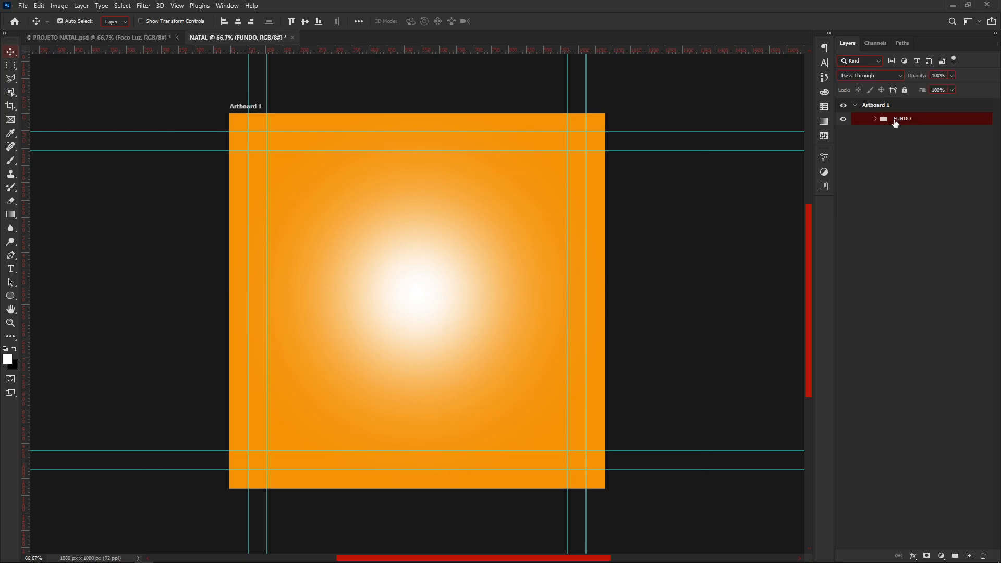
right_click(895, 122)
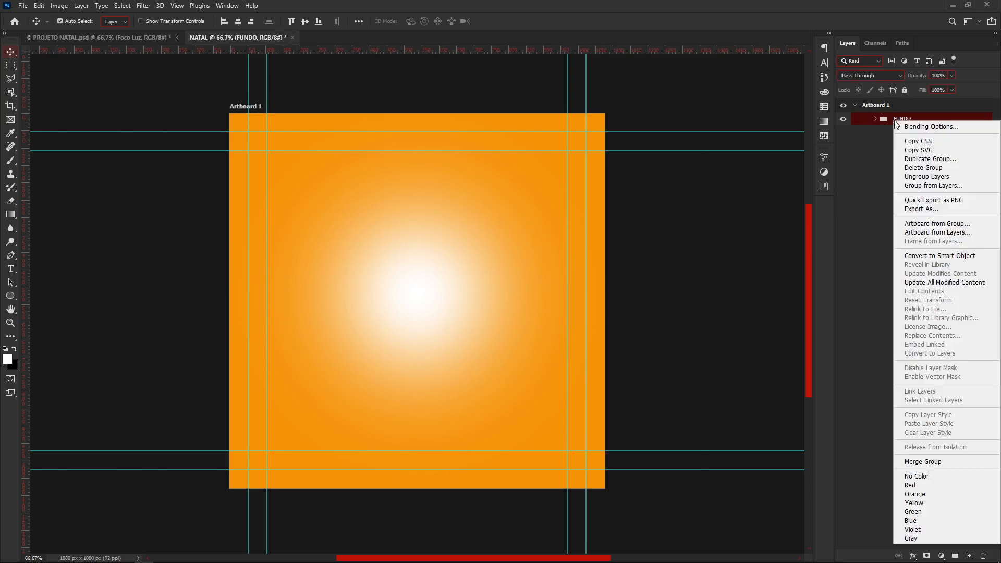
click(923, 502)
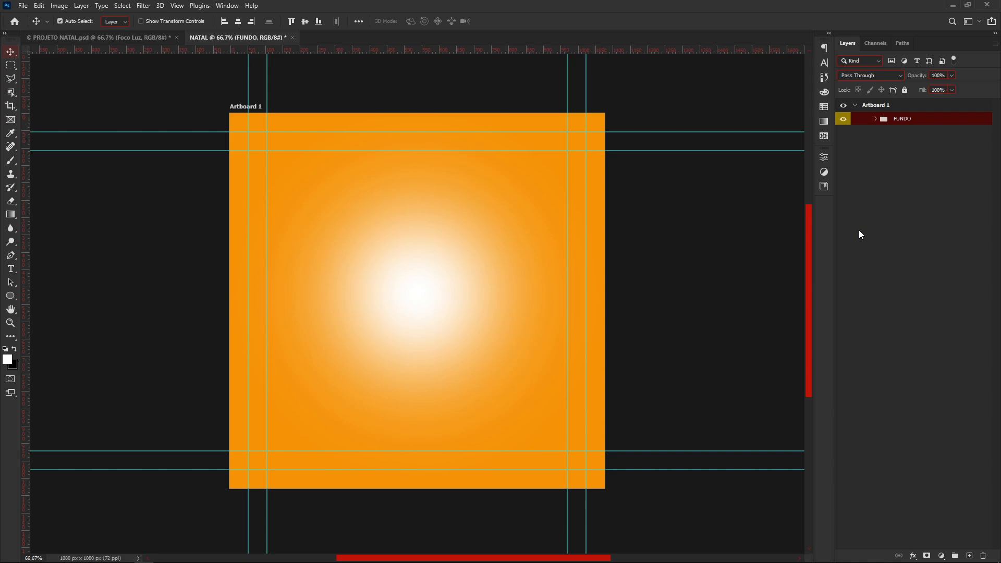
- Place the Vector Smart Object pine branch image from File Explorer's Folhas folder onto the artboard at its original size
click(163, 556)
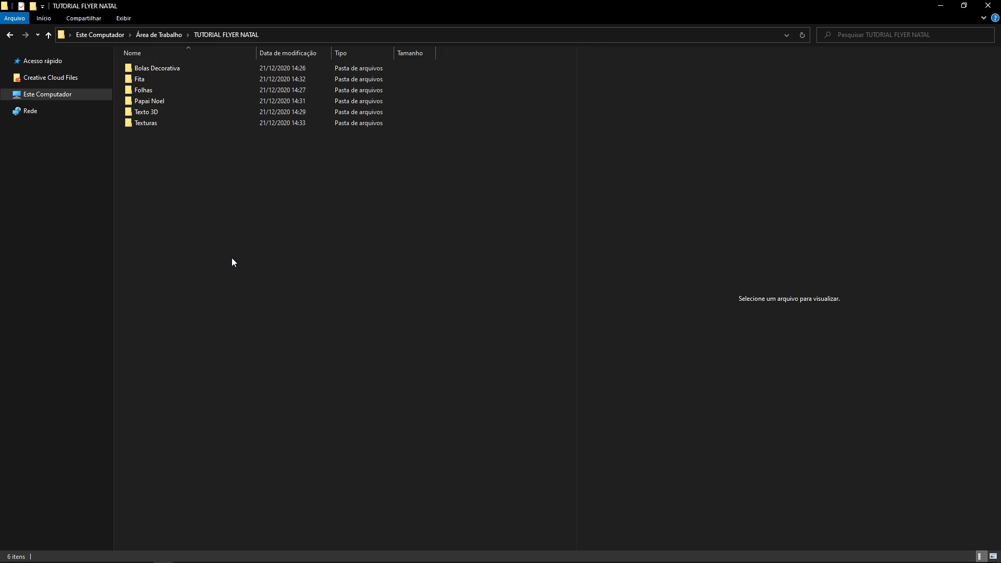
double_click(149, 92)
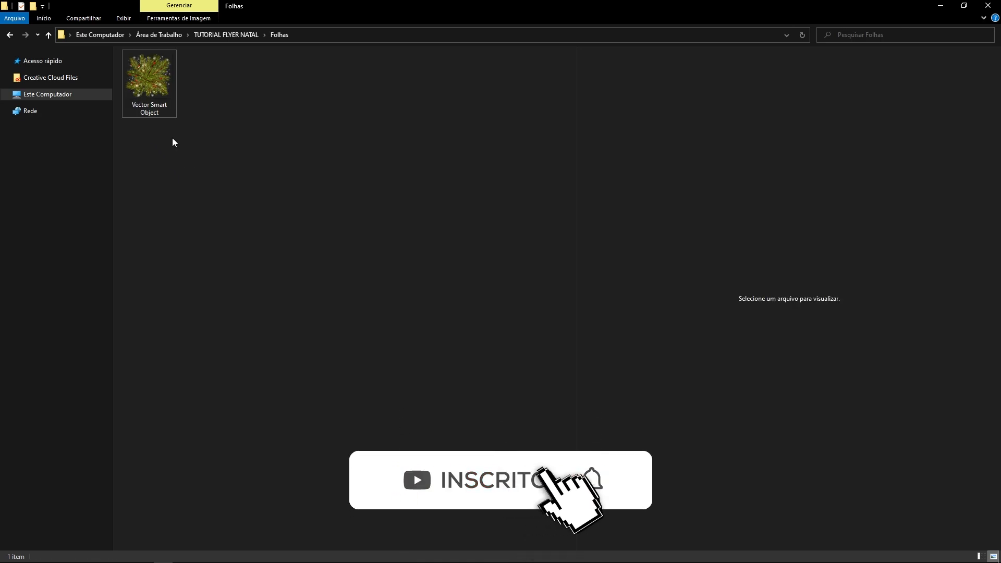
click(174, 107)
drag(145, 96, 468, 262)
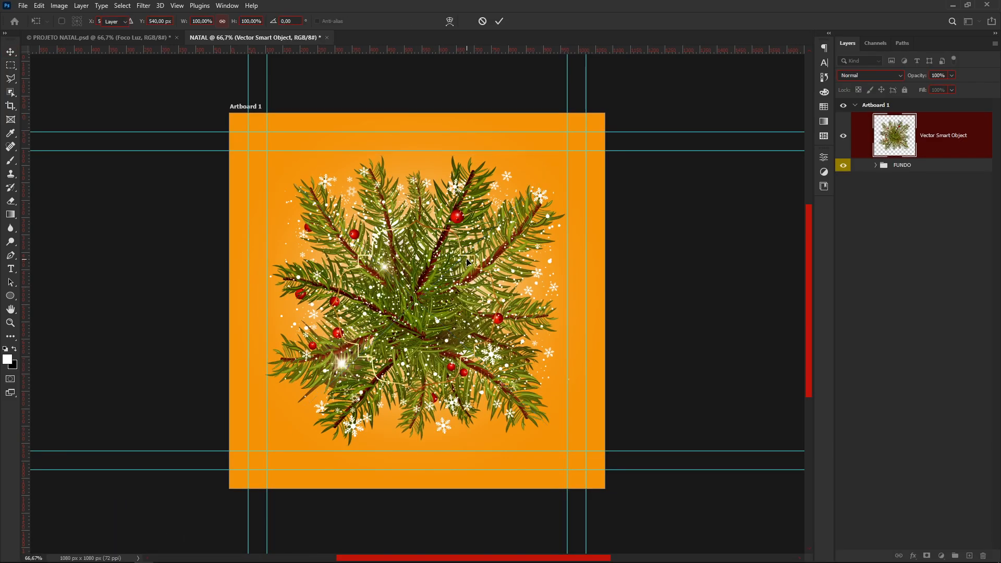
key(Return)
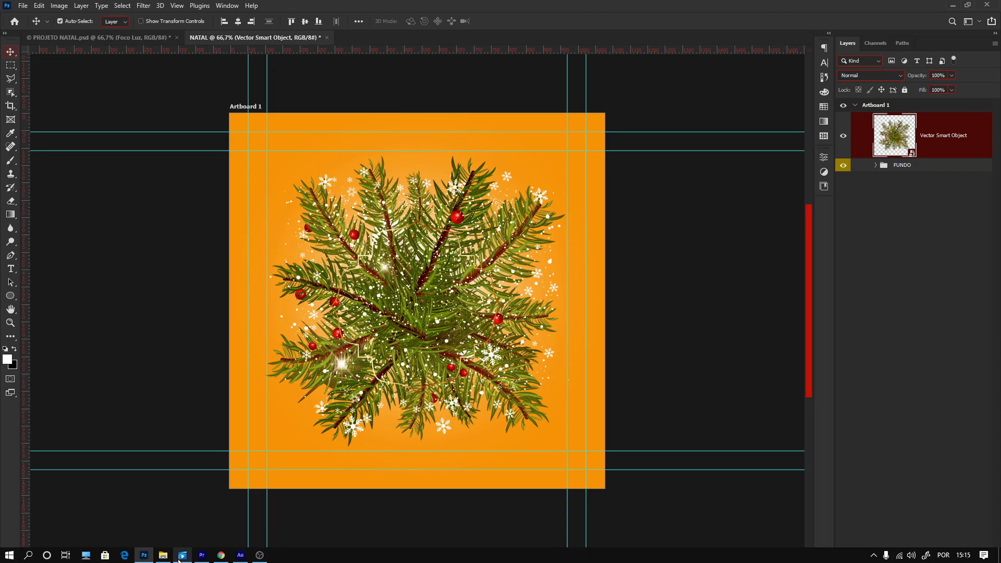
- Place the Santa photo Imagem-free from File Explorer's Papai Noel folder onto the artboard above the pine branches
click(163, 554)
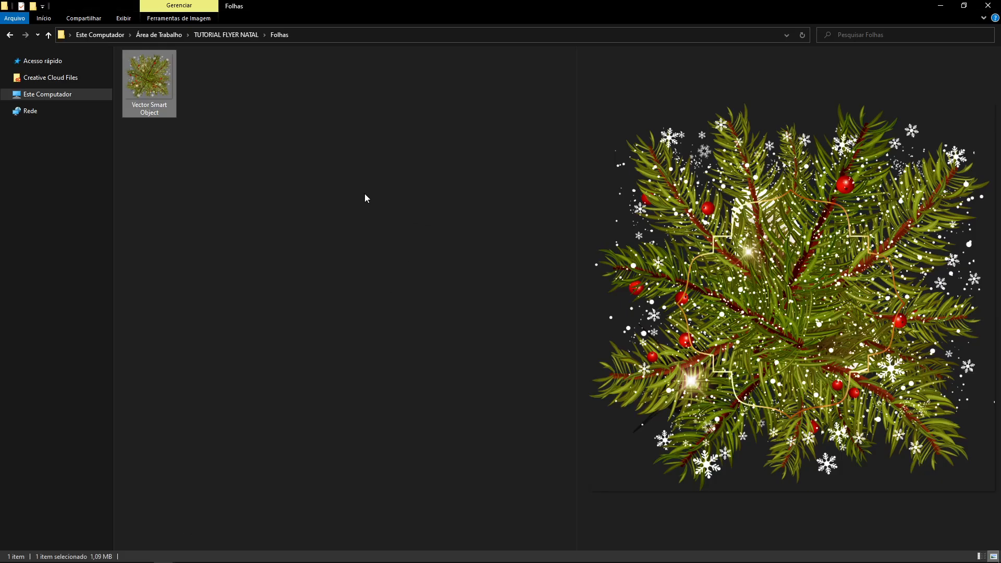
key(alt+Up)
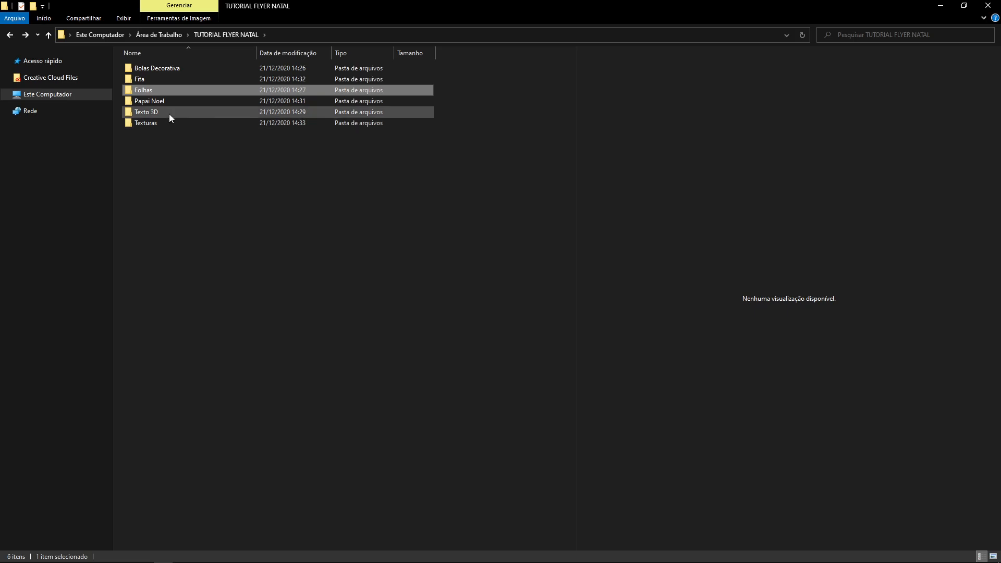
click(158, 102)
double_click(184, 102)
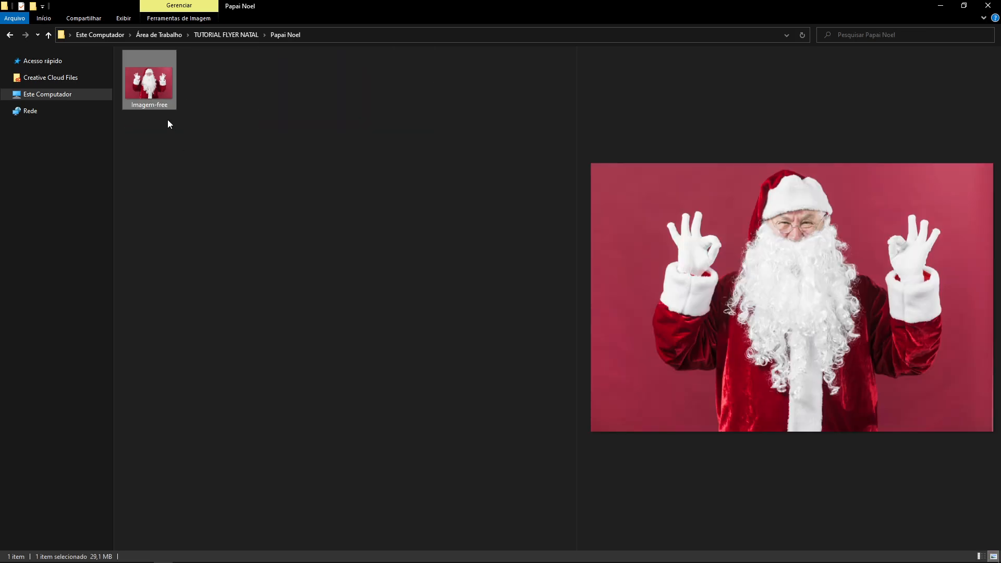
drag(143, 87, 232, 249)
drag(147, 82, 427, 328)
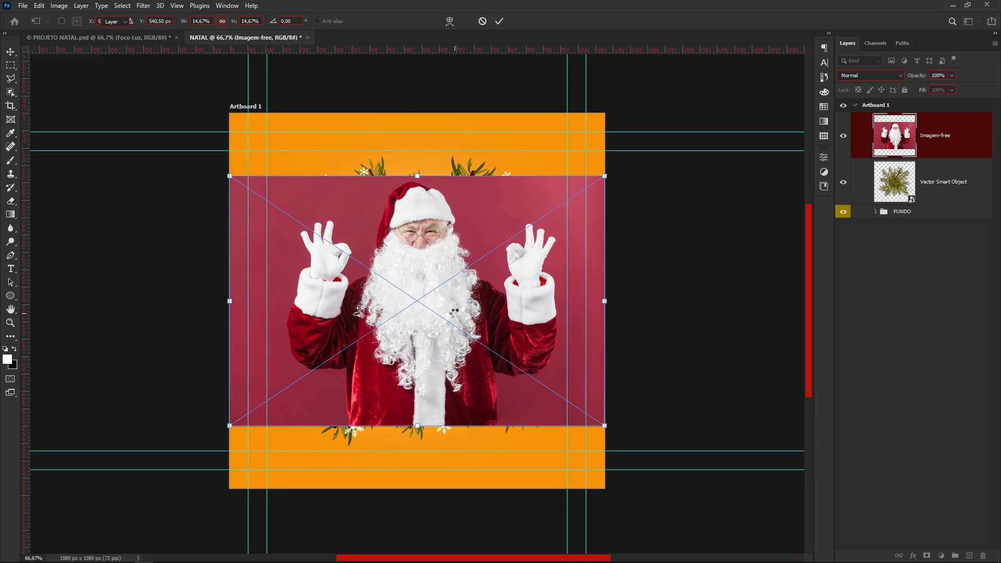
key(Return)
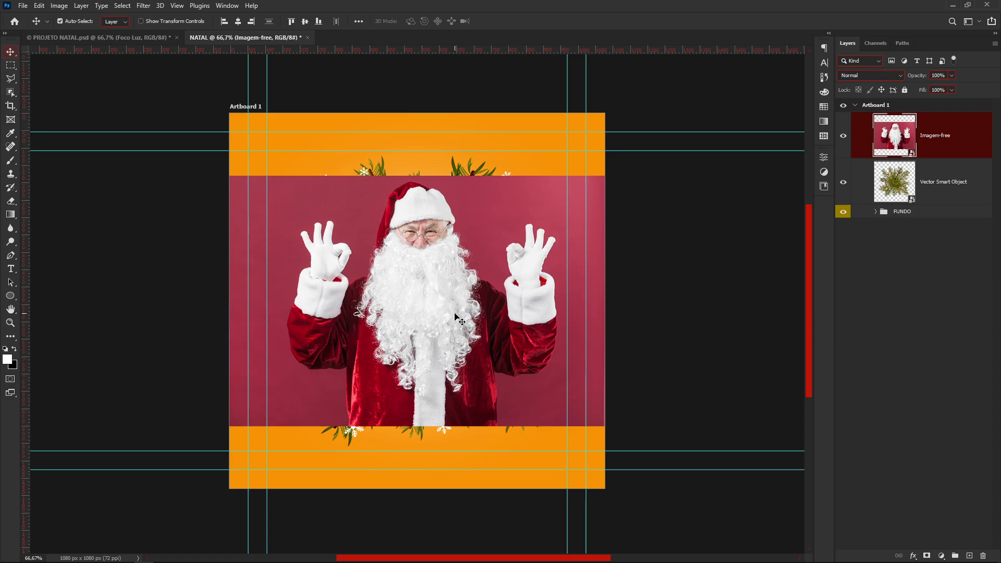
- Try selecting Santa with the Object Selection tool in Rectangle mode, and clear the selection
click(12, 79)
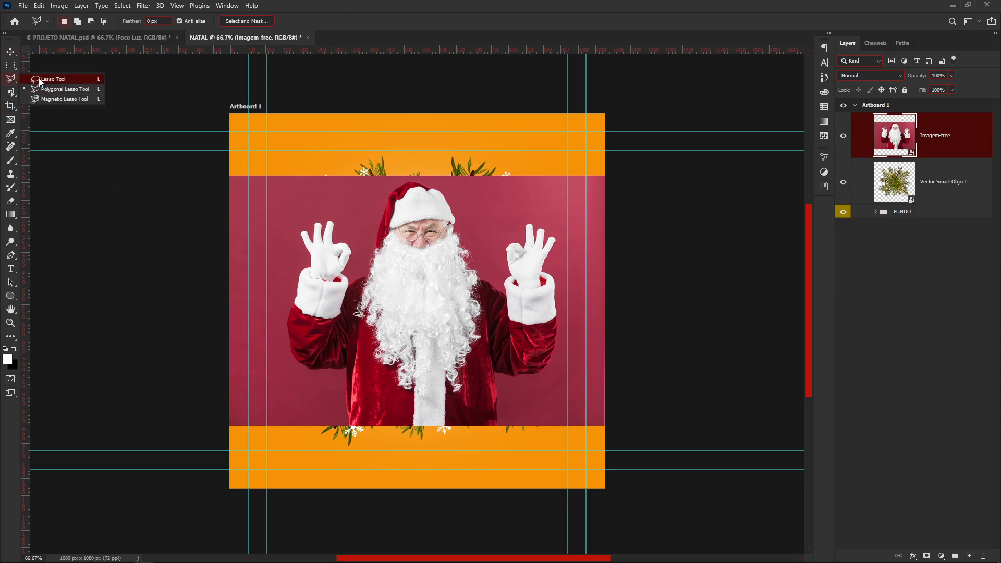
click(9, 67)
click(9, 79)
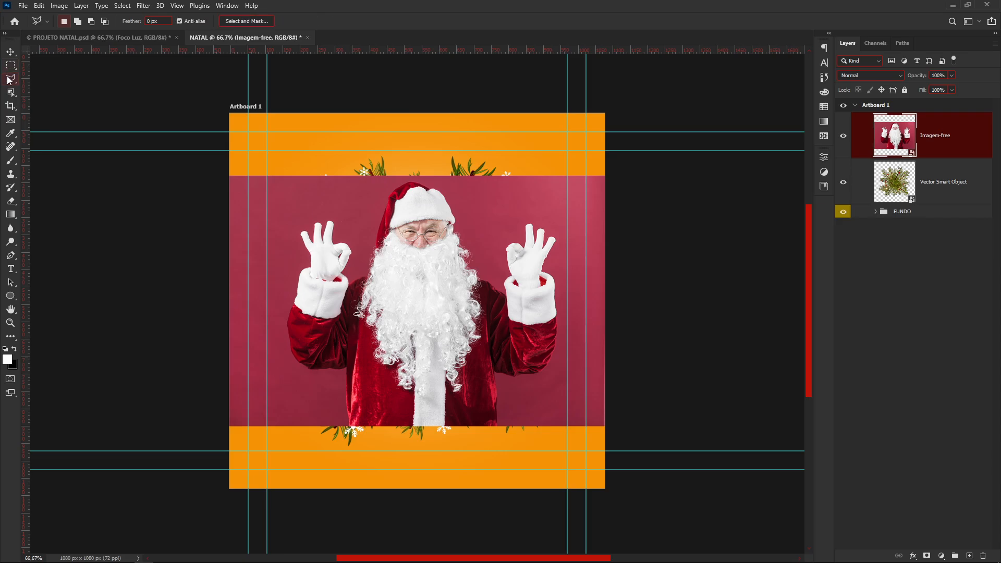
click(10, 94)
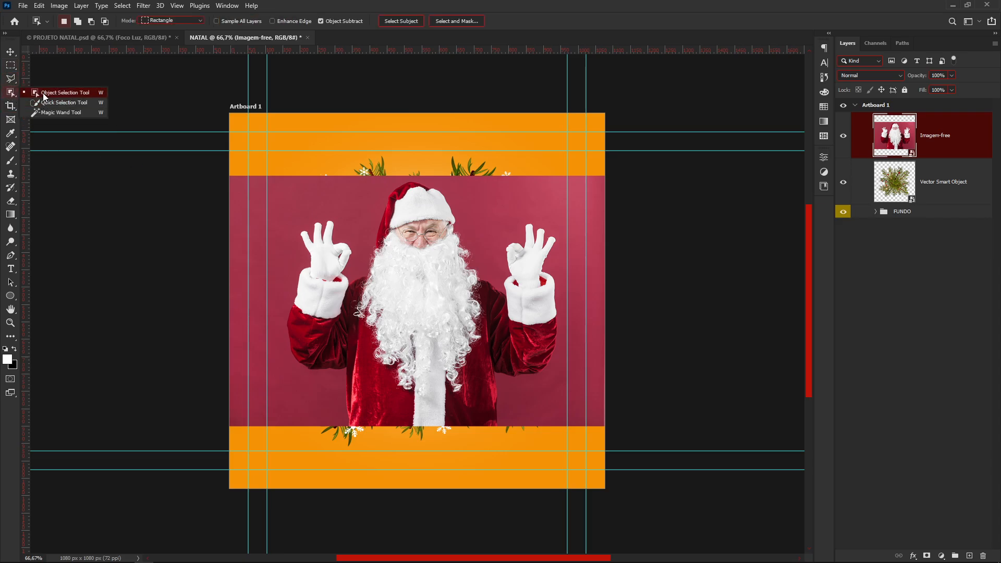
click(45, 94)
drag(300, 197, 582, 451)
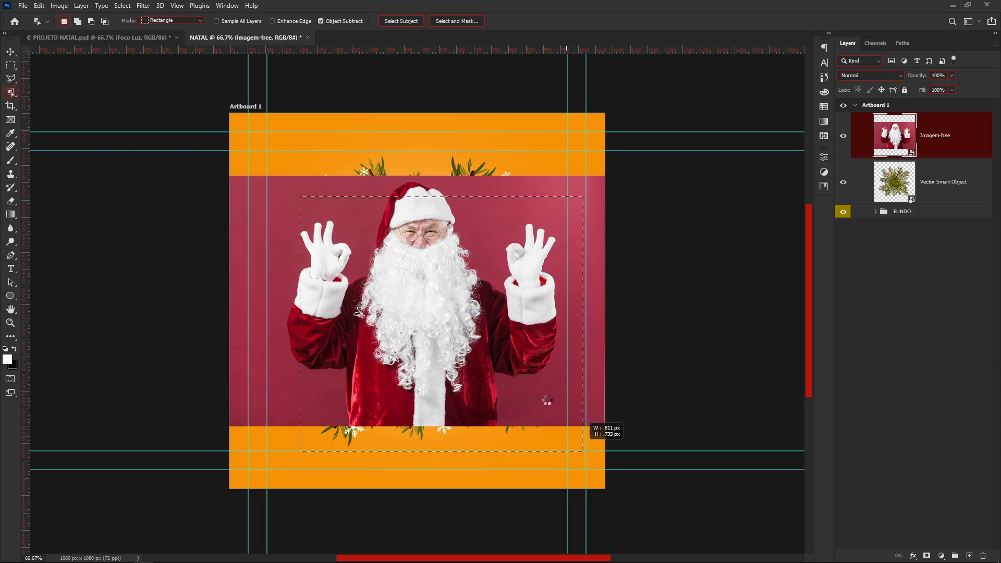
key(p)
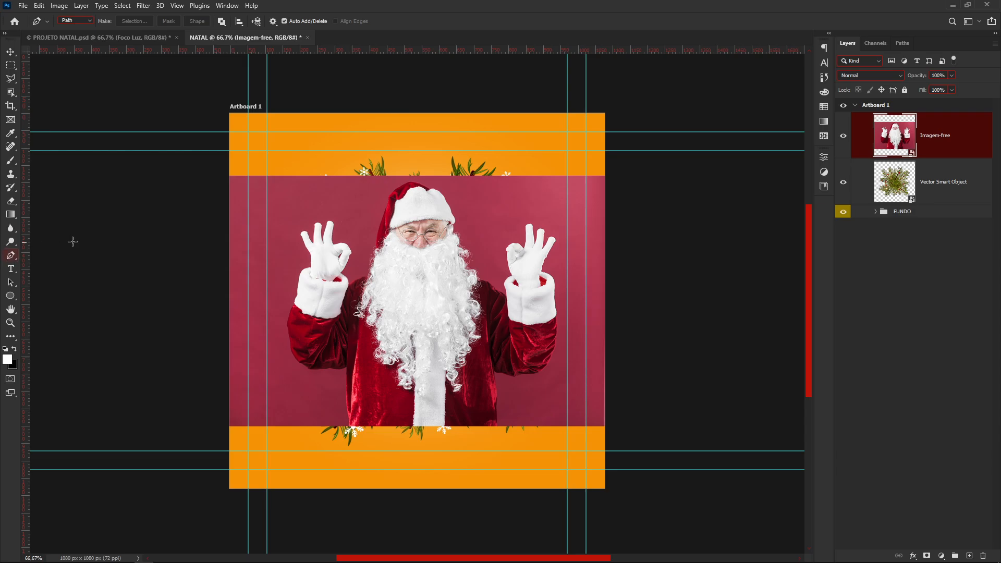
click(11, 92)
drag(334, 210, 559, 331)
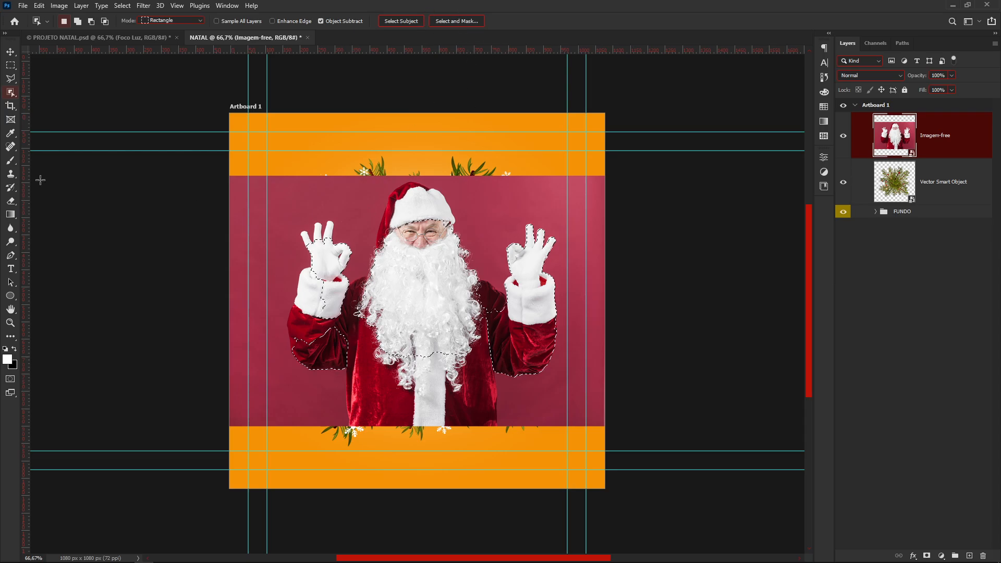
key(ctrl+d)
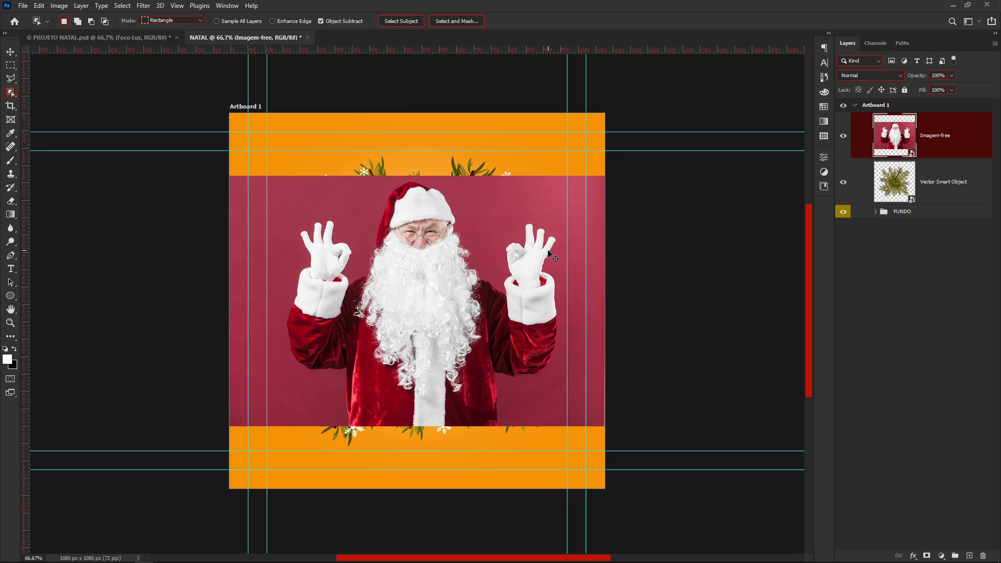
- Remove the background of the Imagem-free Santa layer with the Remove background quick action, and close Discover
key(ctrl+f)
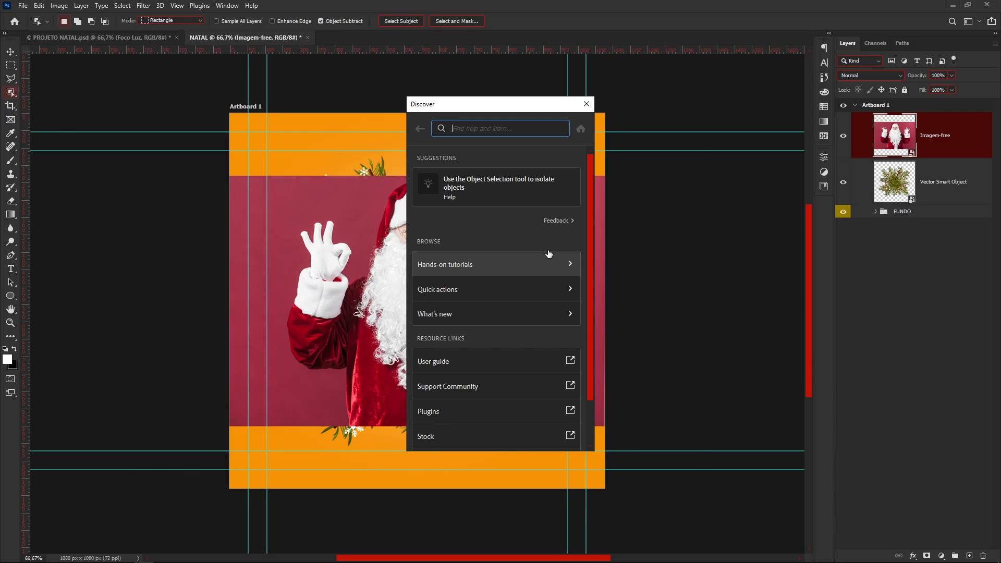
click(586, 103)
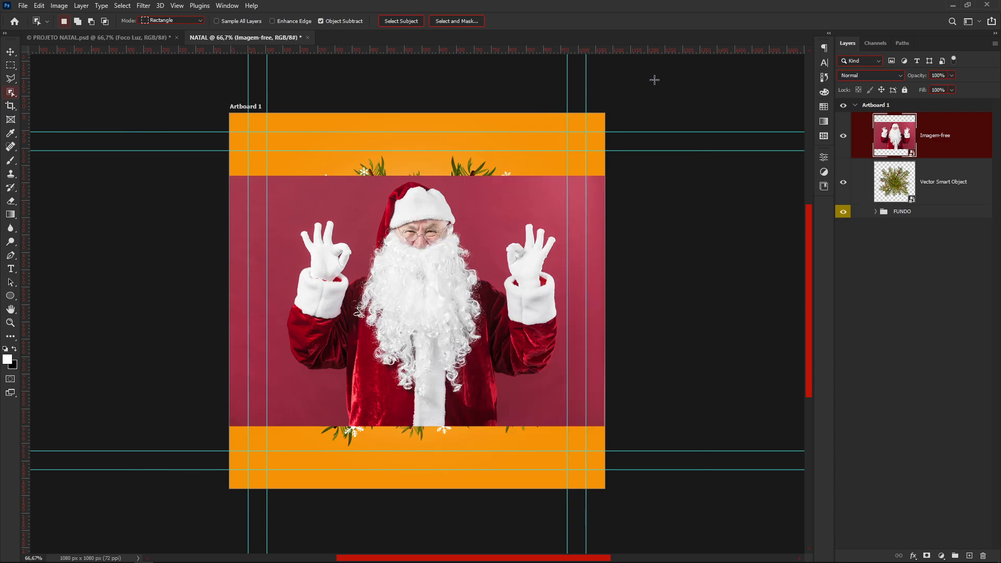
click(952, 21)
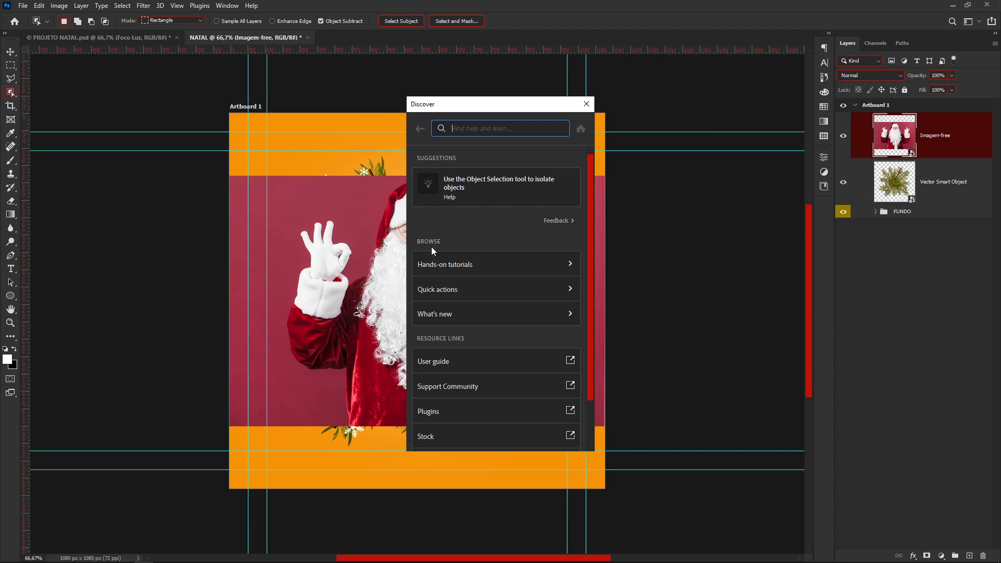
click(468, 290)
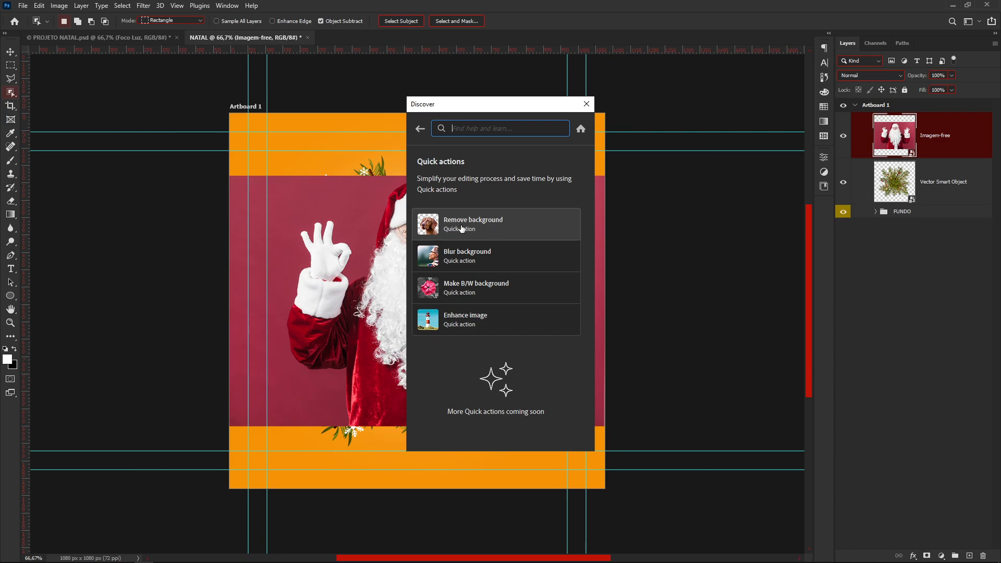
click(461, 225)
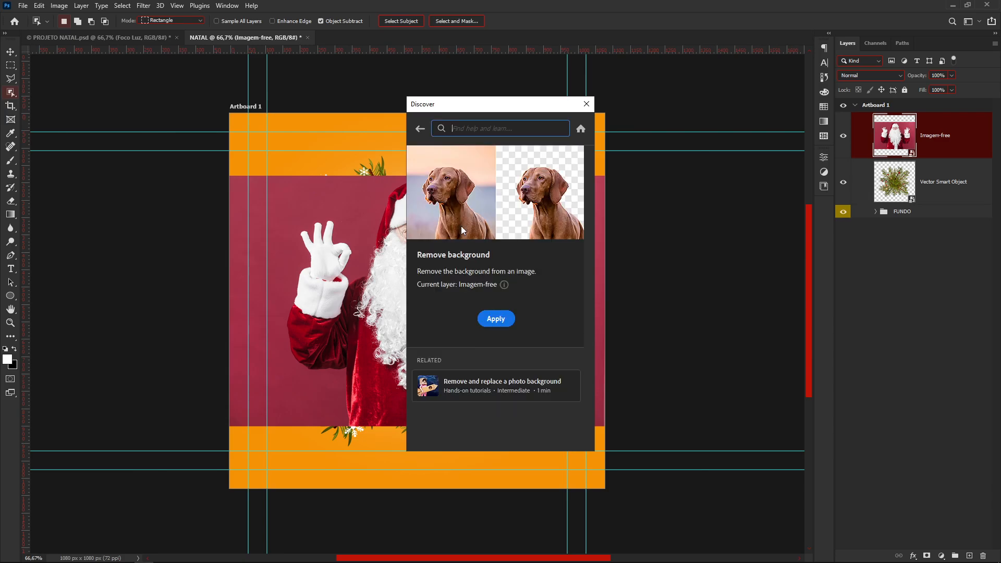
click(499, 322)
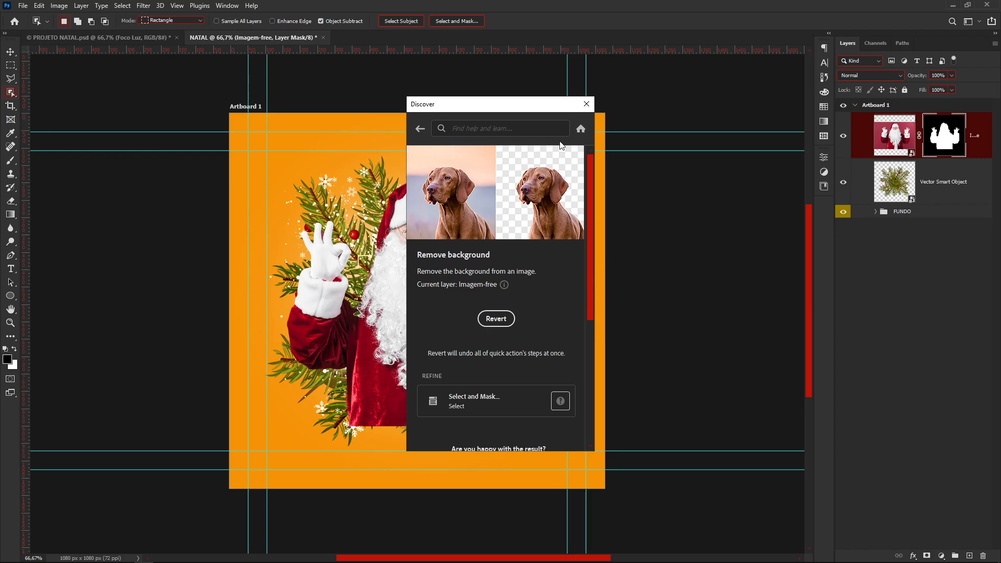
click(586, 104)
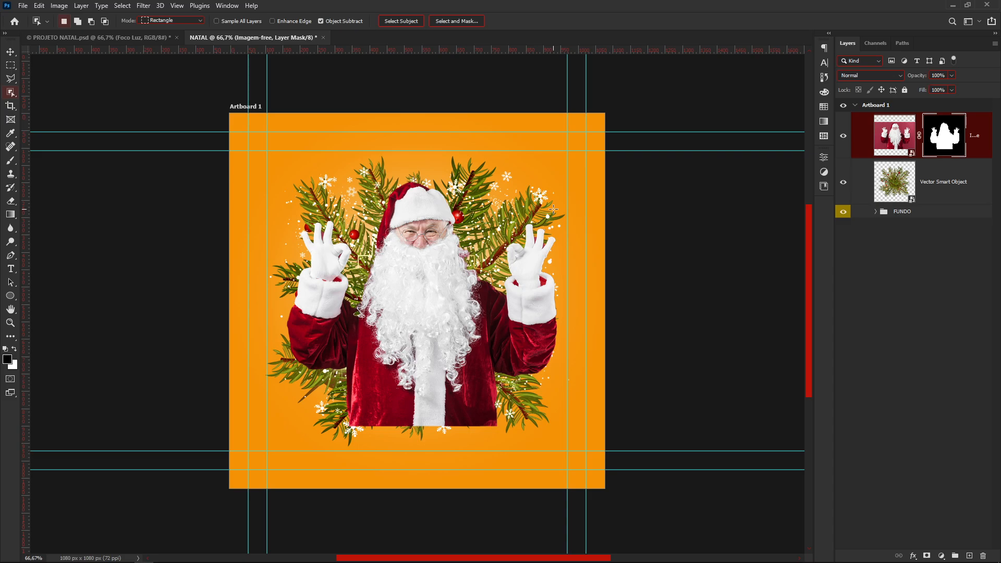
- Put the Vector Smart Object pine branch layer into its own group and name it FOLHAS
click(971, 192)
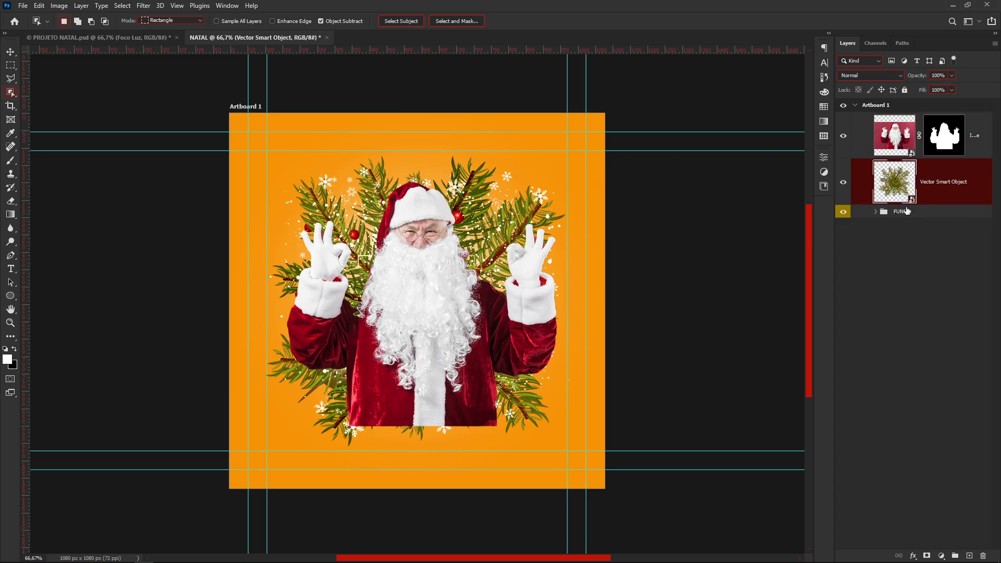
click(922, 211)
click(950, 194)
click(956, 218)
click(972, 201)
key(ctrl+g)
double_click(903, 165)
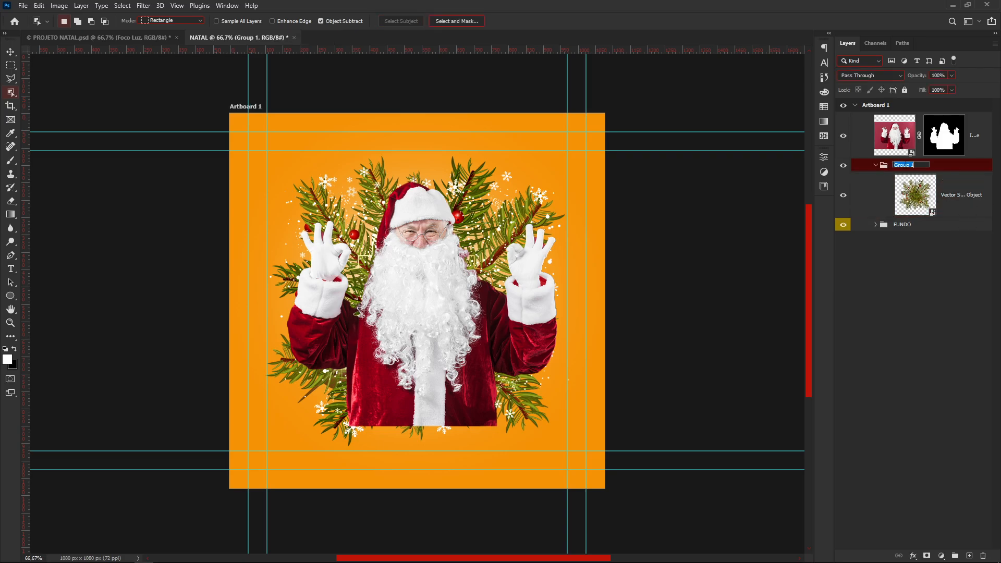
text(fOLHAS)
key(Return)
- Collapse the FOLHAS group and label it with the Red colour
click(876, 165)
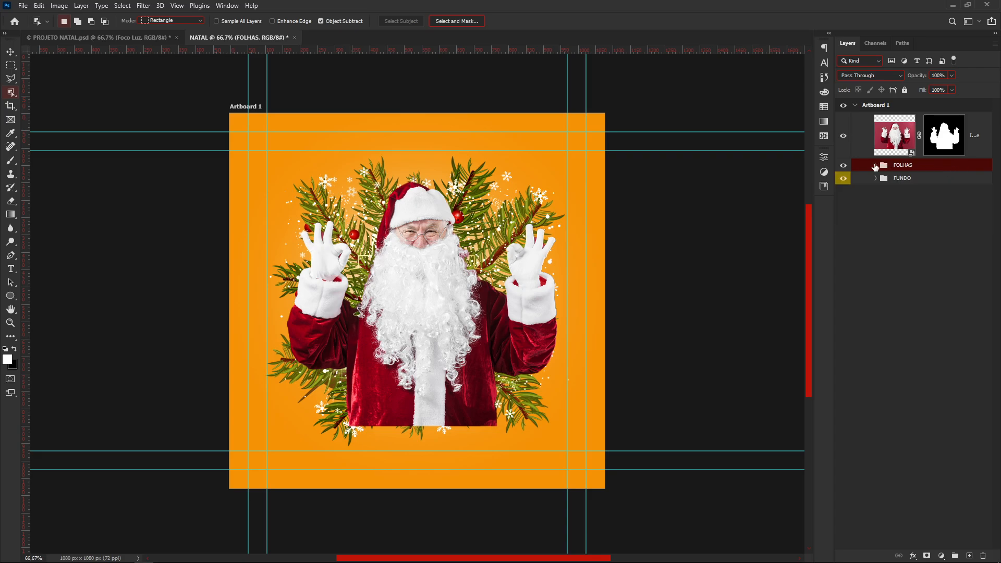
right_click(918, 164)
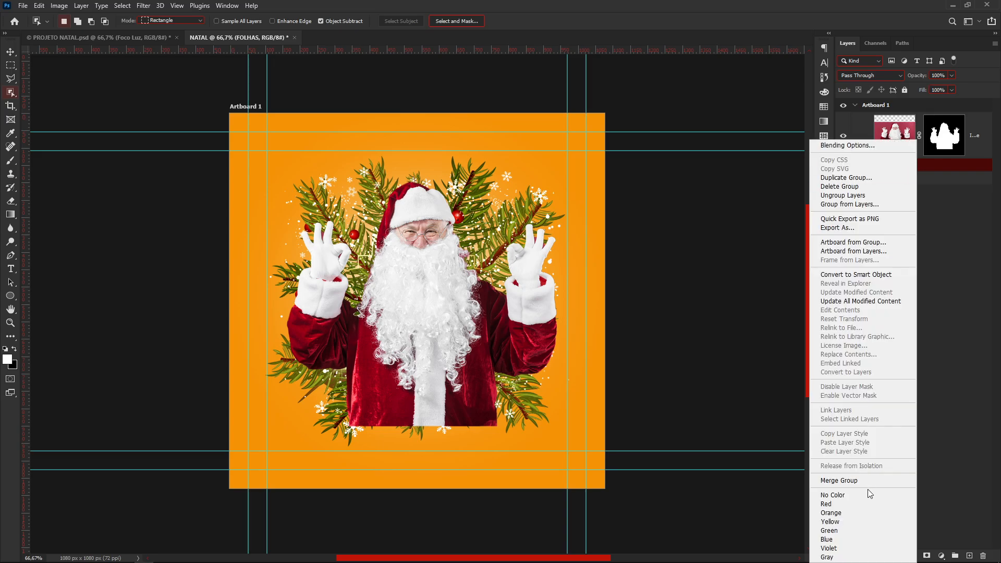
click(834, 504)
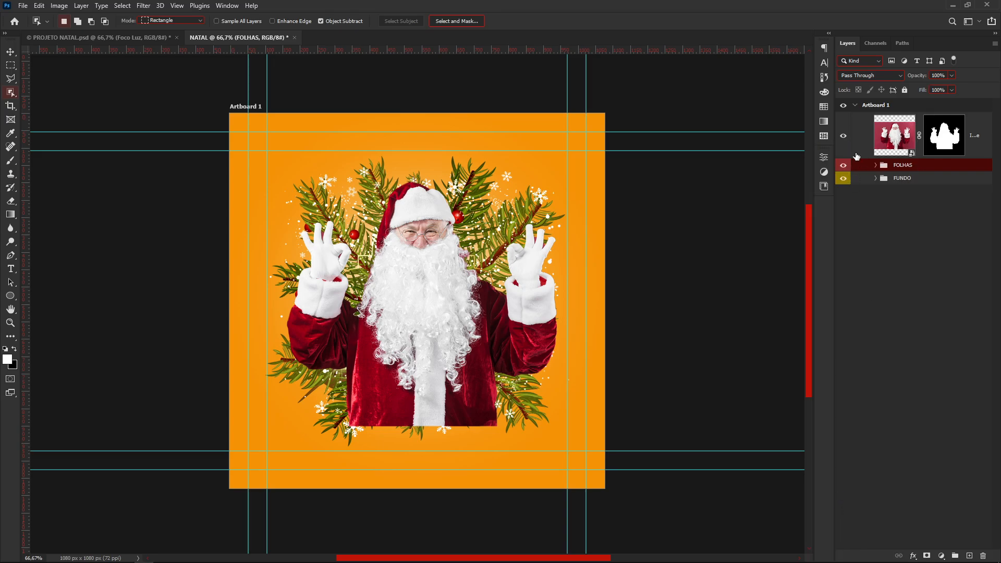
- Put the cut-out Santa layer into its own group and name it NOEL
click(856, 143)
key(ctrl+g)
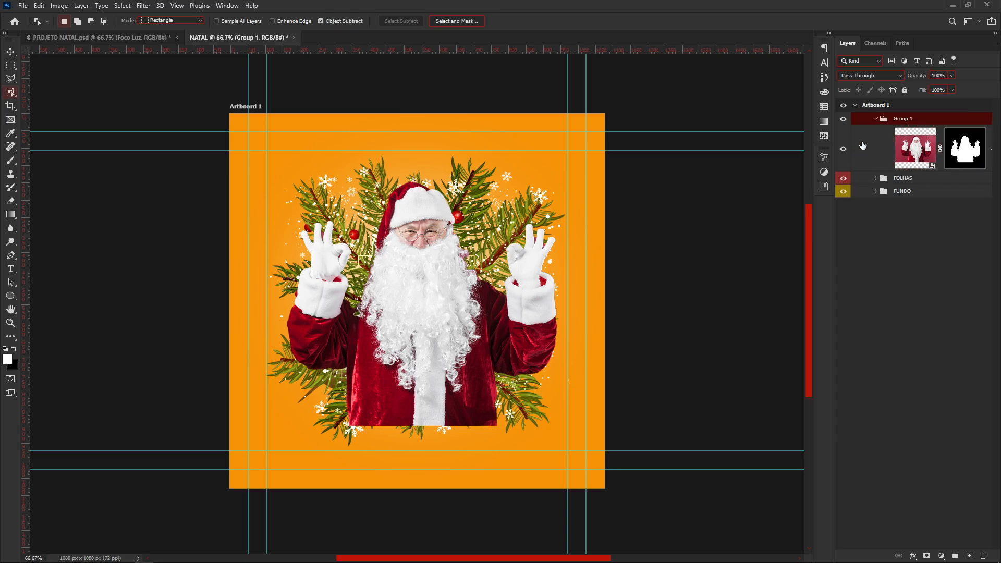
double_click(905, 118)
text(NOEL)
key(Return)
- Collapse the NOEL group and label it with the Yellow colour
click(875, 119)
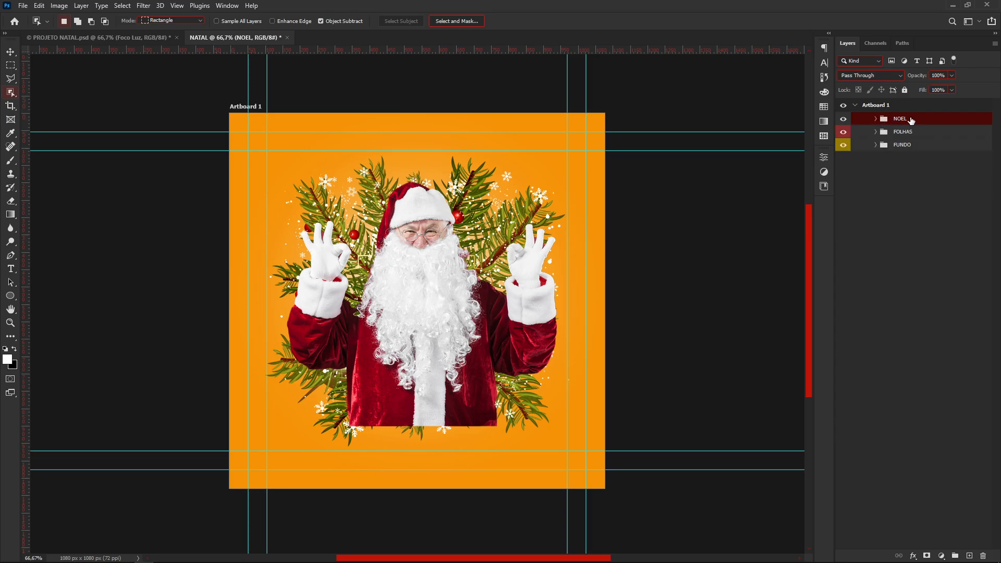
right_click(910, 119)
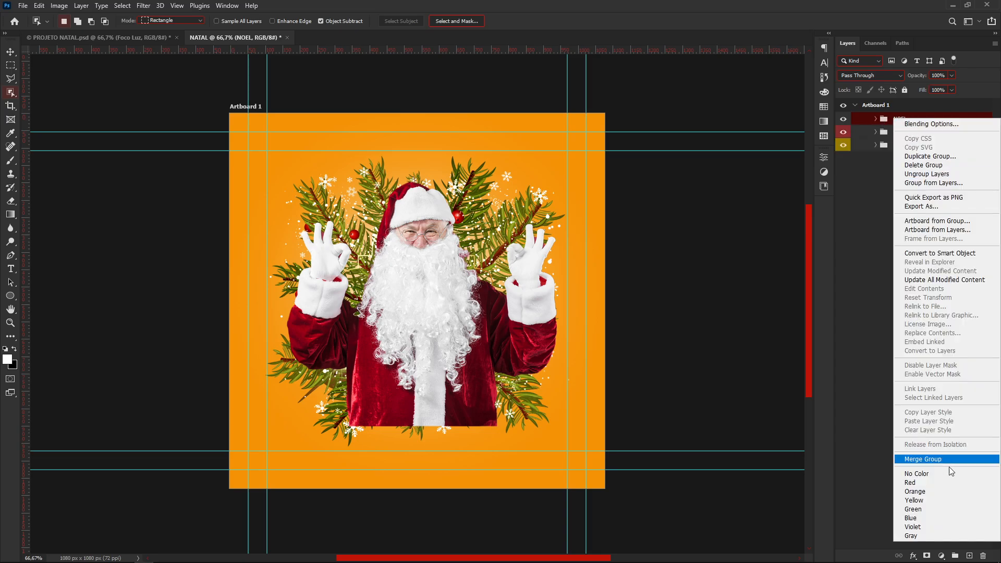
click(938, 500)
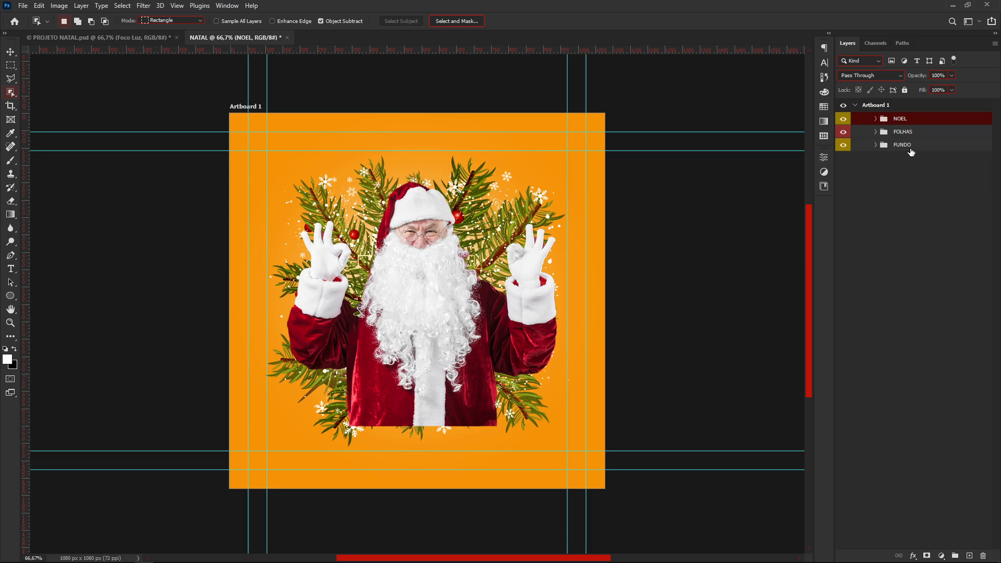
- Check the group order in the finished PROJETO NATAL.psd reference, return to the NATAL document and dismiss the Discover window
click(131, 40)
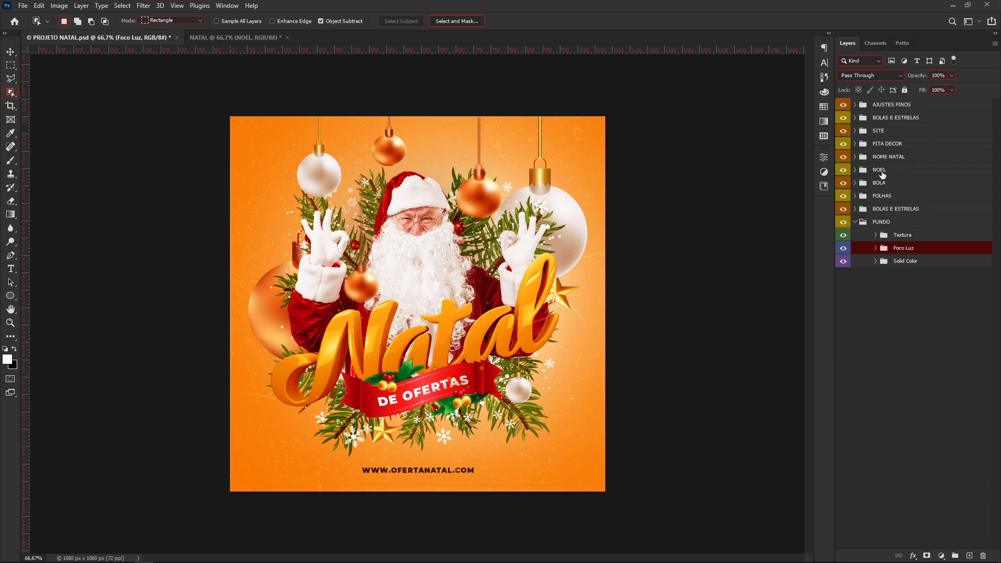
click(250, 37)
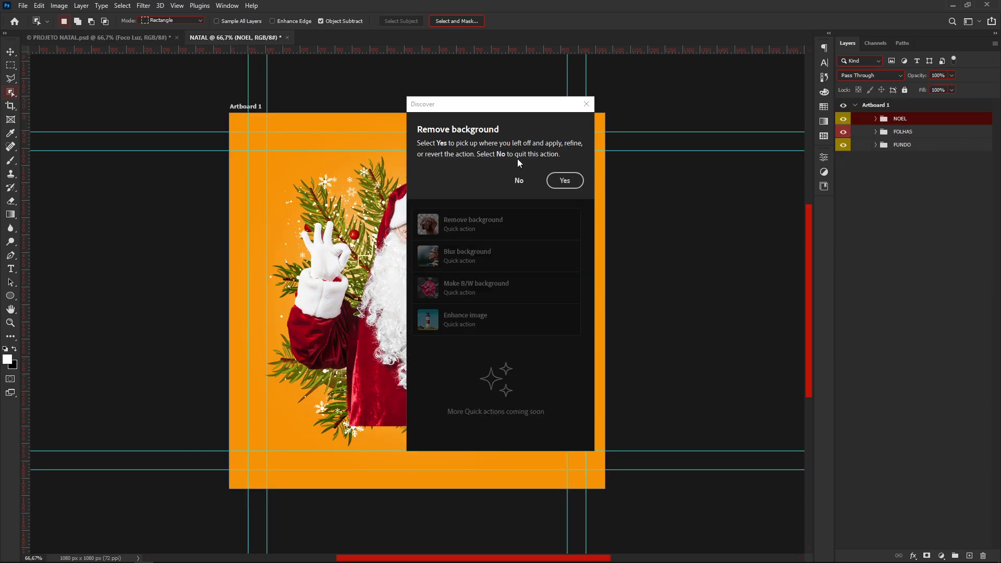
click(586, 103)
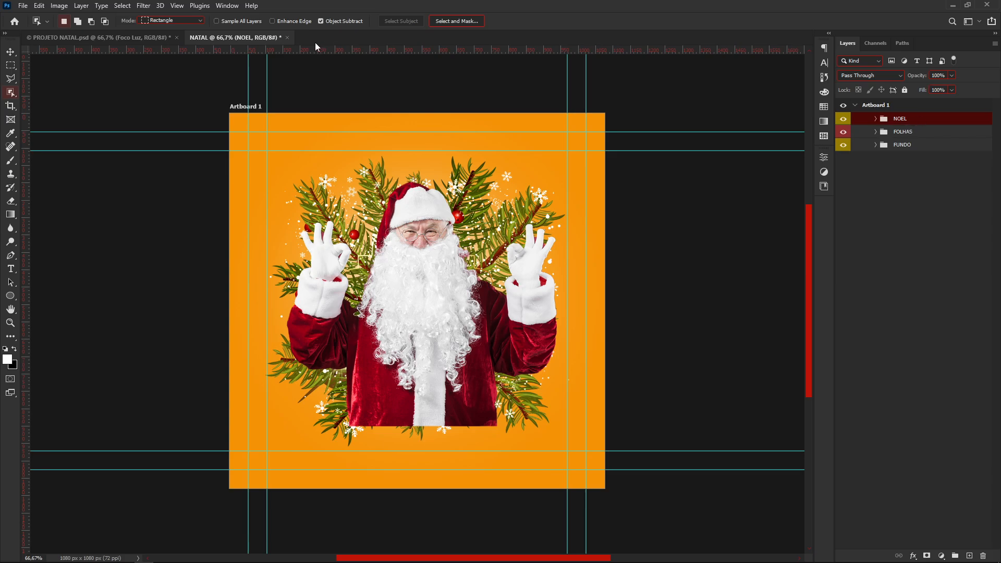
- Switch to File Explorer and select the LETRA SELO NATAL image in the Texto 3D folder of TUTORIAL FLYER NATAL
click(163, 555)
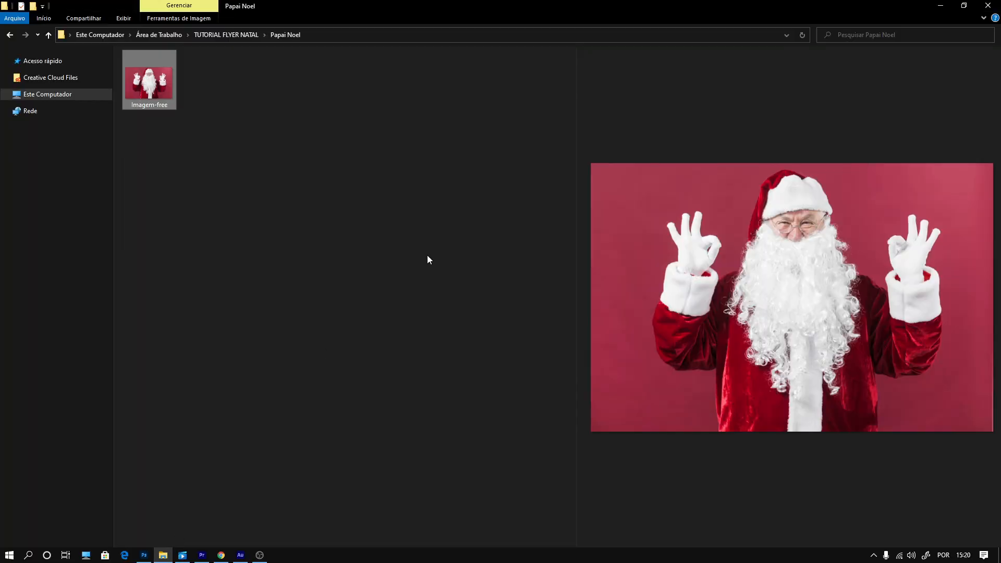
click(9, 34)
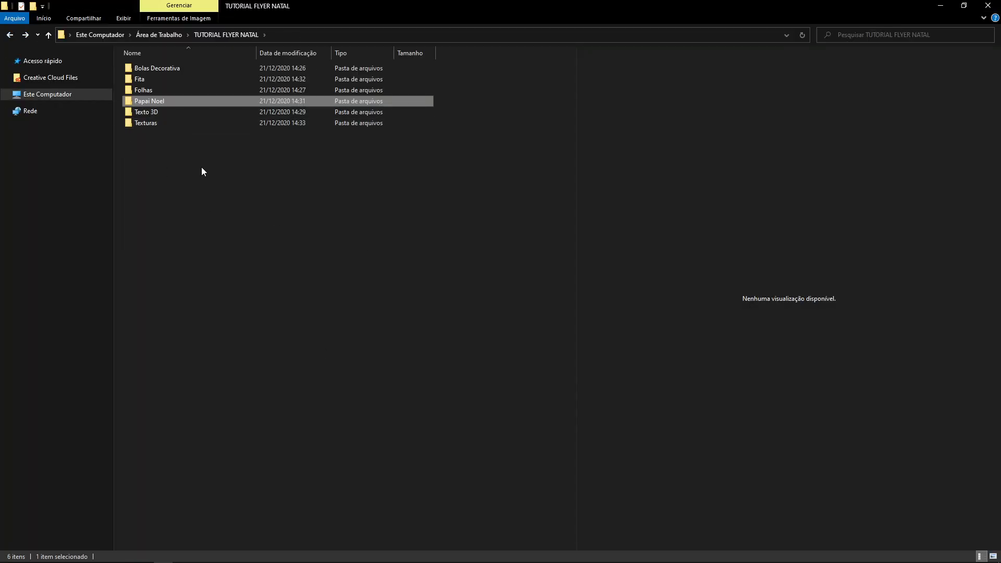
click(158, 115)
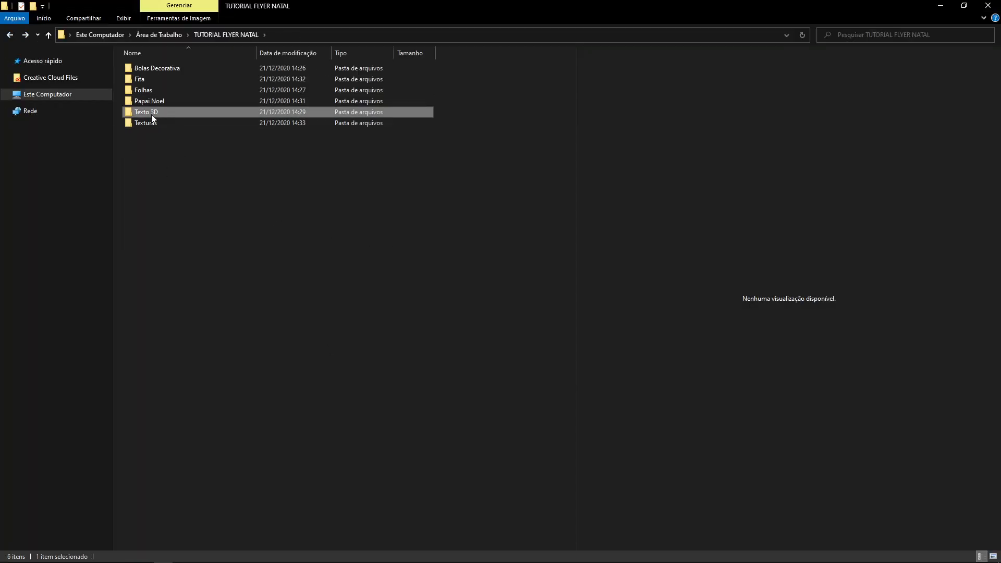
double_click(149, 114)
click(149, 93)
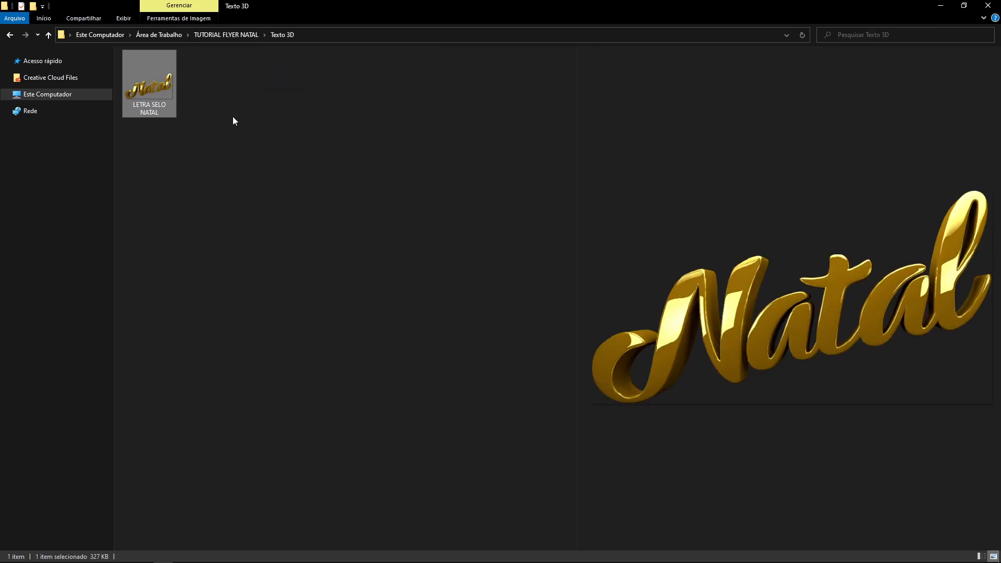
- Place LETRA SELO NATAL over Santa in the Photoshop NATAL document and lower it to about X 537 px, Y 622.5 px
drag(139, 85, 420, 316)
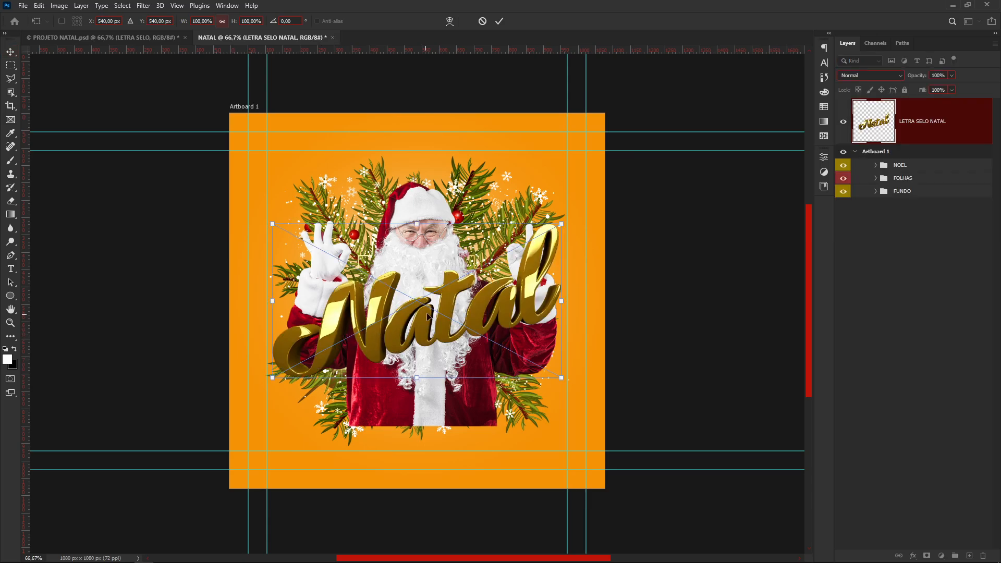
drag(530, 276, 528, 302)
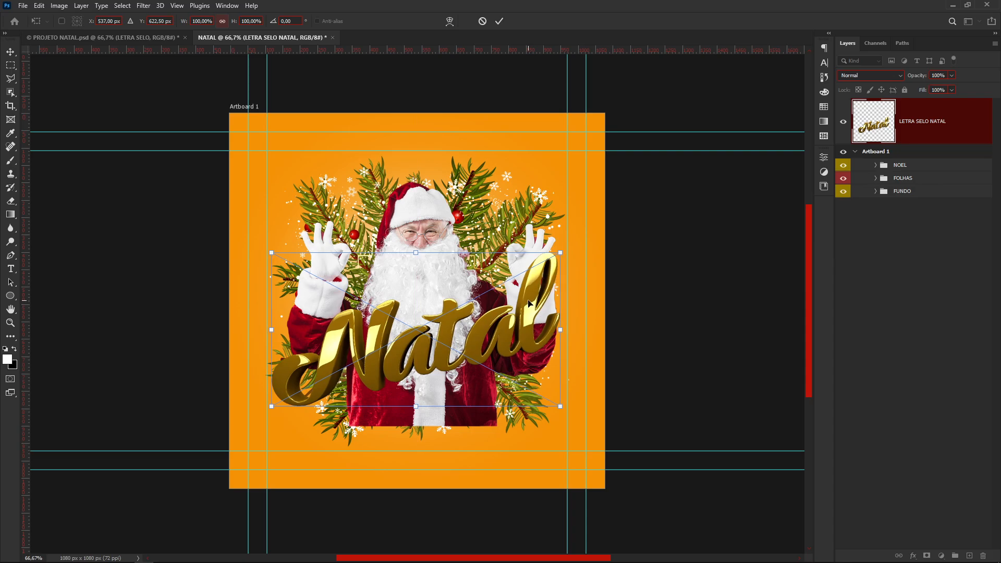
key(Return)
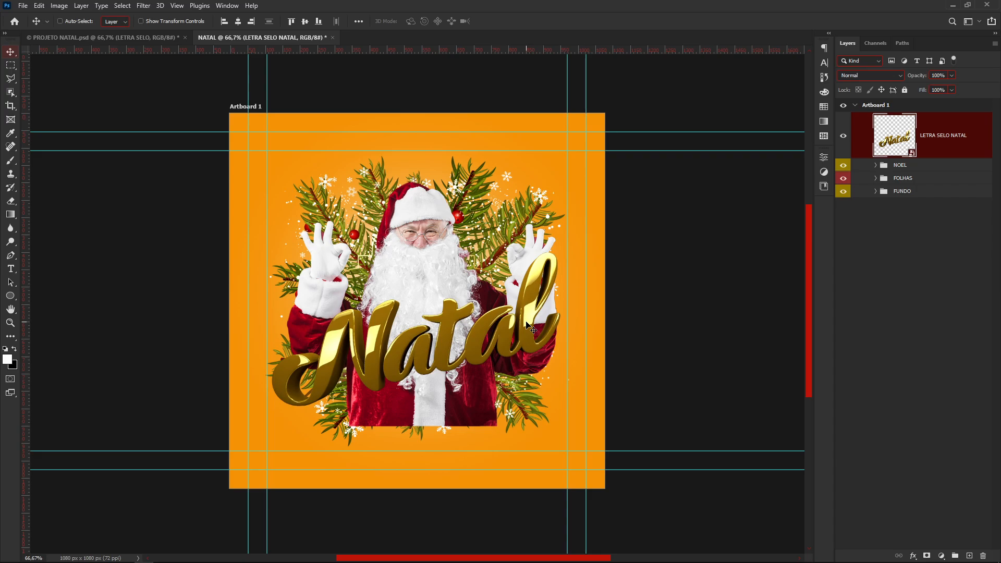
- Add a Black & White and a Color Balance adjustment layer above the LETRA SELO NATAL layer
click(941, 555)
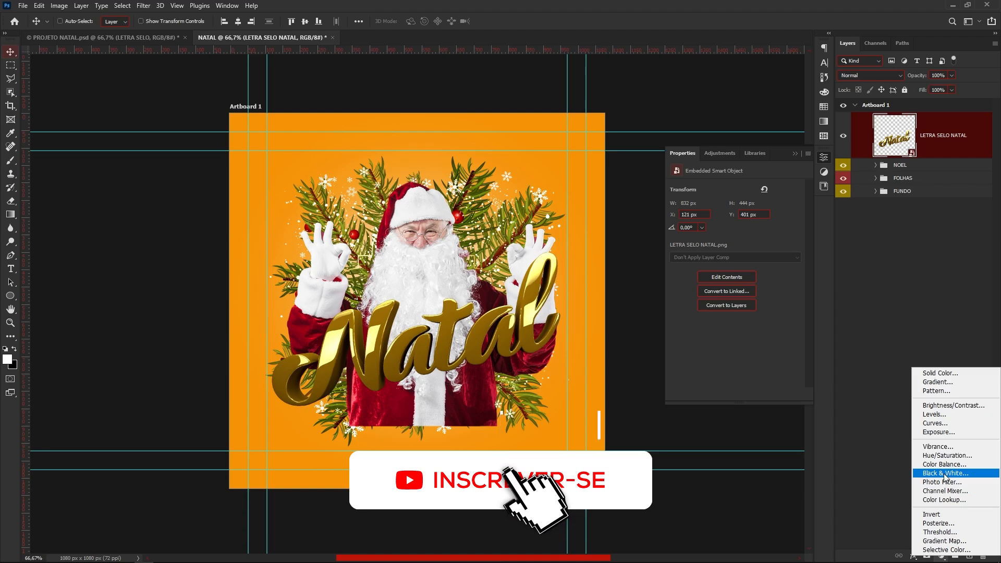
click(945, 473)
click(940, 555)
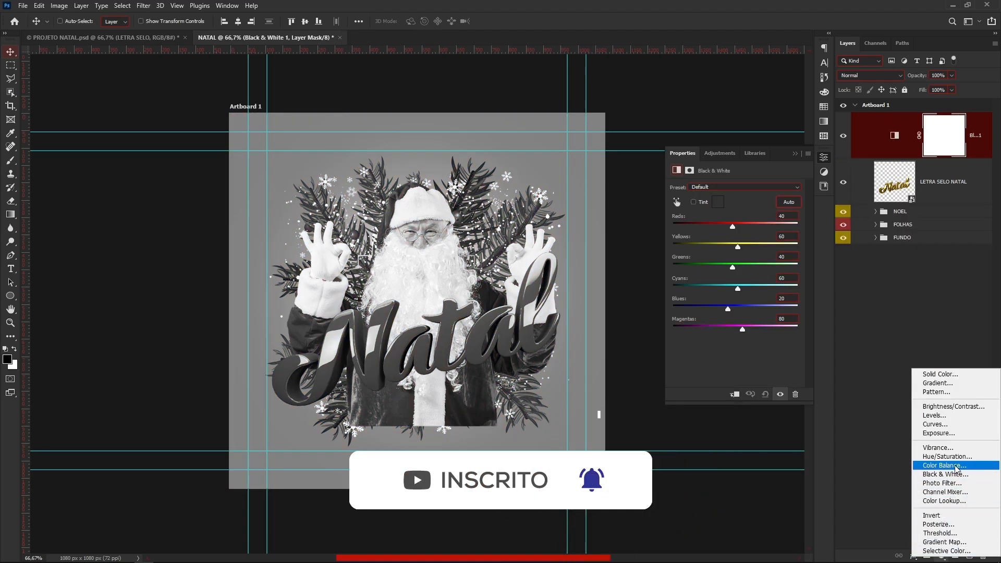
click(944, 465)
- Hide the Color Balance adjustment layer and make the Black & White adjustment layer active
click(874, 187)
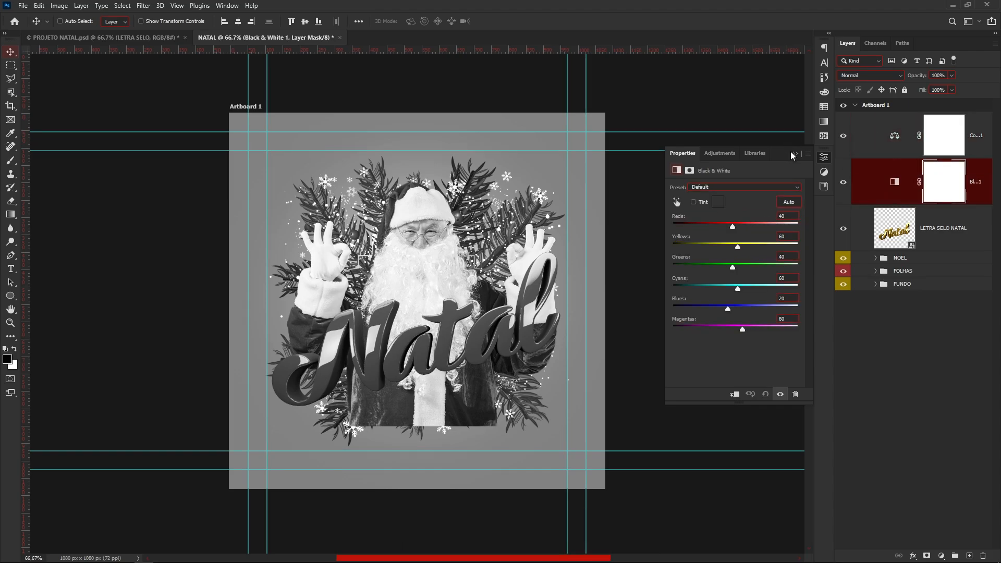
click(795, 153)
click(843, 135)
click(888, 180)
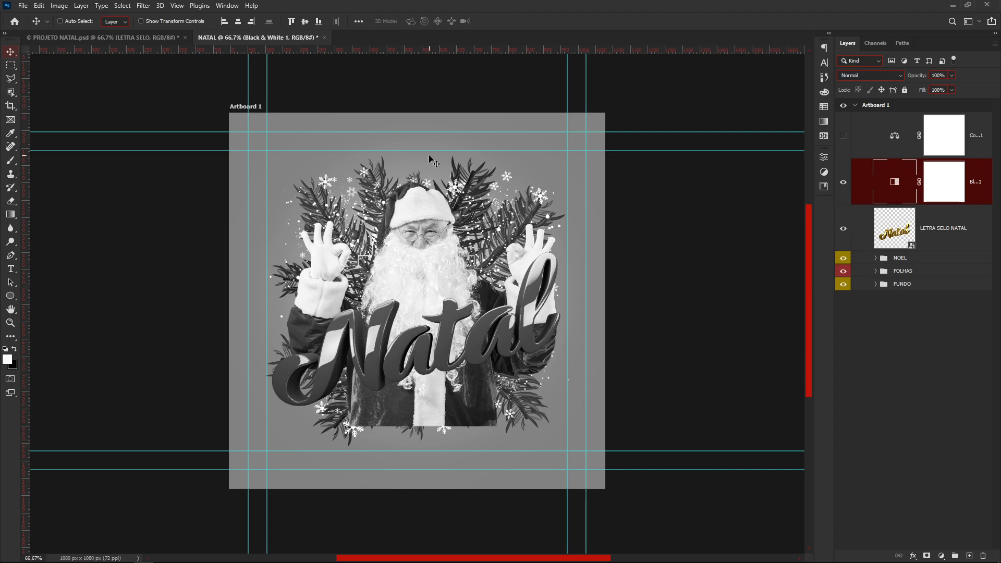
- Enable Tint on the Black & White adjustment and set the tint colour to ffb100
double_click(894, 183)
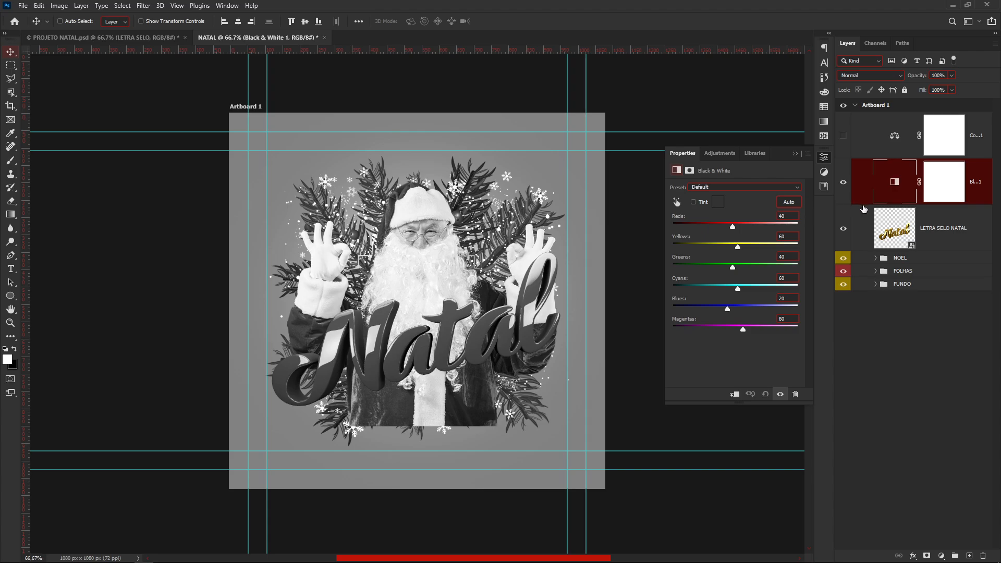
click(693, 202)
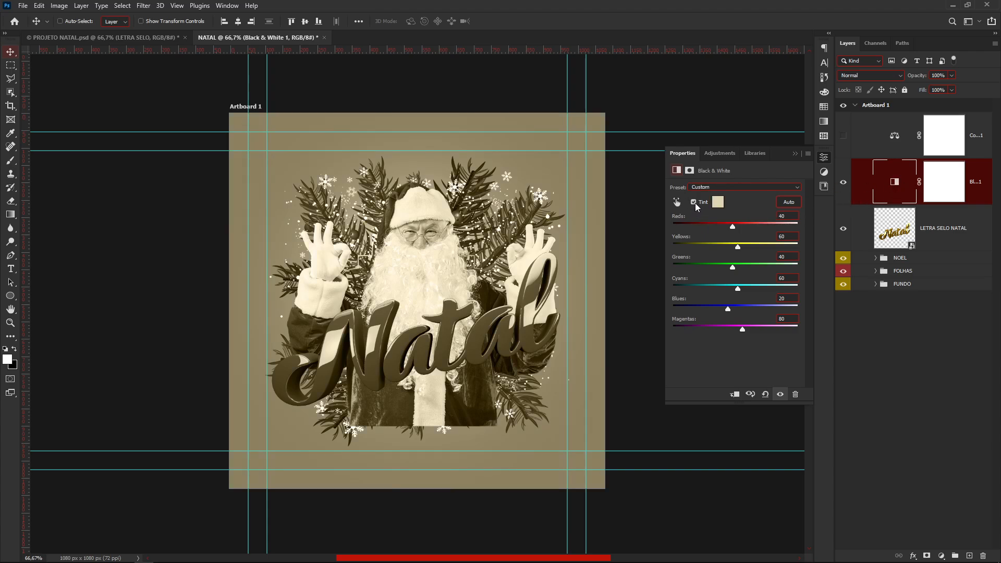
click(718, 202)
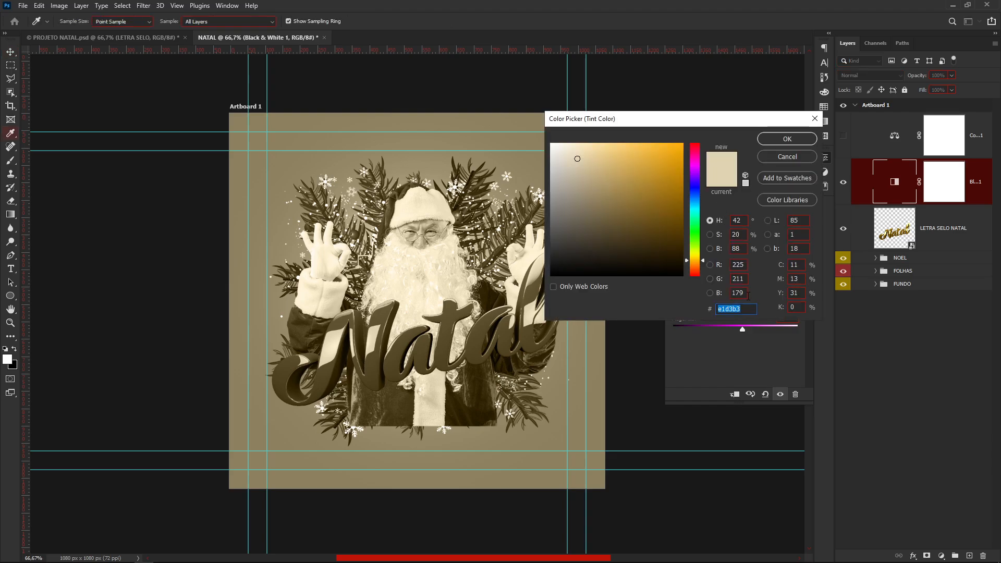
text(ffb100)
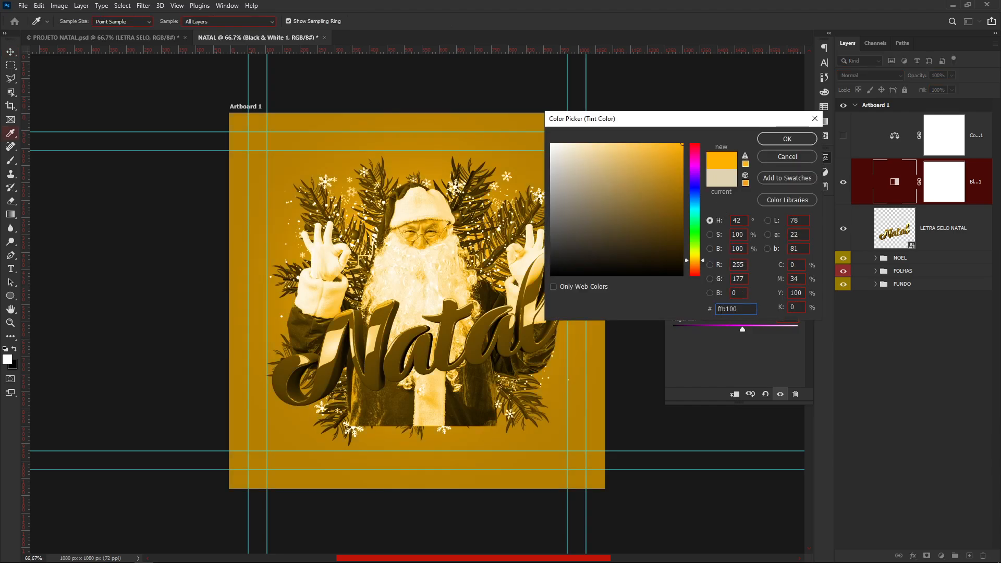
click(787, 140)
click(796, 152)
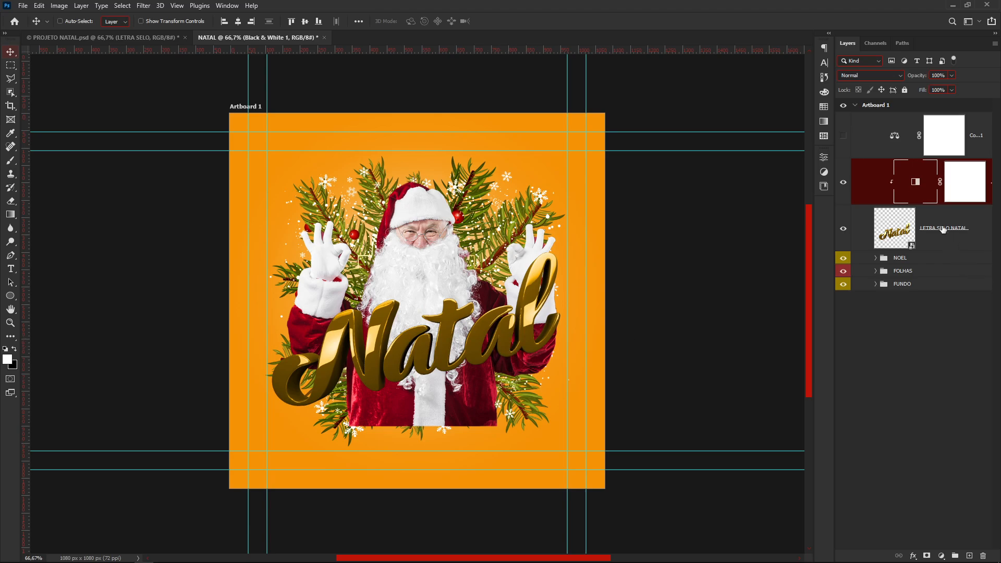
- Clip the Black & White adjustment layer to the LETRA SELO NATAL layer
alt+click(916, 208)
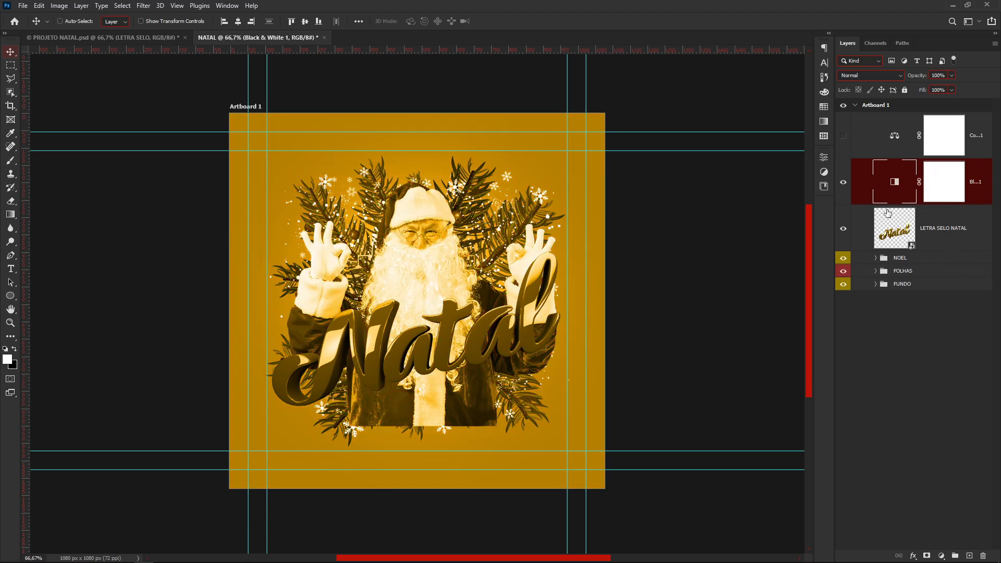
right_click(859, 183)
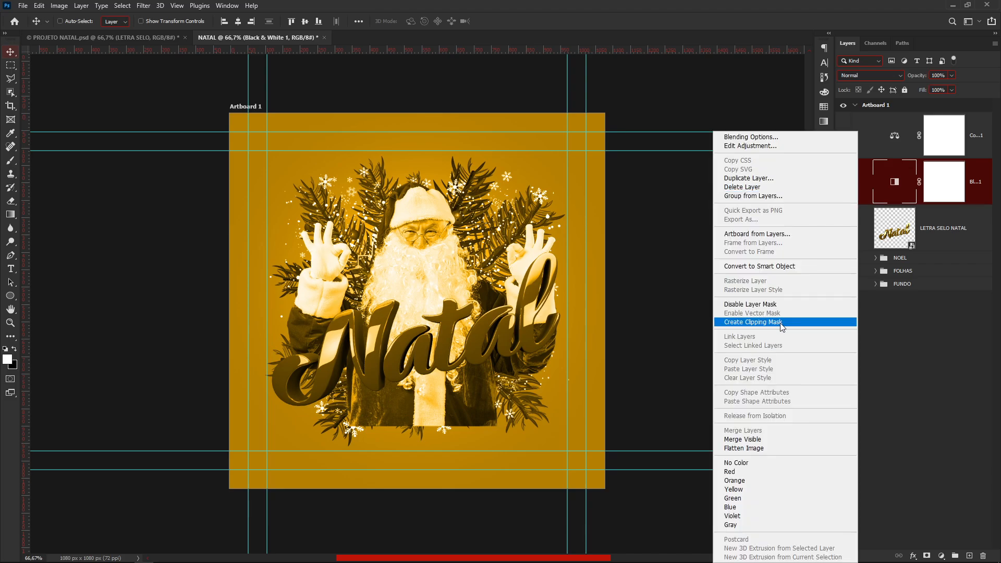
click(866, 189)
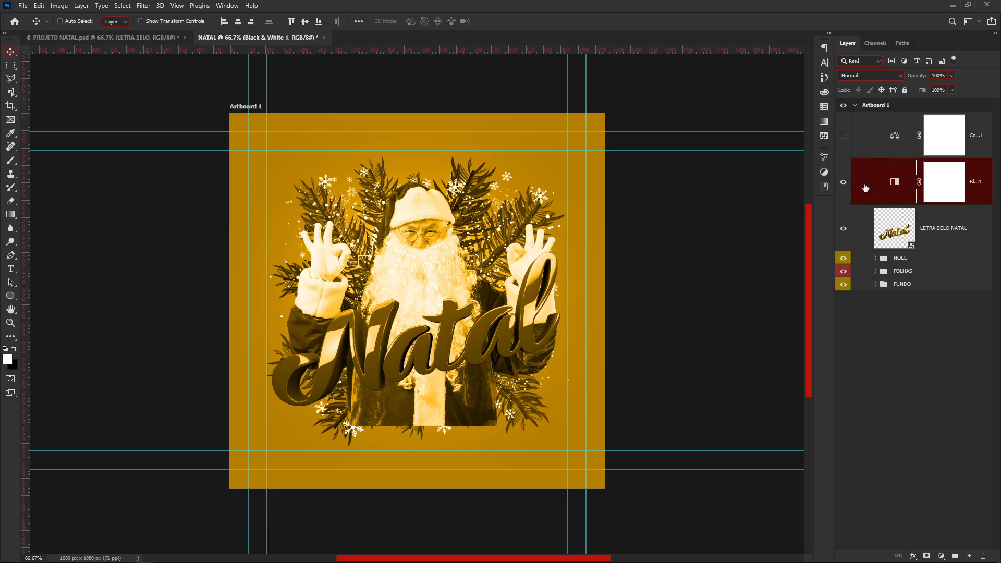
key(ctrl)
key(ctrl+alt+g)
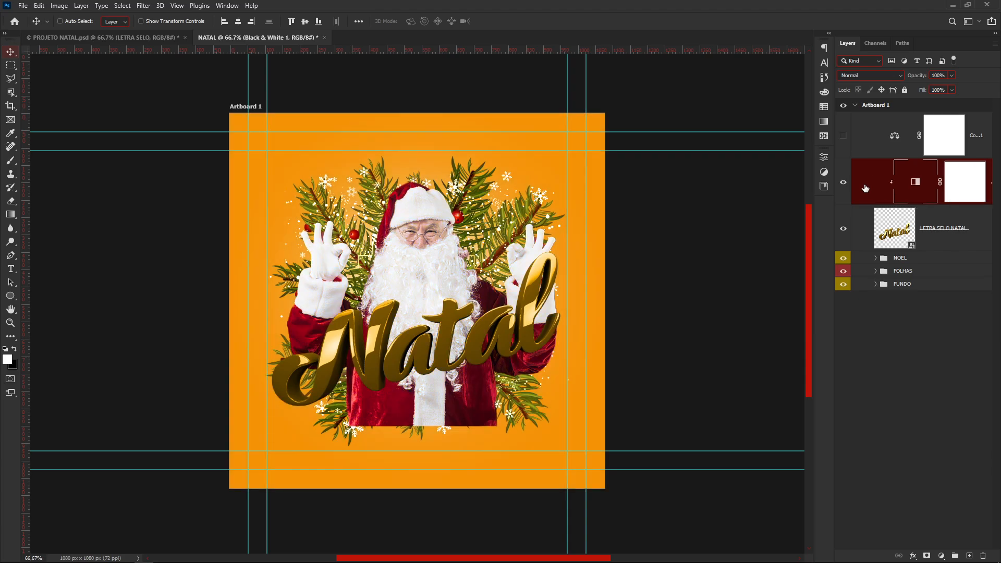
- Adjust the Reds of the clipped Black & White adjustment, set its Yellows to 50 and close its properties
double_click(915, 183)
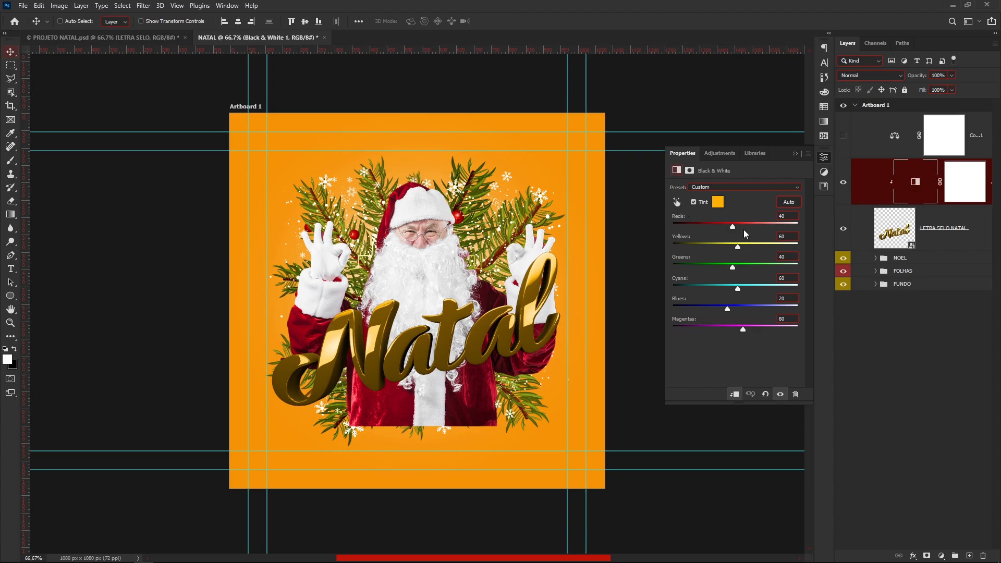
drag(732, 227, 800, 227)
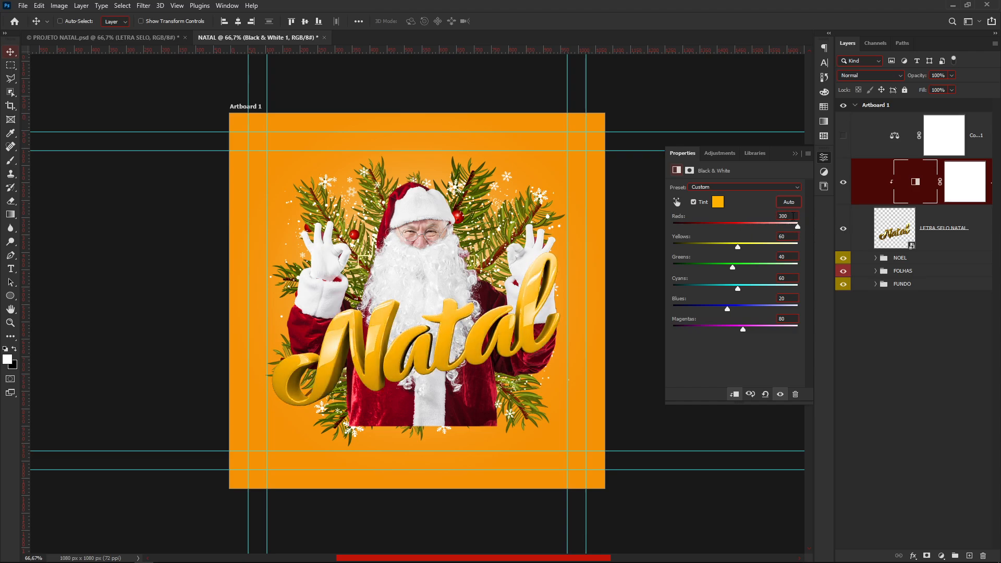
click(782, 236)
text(50)
drag(797, 226, 768, 248)
click(742, 227)
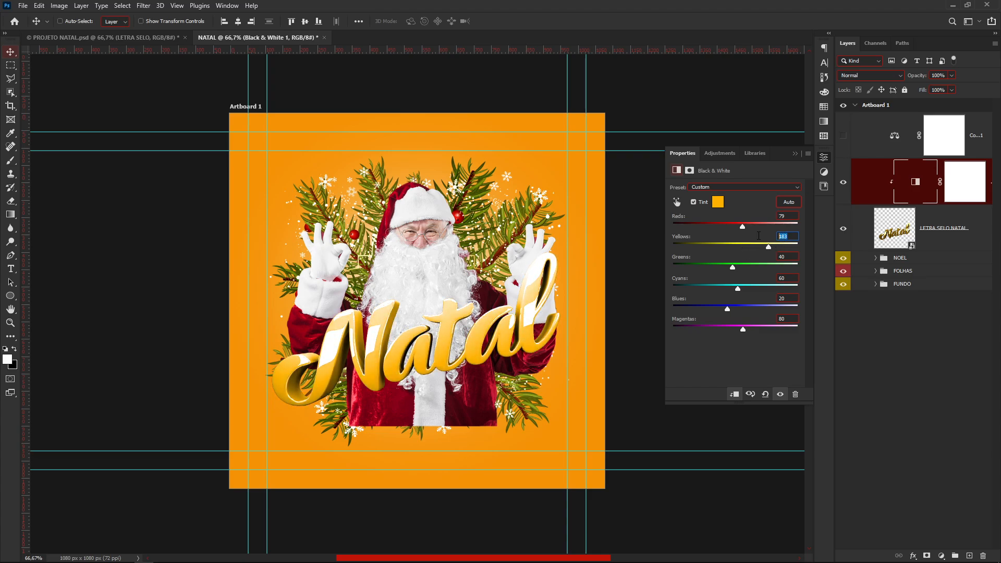
text(50)
key(Return)
click(795, 154)
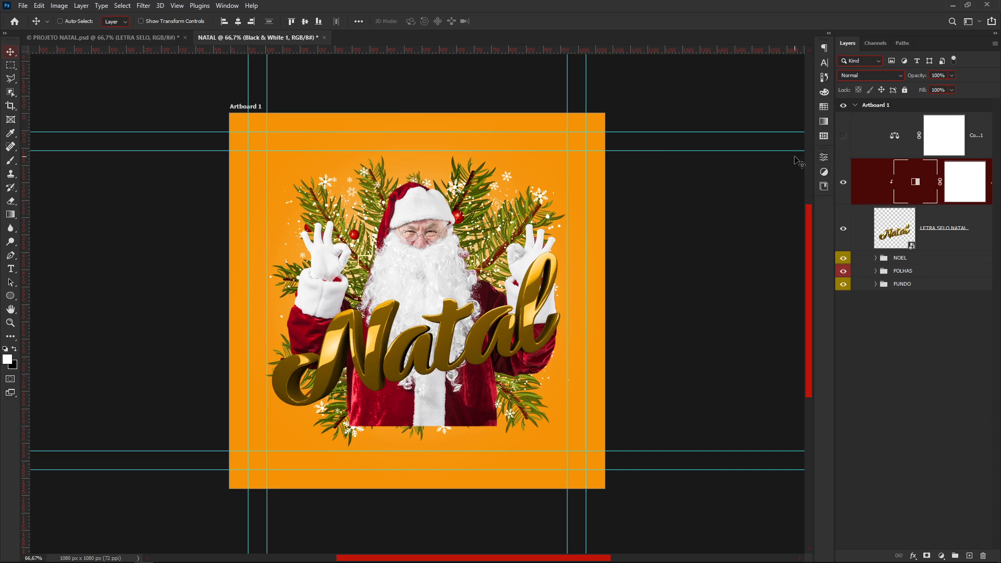
- Clip the Color Balance adjustment to the Natal lettering and set its Midtones to Cyan/Red +100 and Yellow/Blue -100
double_click(894, 136)
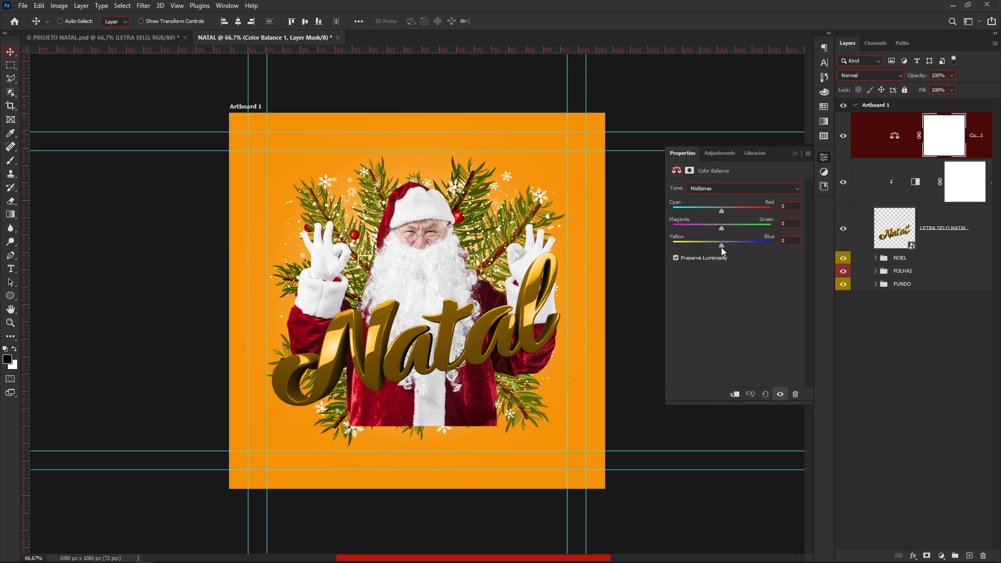
drag(722, 211, 794, 207)
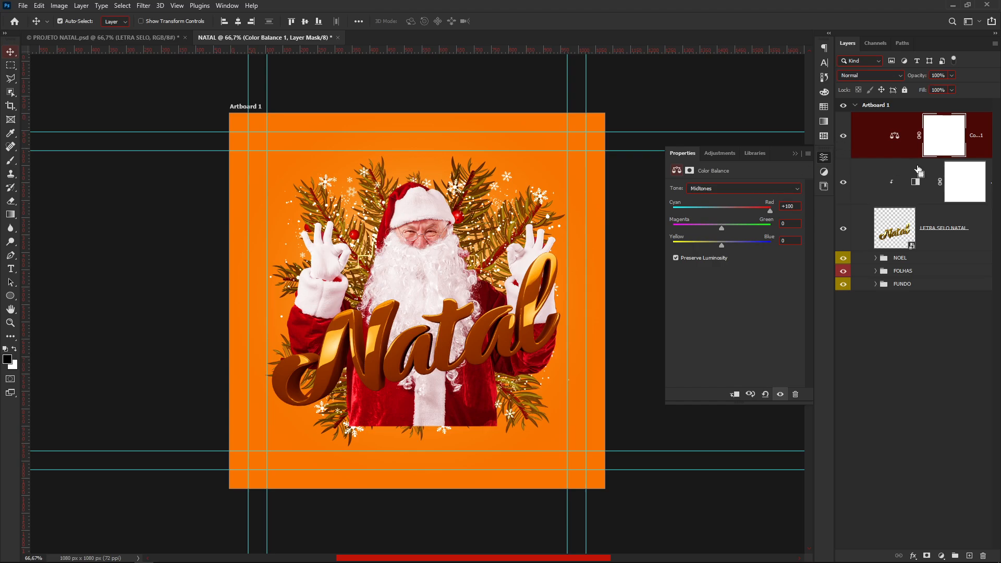
key(ctrl+alt+g)
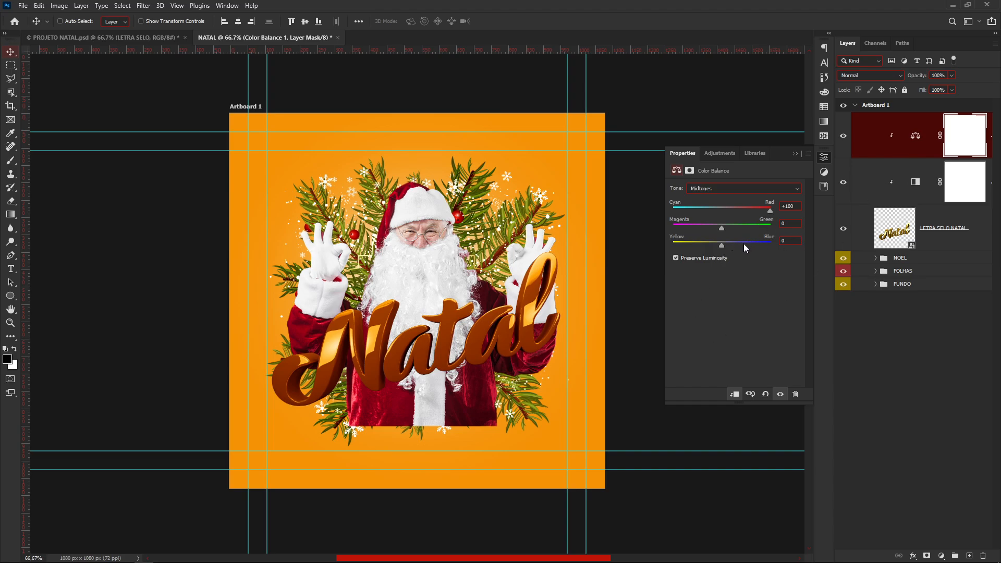
drag(719, 245, 669, 248)
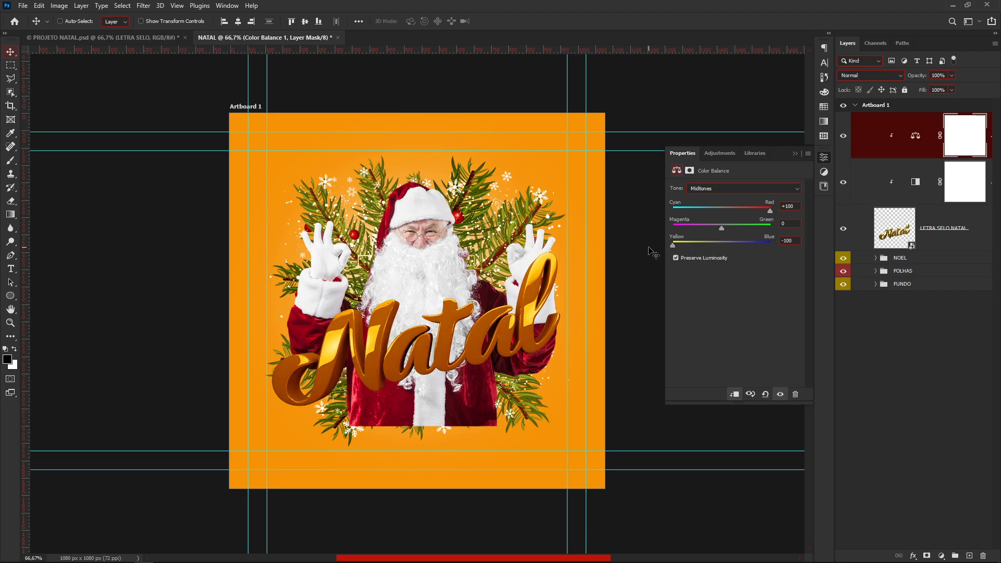
- Set the Magenta/Green midtone value of the Color Balance adjustment to -5
drag(726, 232, 720, 231)
click(789, 223)
text(-5)
key(Return)
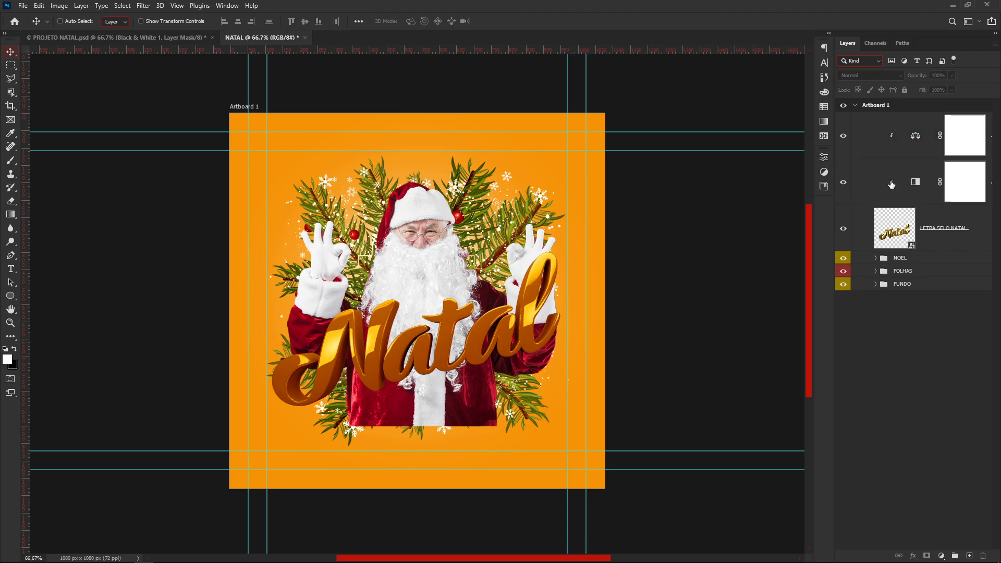
- Set Blues to 20 and Reds to 300 in the clipped Black & White adjustment and close its properties
click(916, 182)
double_click(915, 182)
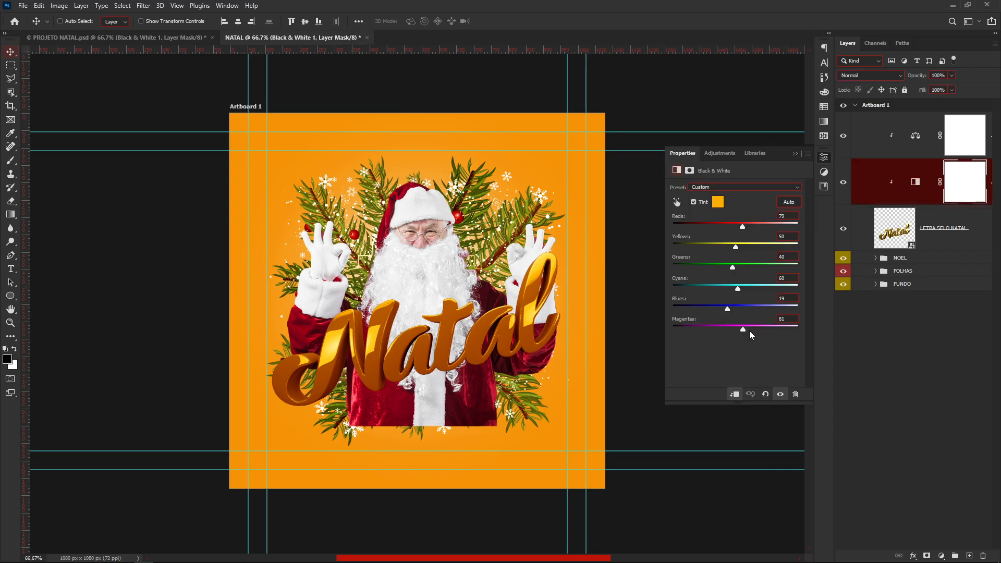
click(781, 298)
text(20)
key(Return)
drag(742, 226, 814, 231)
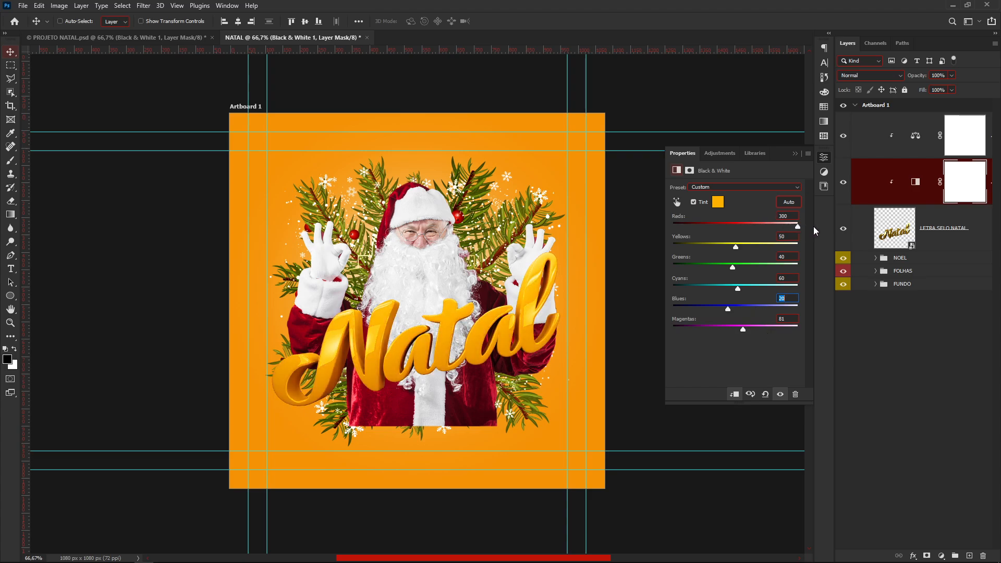
click(793, 154)
- Group the LETRA SELO NATAL layer with its two clipped adjustments as TEXTO 3D and label the group red
click(870, 146)
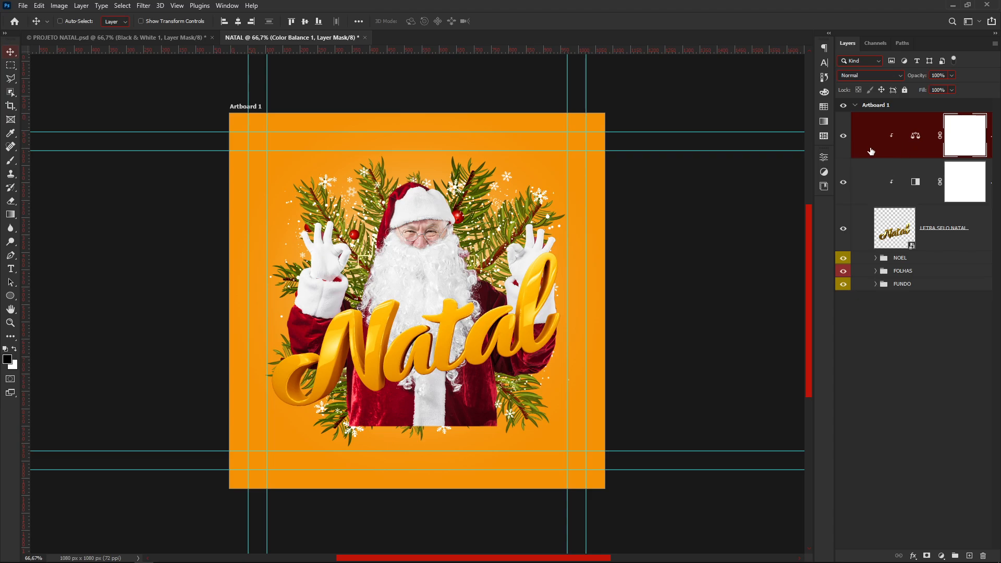
shift+click(951, 239)
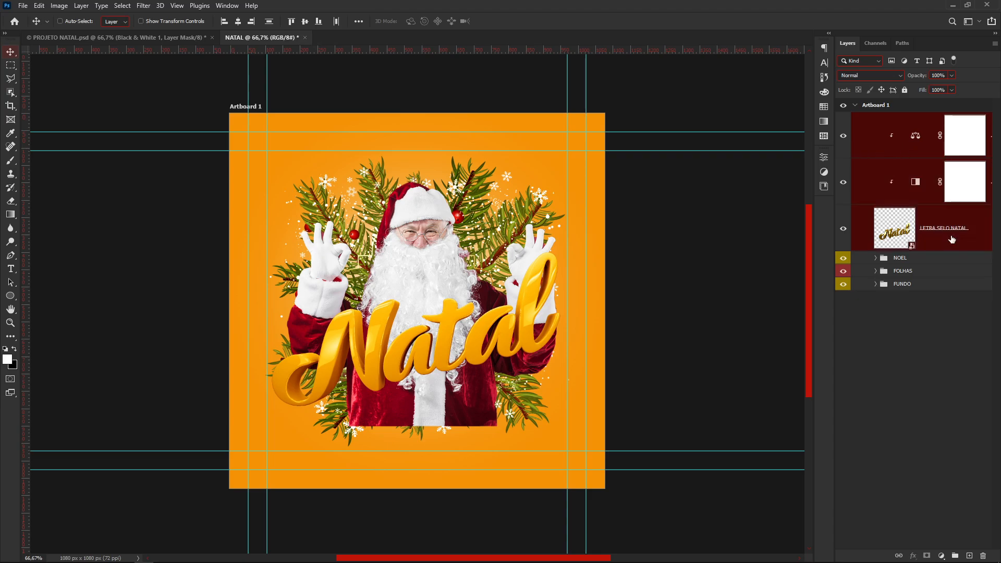
key(ctrl+g)
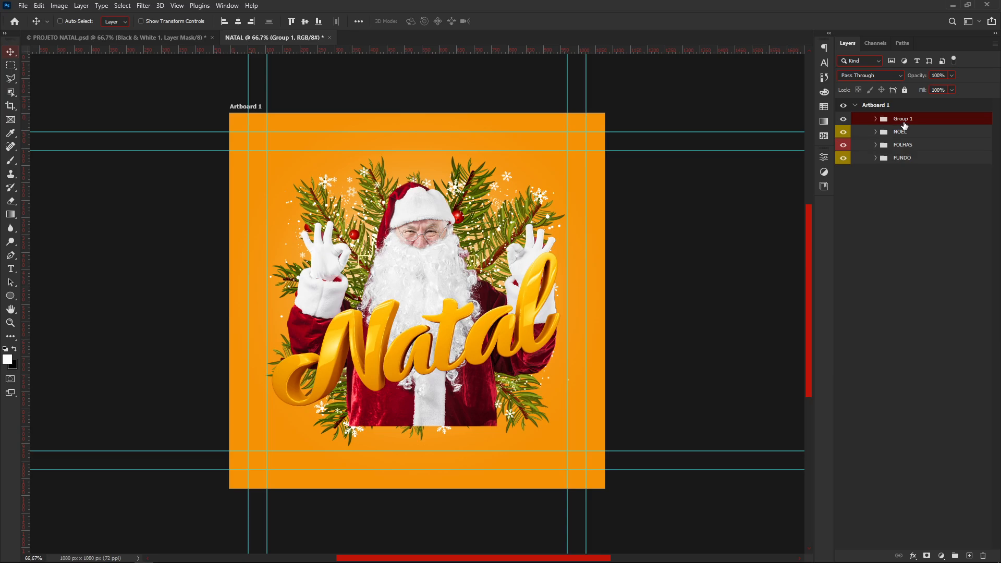
double_click(901, 118)
text(TEXTO 3D)
key(Return)
right_click(936, 121)
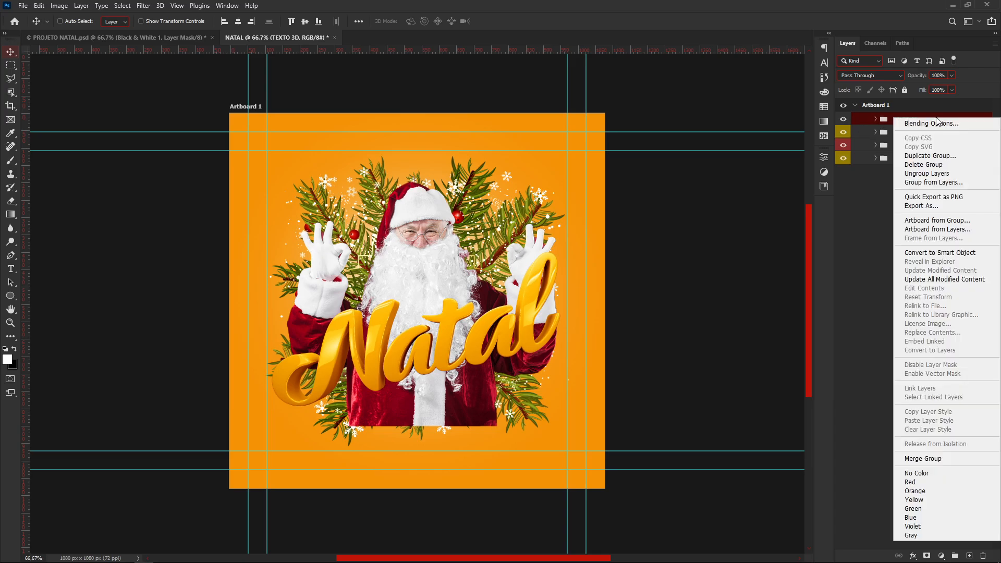
click(926, 484)
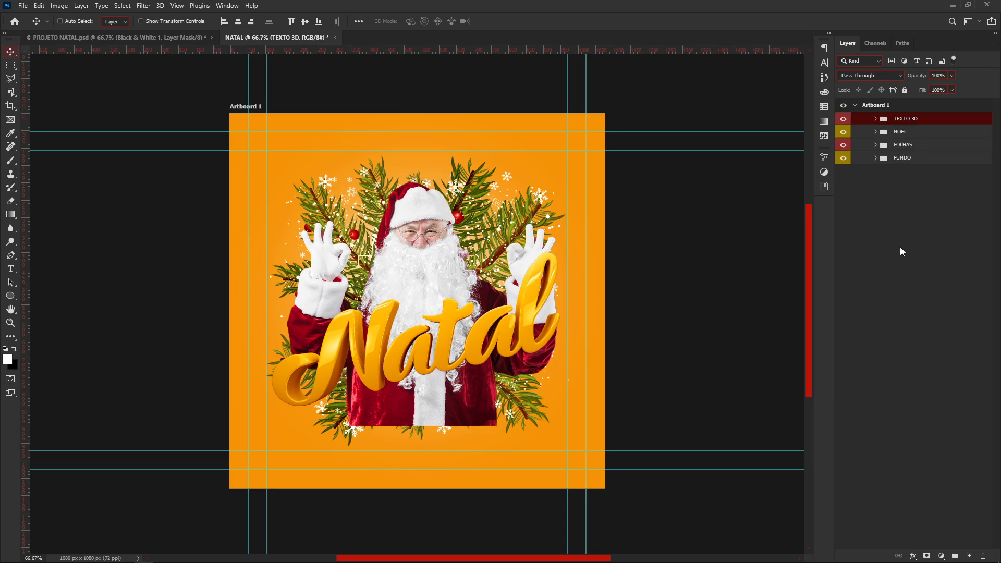
click(896, 251)
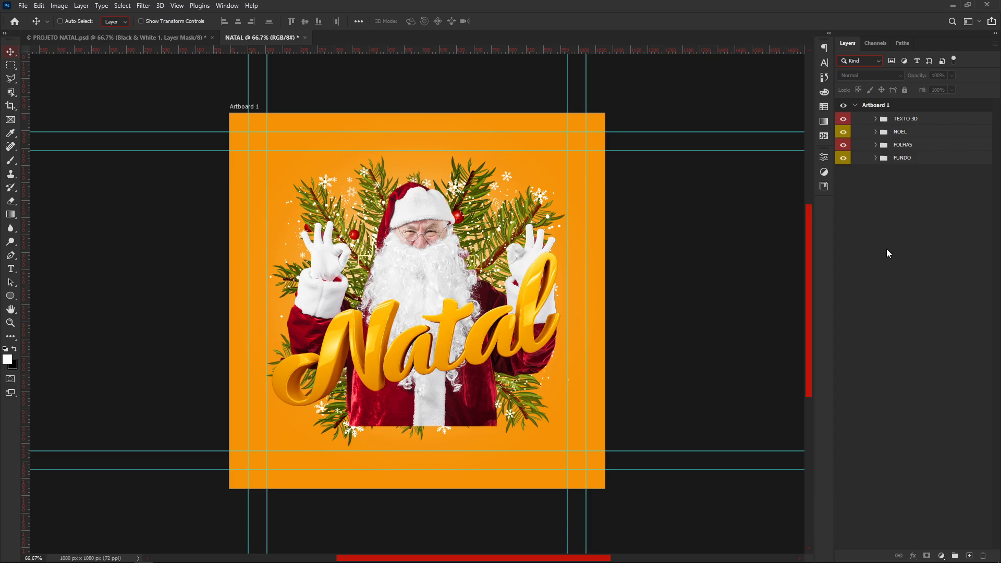
- Switch to File Explorer and place the ribbon image from the Fita folder into the Photoshop design
click(153, 555)
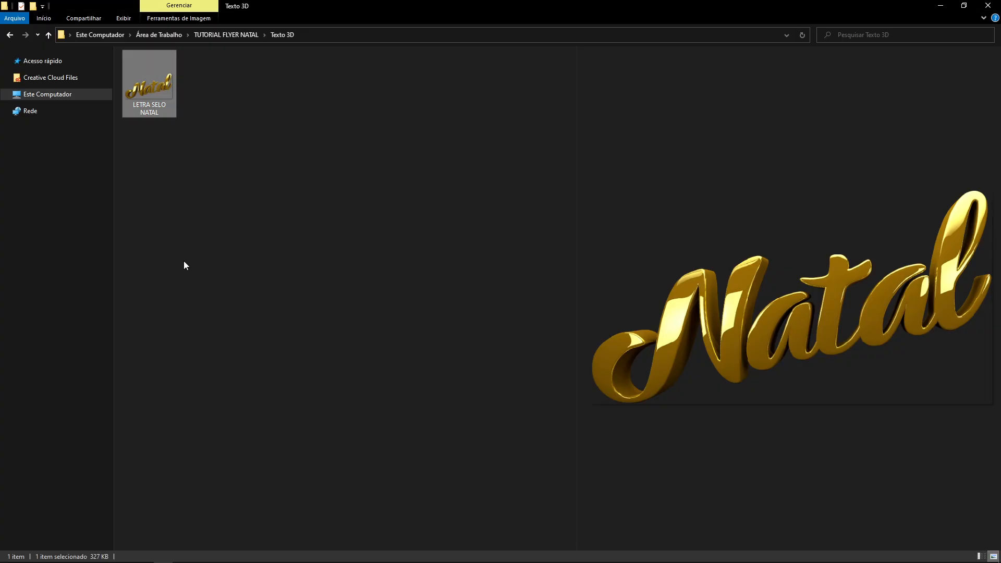
key(alt+Up)
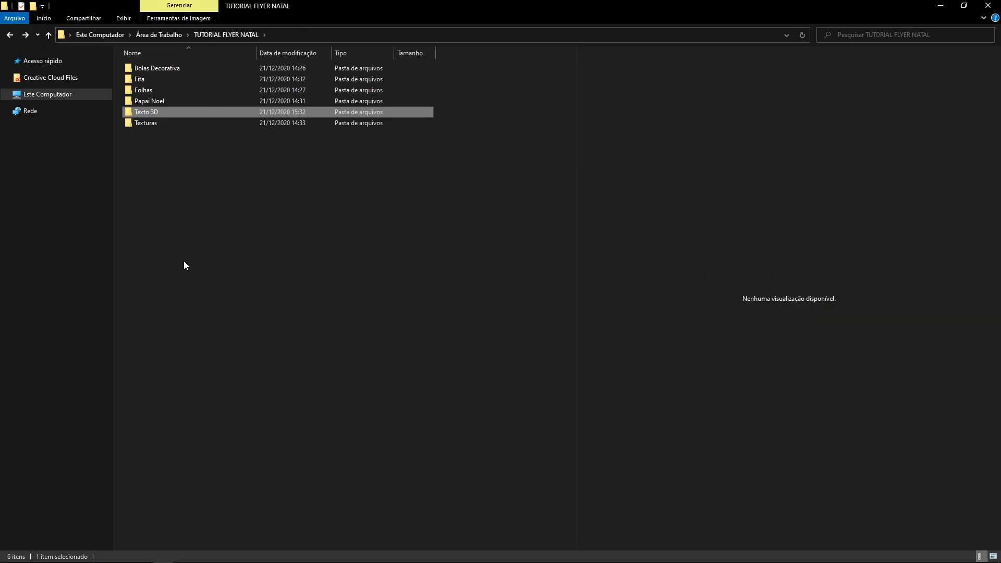
double_click(140, 78)
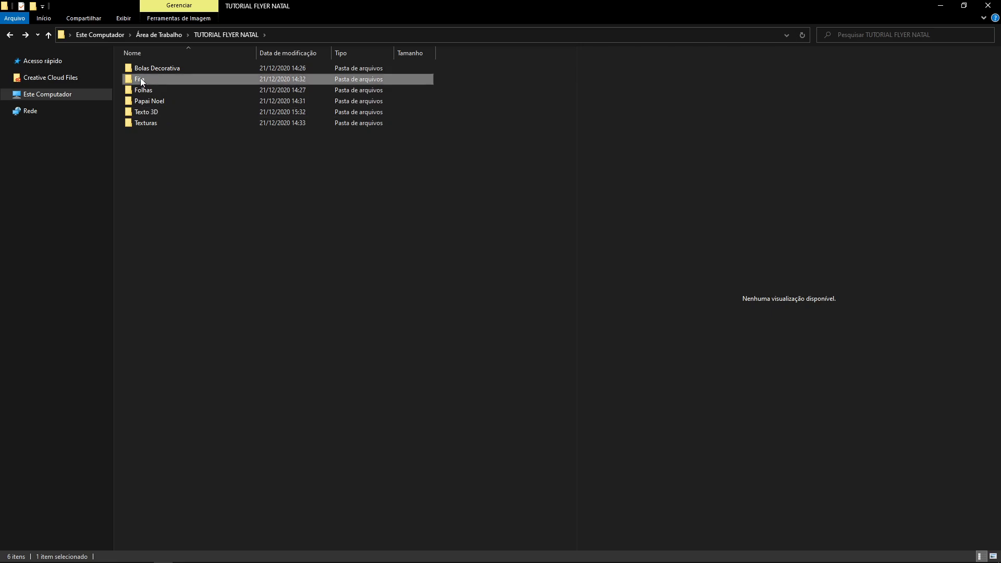
click(162, 95)
drag(162, 95, 417, 297)
- Scale the ribbon to about 120 %, rotate it about -1° and position it just beneath the Natal lettering
drag(497, 268, 521, 250)
drag(469, 299, 486, 402)
drag(537, 351, 546, 336)
drag(478, 395, 474, 393)
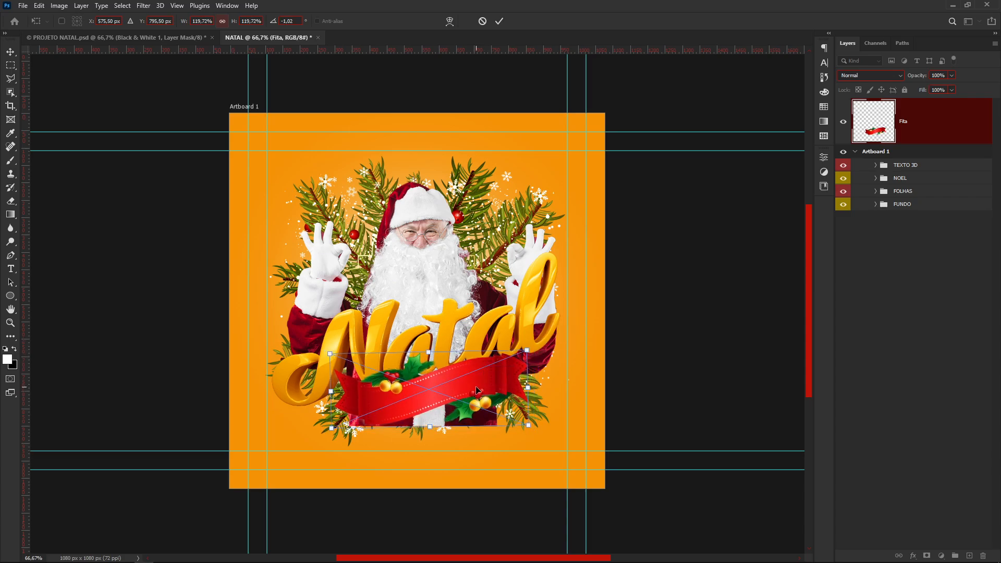
key(Return)
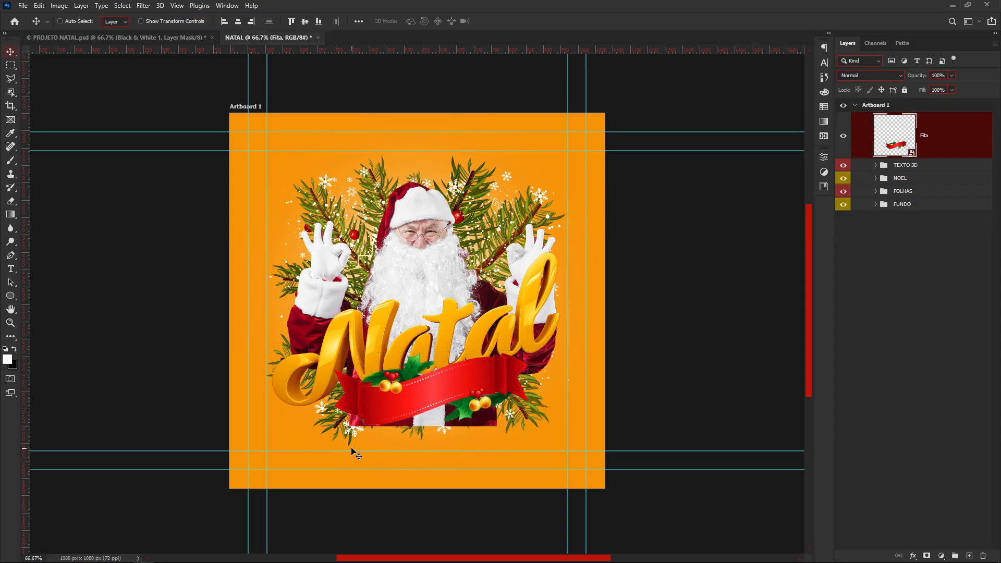
- Add the text DE OFERTAS over the design and set its font to Montserrat Black
click(14, 275)
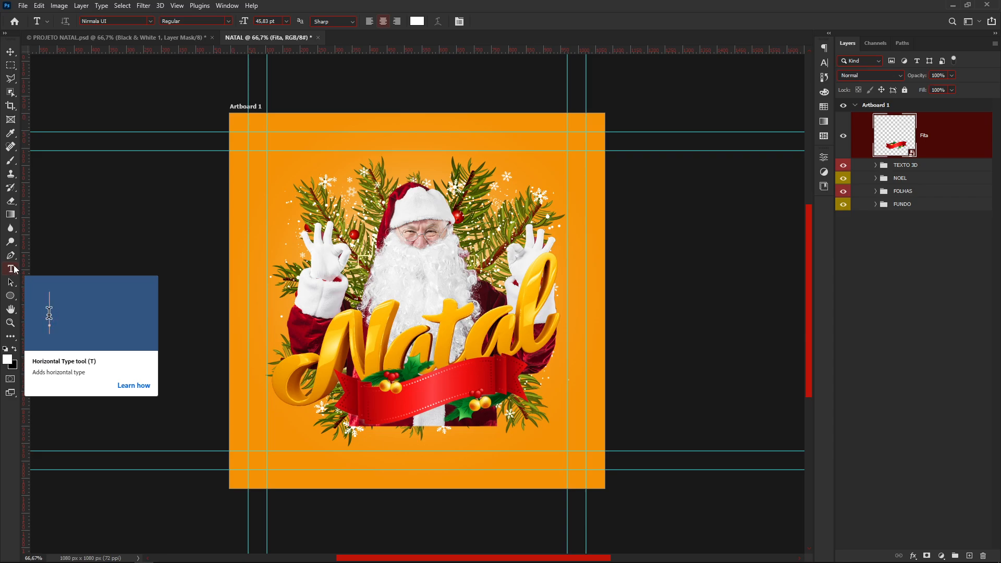
click(379, 254)
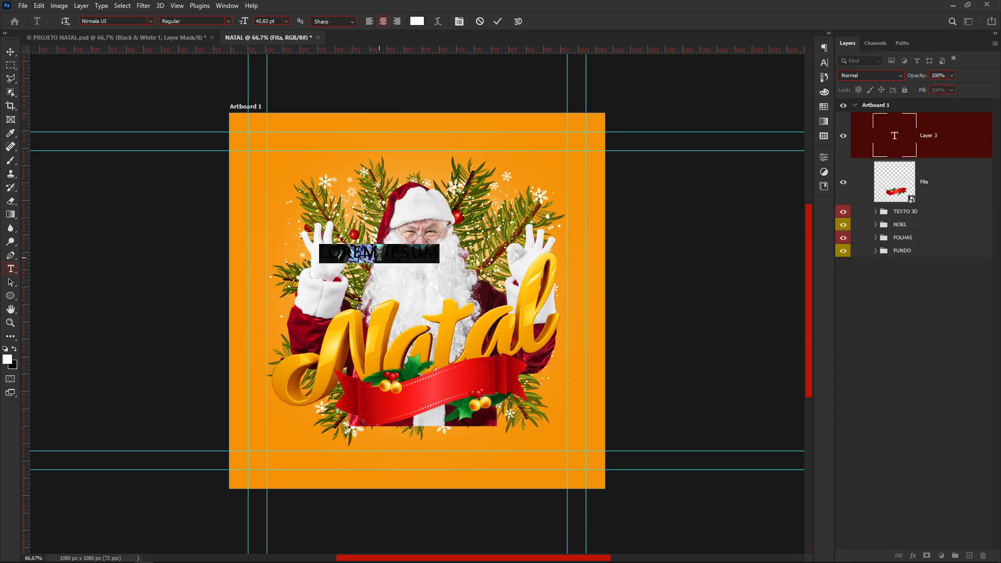
text(DE OFERTAS)
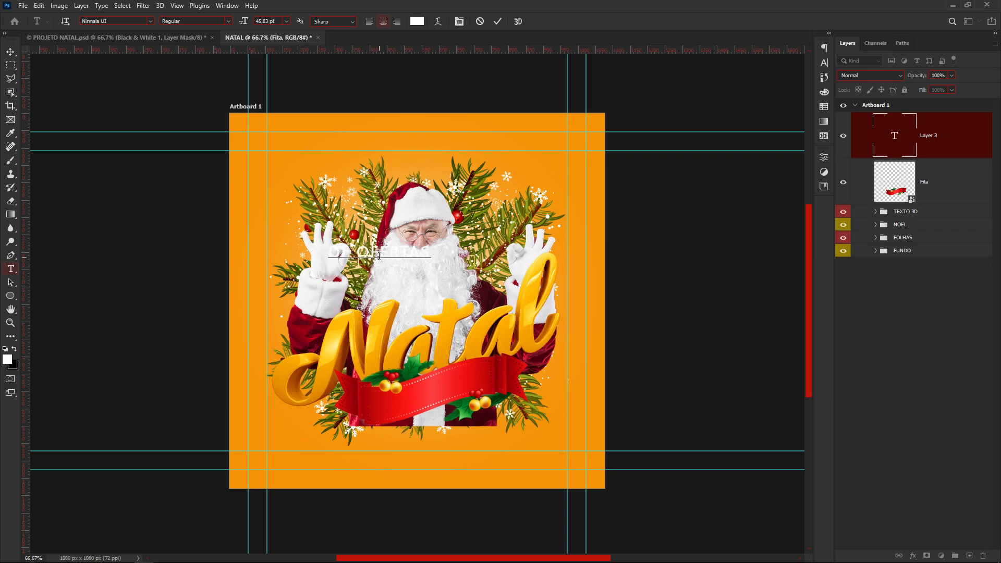
key(ctrl+a)
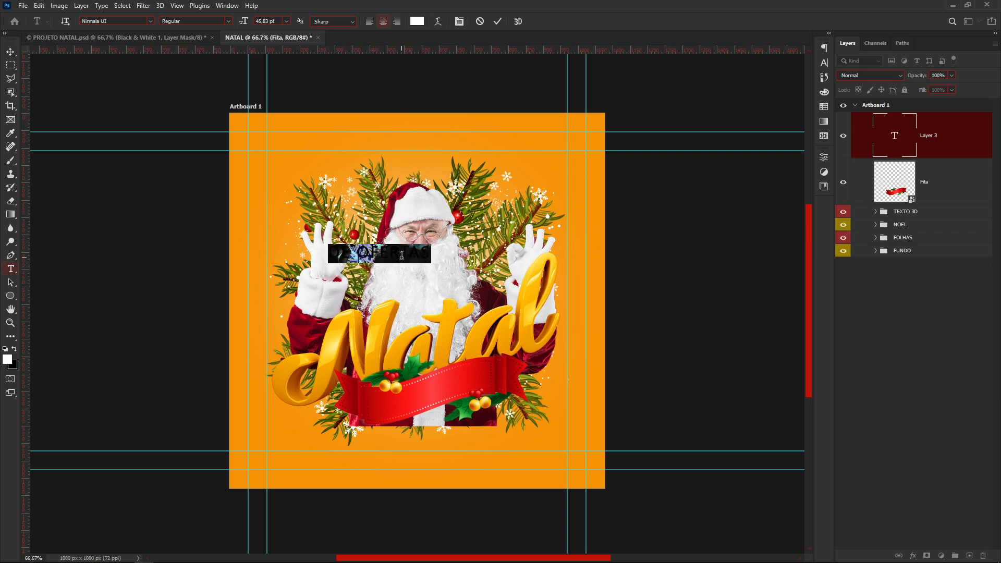
click(148, 21)
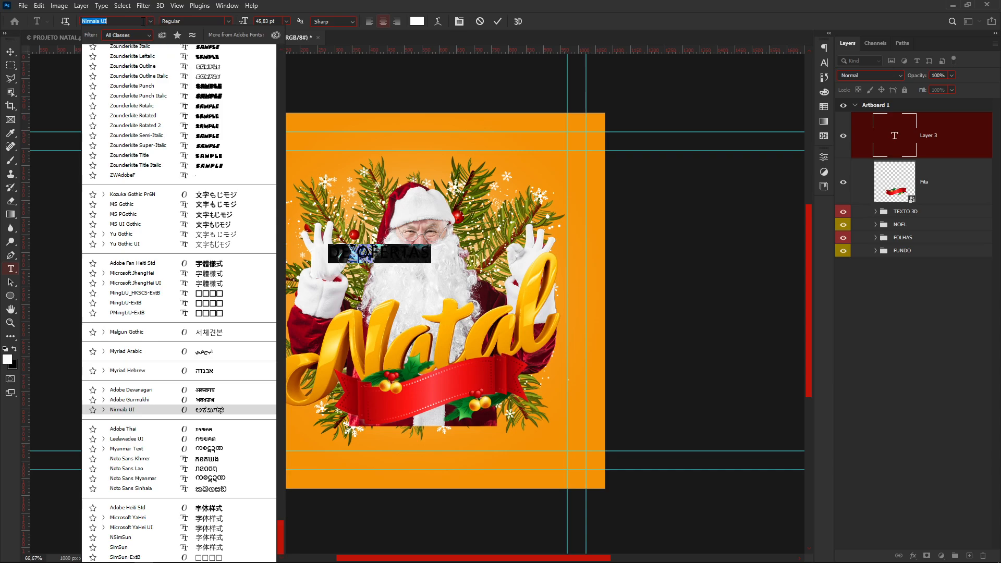
text(MON)
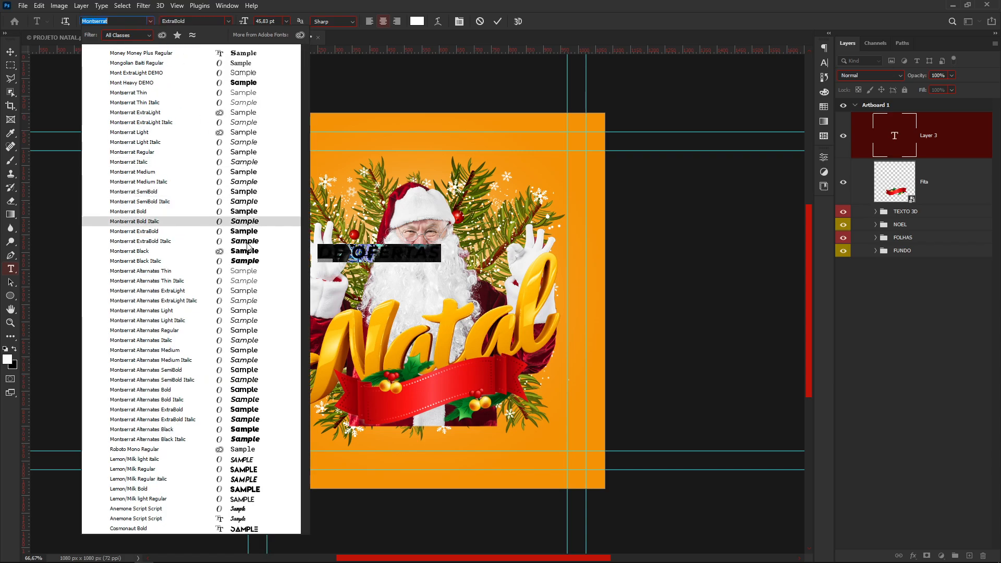
click(247, 252)
key(ctrl+Return)
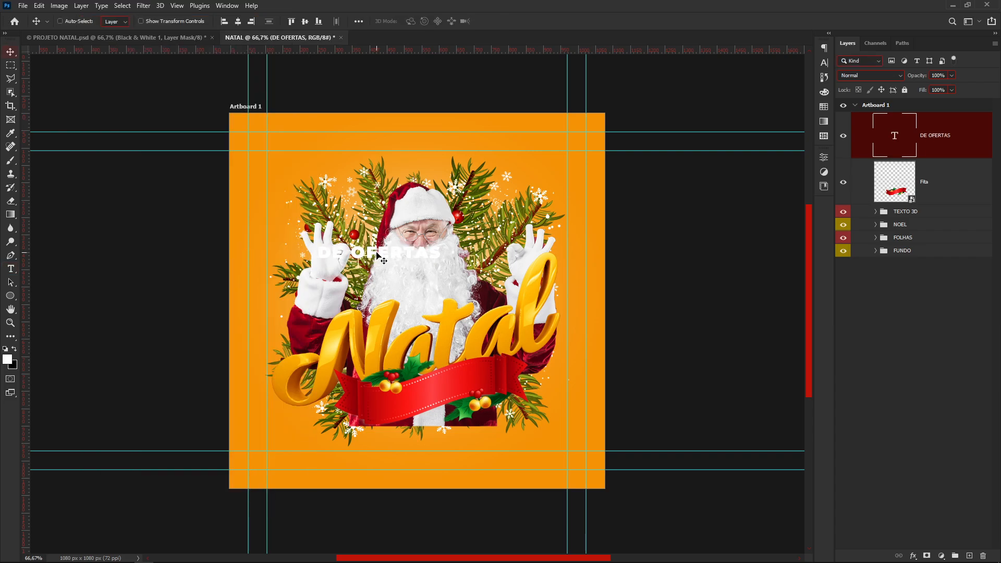
- Move the DE OFERTAS text onto the red ribbon and rotate it about -13.9° to follow the ribbon's slope
drag(376, 255, 438, 400)
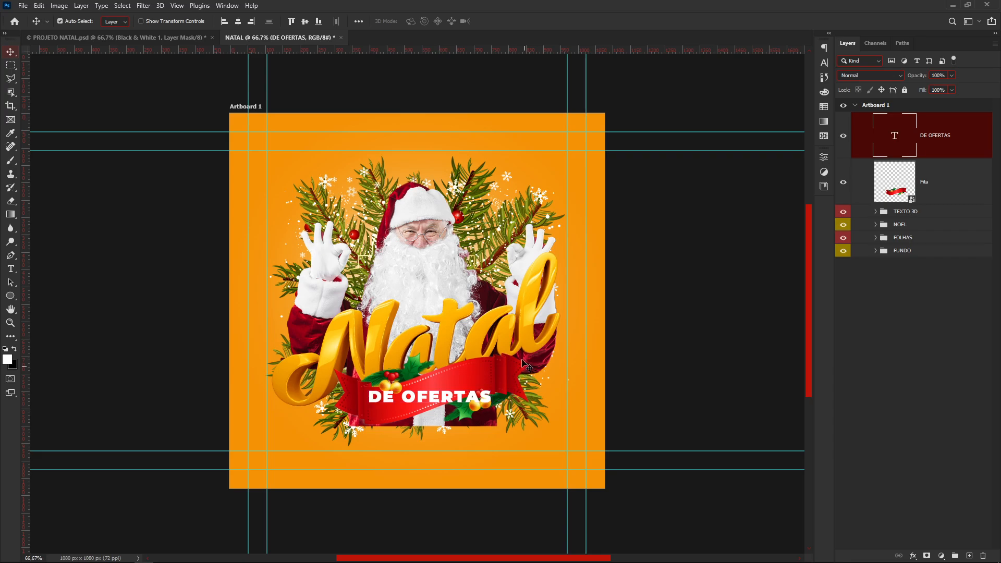
key(ctrl+t)
drag(508, 361, 494, 340)
drag(461, 388, 462, 383)
drag(513, 336, 510, 349)
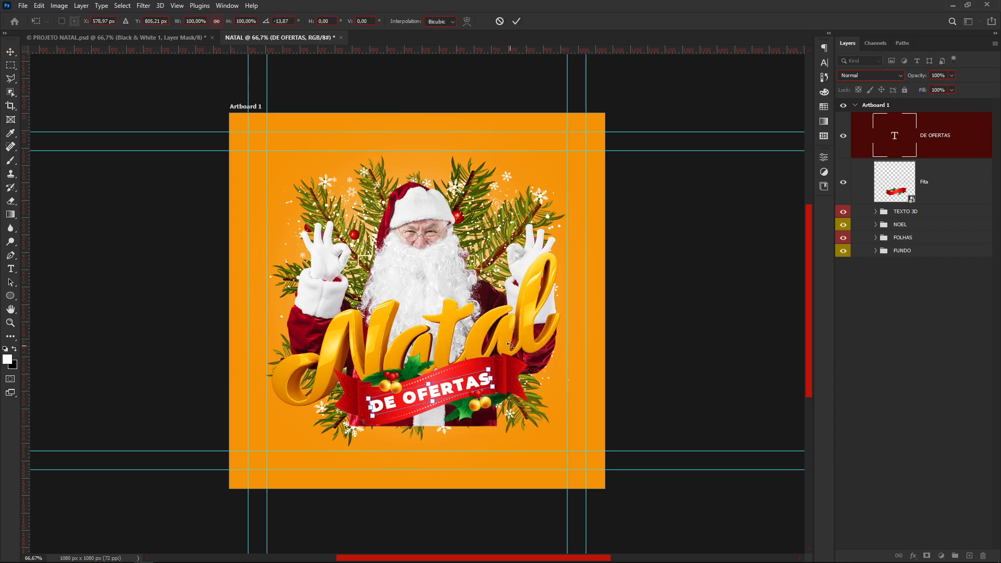
key(Return)
key(ctrl)
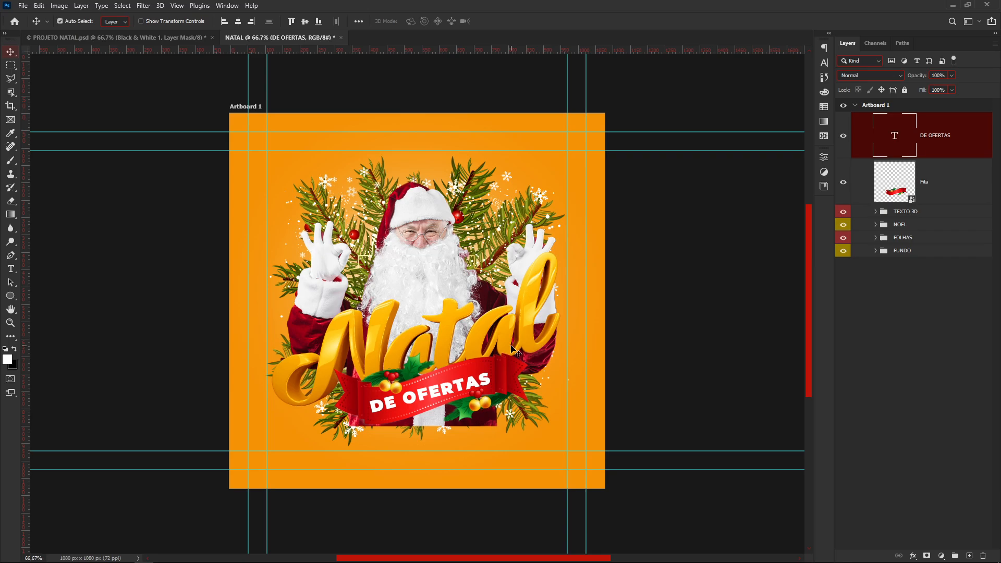
key(ctrl+t)
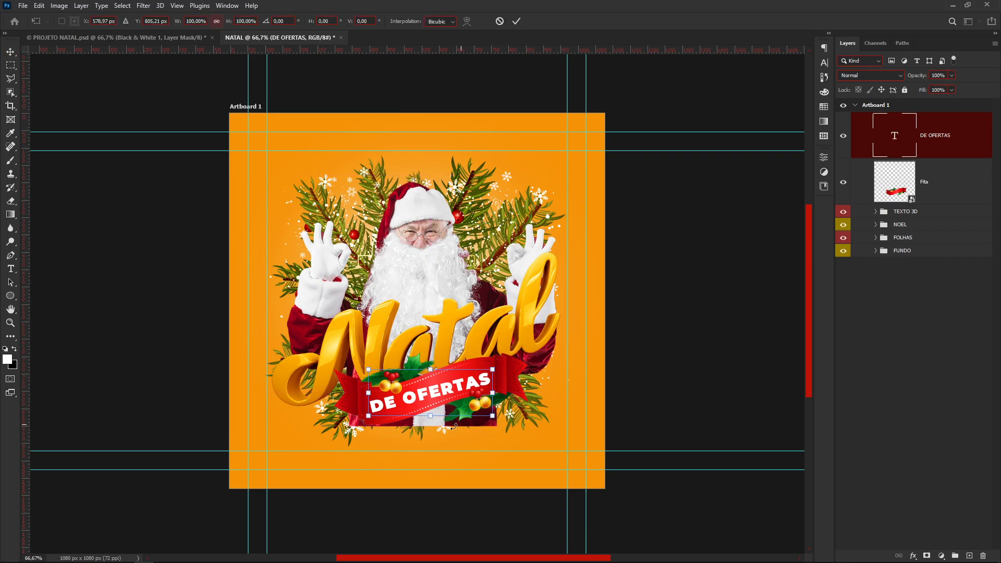
key(Return)
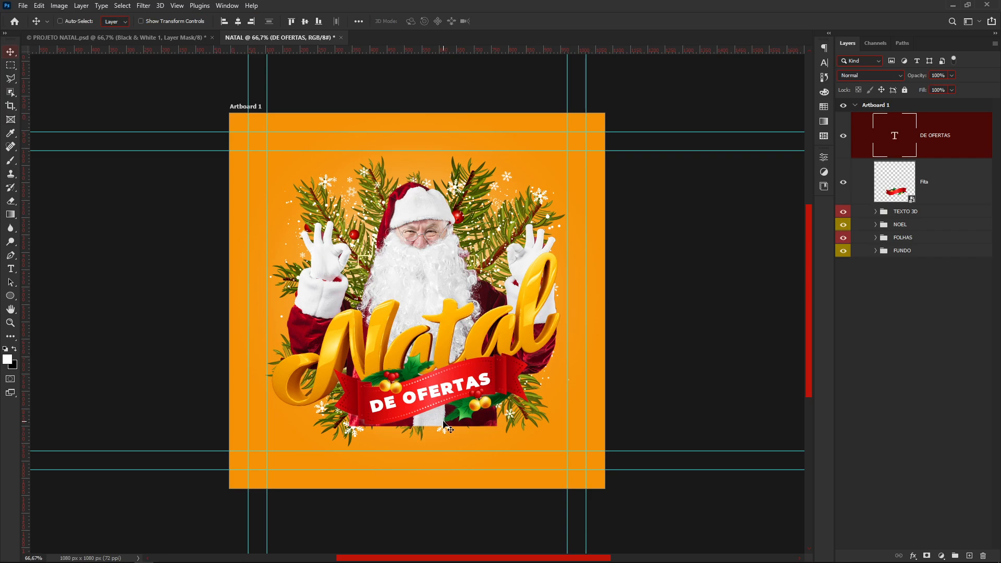
- Apply Warp Text to the DE OFERTAS text, removing its faux bold attribute, and choose the Flag style
click(10, 269)
click(485, 389)
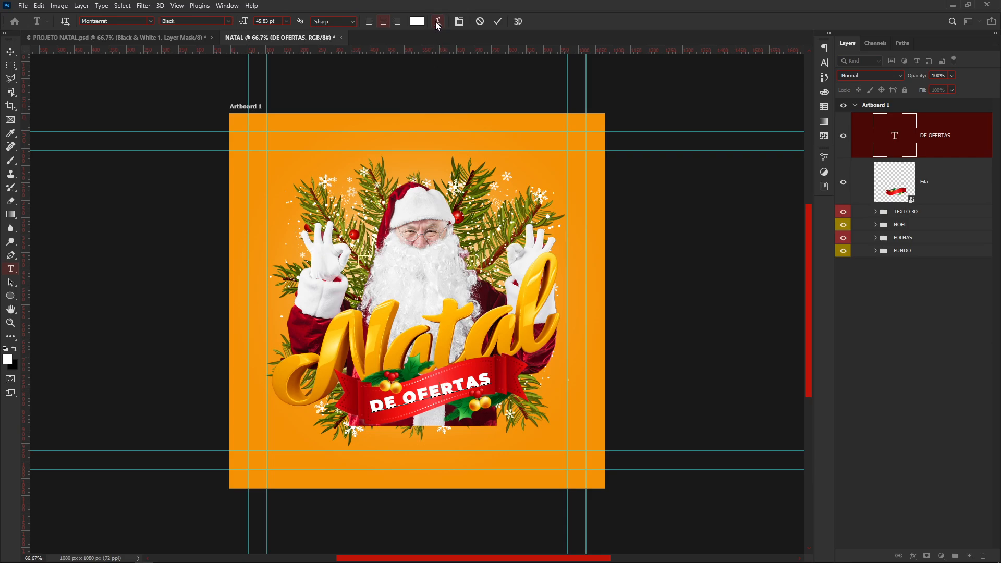
click(437, 23)
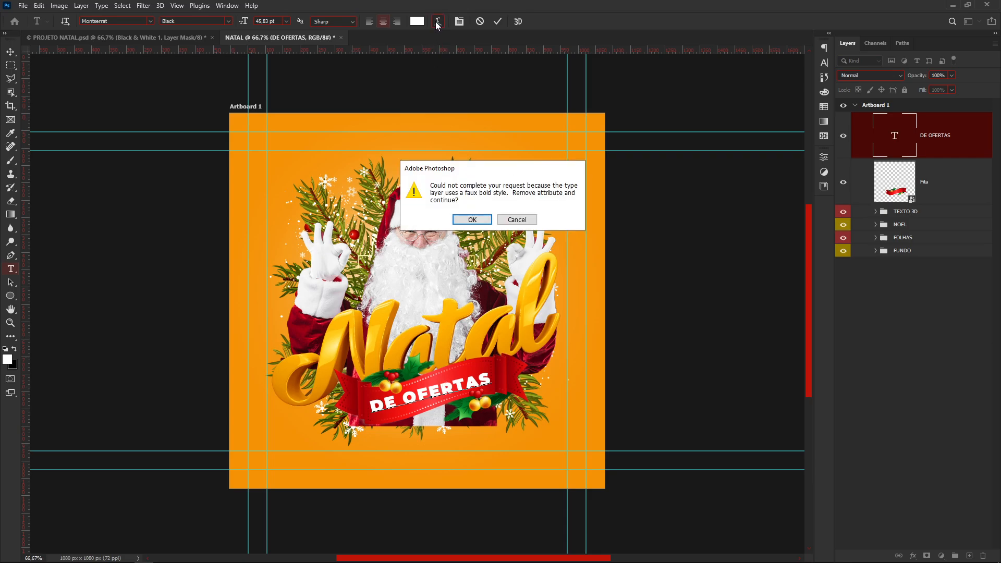
click(476, 221)
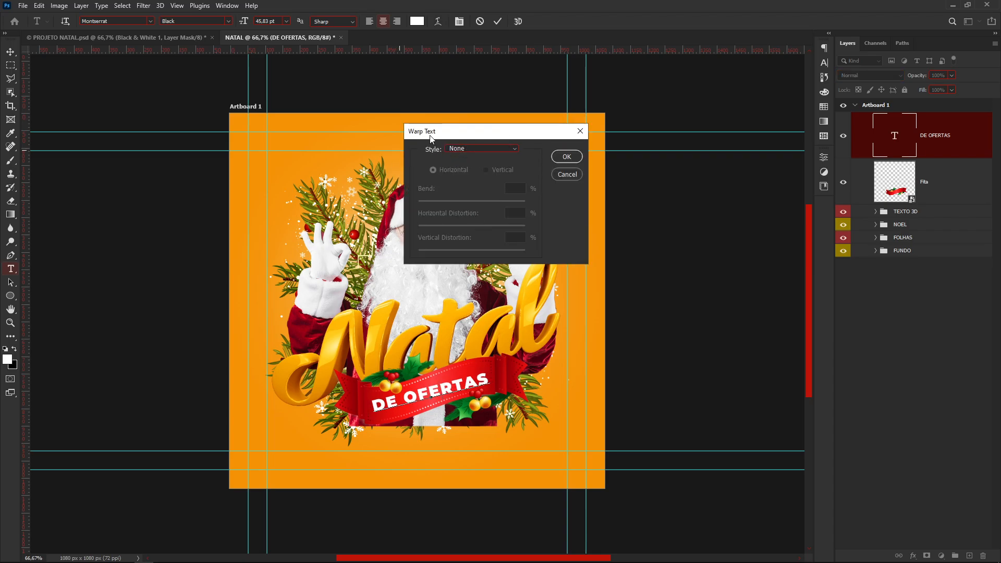
click(458, 148)
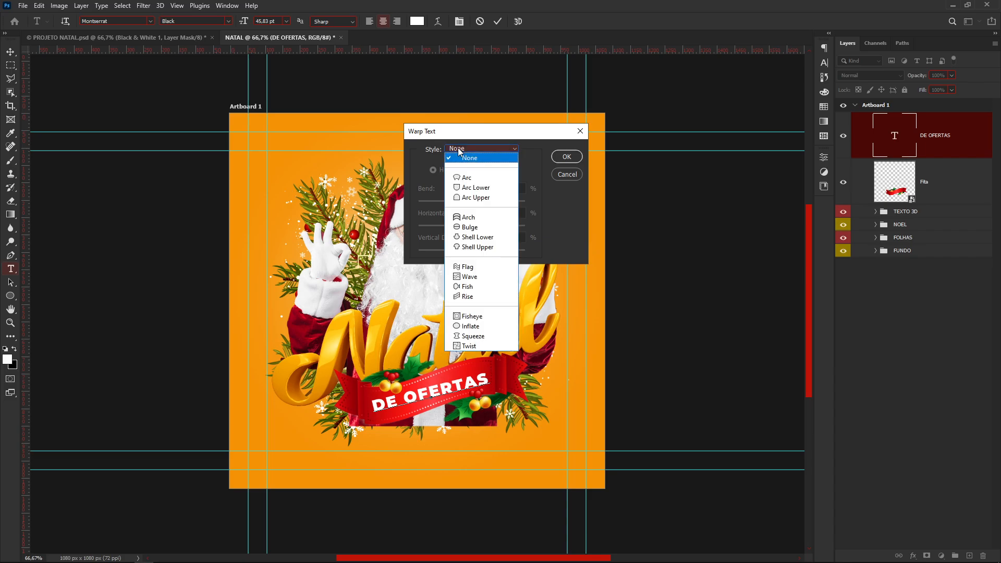
click(483, 266)
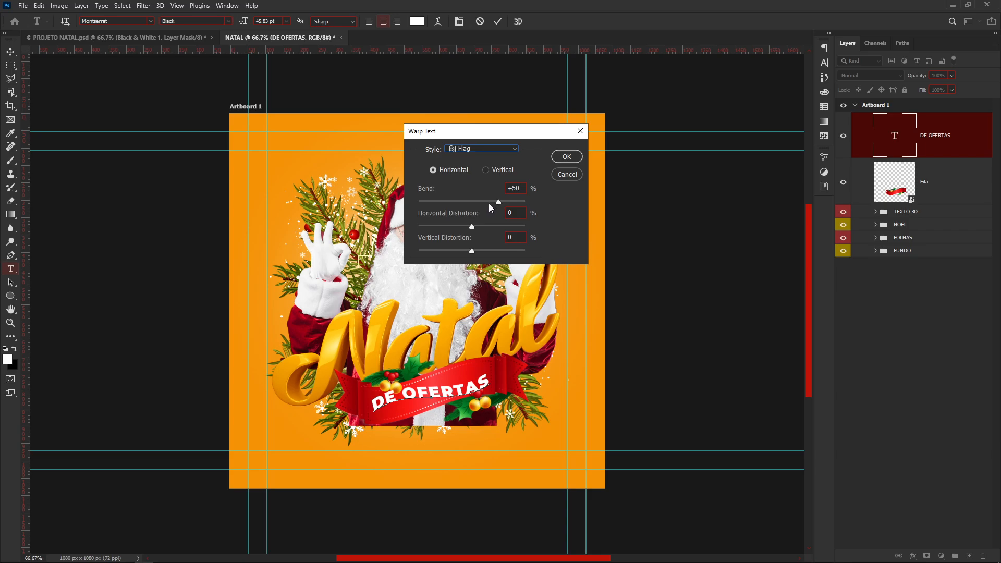
- Reduce the Flag warp's bend to a slight negative value so the DE OFERTAS text follows the ribbon's curve
click(513, 189)
key(shift+Down)
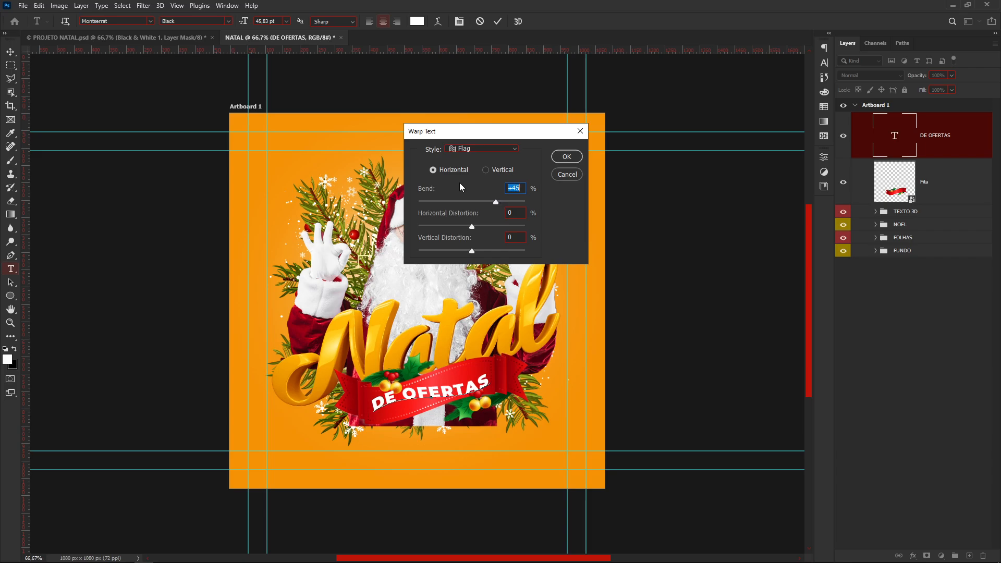
key(shift+Down)
key(shift+Down)
key(shift+Down)
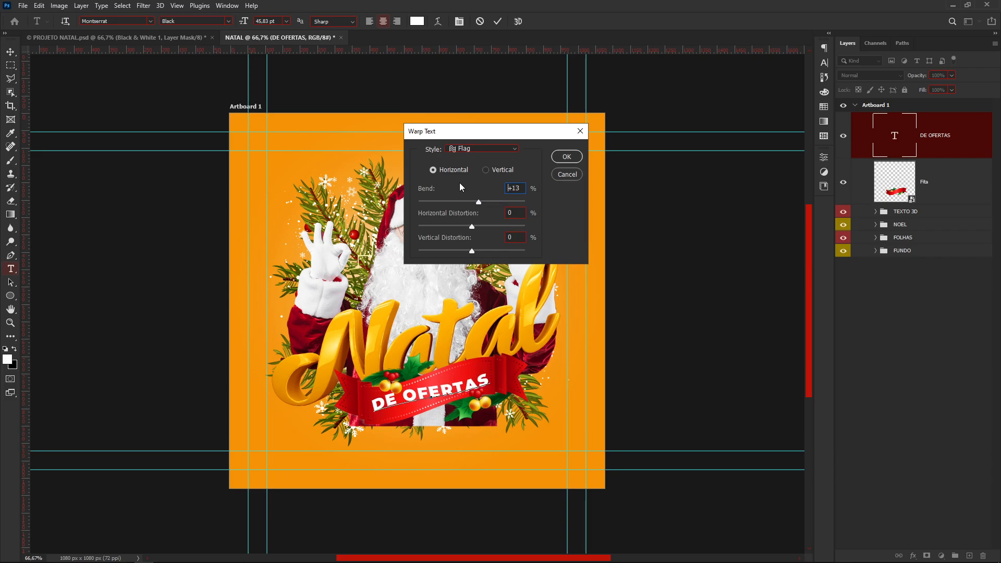
key(shift+Down)
key(shift+Down)
key(shift+Down)
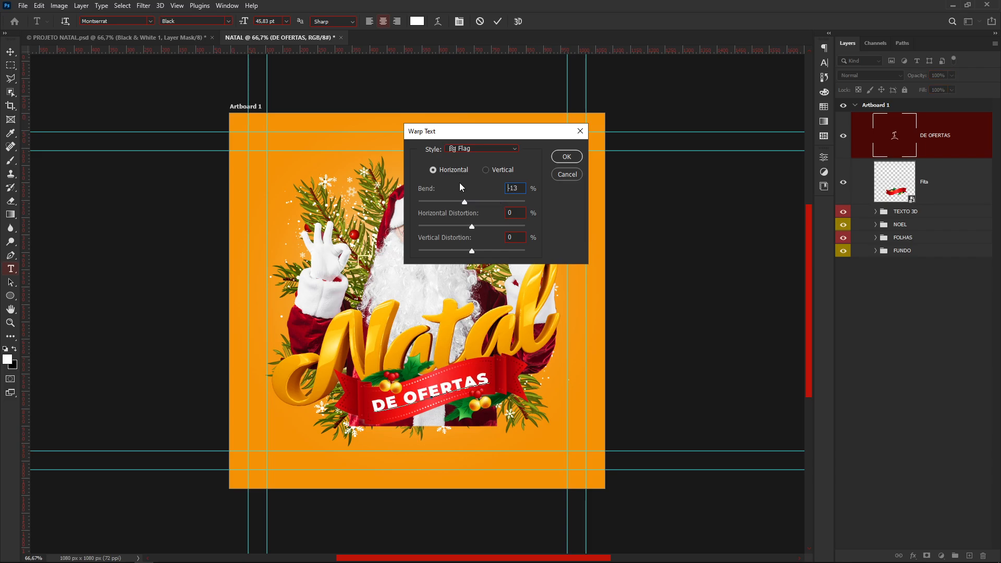
key(Up)
key(Up)
key(Down)
key(Down)
key(Down)
key(Down)
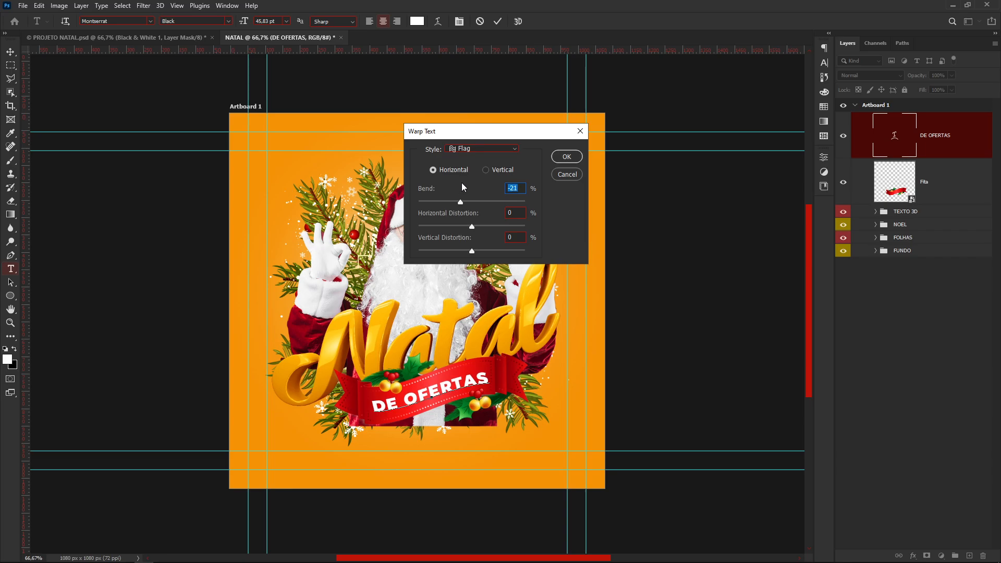
key(Up)
key(Up)
key(Up)
key(Up)
key(Up)
key(Up)
key(Up)
- Scale the warped DE OFERTAS text down to about 91 % around its center on the ribbon
click(11, 52)
key(ctrl+t)
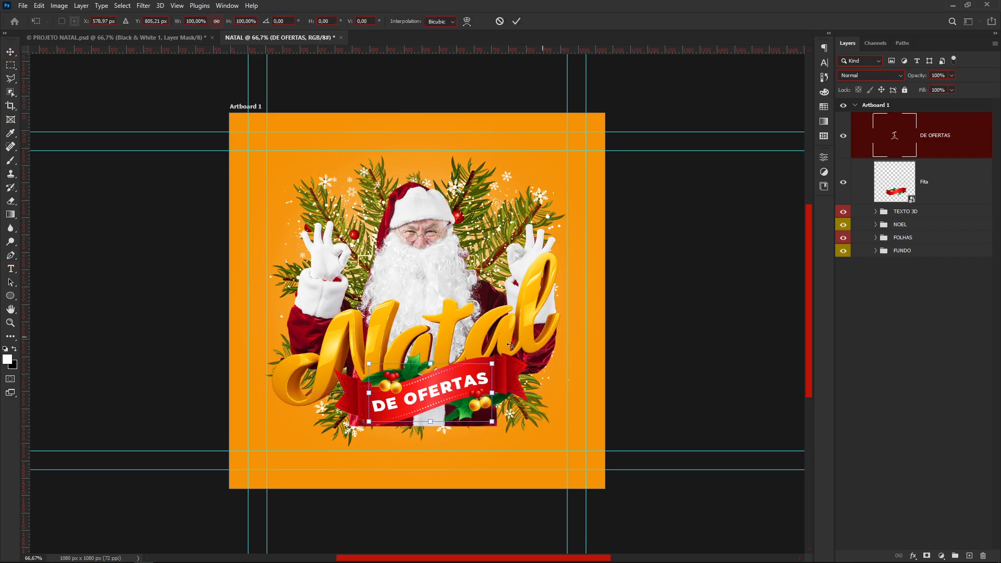
drag(492, 363, 487, 364)
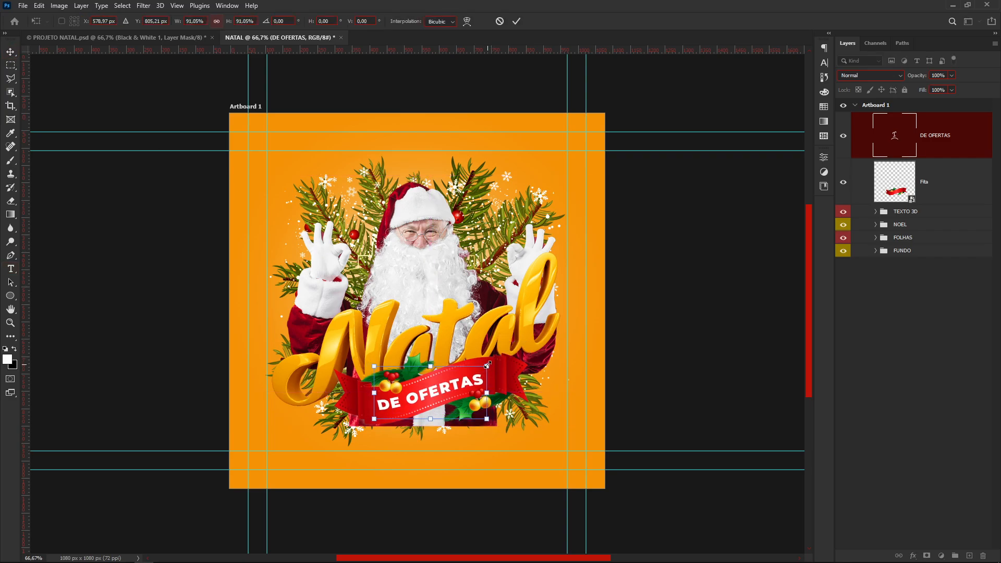
key(Return)
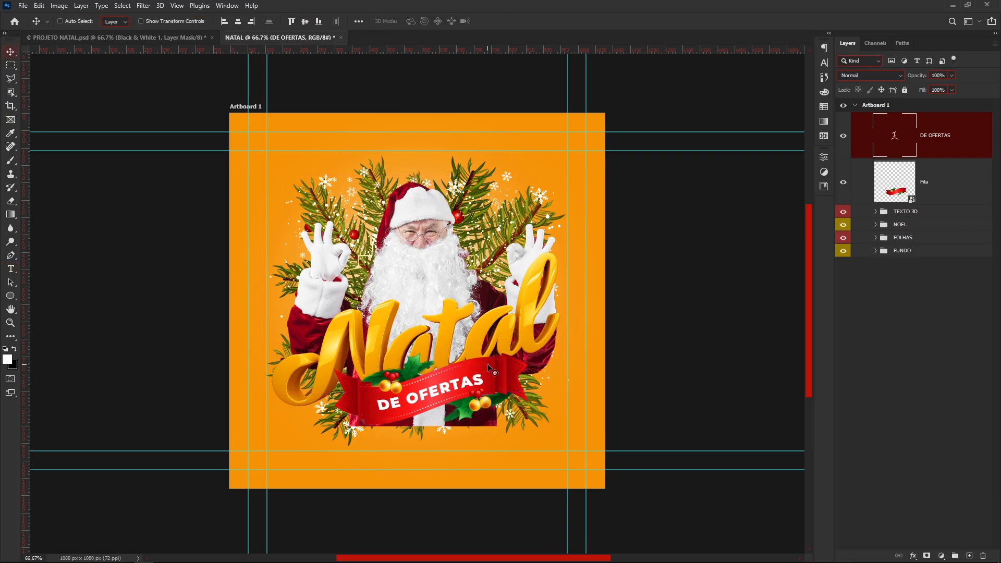
- Add a Gradient Overlay to the DE OFERTAS text, with gradient stops of black 000000 and white ffffff
double_click(972, 150)
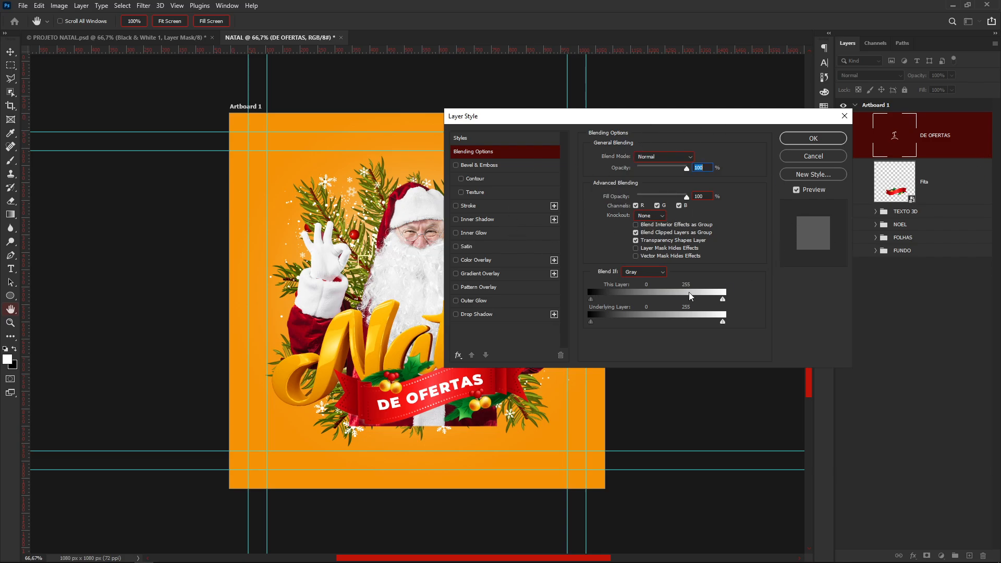
click(455, 274)
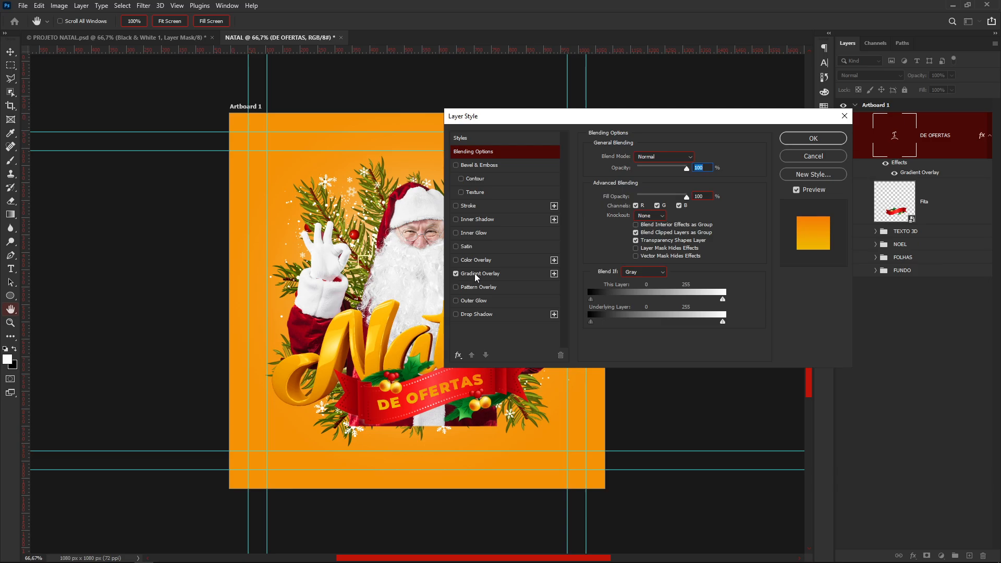
click(478, 274)
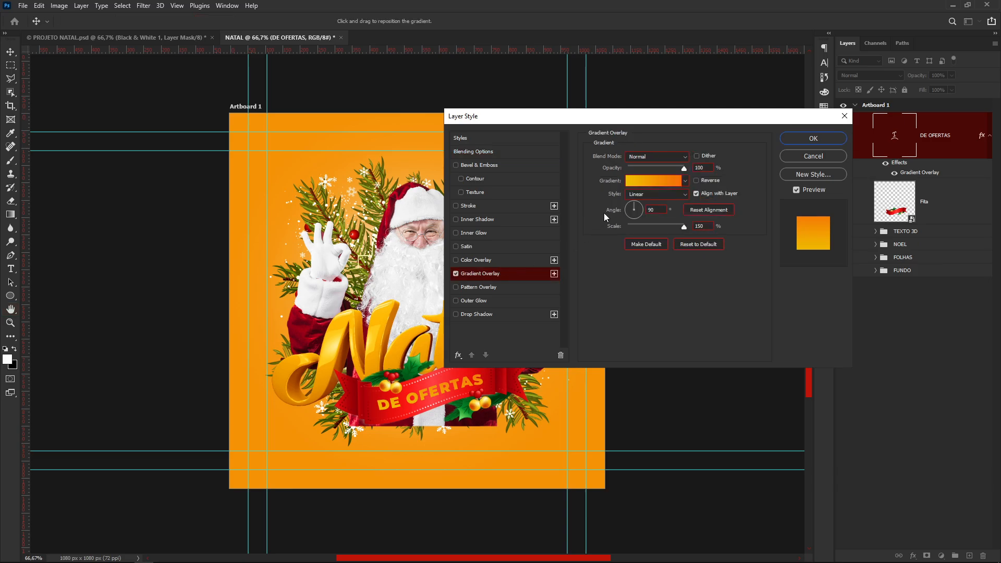
click(640, 180)
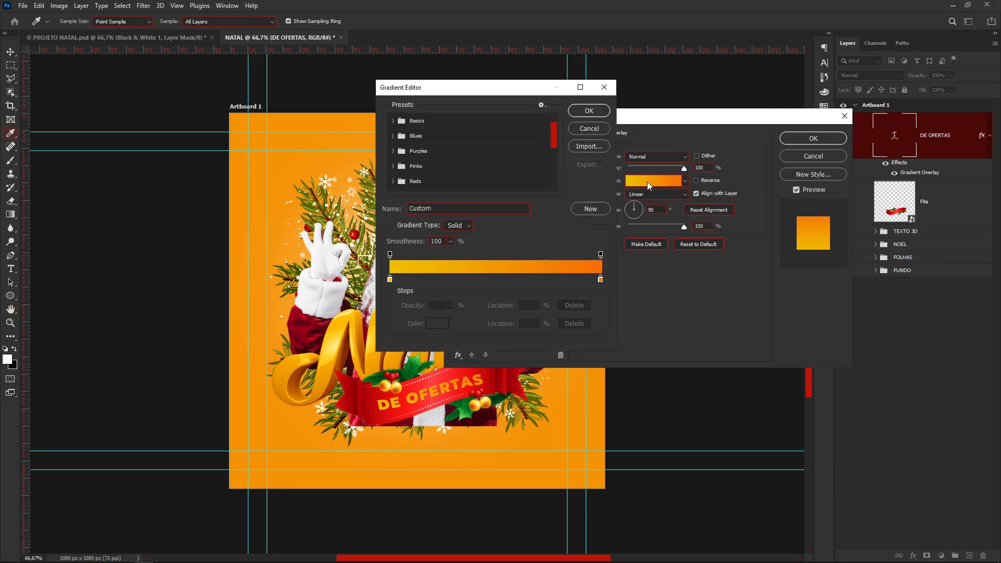
double_click(390, 280)
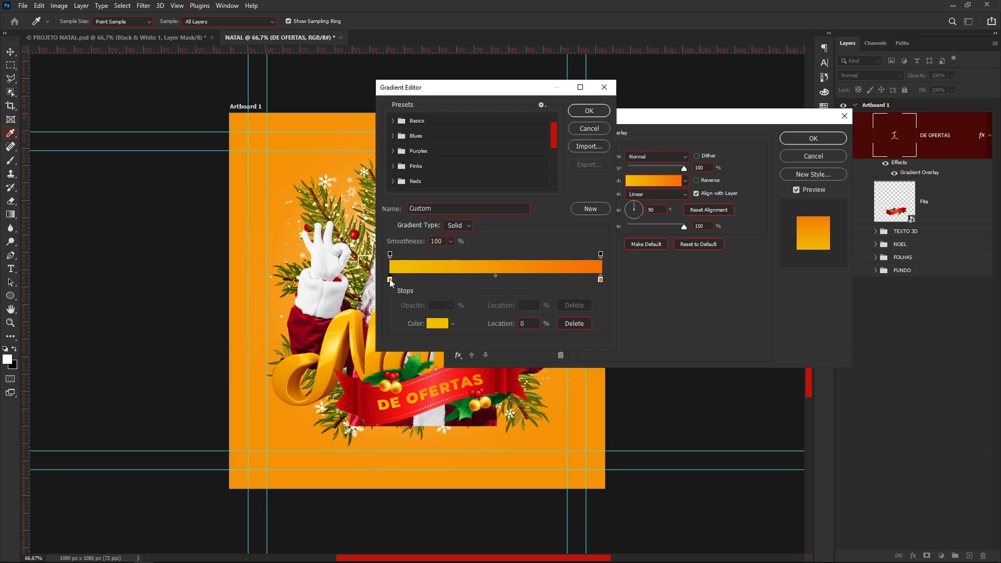
text(0c0c0c)
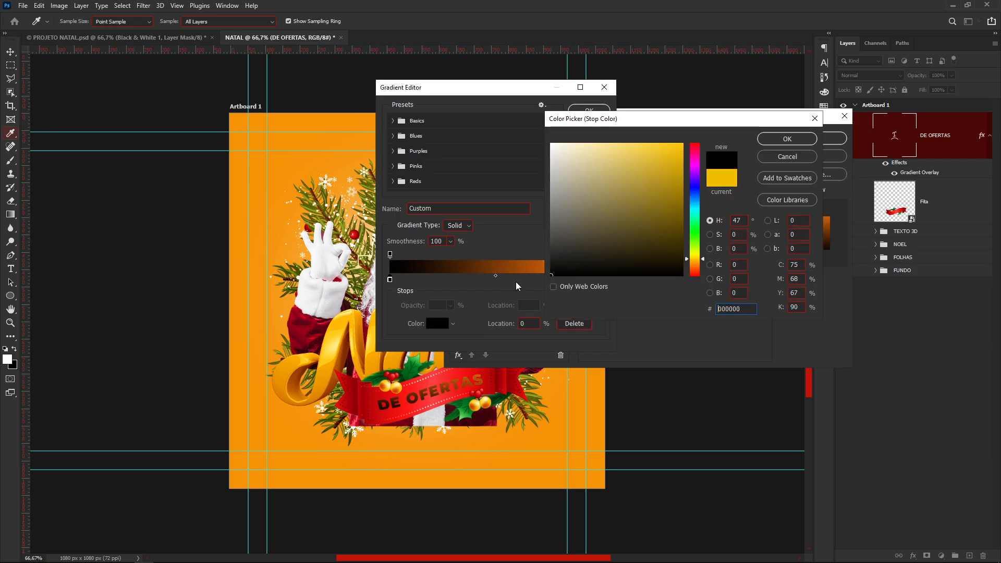
click(787, 139)
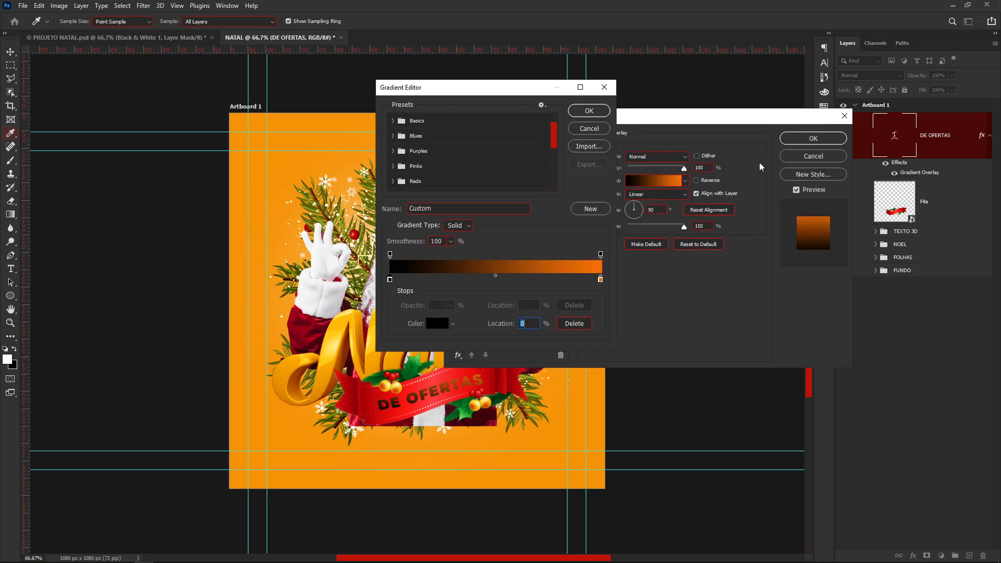
double_click(600, 279)
text(ffffff)
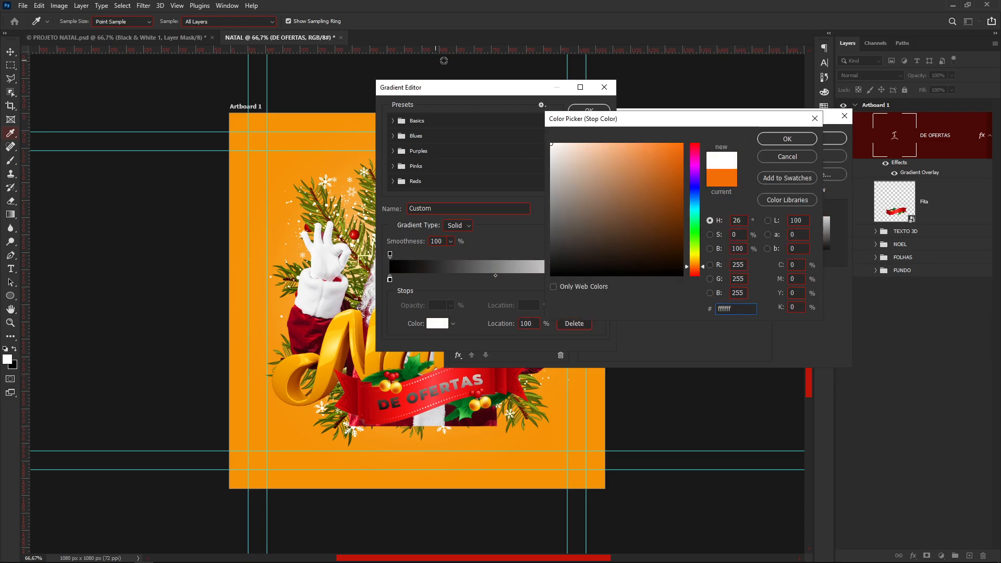
click(795, 136)
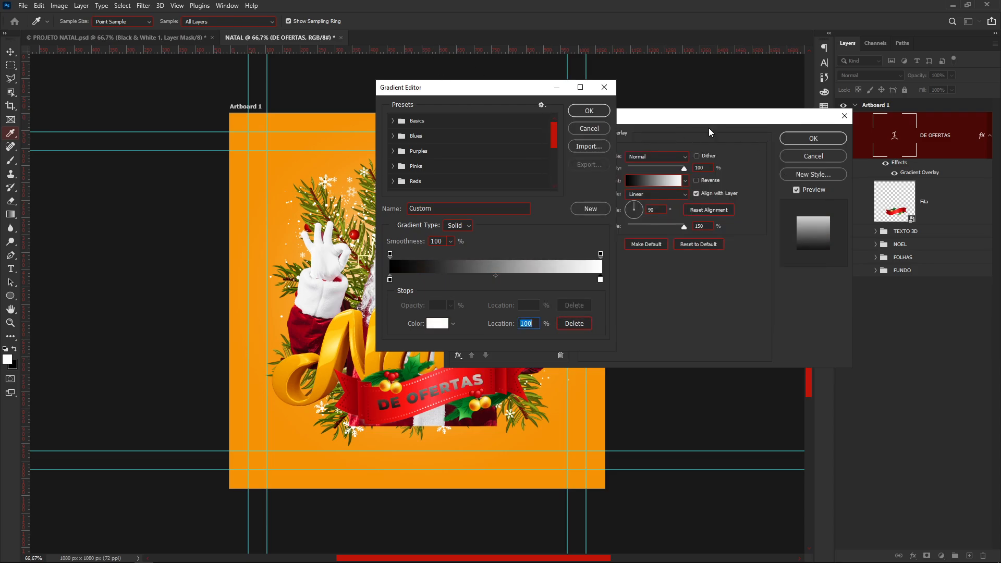
- Change the gradient's black stop to gray a9a9a9 and accept the edited gradient
double_click(389, 280)
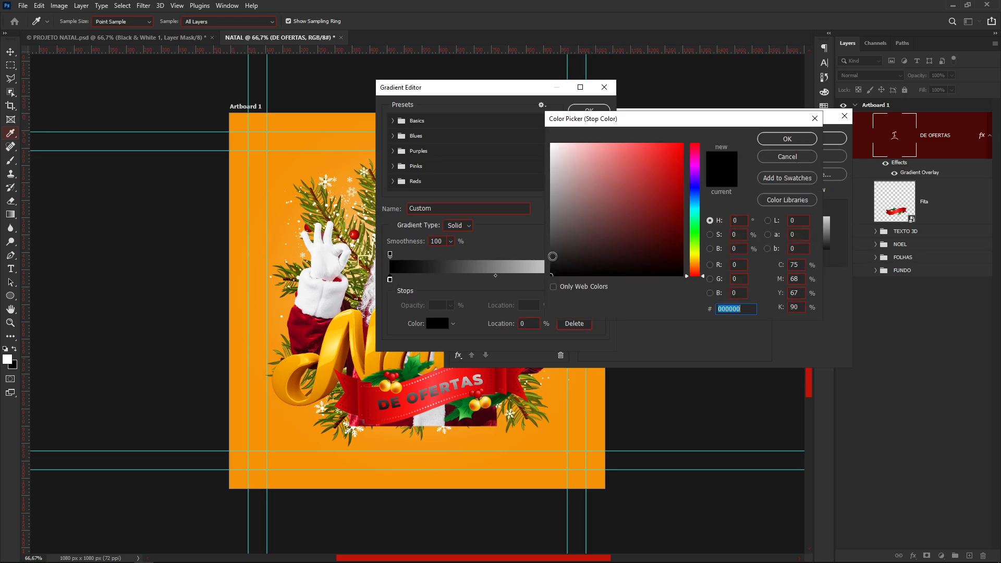
click(550, 210)
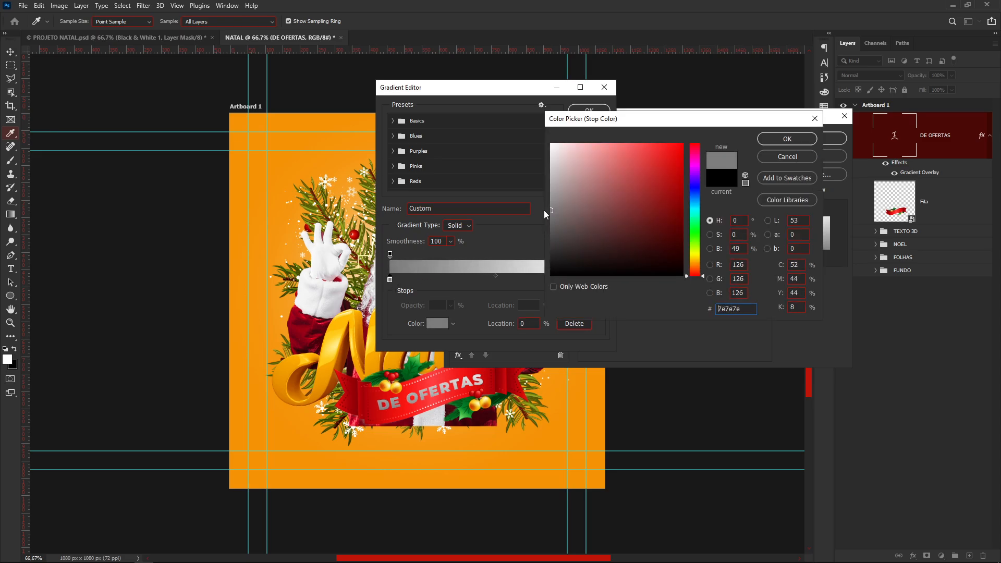
click(550, 188)
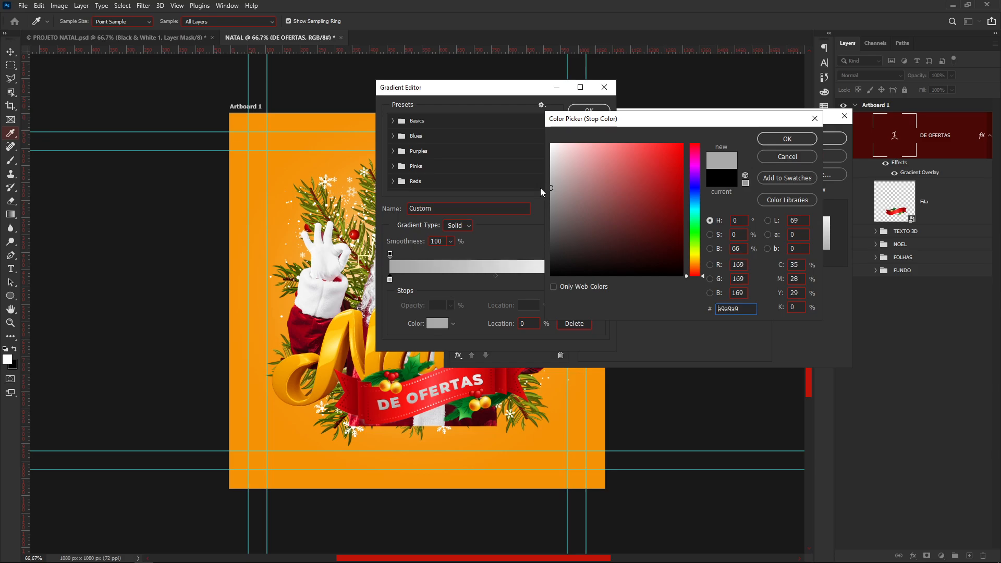
click(782, 140)
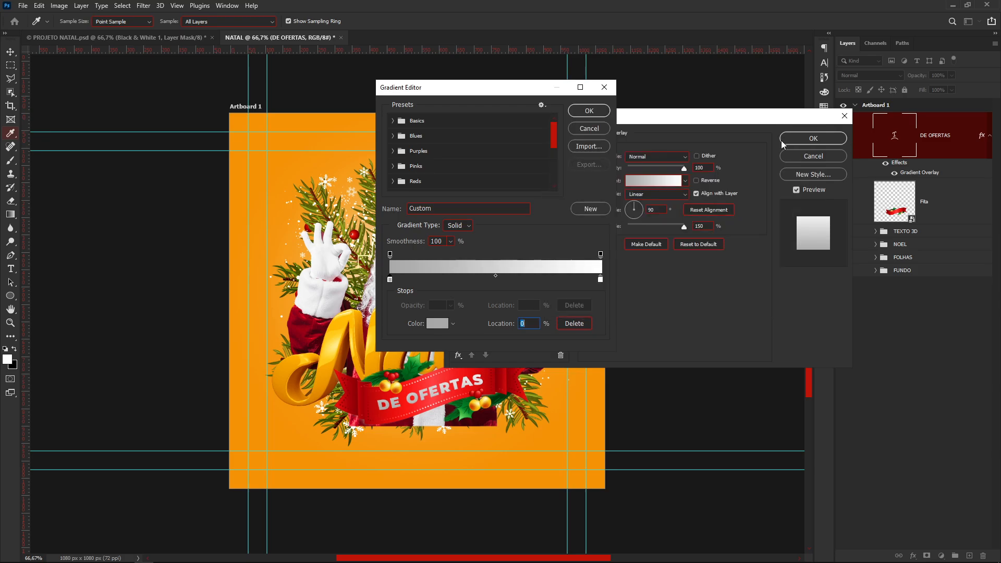
click(588, 111)
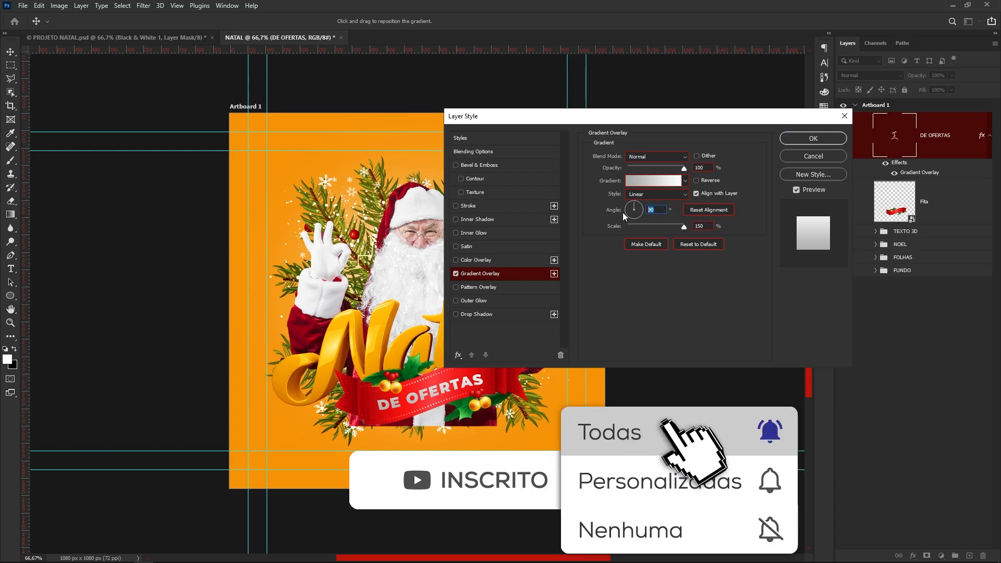
- Set the gradient overlay's angle to -32° and its scale to 10 %
key(Down)
key(Down)
key(Down)
key(Down)
key(Down)
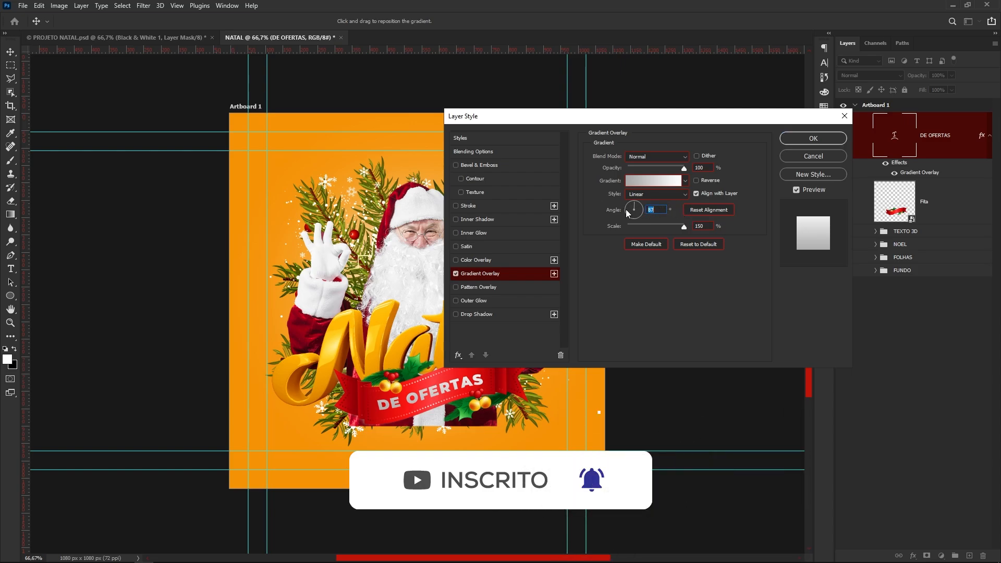
text(-32)
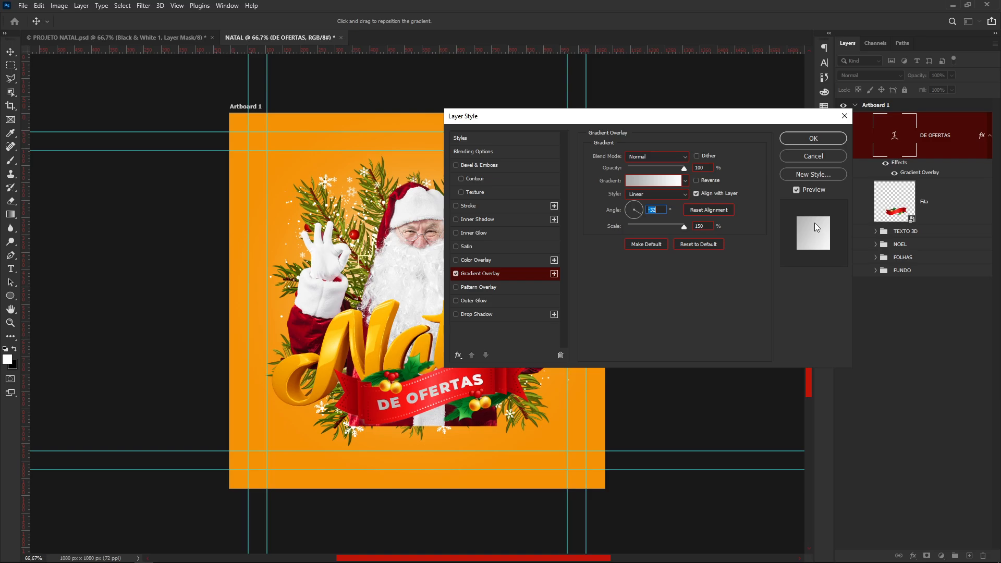
drag(667, 226, 539, 231)
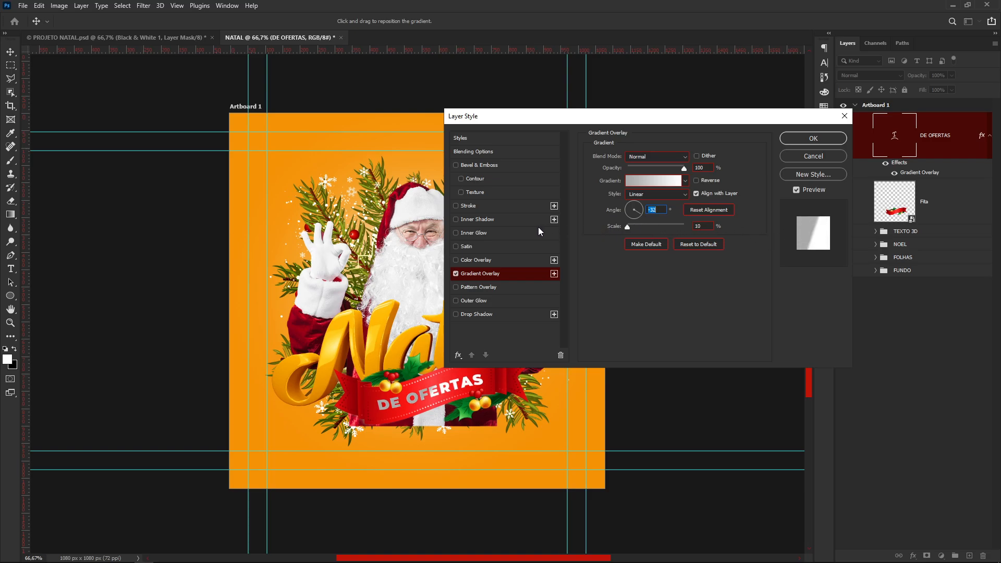
- Turn the gradient overlay's angle to about -95° and shift the gradient towards the end of the DE OFERTAS text
click(630, 218)
drag(629, 216, 633, 218)
drag(435, 393, 472, 386)
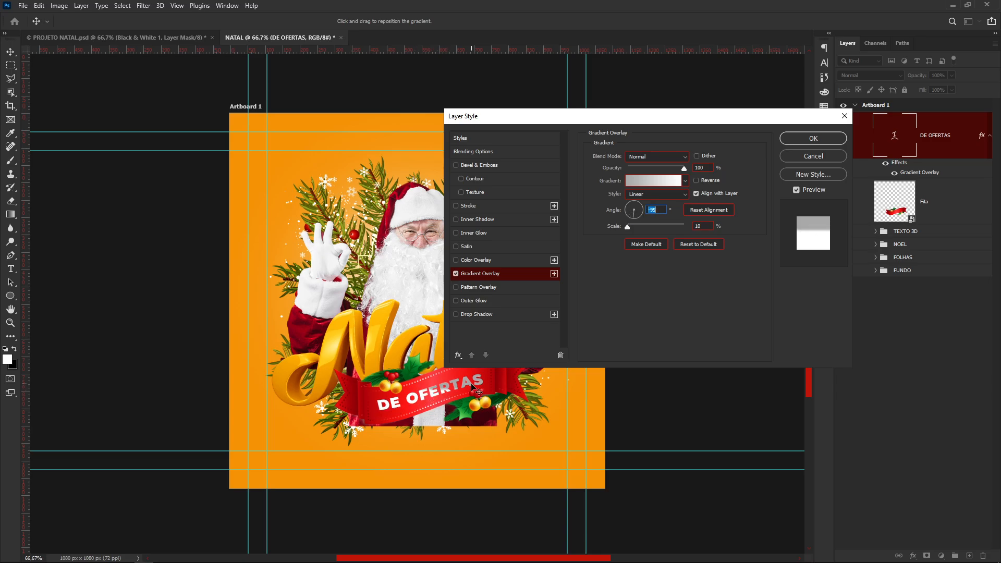
- Try gradient overlay angles of -100° and about -63° on the DE OFERTAS text
click(633, 218)
text(-100)
drag(633, 215, 636, 215)
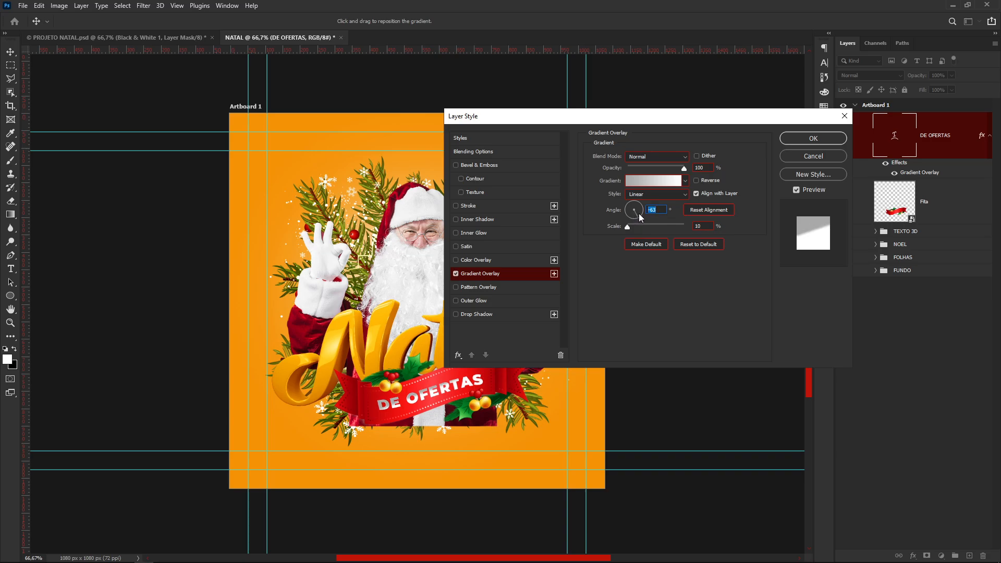
key(Down)
key(Down)
key(Down)
key(Down)
key(Down)
key(Down)
key(Down)
key(Down)
key(Up)
- Set the gradient overlay's angle to 116° so the gray and white split runs diagonally across the letters
text(90)
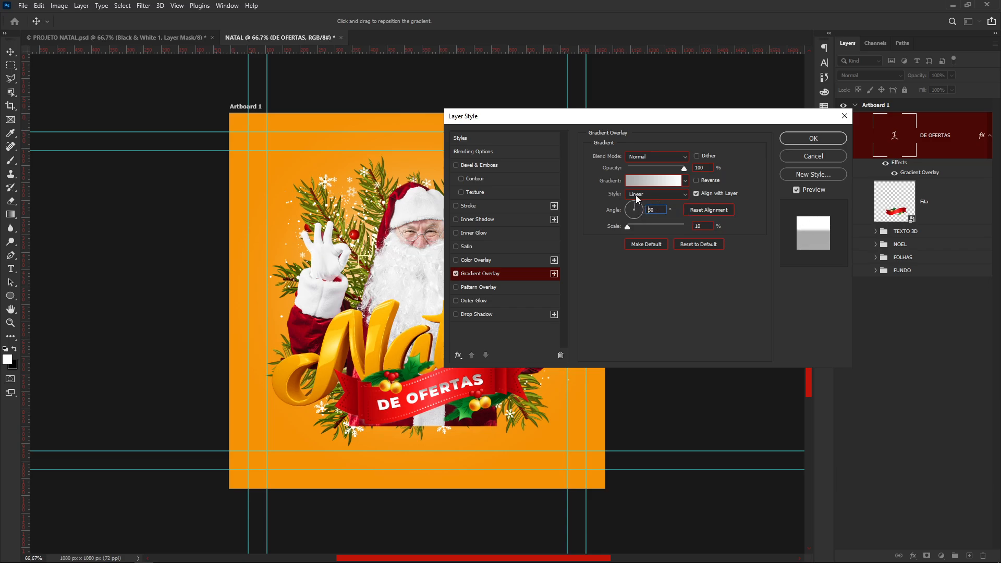
click(632, 204)
drag(634, 209, 631, 209)
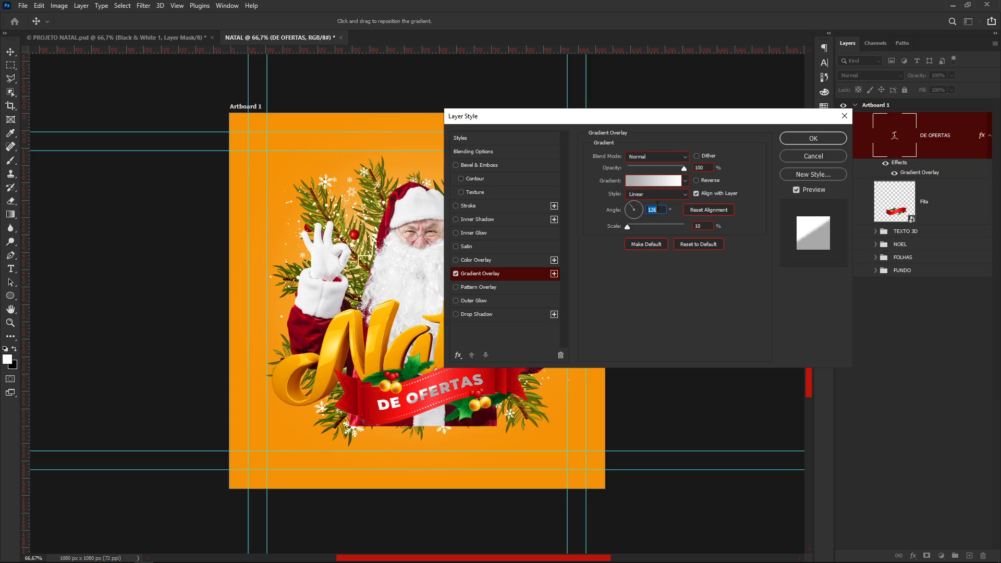
key(shift+Down)
- Move the gradient's color midpoint to 10 %, lighten its gray stop to d6d6d6 and accept the gradient
click(650, 181)
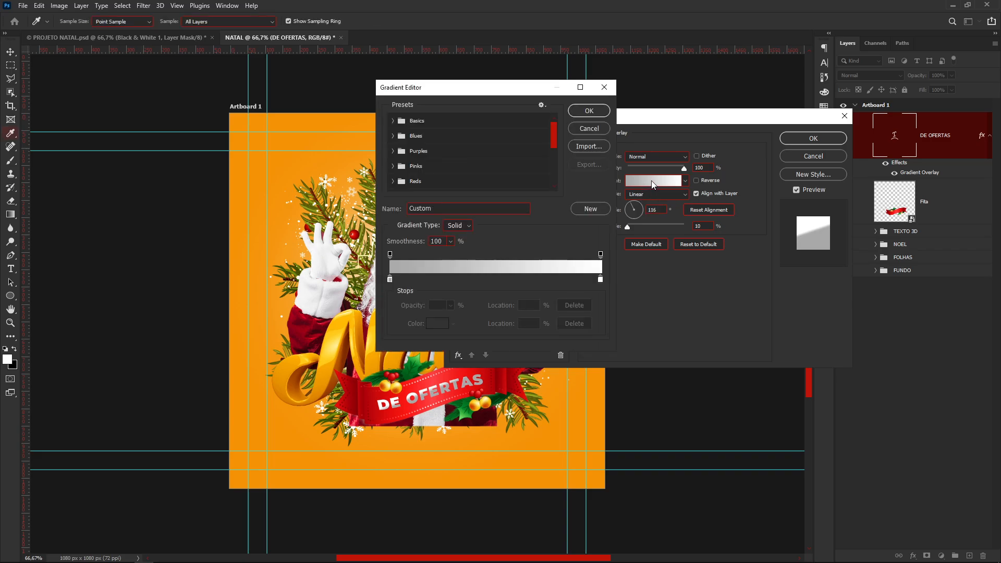
click(390, 278)
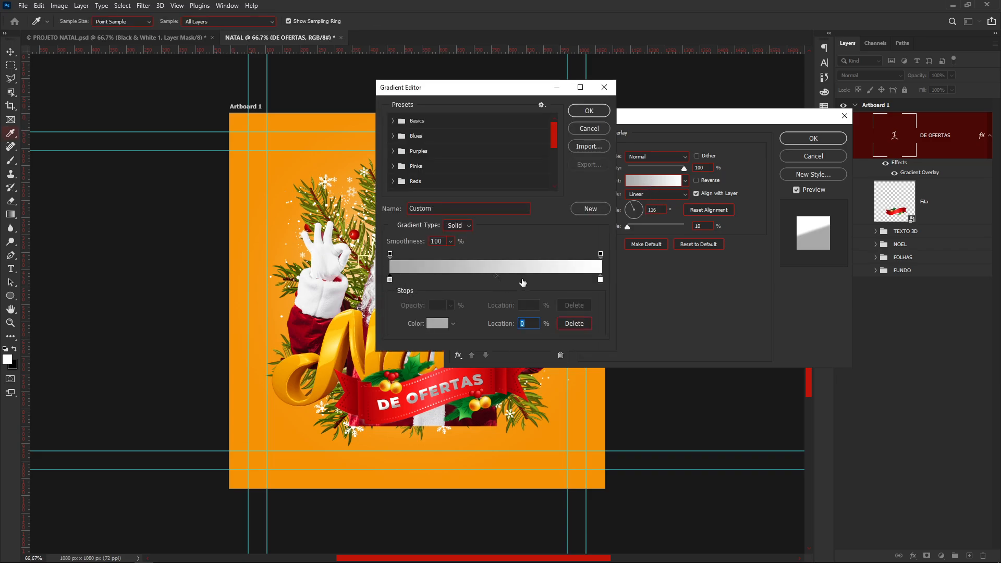
click(495, 276)
drag(495, 276, 412, 274)
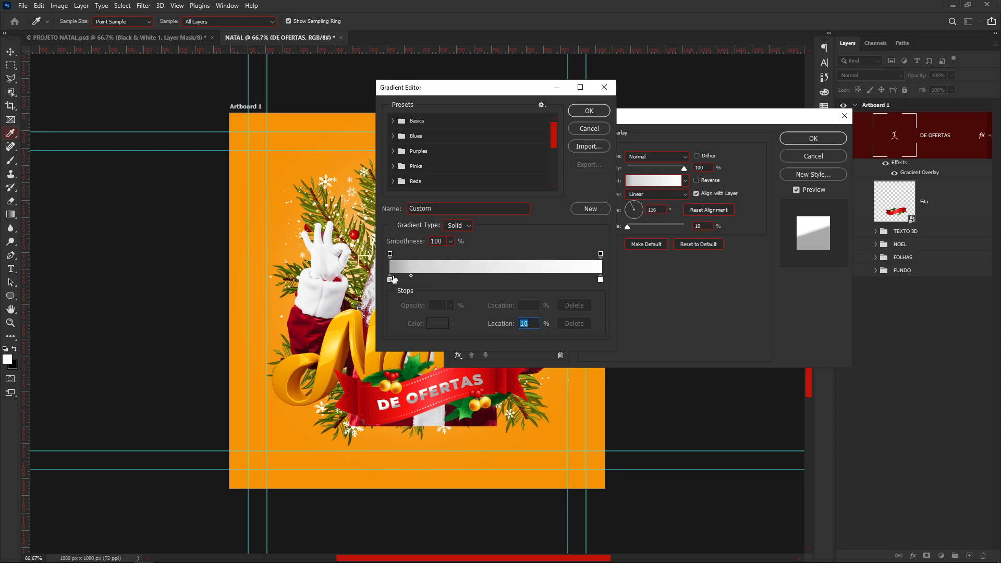
double_click(389, 279)
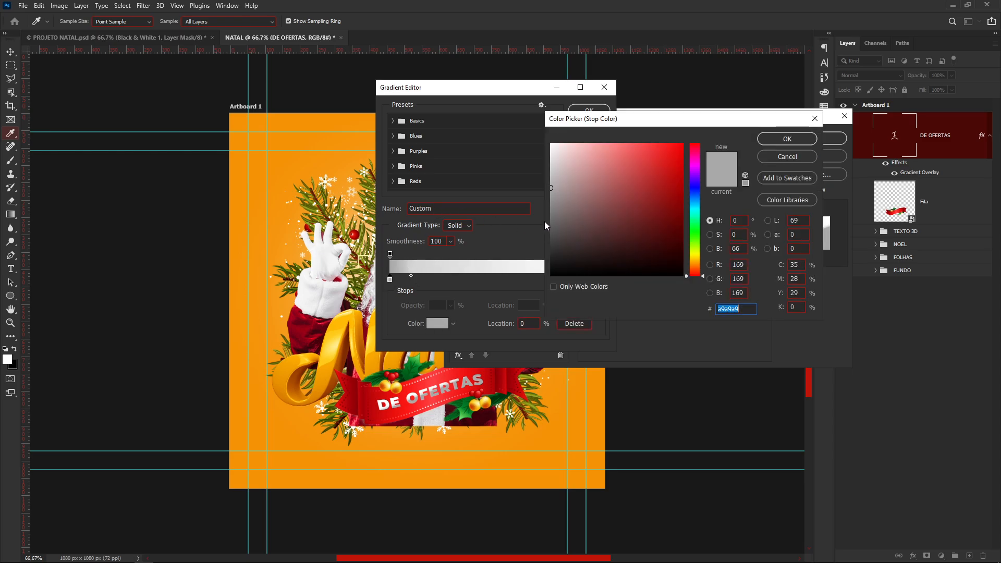
drag(553, 187, 549, 163)
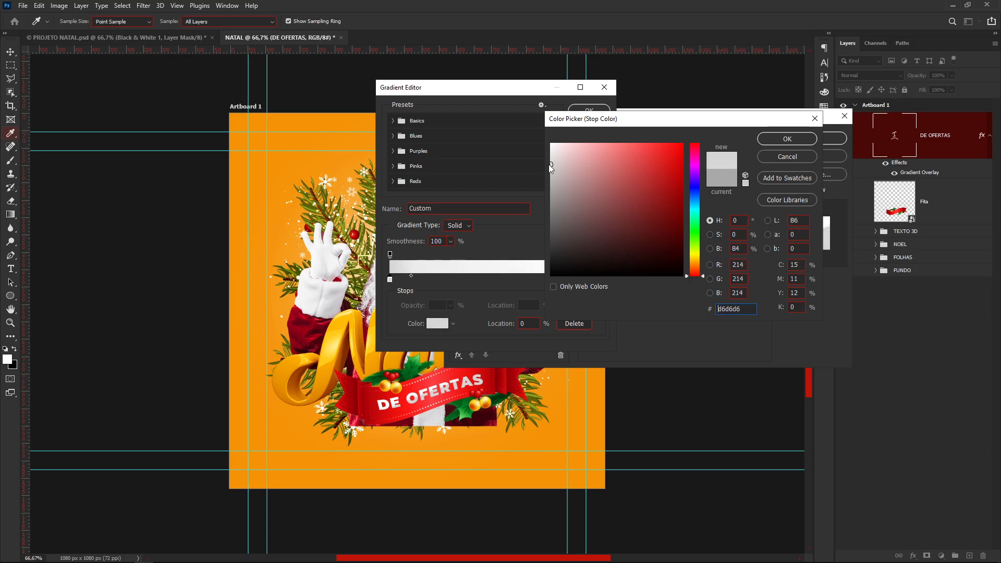
click(790, 138)
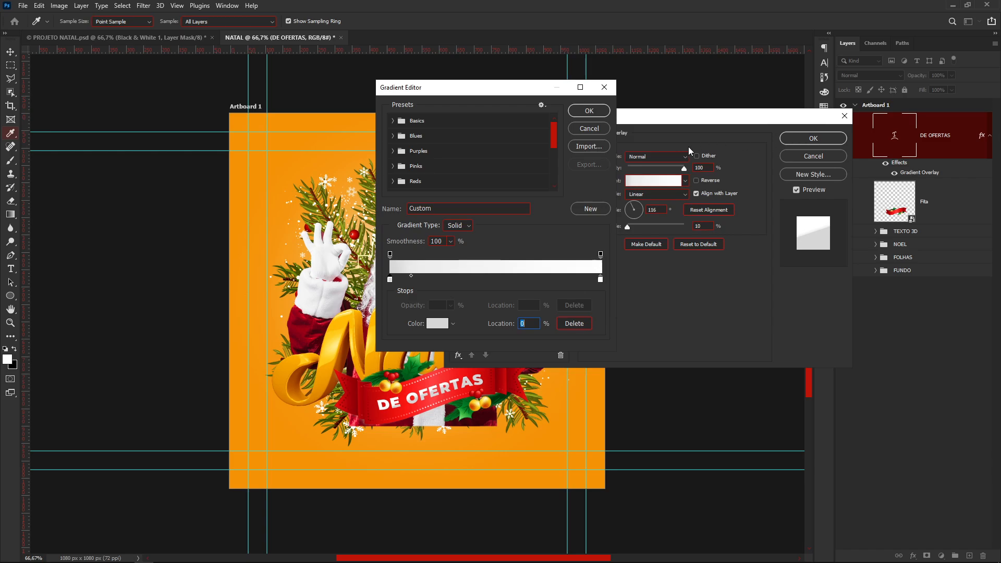
click(588, 111)
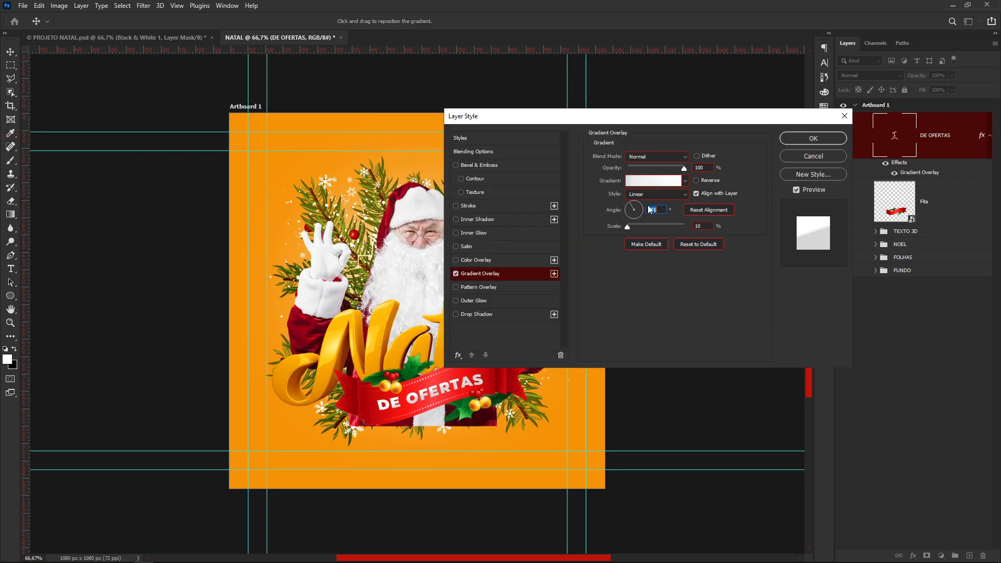
- Accept the layer style and group the DE OFERTAS text with the Fita ribbon layer as FITA
click(819, 138)
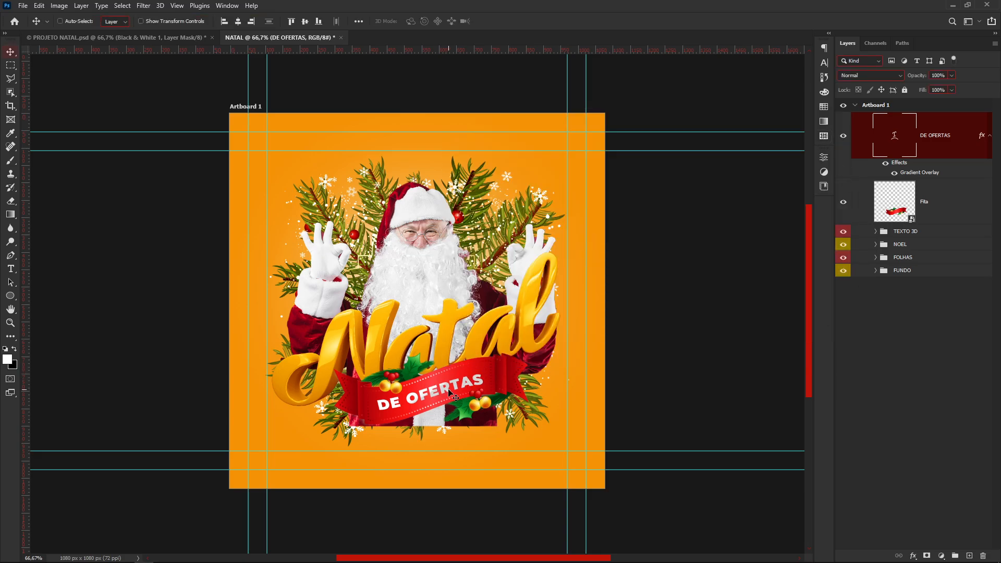
ctrl+click(961, 208)
key(ctrl+g)
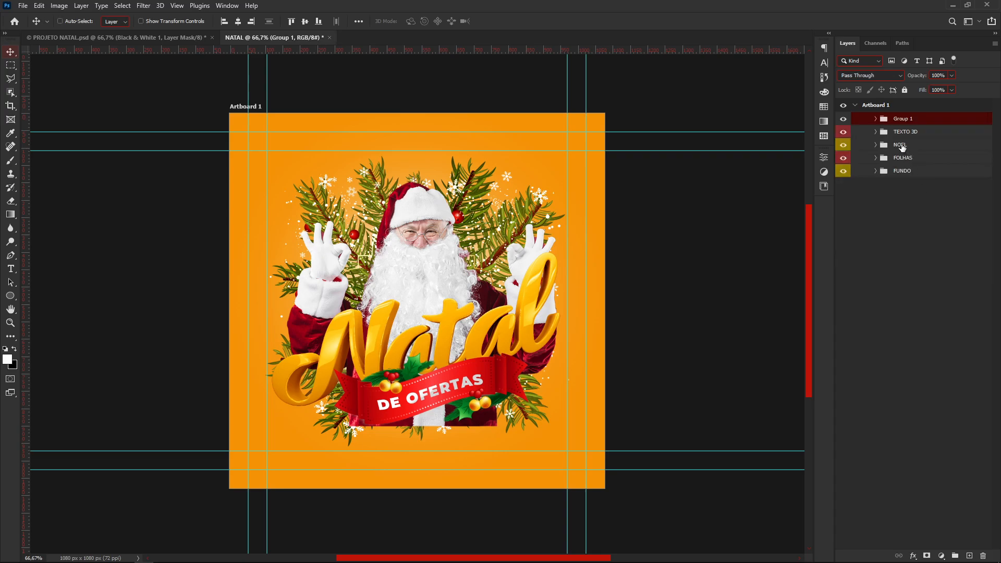
double_click(905, 123)
text(f)
text(FITA)
key(Return)
- Give the FITA group a yellow color label and deselect it
right_click(937, 125)
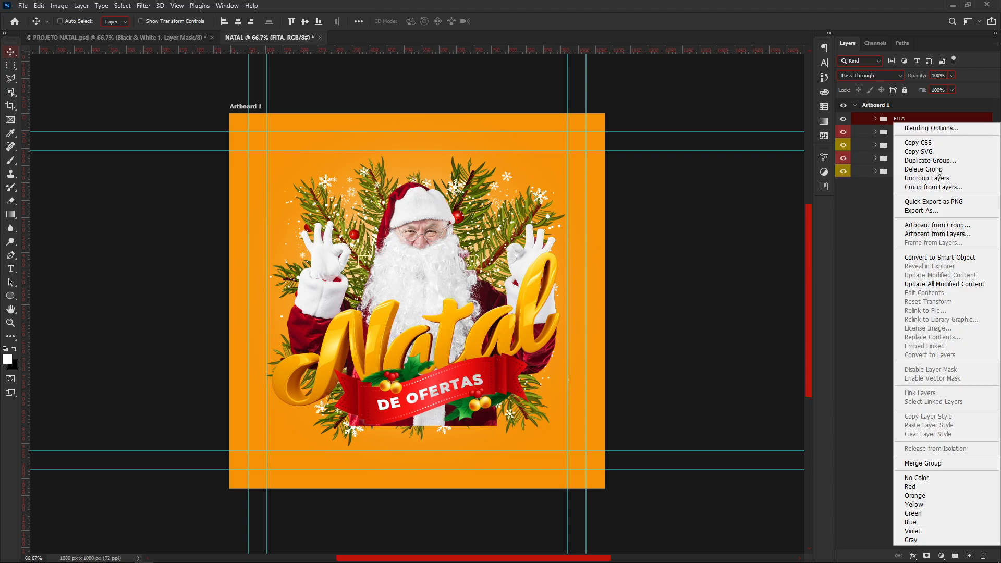
click(946, 507)
click(898, 367)
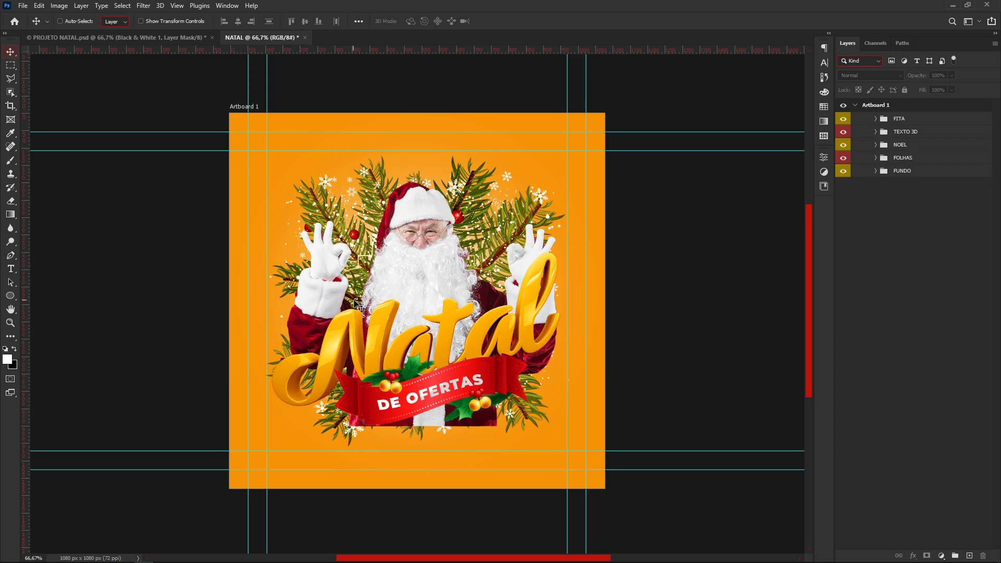
click(914, 137)
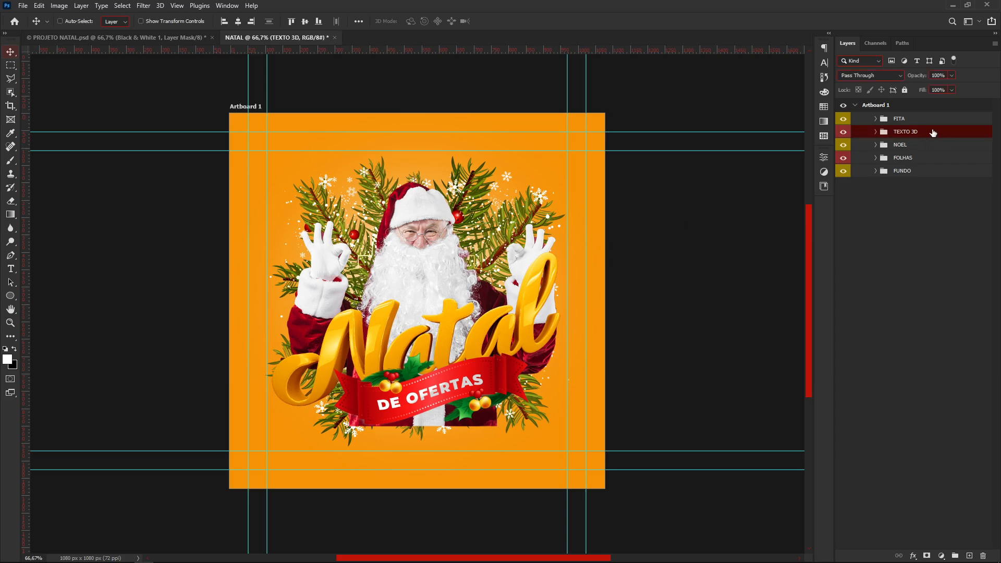
ctrl+click(916, 121)
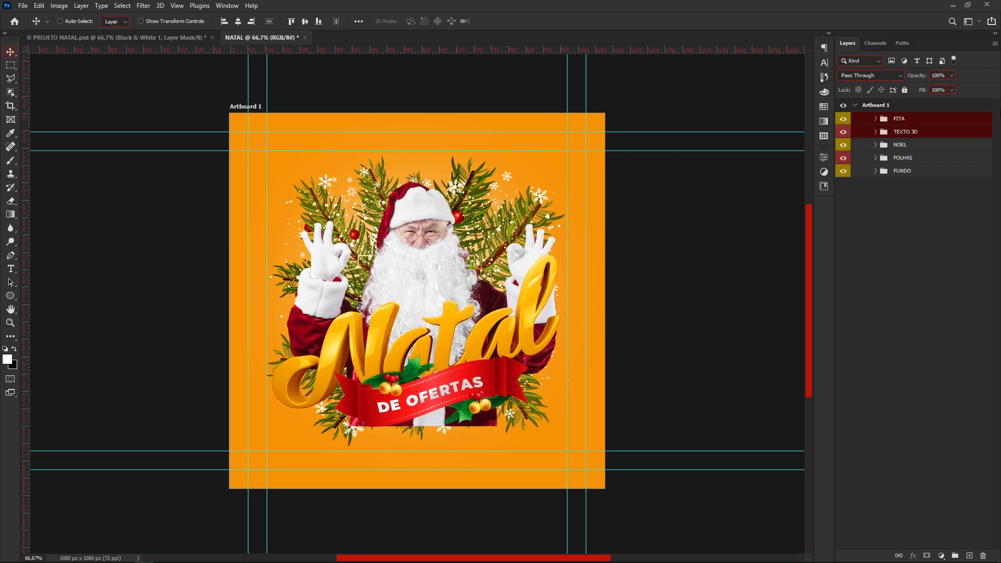
click(907, 149)
key(ctrl+t)
key(Escape)
ctrl+click(908, 141)
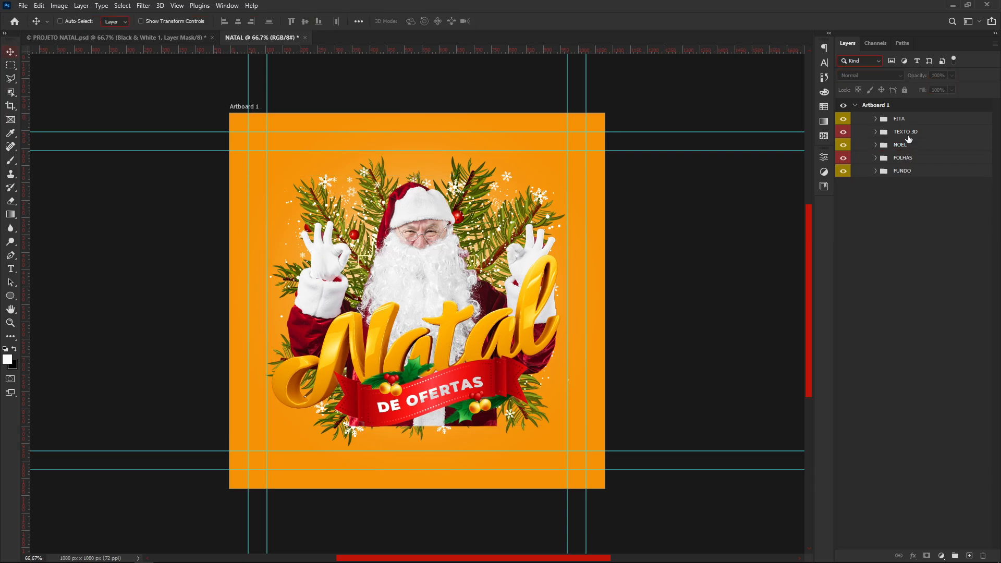
- Scale the NOEL group proportionally to about 94.87 % and raise it to Y 512 px
click(938, 148)
key(ctrl+t)
drag(608, 180, 599, 186)
key(Up)
key(Up)
key(Up)
key(Up)
key(Up)
key(Up)
key(Up)
key(Up)
key(Up)
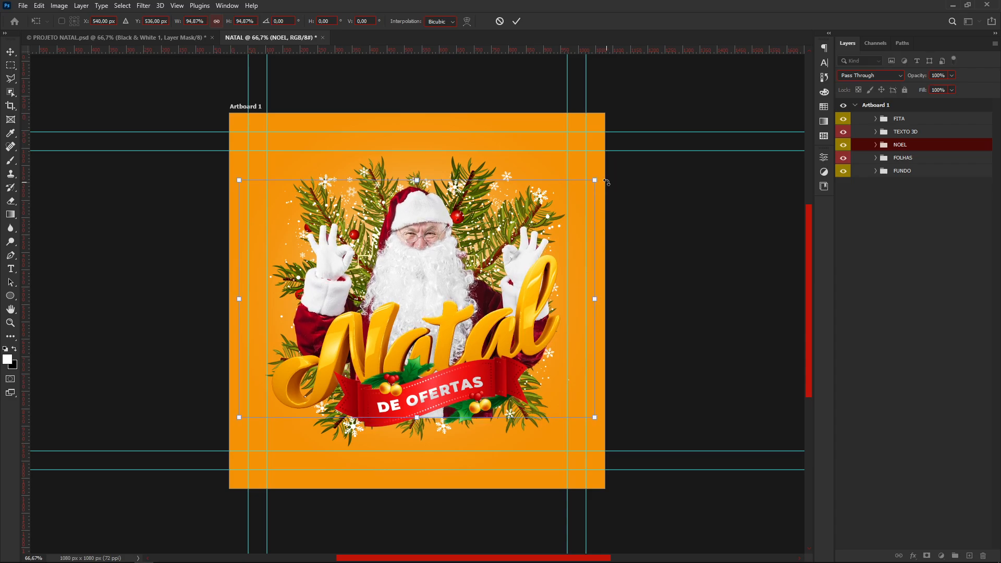
key(Up)
key(Up)
key(Up)
key(Up)
key(Up)
key(Up)
key(Up)
key(Up)
key(Up)
key(Up)
key(Up)
key(Up)
key(Up)
key(Up)
key(Up)
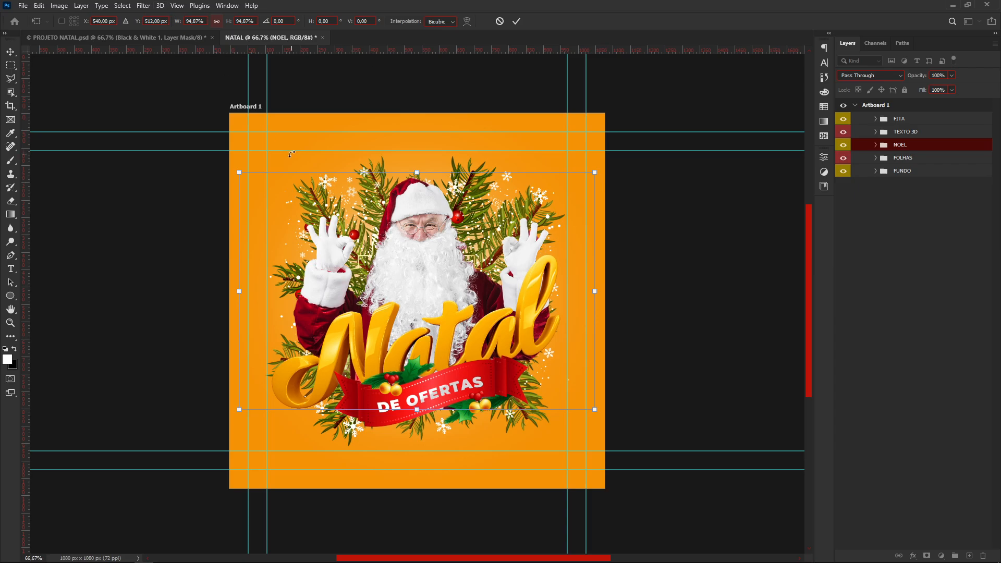
key(Return)
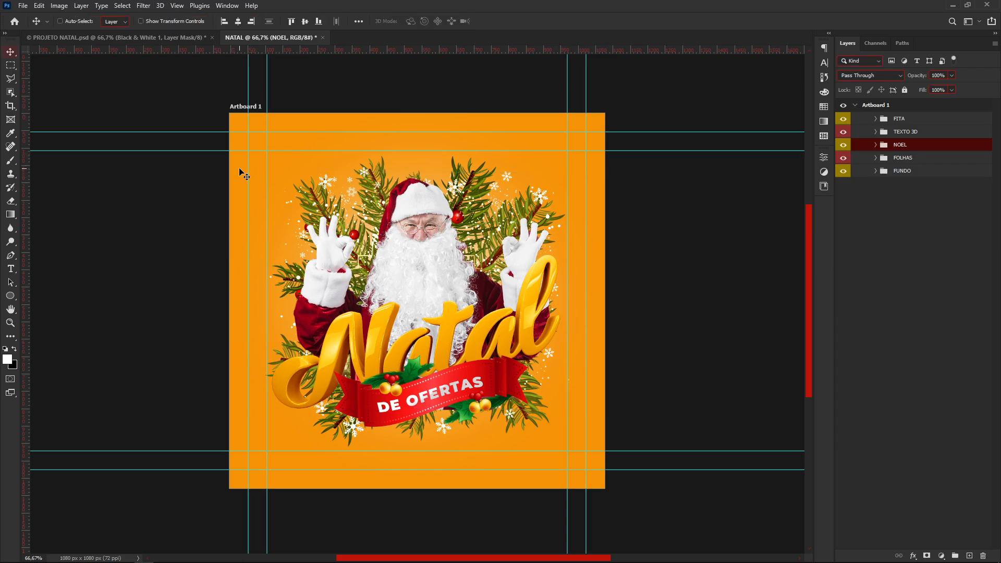
- Paint on the Santa layer's mask in the NOEL group to hide the parts of his suit showing below the ribbon
click(875, 145)
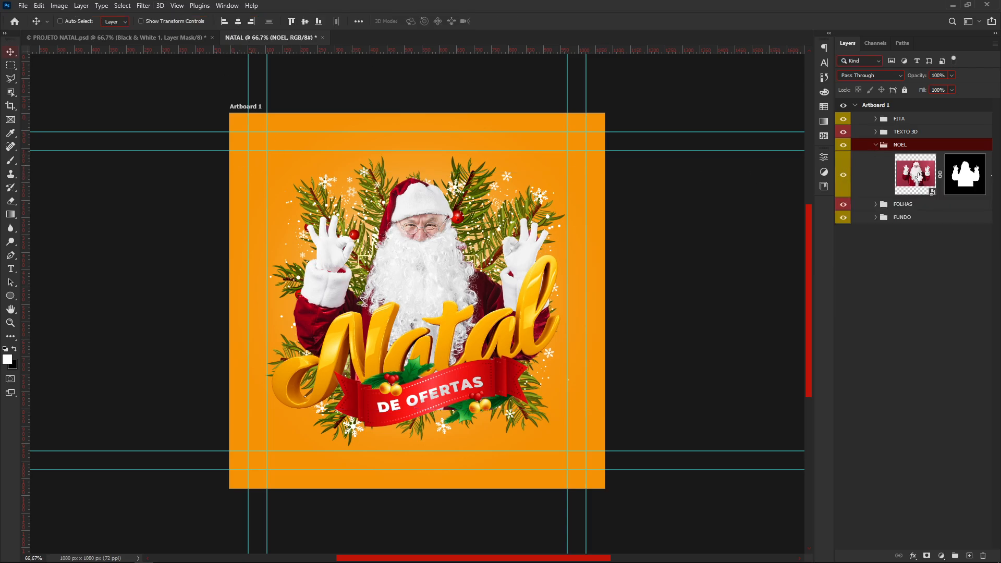
click(972, 179)
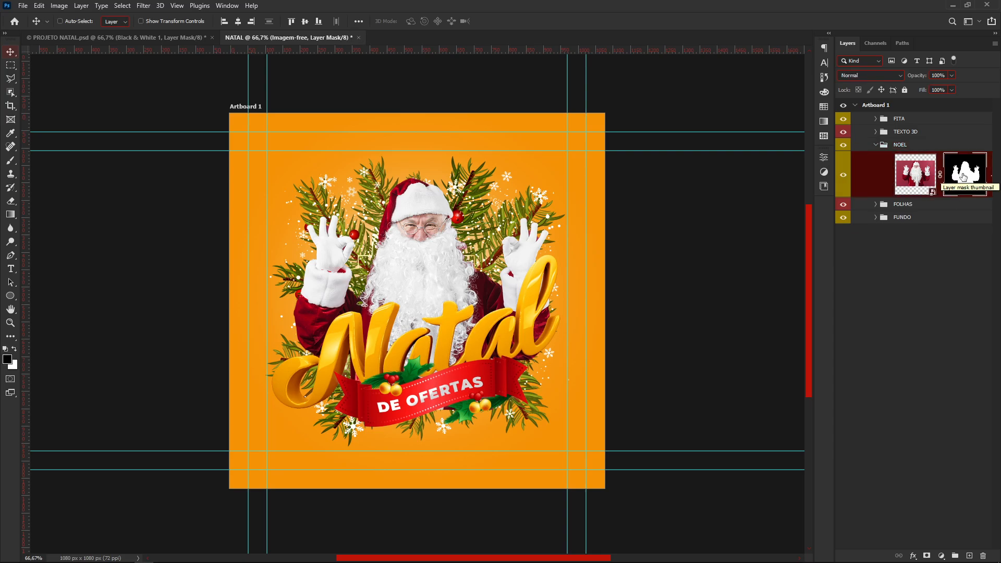
key(b)
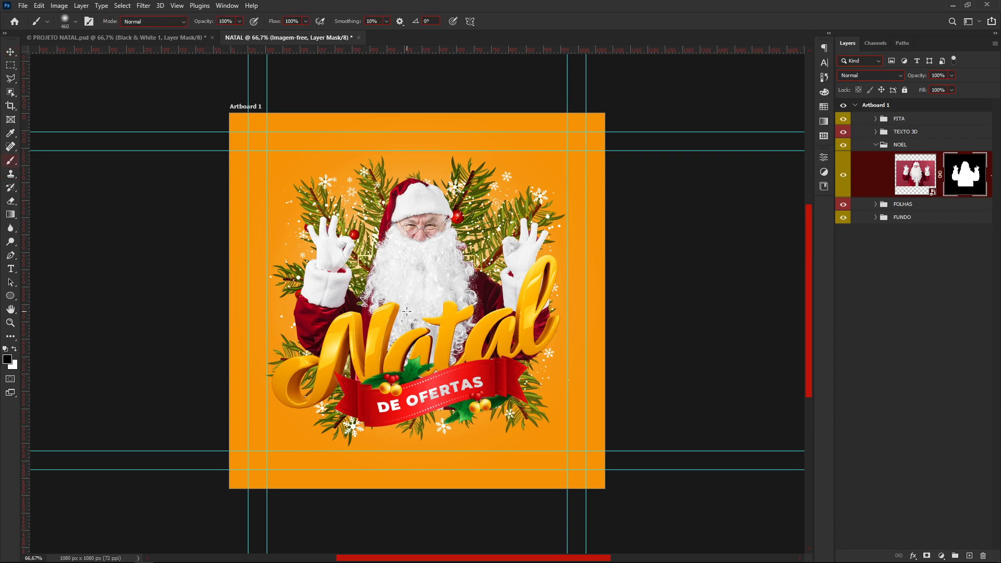
drag(470, 409, 403, 408)
click(8, 360)
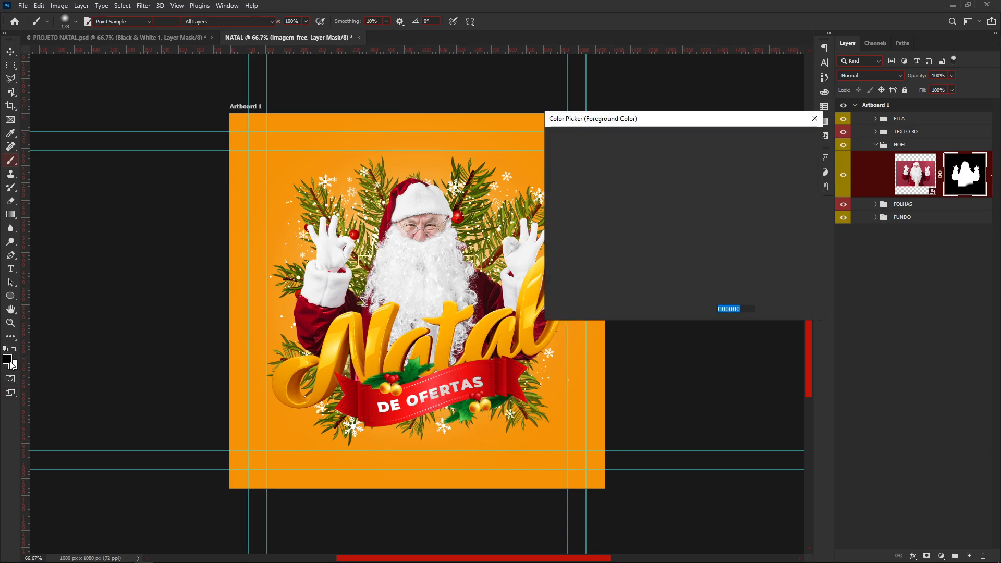
click(782, 138)
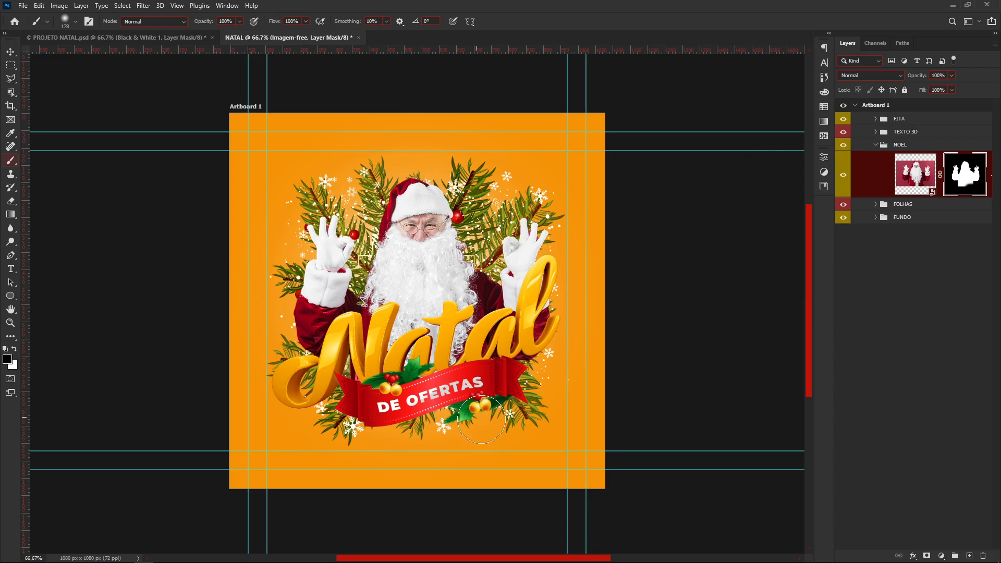
key(x)
mouse_move(503, 401)
mouse_down()
mouse_move(379, 413)
mouse_move(508, 401)
mouse_up()
key(x)
mouse_move(444, 411)
mouse_down()
mouse_move(547, 407)
mouse_move(388, 440)
mouse_move(456, 431)
mouse_move(433, 427)
mouse_up()
click(10, 57)
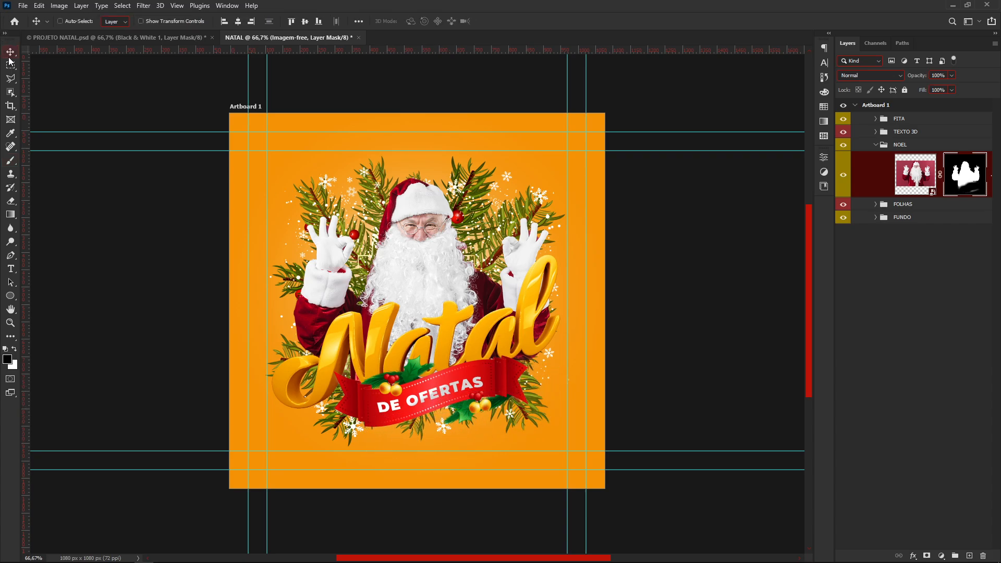
click(875, 145)
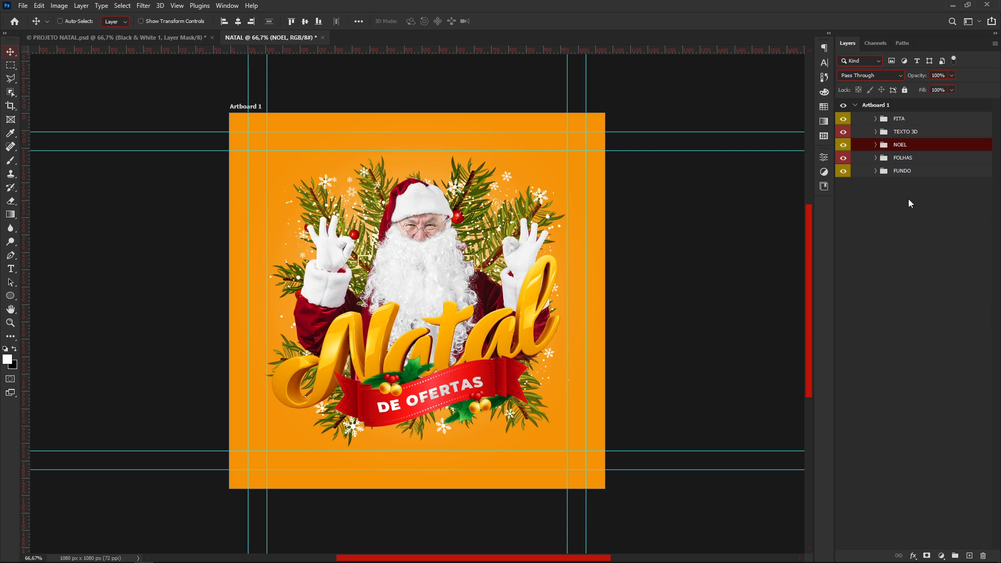
- Put the orange color fill layer of the FUNDO group in its own subgroup named Solif Color and collapse it
click(904, 170)
click(875, 172)
click(969, 210)
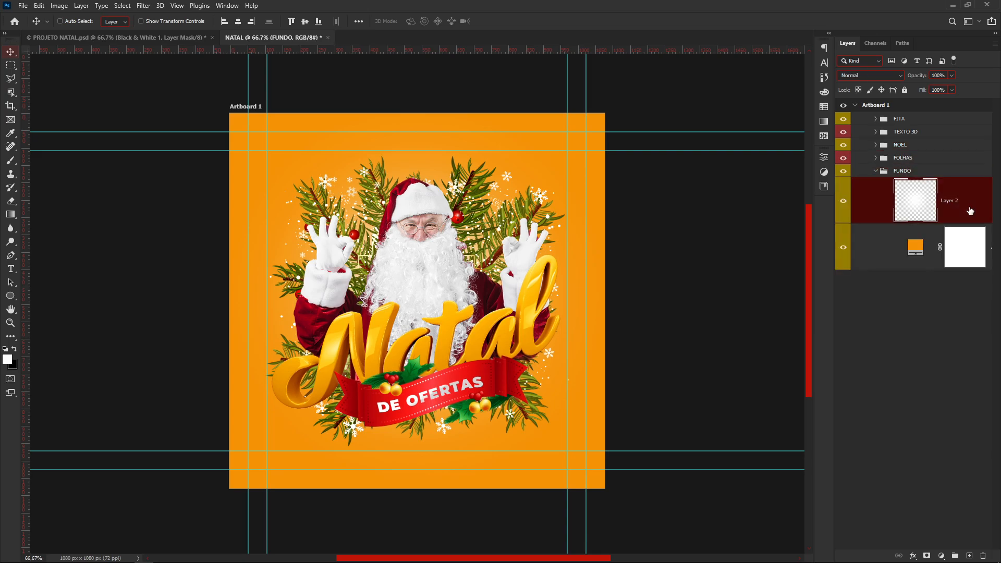
click(888, 307)
click(886, 255)
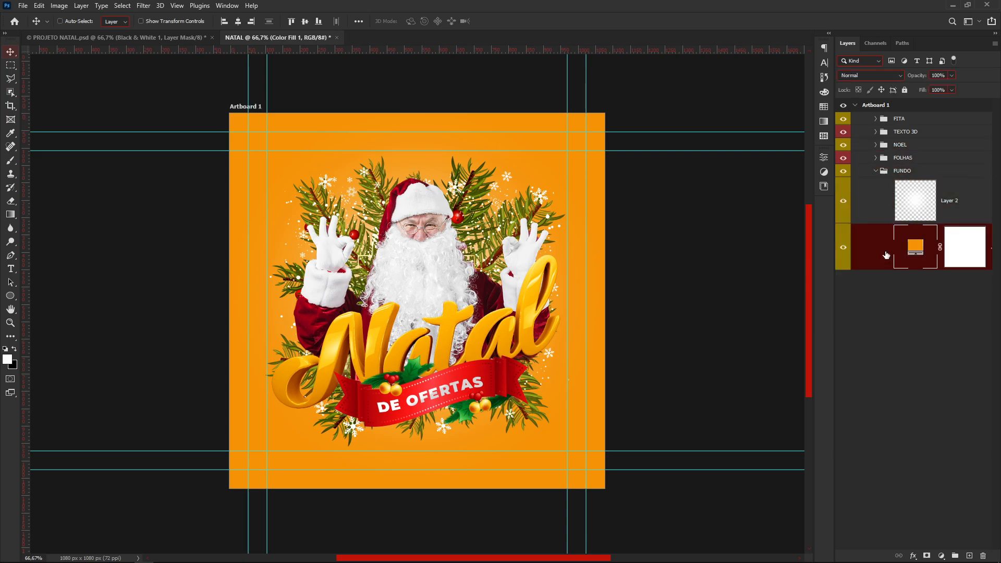
key(ctrl+g)
double_click(920, 231)
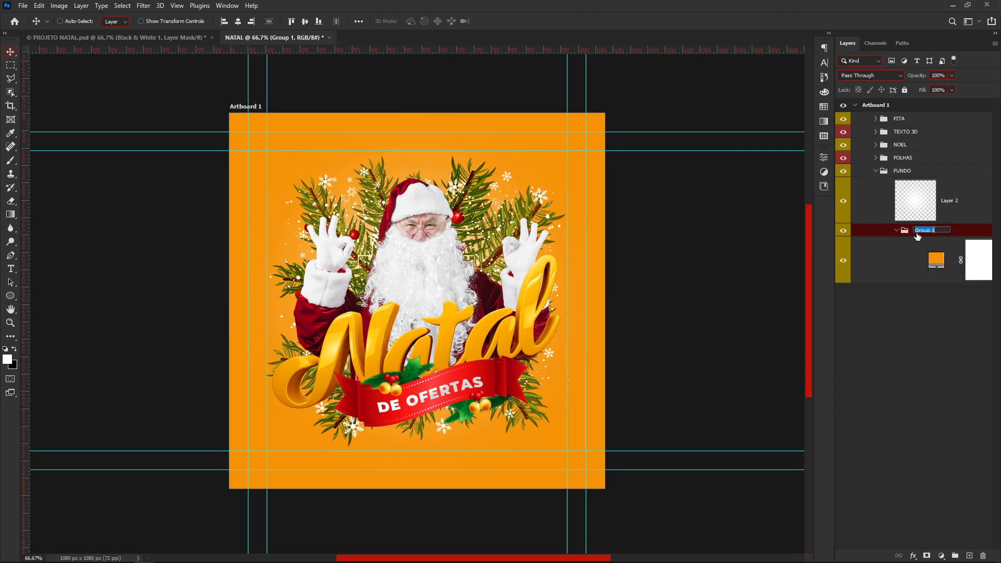
text(S)
click(897, 230)
click(896, 230)
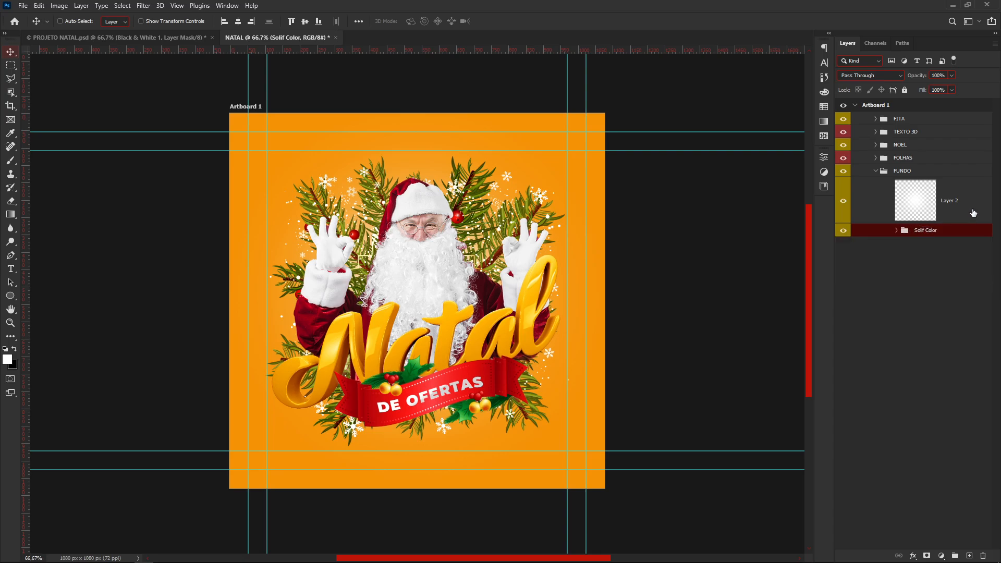
- Put the white glow on Layer 2 in its own subgroup named Foco de Luz
click(973, 213)
key(ctrl+g)
double_click(922, 184)
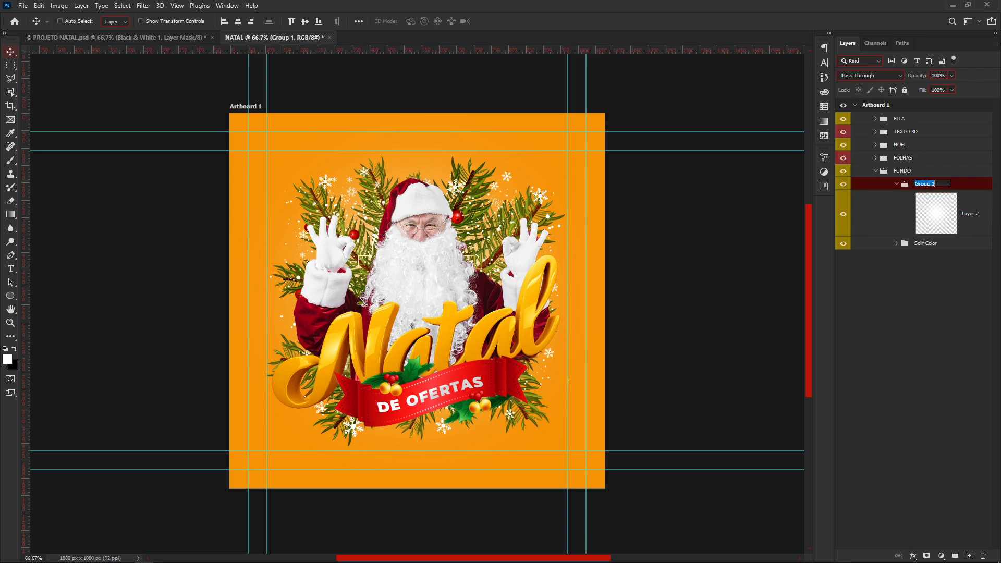
text(Foco de Luz)
key(Return)
- Enlarge the white glow on Layer 2 to about 128.80 % and collapse the Foco de Luz group
click(980, 218)
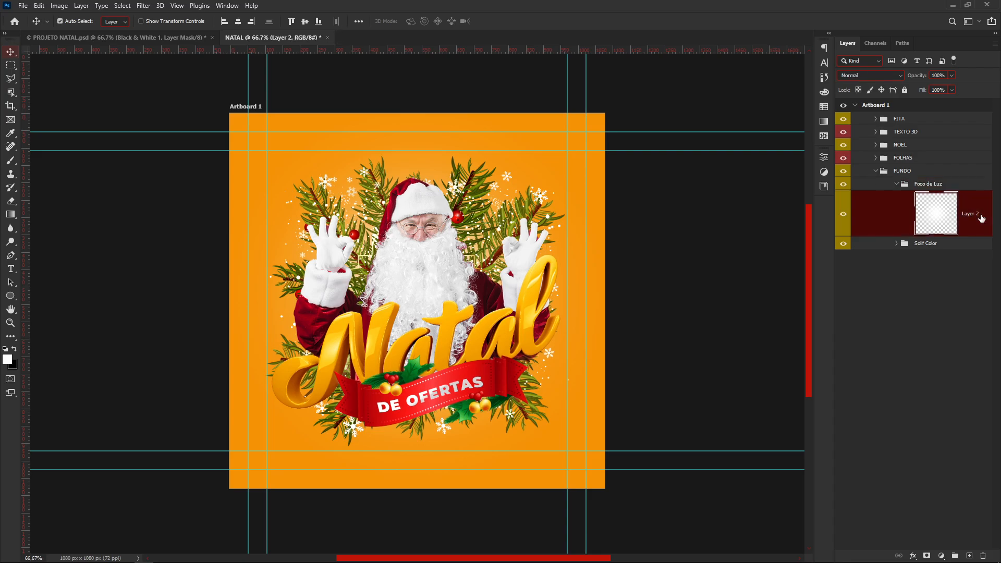
key(ctrl+t)
drag(198, 74, 110, 52)
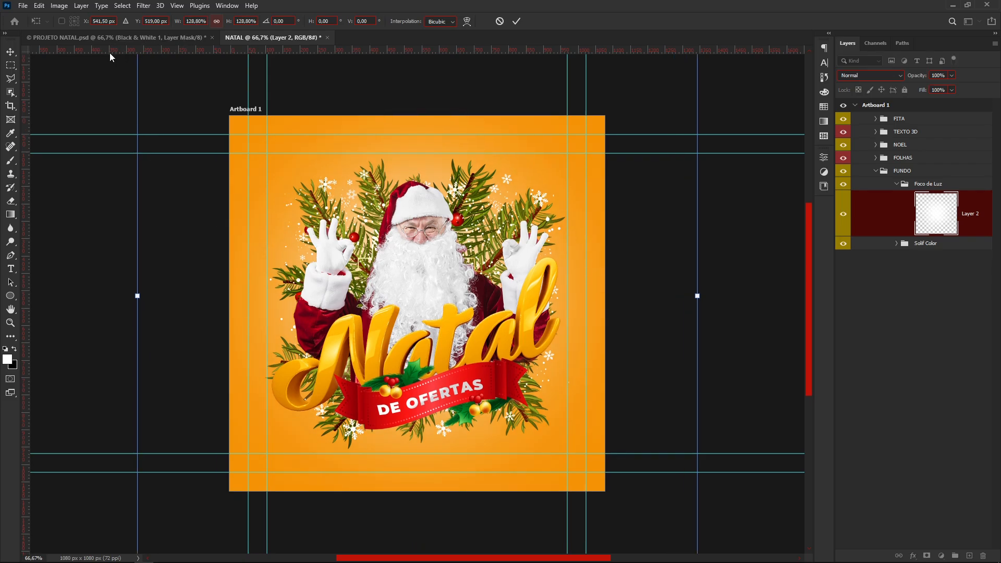
key(Return)
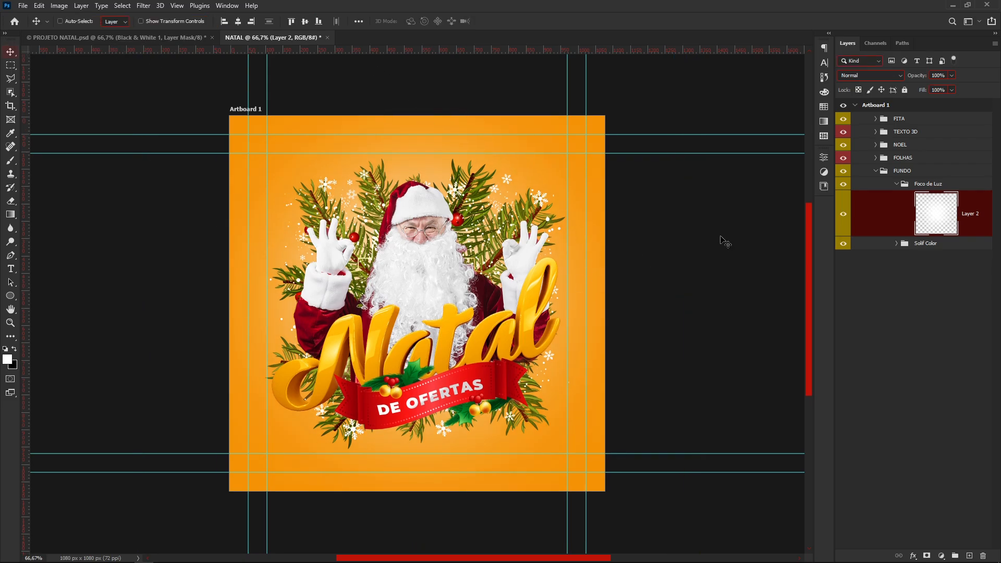
click(897, 184)
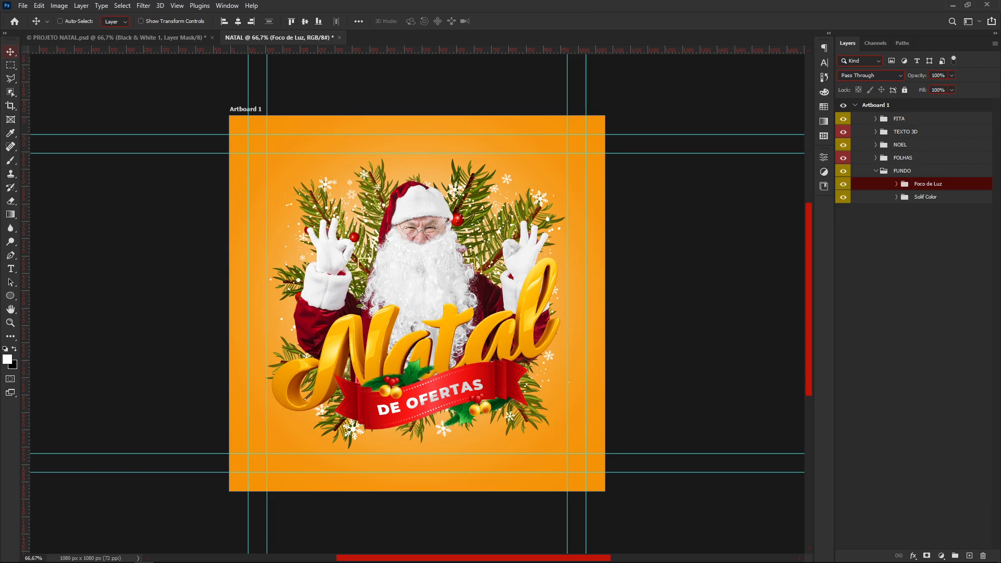
- Place the Textura-VHS-(3) image from the Texturas folder above Foco de Luz in the FUNDO group, filling the artboard
mouse_move(313, 562)
click(177, 555)
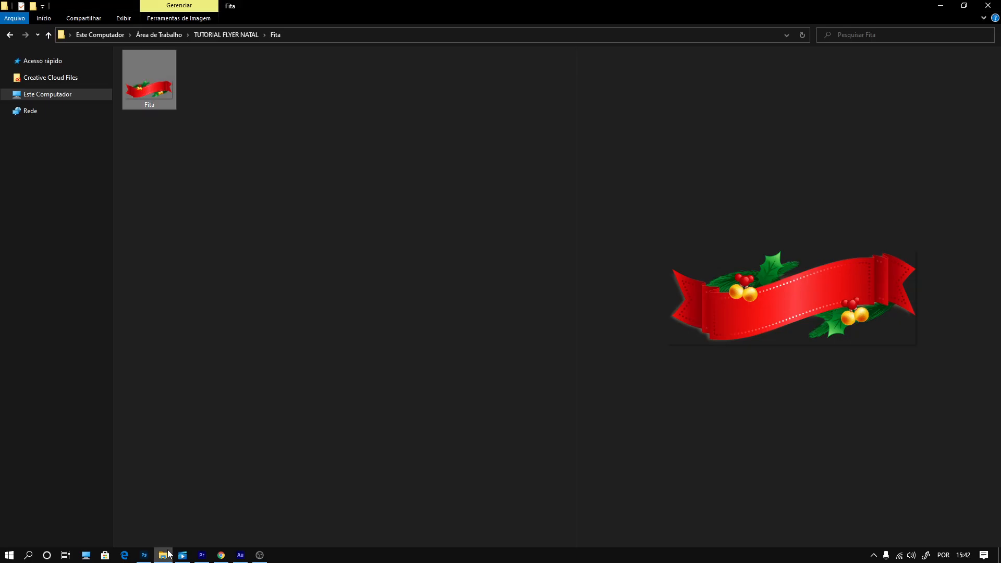
key(alt+Left)
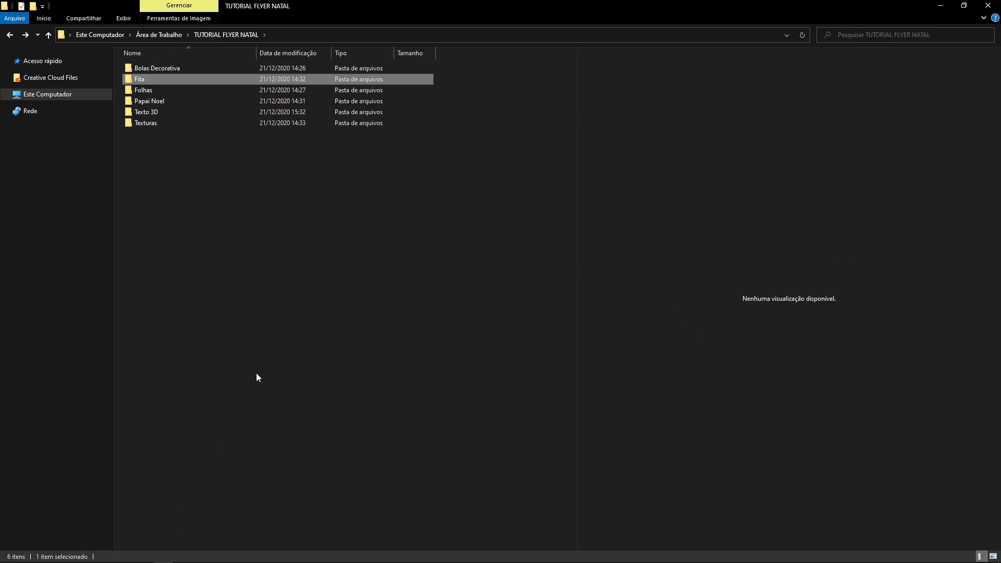
double_click(152, 124)
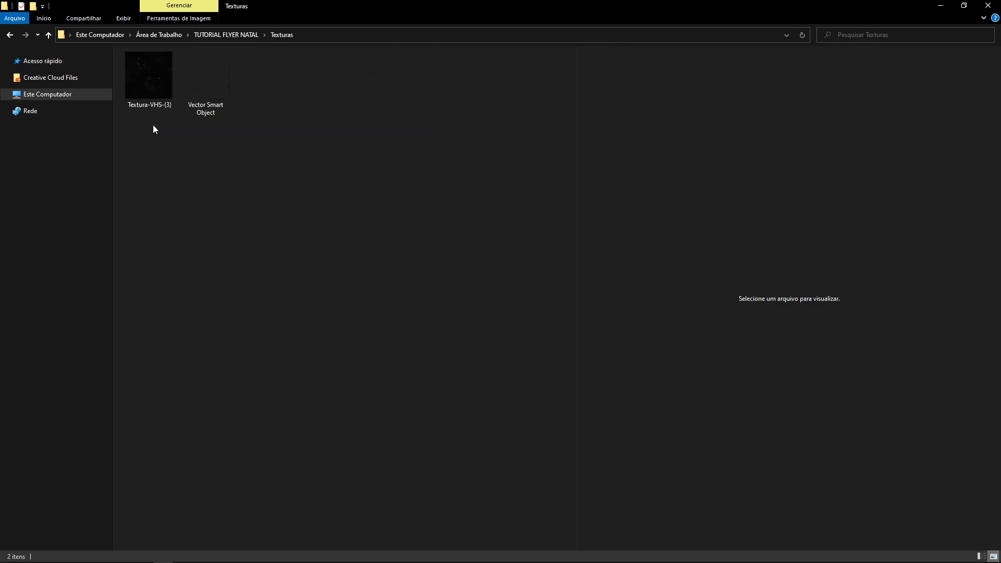
click(156, 99)
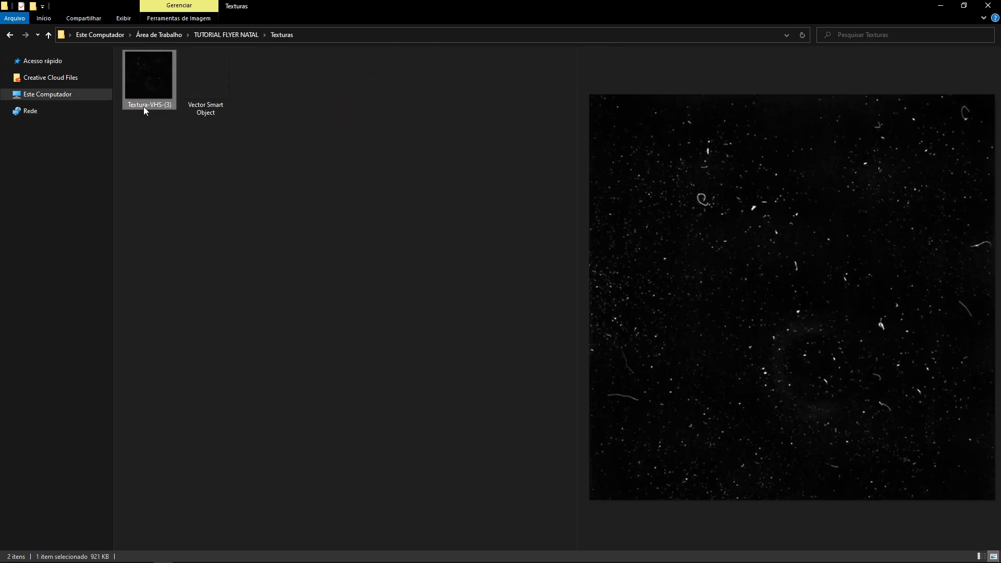
drag(151, 86, 520, 238)
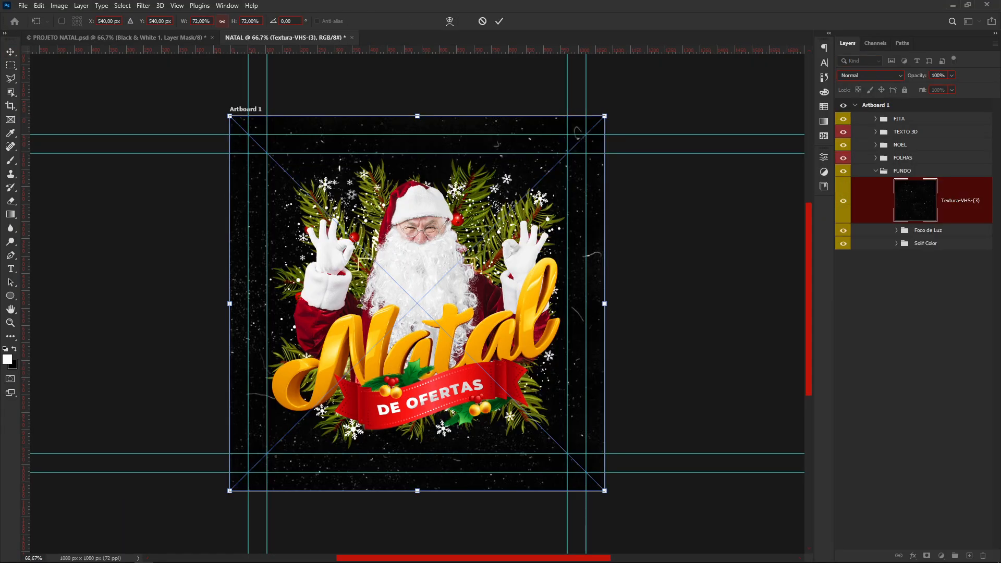
key(Return)
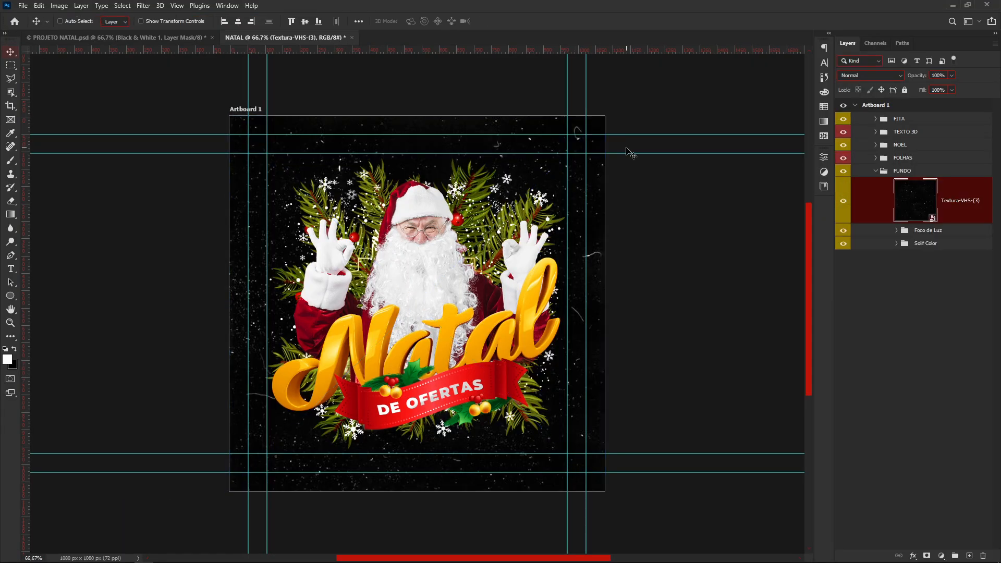
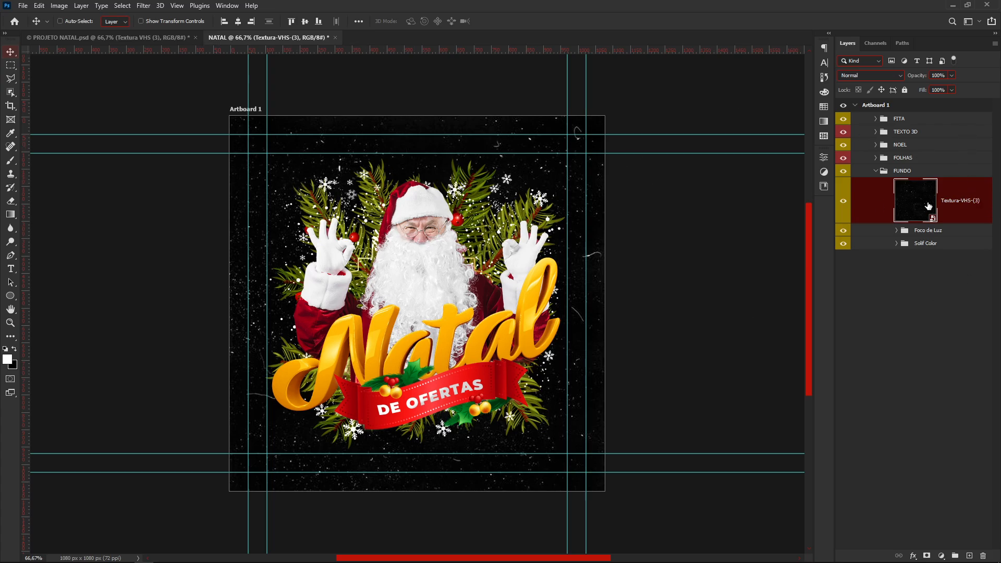
- Set the Textura-VHS-(3) layer to Linear Dodge (Add) with 30% fill, collapse the FUNDO group and preview the flyer without guides
click(873, 76)
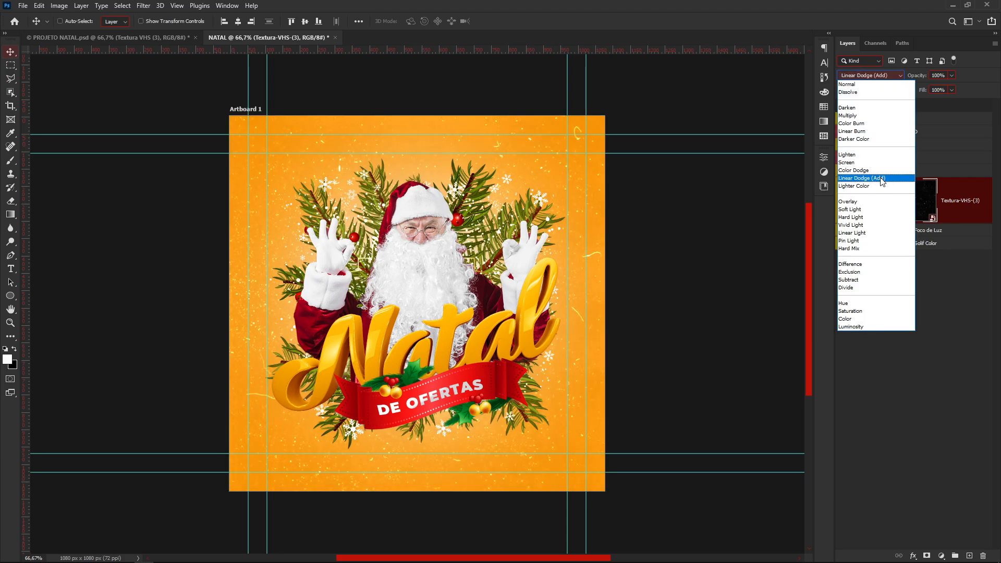
click(880, 179)
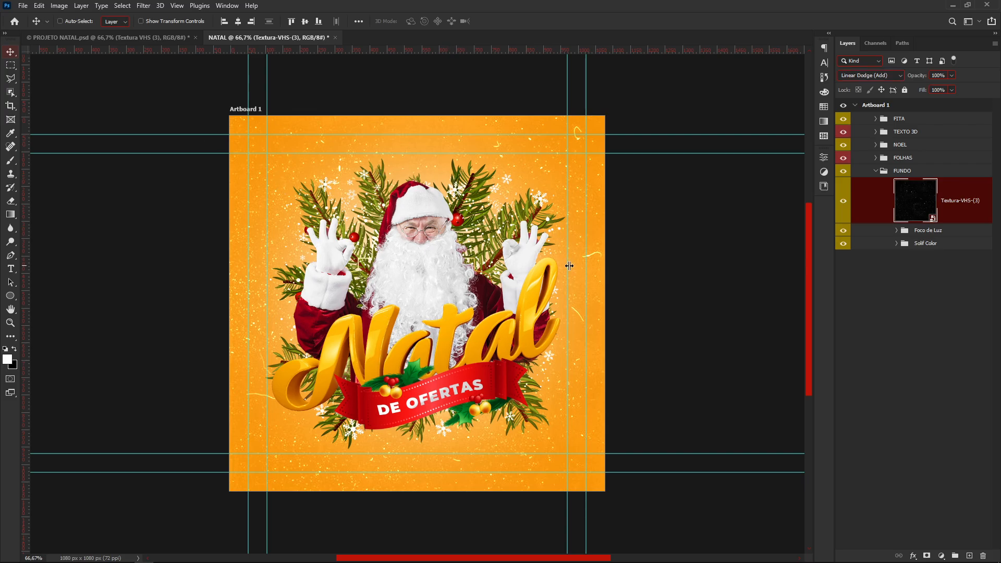
click(886, 273)
click(880, 209)
drag(949, 86, 938, 87)
text(30)
click(961, 291)
click(875, 171)
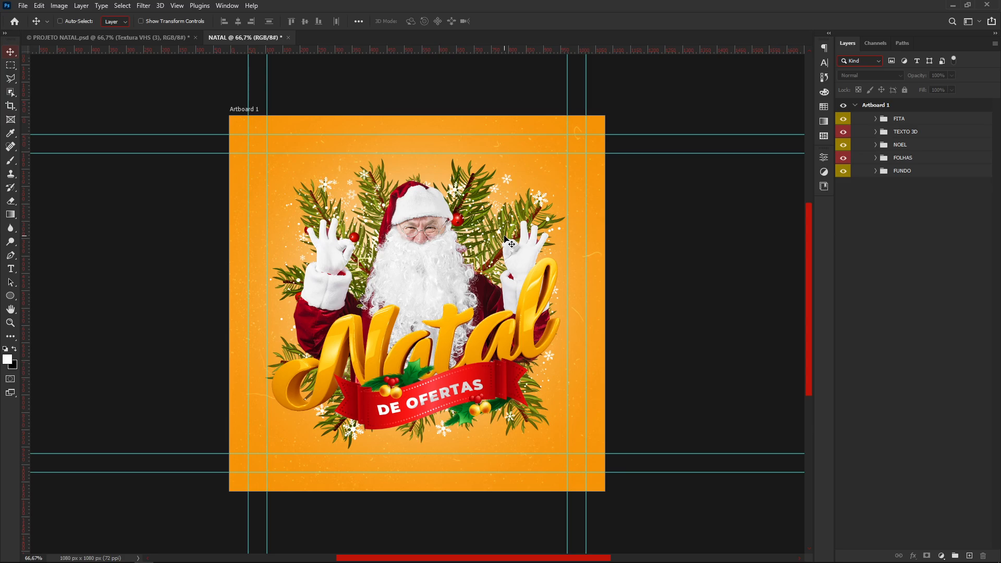
key(ctrl+h)
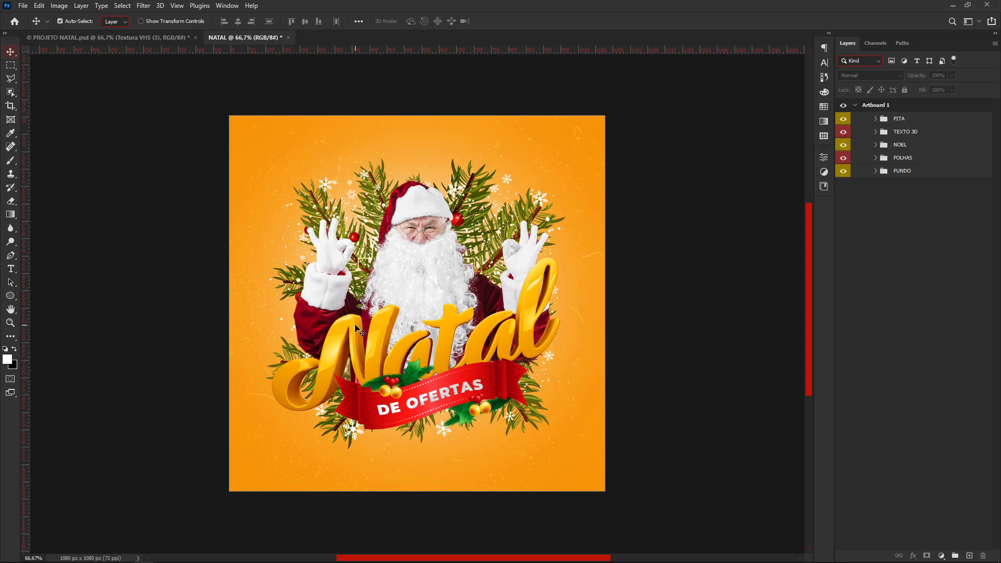
key(ctrl+h)
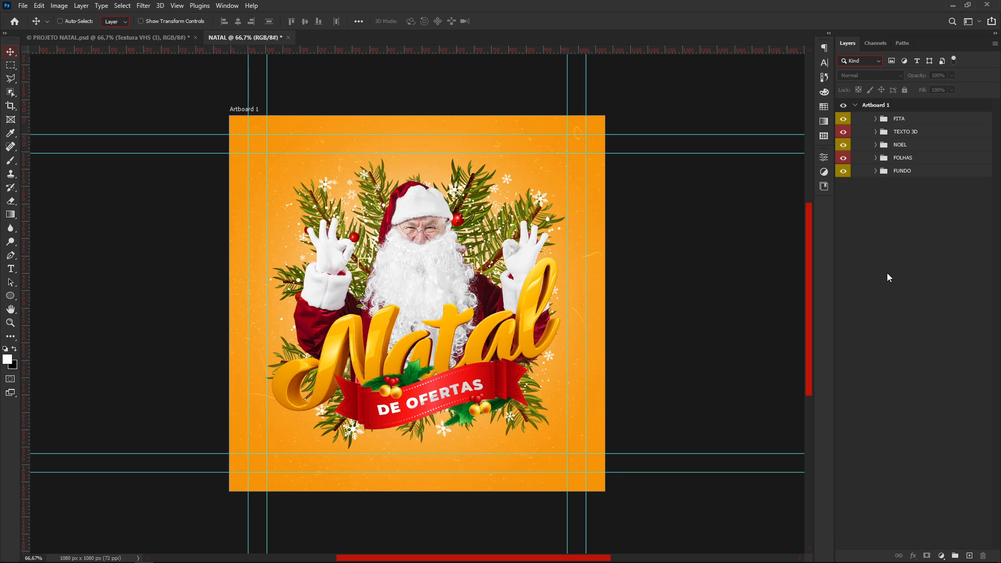
- Try a canvas guide layout of three columns and three rows with a 0 px column gutter, and undo it
click(177, 6)
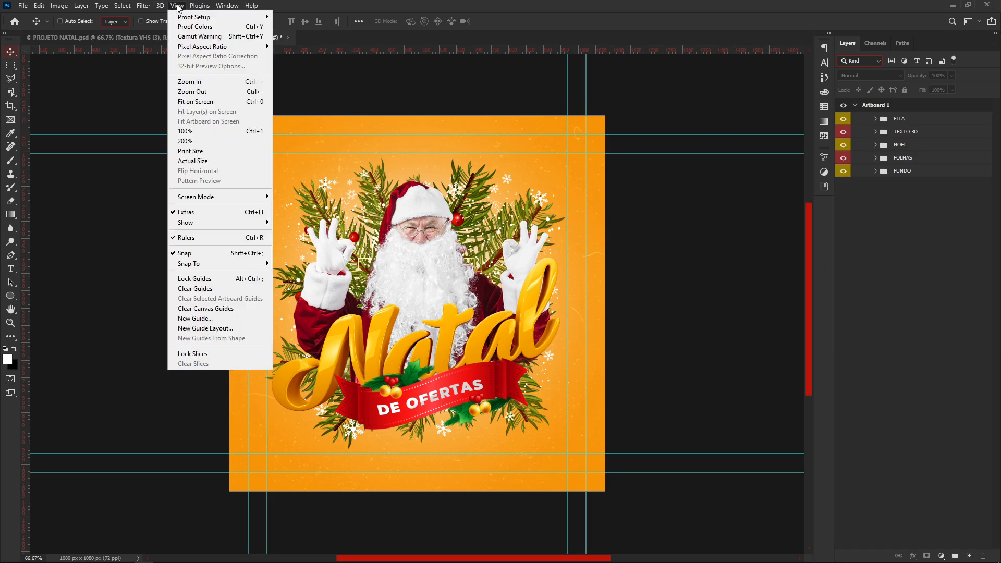
click(202, 328)
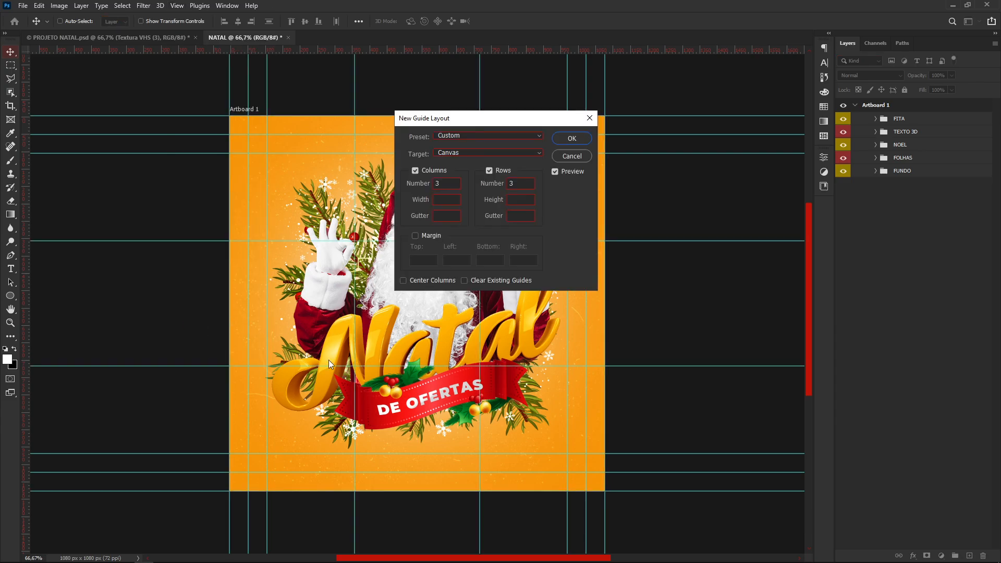
click(469, 137)
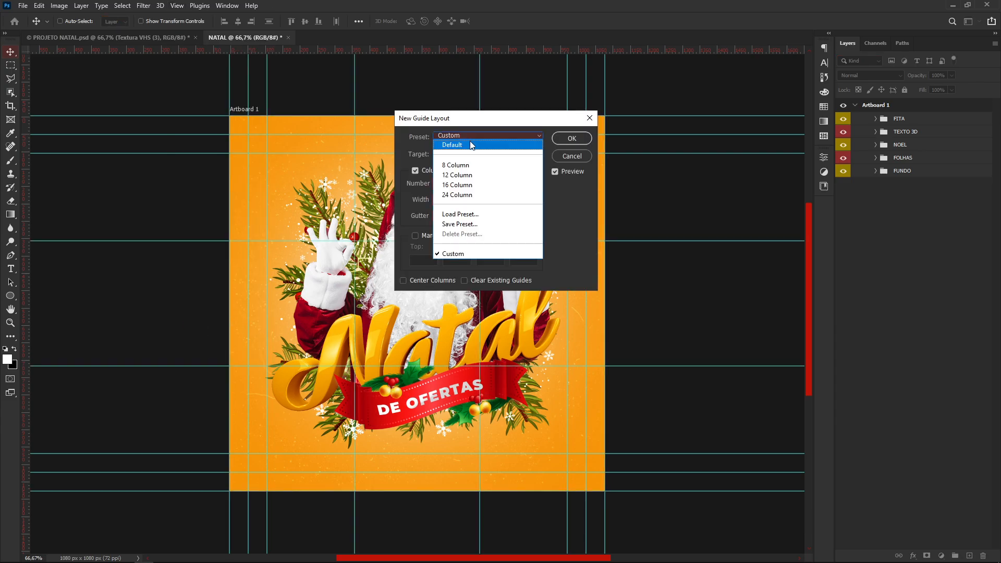
click(469, 144)
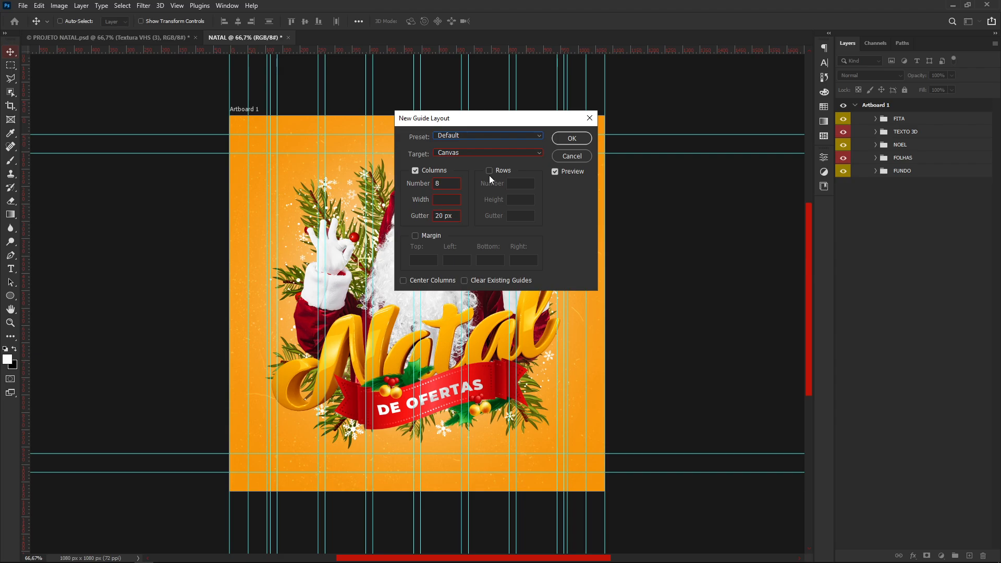
click(489, 171)
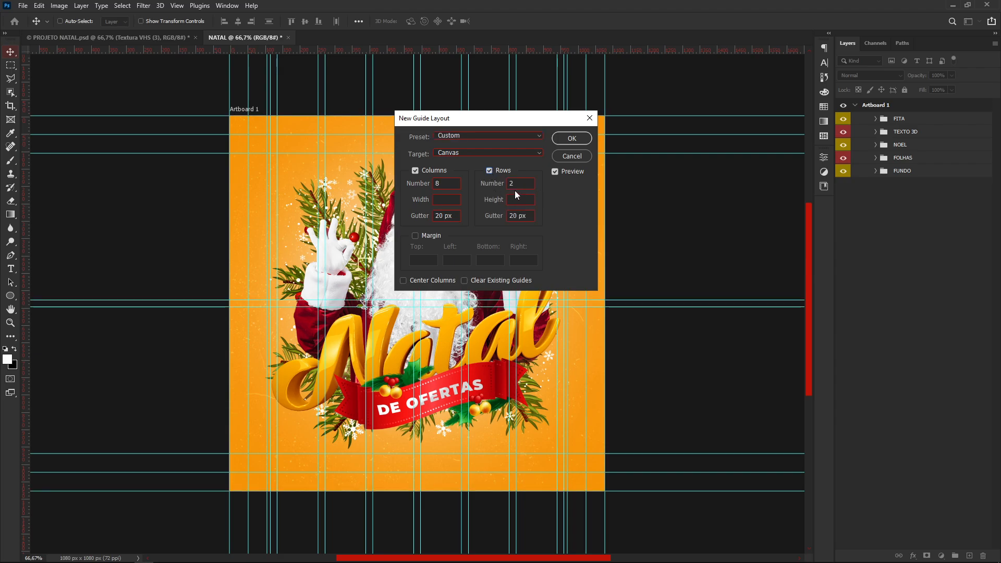
double_click(450, 179)
text(38)
key(Tab)
text(3)
double_click(446, 183)
text(3)
click(449, 216)
text(0)
key(Tab)
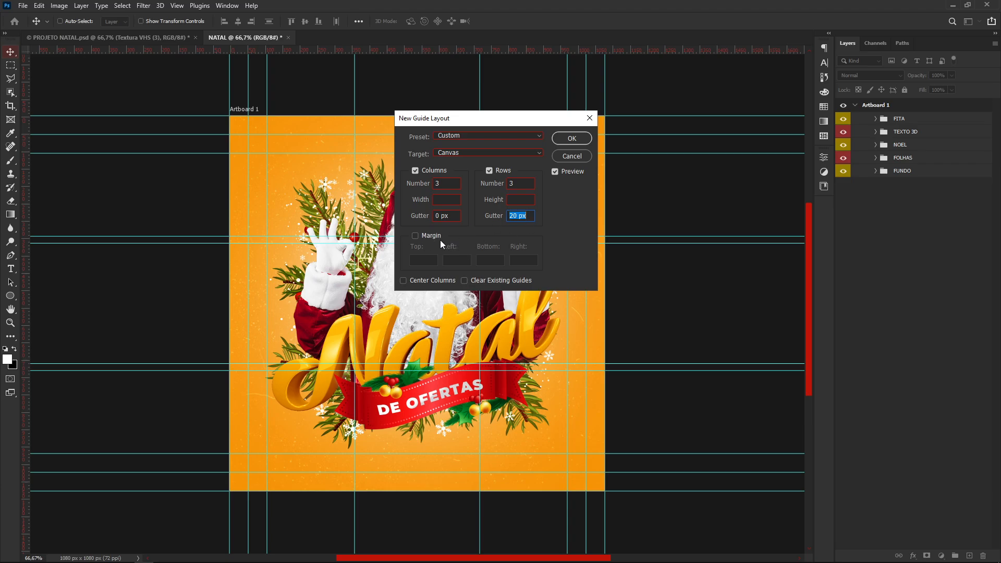
click(573, 139)
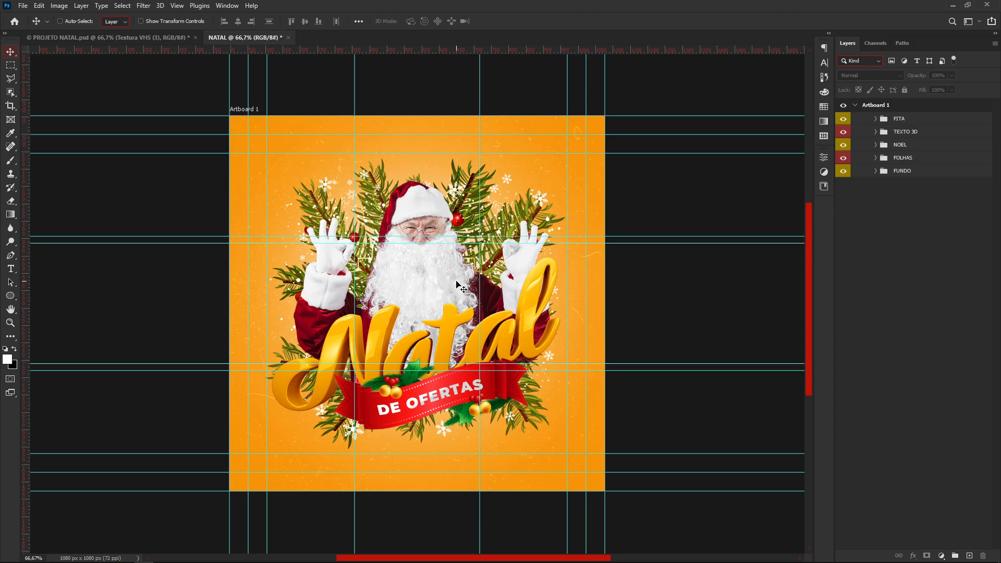
key(ctrl+z)
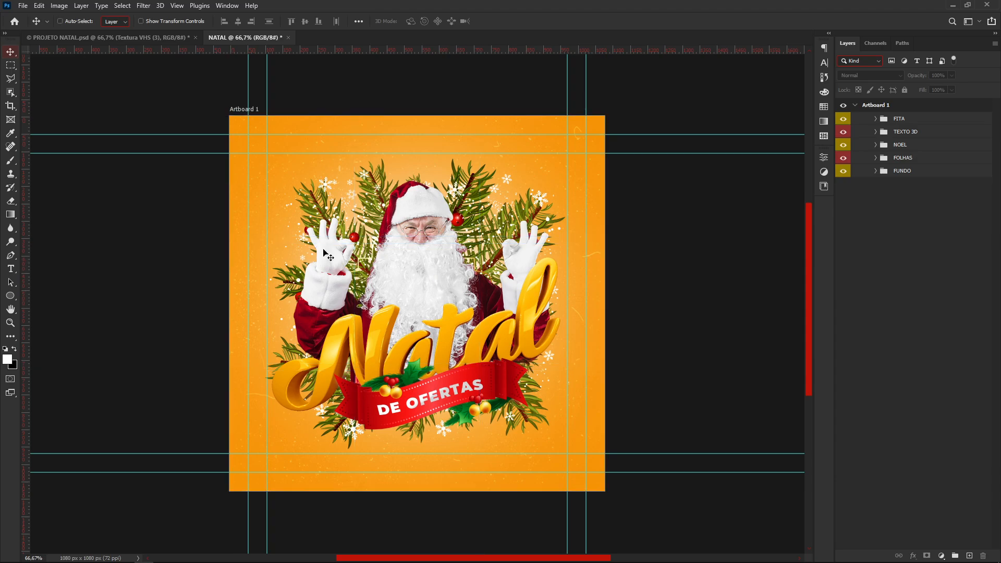
- Add a canvas guide layout of three columns and three rows with the row gutter set to 0
click(177, 6)
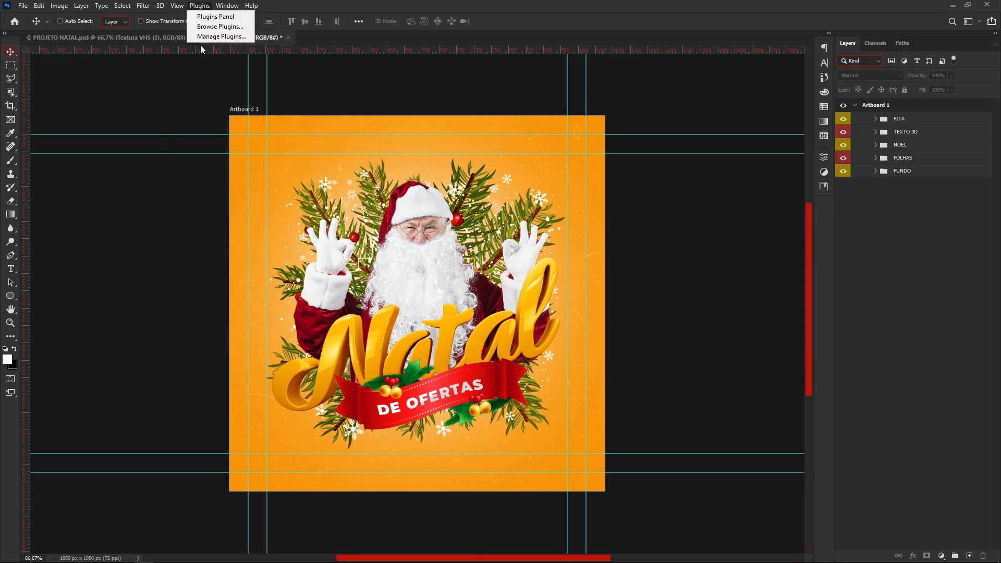
click(235, 328)
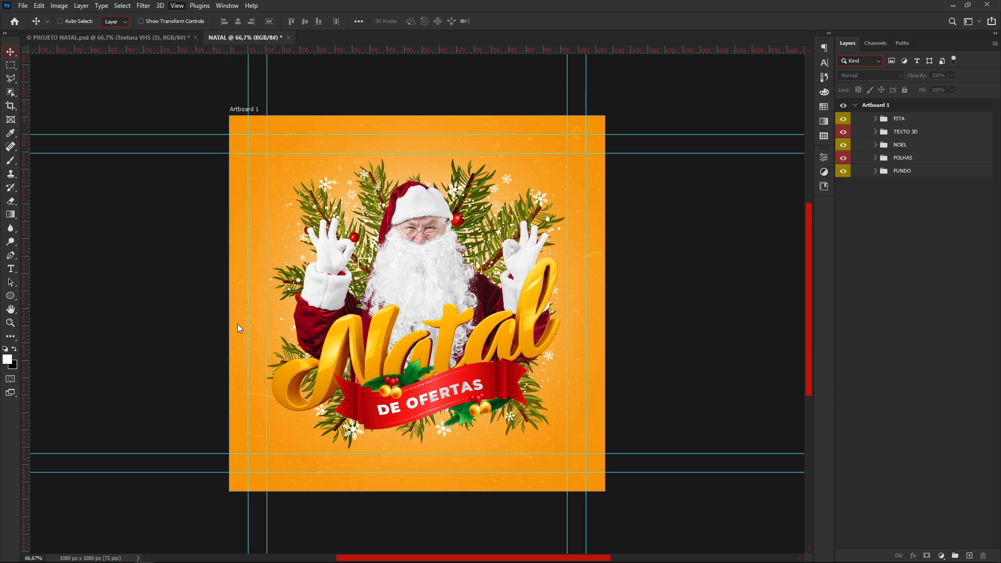
double_click(529, 216)
text(0)
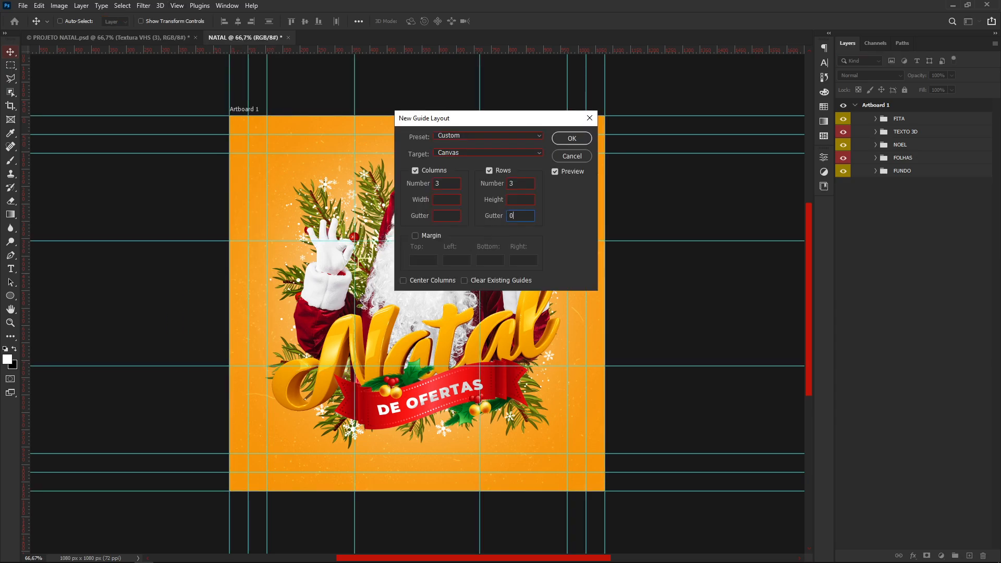
click(572, 140)
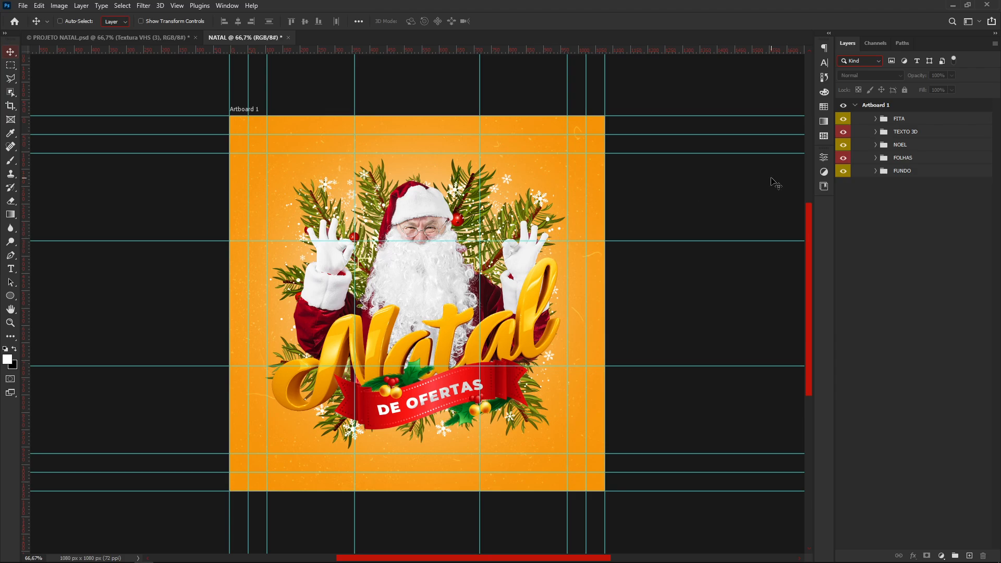
- Nudge the NOEL group slightly to the left to center Santa between the middle guides
click(899, 149)
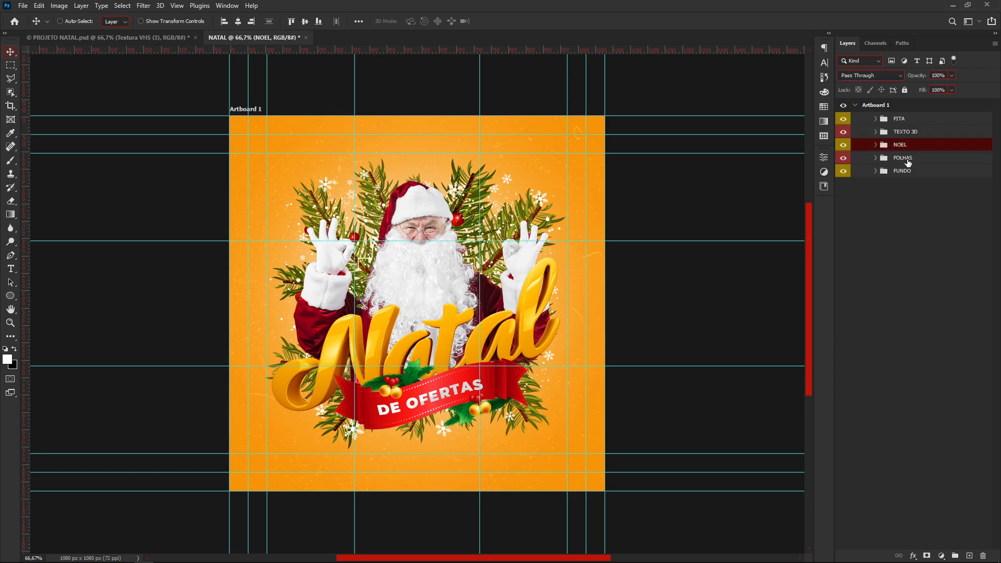
click(906, 159)
click(909, 146)
key(Left)
key(Left)
key(Left)
key(Left)
key(Left)
key(Left)
key(Left)
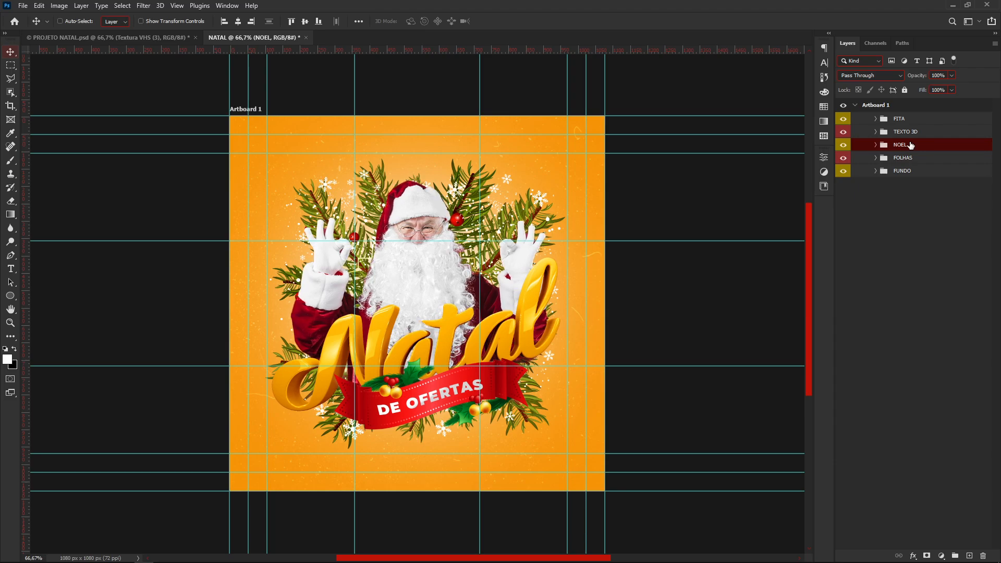
key(Left)
key(Left)
key(Left)
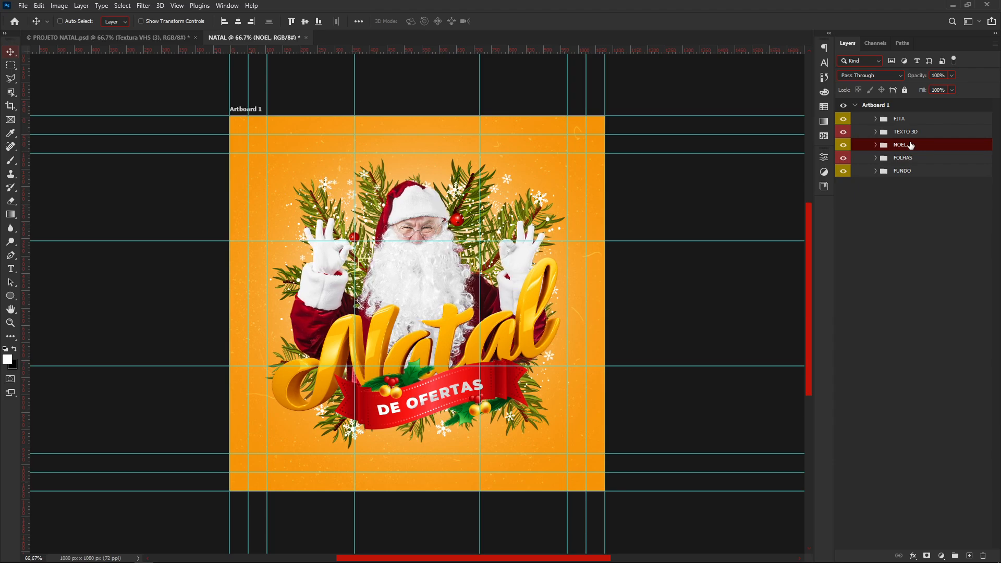
click(911, 264)
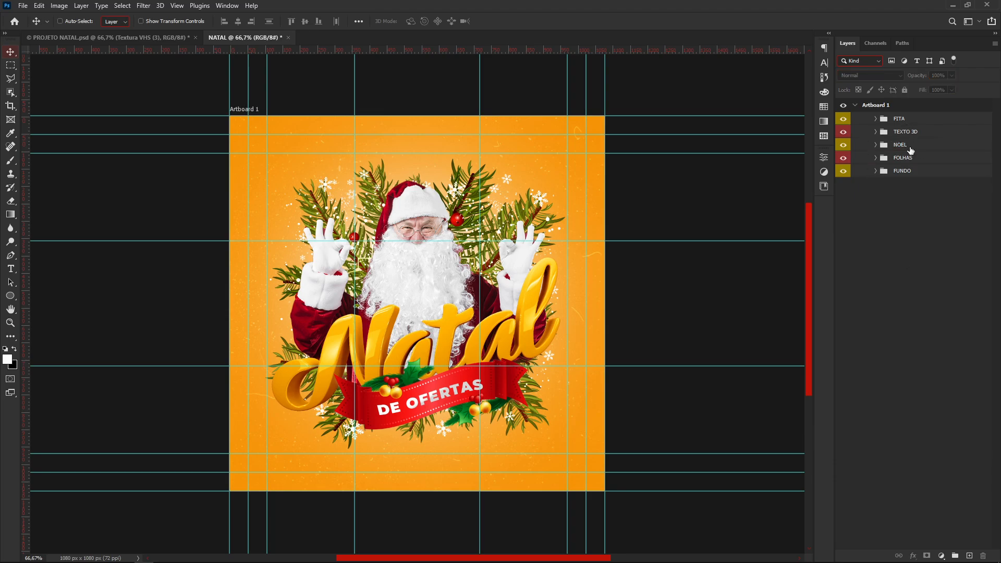
- Nudge the FITA ribbon group slightly down and to the left to center it under the Natal lettering, checking it without guides
click(903, 120)
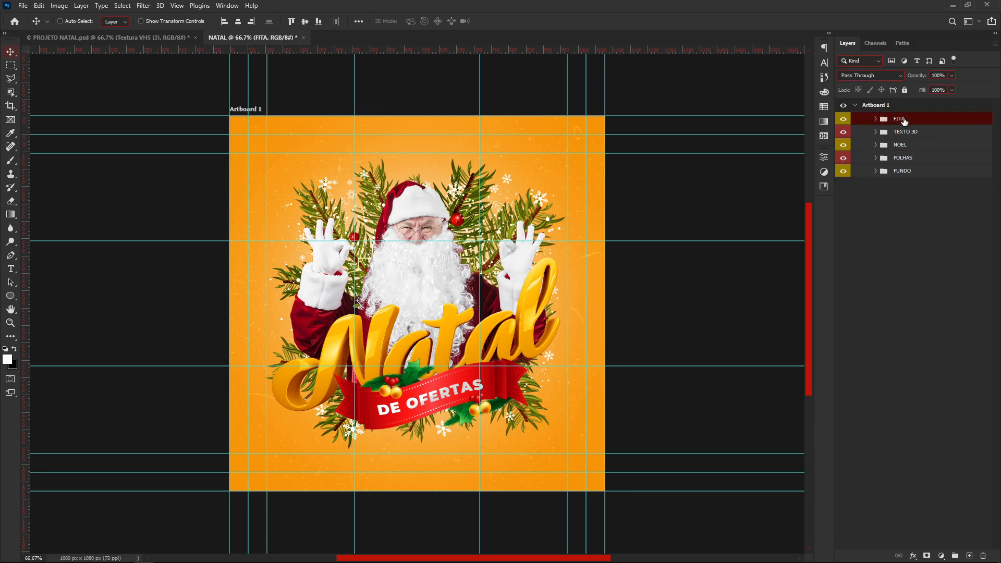
key(Down)
key(Down)
key(Down)
key(Down)
key(Down)
key(Down)
key(Down)
key(Down)
key(Down)
key(Down)
key(Left)
key(Left)
key(Left)
key(Left)
key(Left)
key(Left)
key(Left)
key(Left)
key(Left)
key(Left)
key(Left)
key(Left)
key(Left)
key(Left)
key(Left)
key(Left)
key(Left)
key(Left)
key(Left)
key(Left)
key(Left)
key(Left)
key(Left)
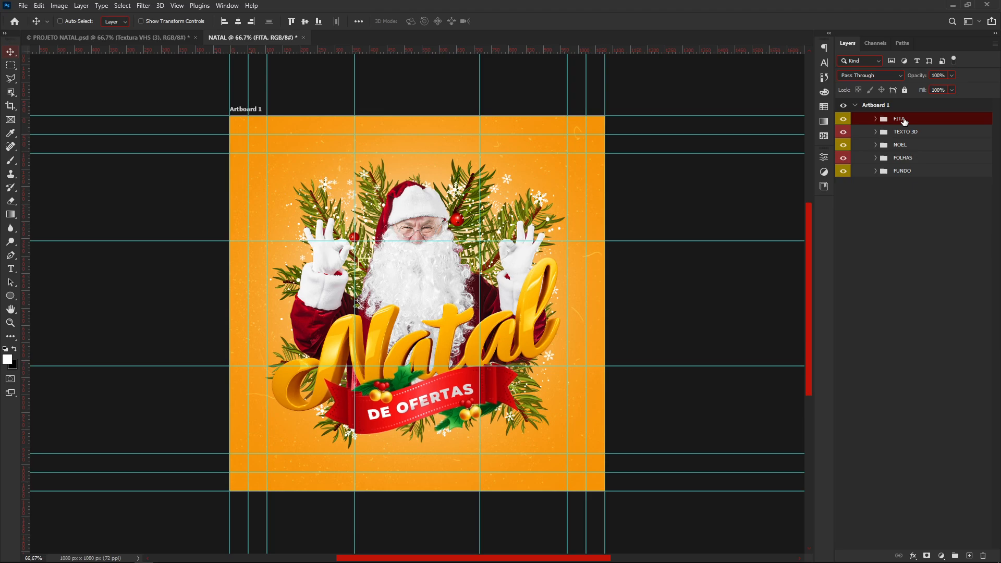
key(ctrl+h)
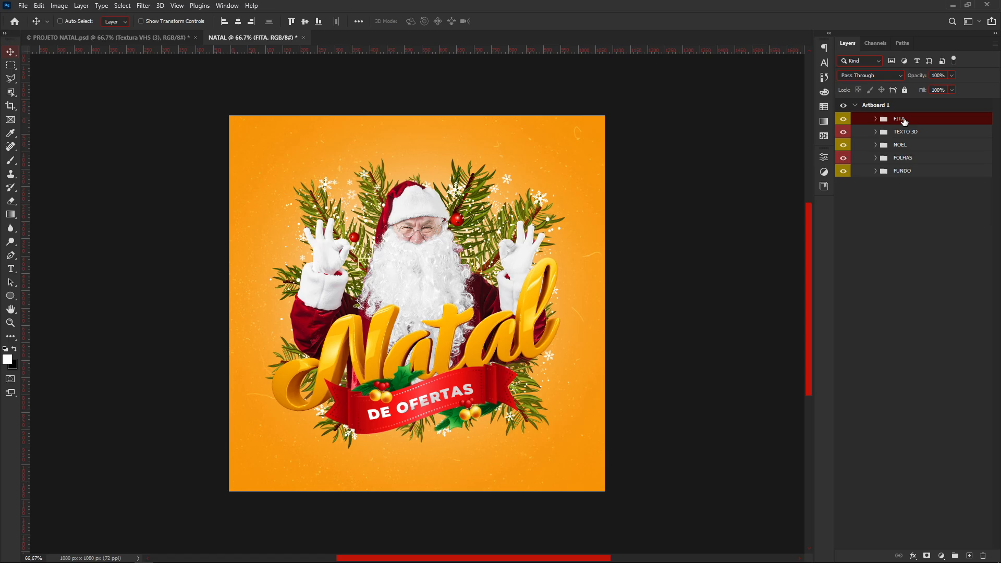
key(ctrl+h)
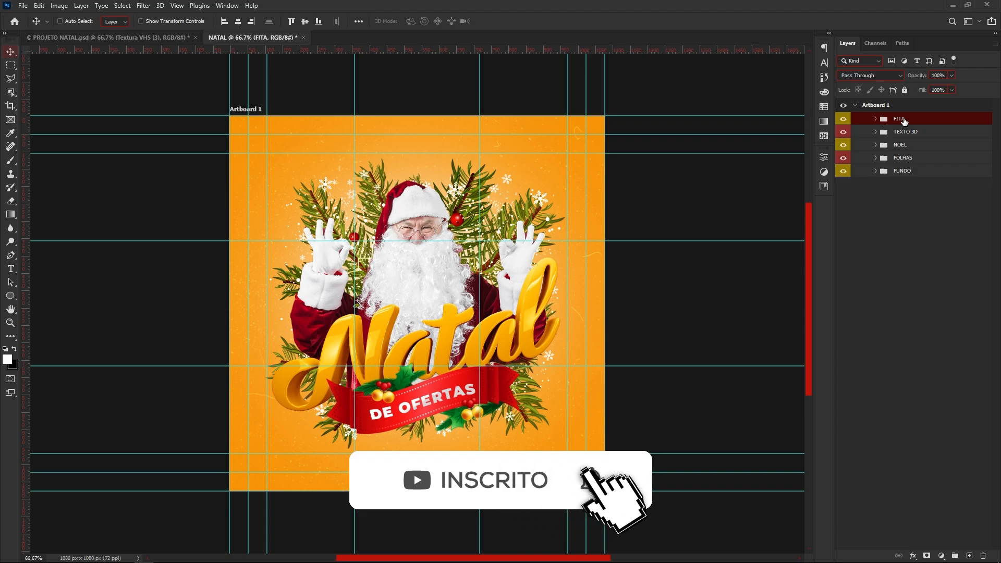
click(920, 208)
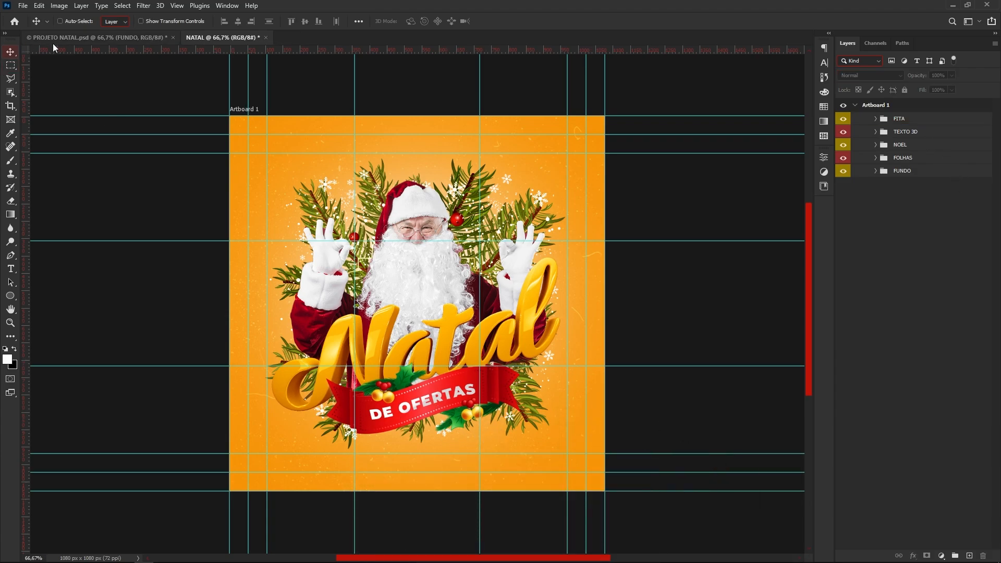
- Check the PROJETO NATAL.psd reference and place the Vector Smart Object bauble from the Bolas Decorativa folder into the NATAL document
click(99, 38)
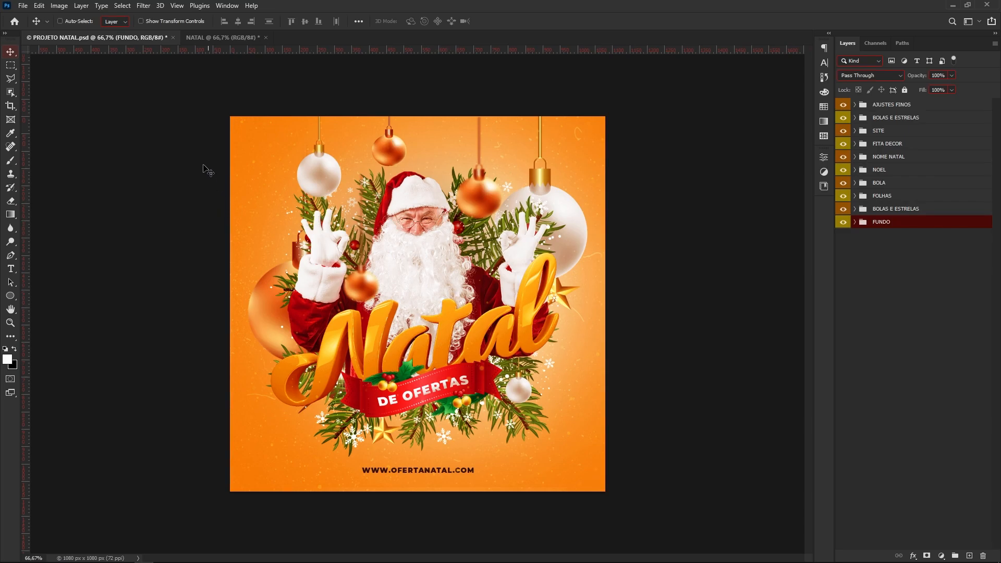
click(204, 37)
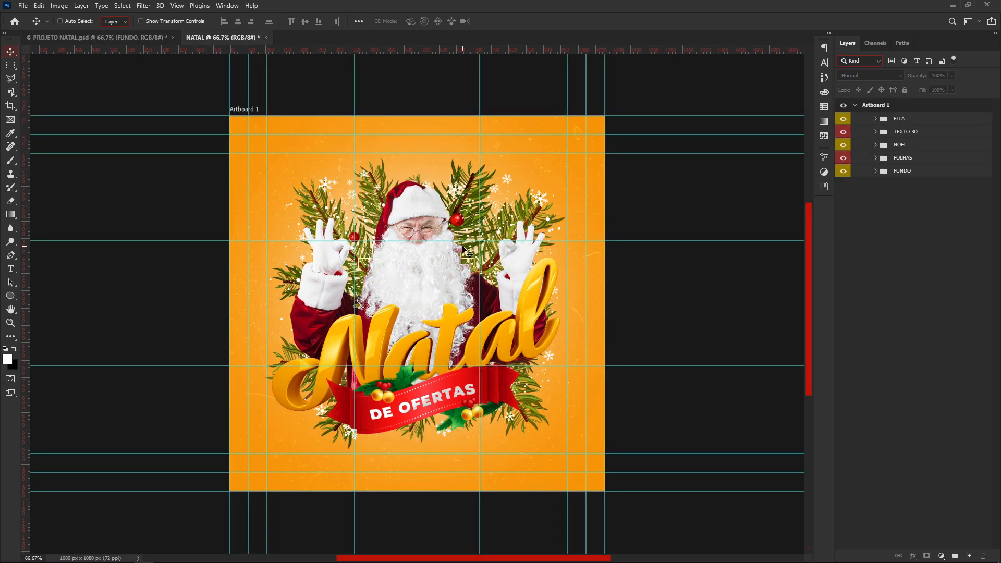
click(162, 555)
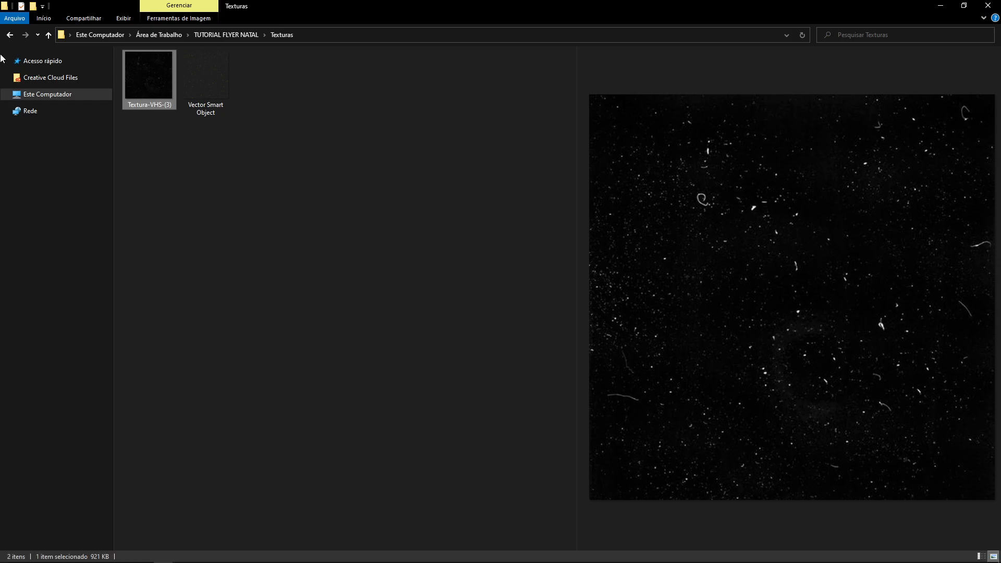
click(10, 36)
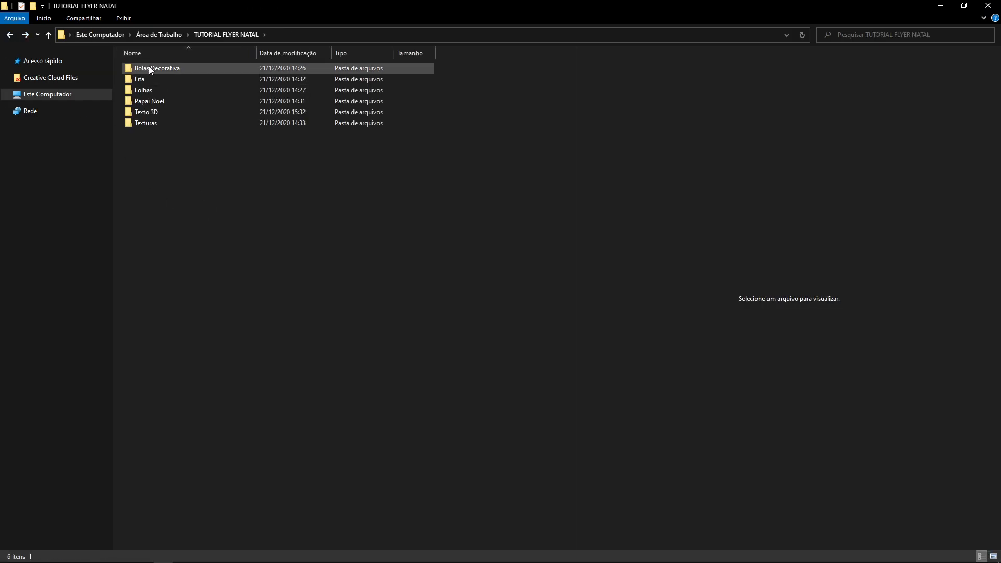
click(151, 67)
double_click(151, 67)
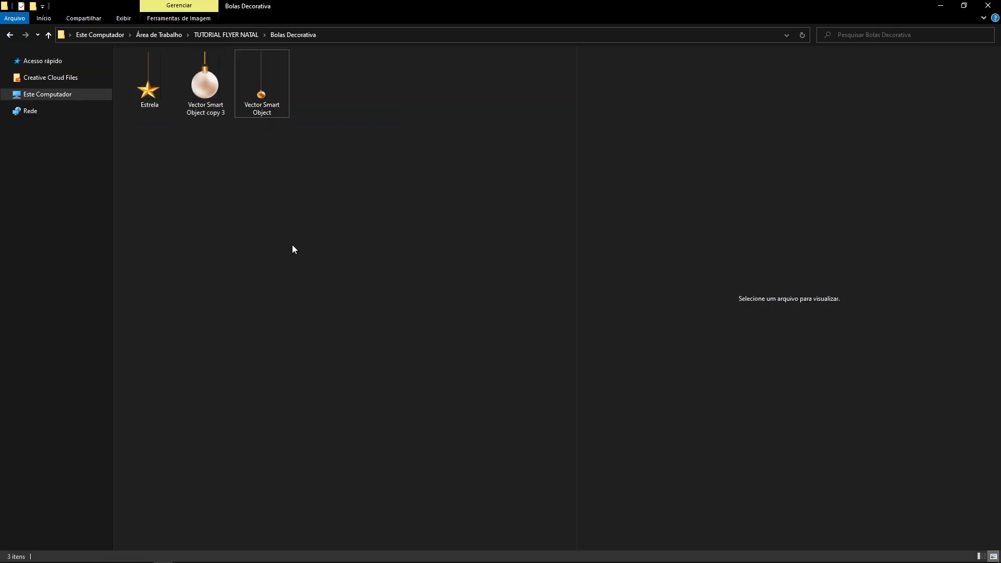
click(264, 86)
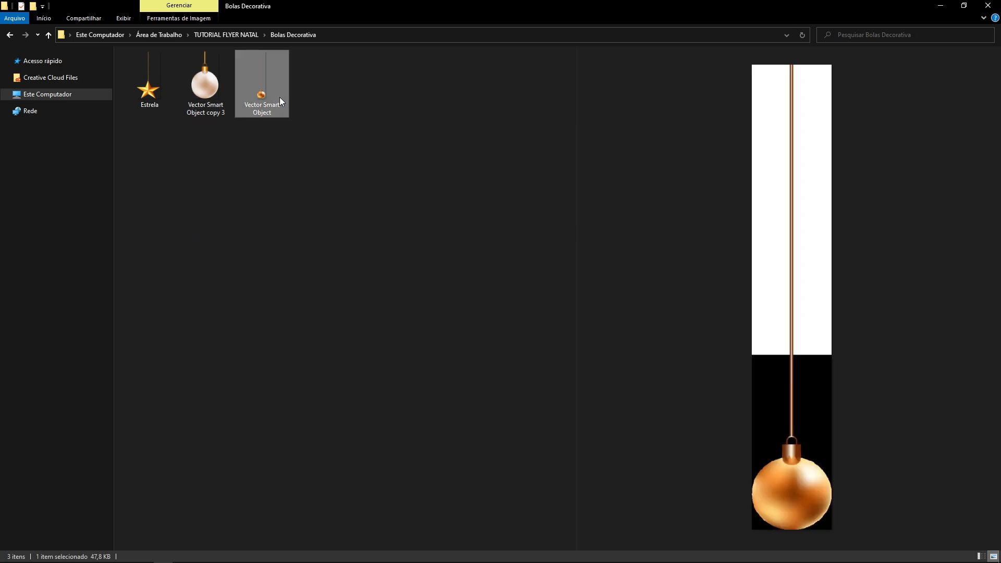
drag(258, 93, 337, 331)
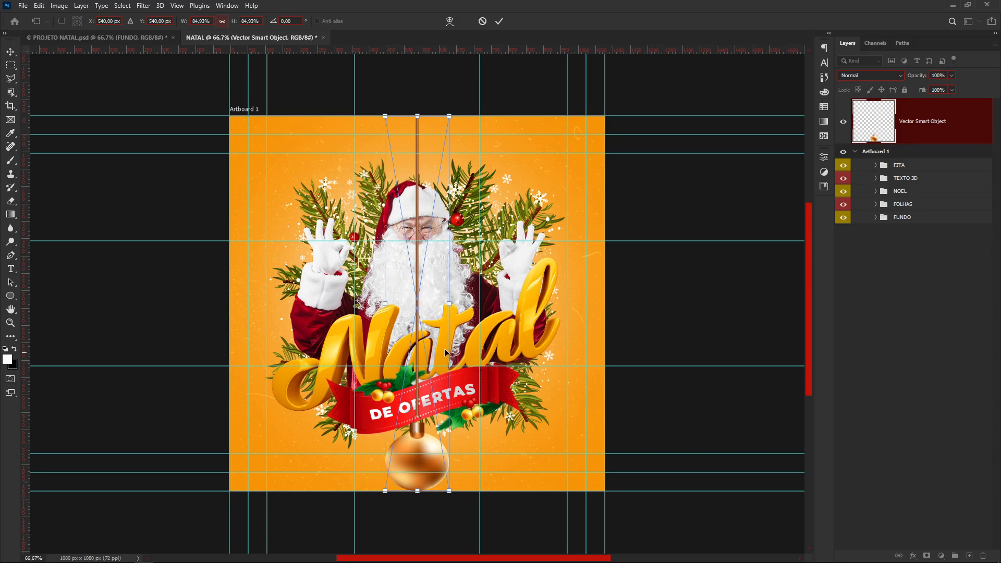
- Scale the placed gold bauble to about 155% and hang it from the artboard's top edge over Santa's raised hand on the left
drag(447, 304, 476, 303)
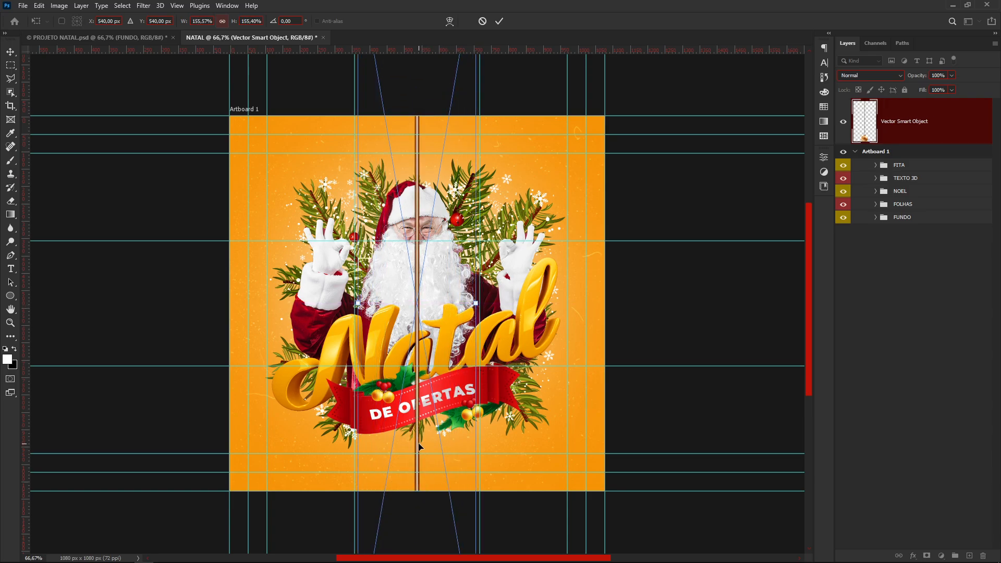
drag(418, 447, 315, 279)
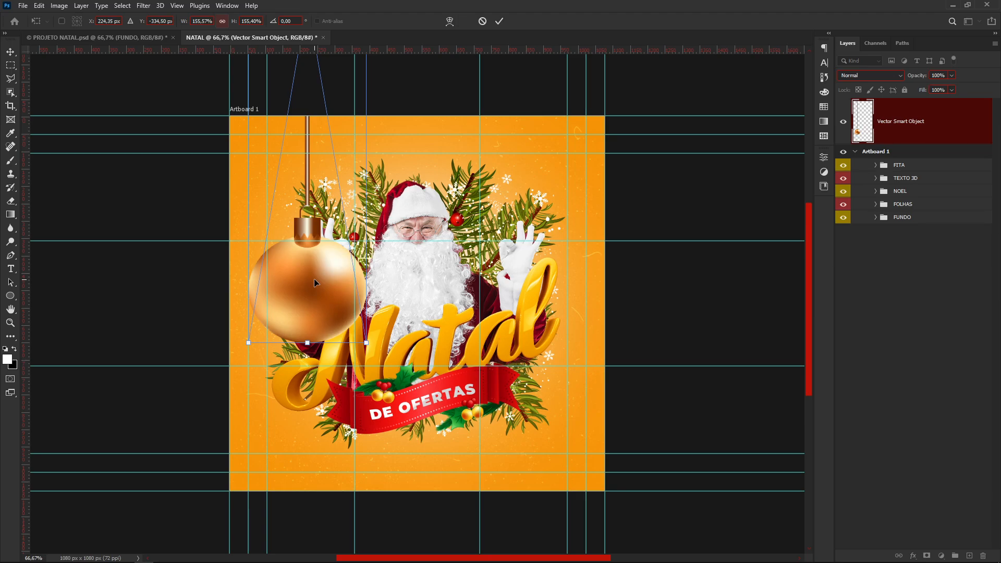
key(Return)
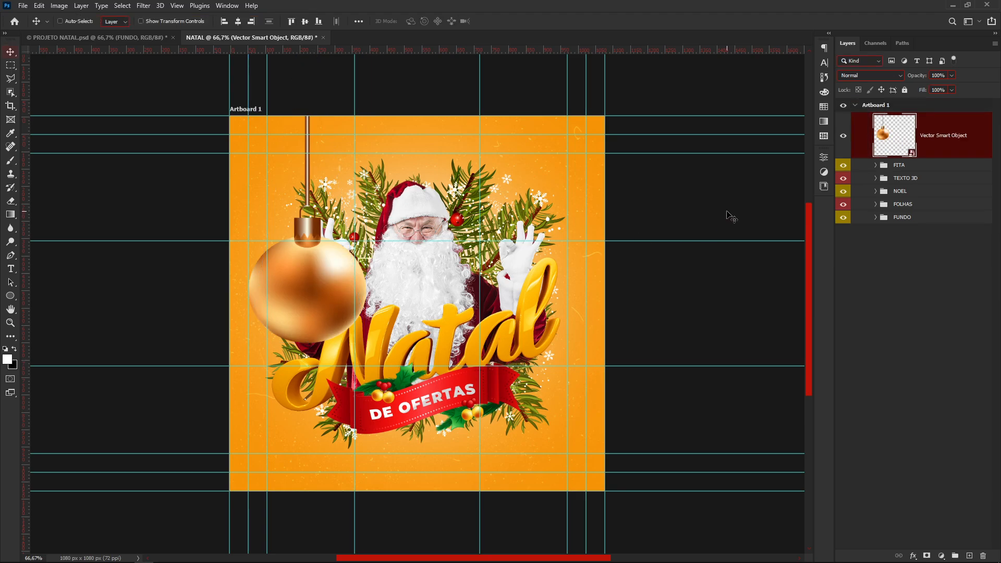
- Move the gold bauble layer beneath the FOLHAS group and lower the bauble until its base meets the nearest horizontal guide
drag(947, 151, 909, 211)
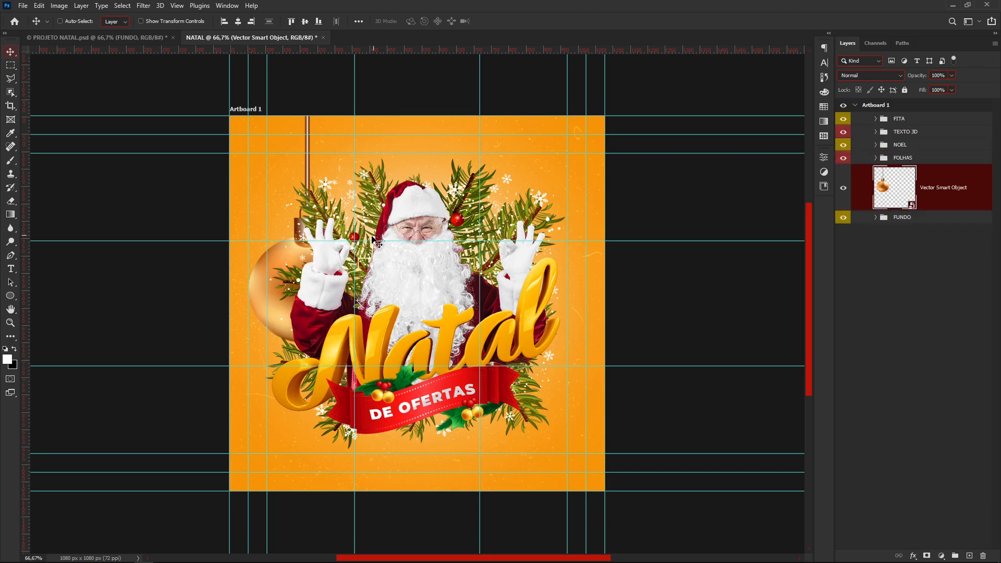
key(ctrl+t)
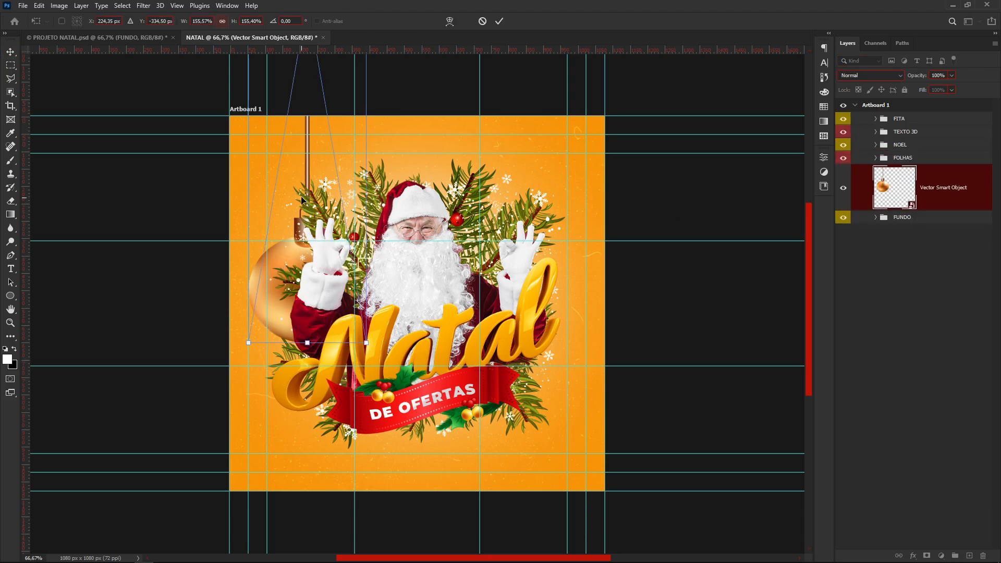
drag(326, 151, 325, 177)
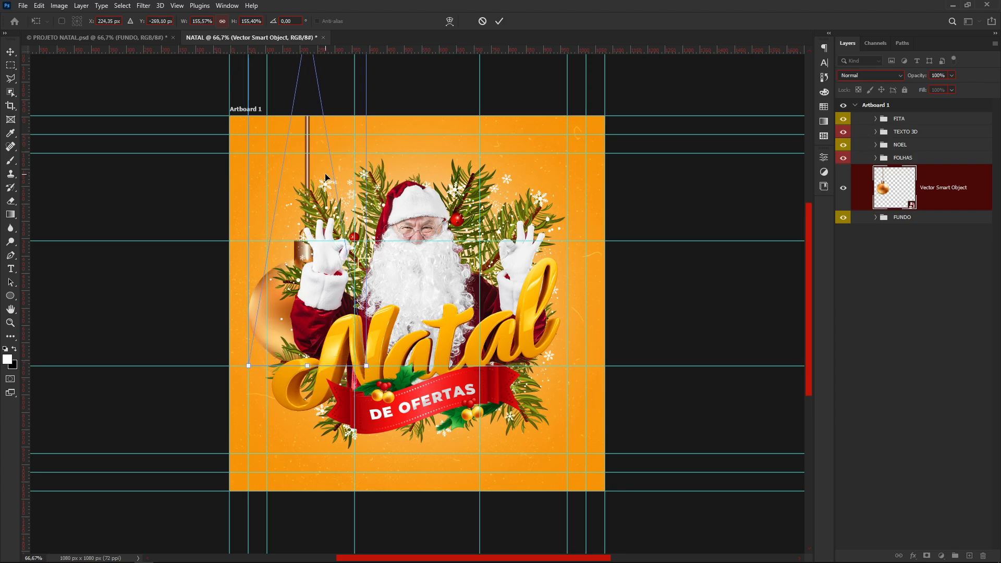
key(Return)
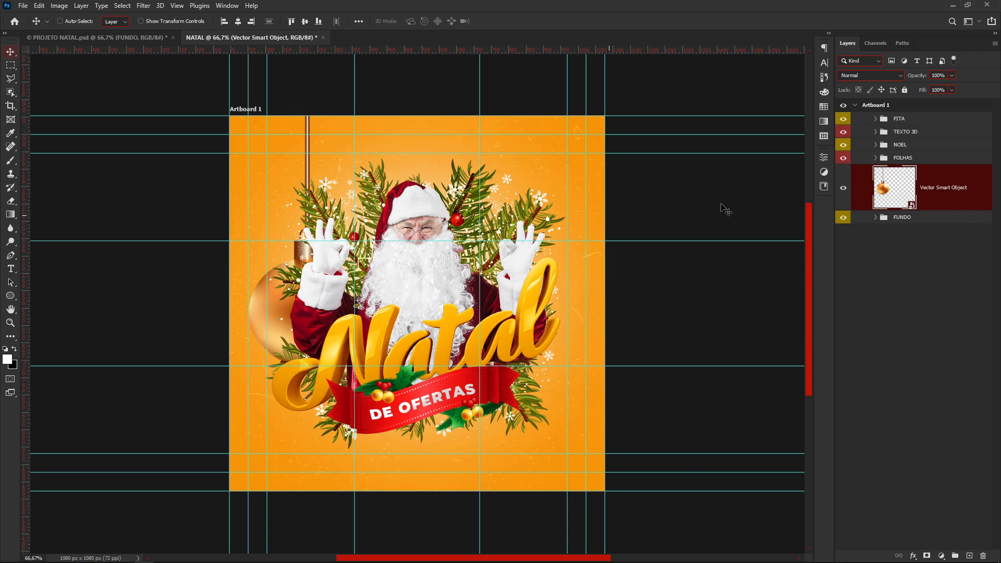
- Duplicate the gold bauble, hide the copy, and apply a 2,0-pixel Gaussian Blur to the original
key(ctrl+j)
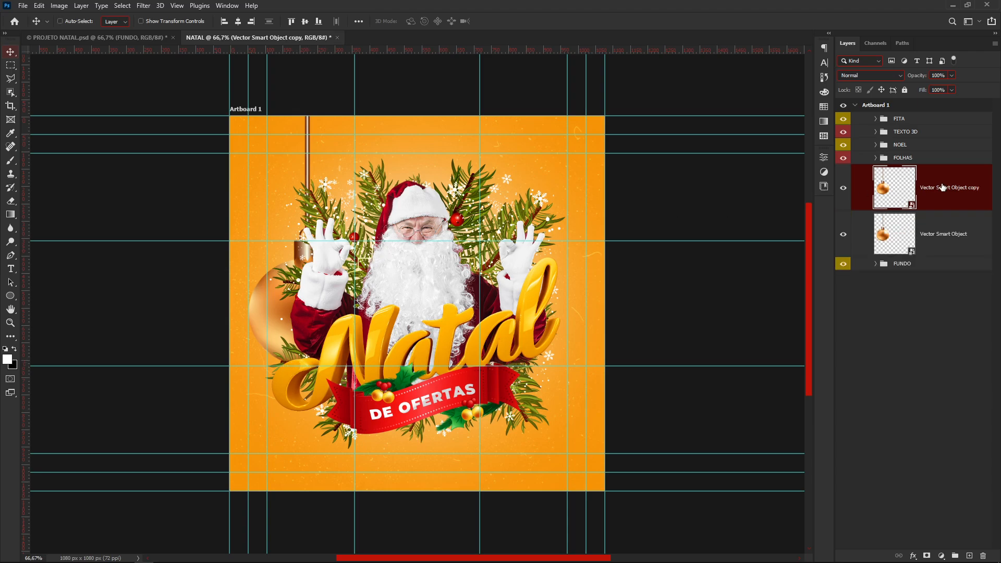
click(843, 188)
click(971, 238)
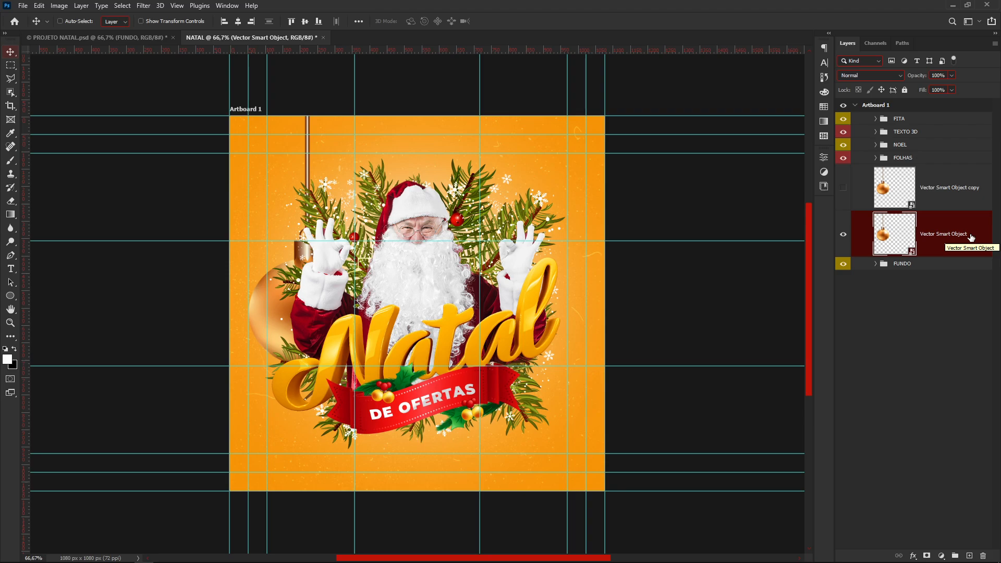
click(143, 6)
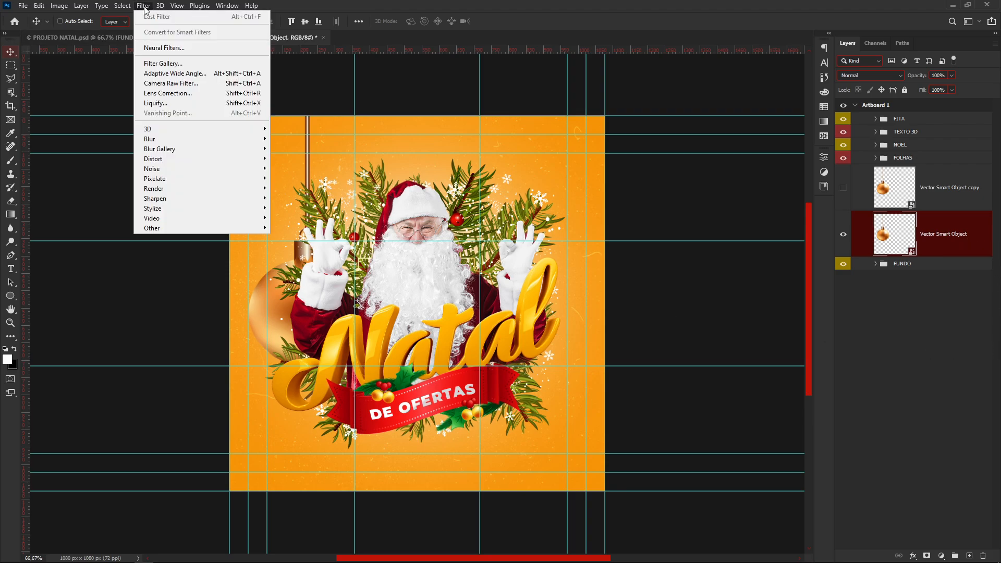
mouse_move(250, 141)
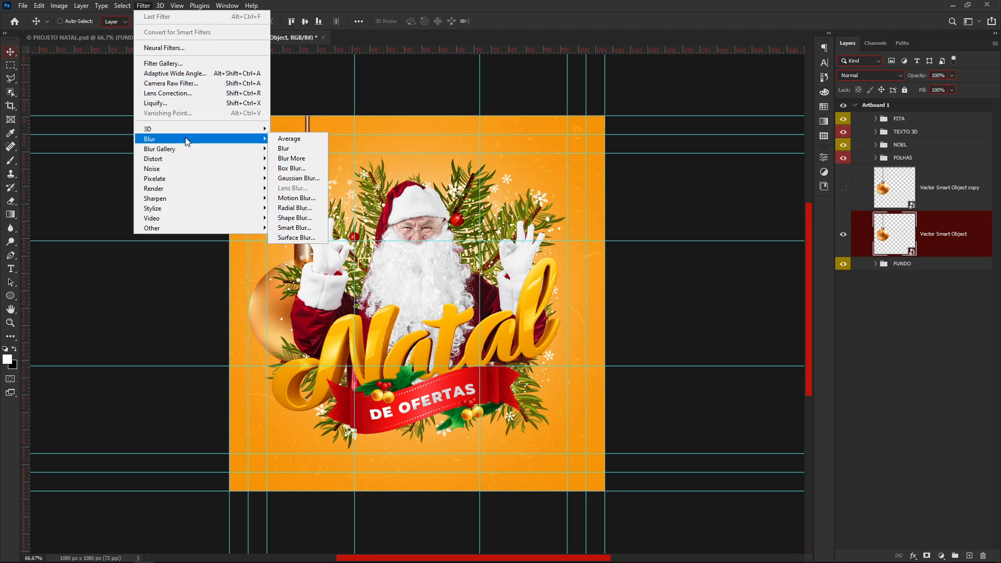
click(295, 178)
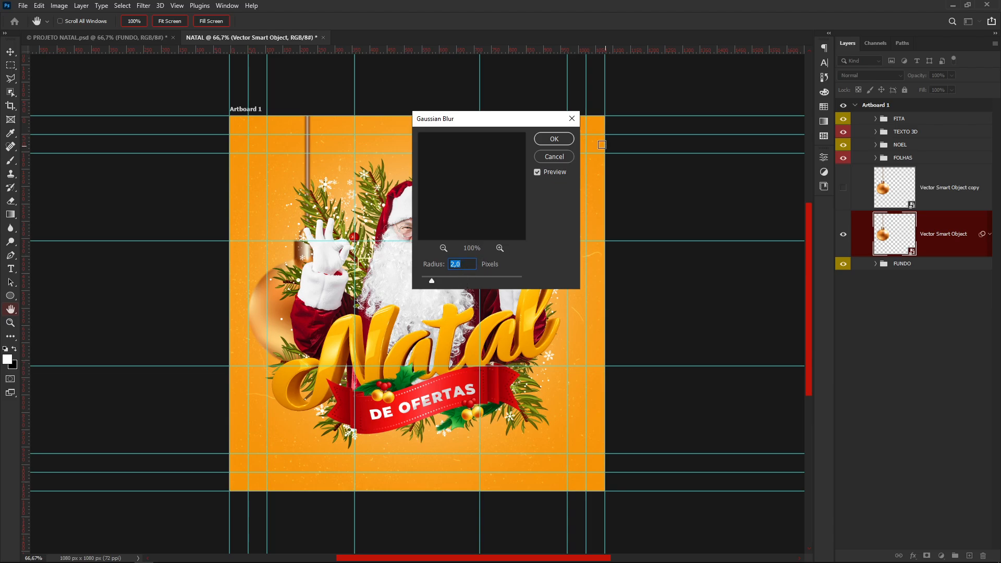
click(554, 139)
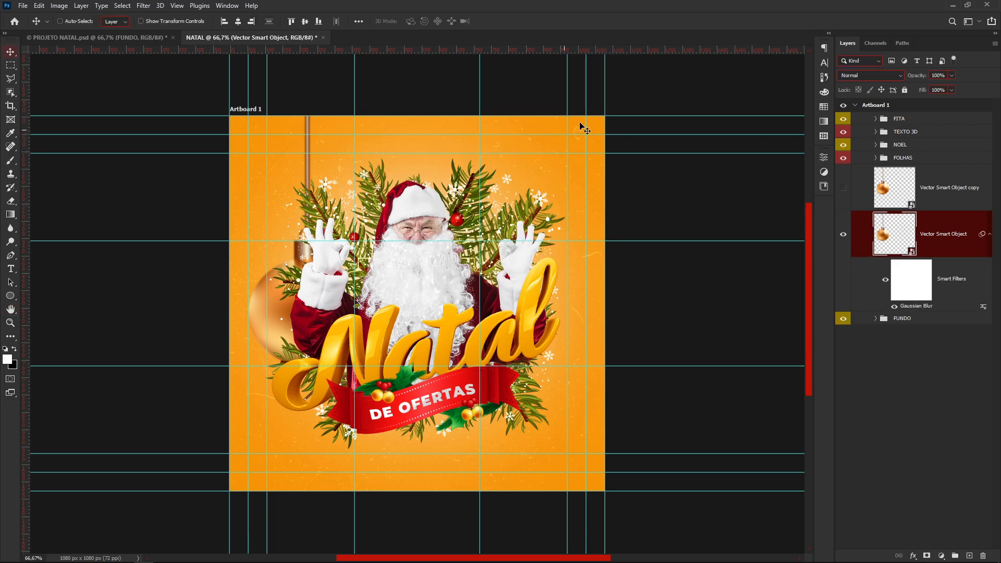
- Show the bauble copy, shrink it to hang small above Santa's hat, and move its layer above the FITA group
click(941, 207)
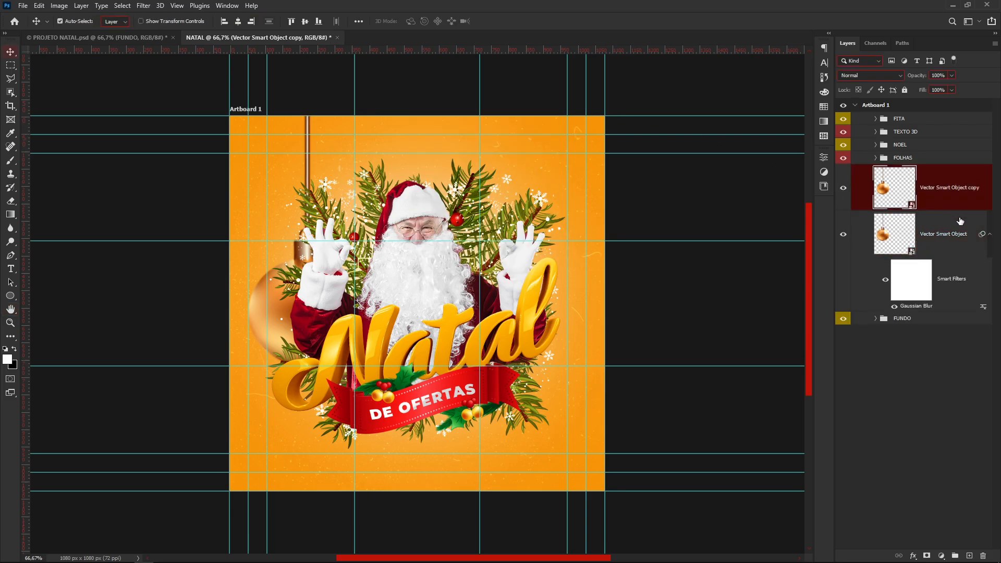
key(ctrl+t)
drag(365, 363, 392, 141)
drag(372, 106, 372, 148)
key(Return)
drag(966, 207, 938, 113)
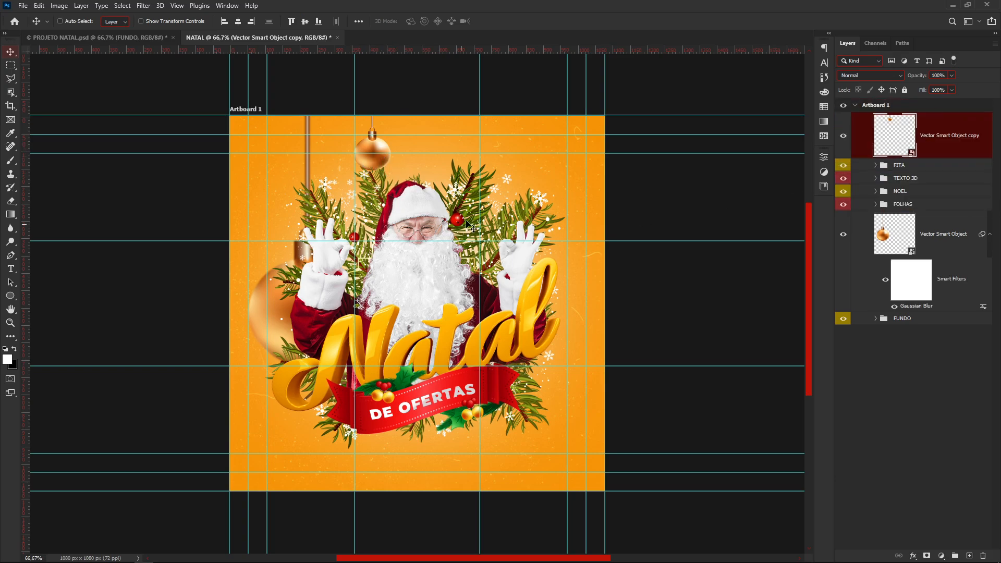
- Lower the FOLHAS group slightly and place a white bauble above the left foliage, adjusting the small gold bauble beside it
click(907, 205)
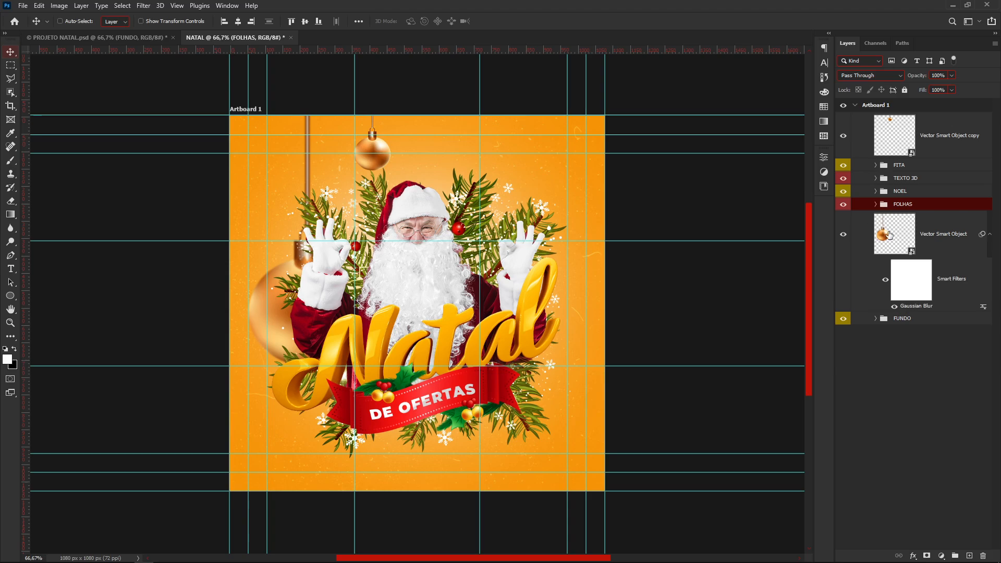
mouse_move(259, 557)
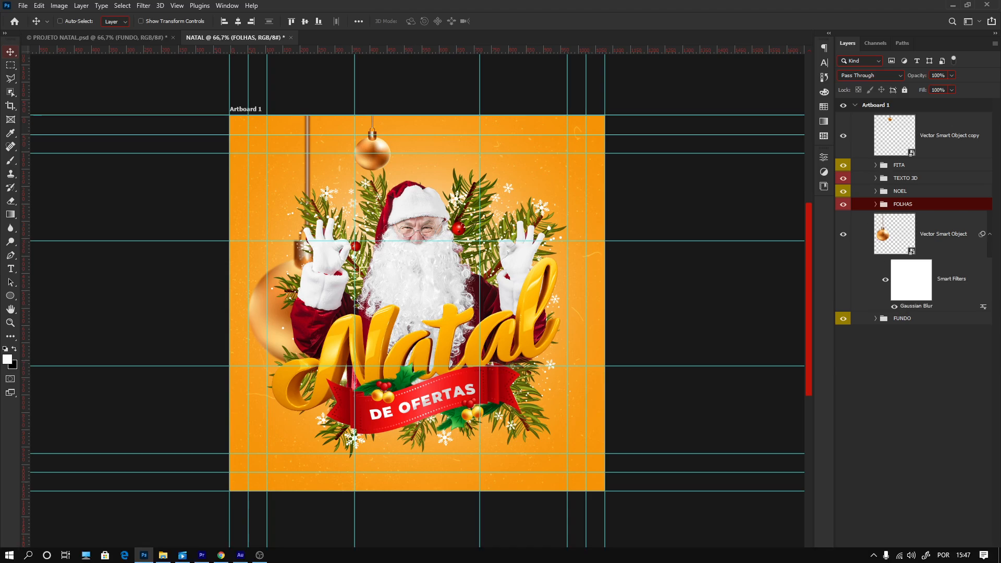
click(183, 555)
drag(205, 83, 390, 164)
key(Return)
key(ctrl+t)
key(Return)
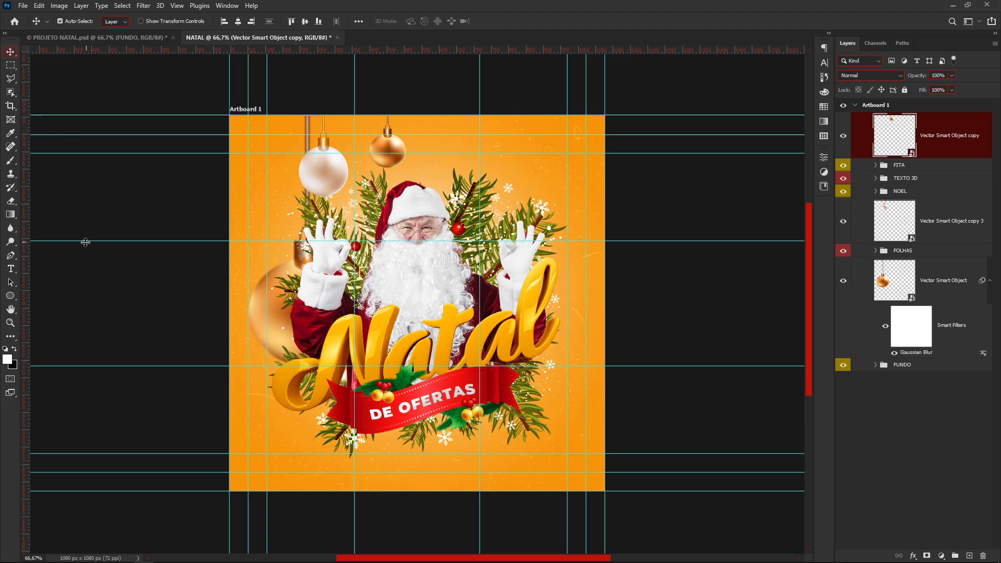
- Add a vertical guide through the artboard's center and nudge the small gold bauble slightly
key(ctrl)
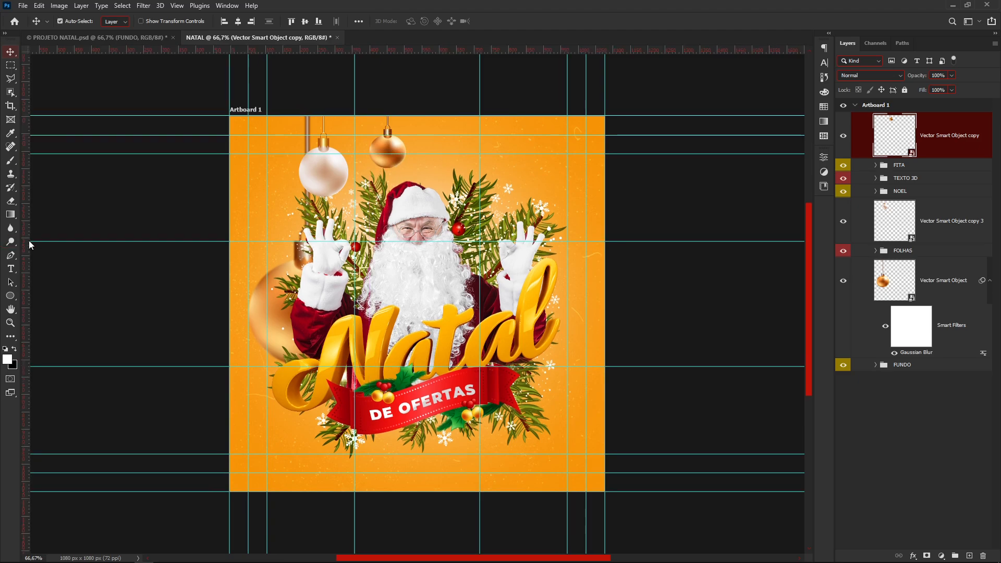
drag(25, 249, 420, 263)
drag(392, 147, 391, 147)
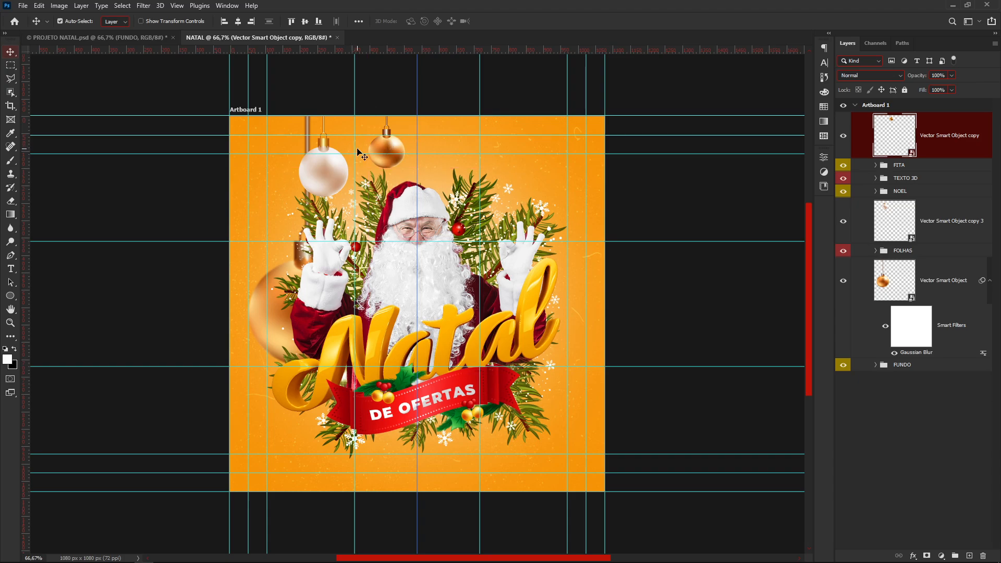
- Duplicate the white bauble, move the copy beneath the FOLHAS group, enlarge it and hang it behind Santa's raised hand on the right
click(319, 174)
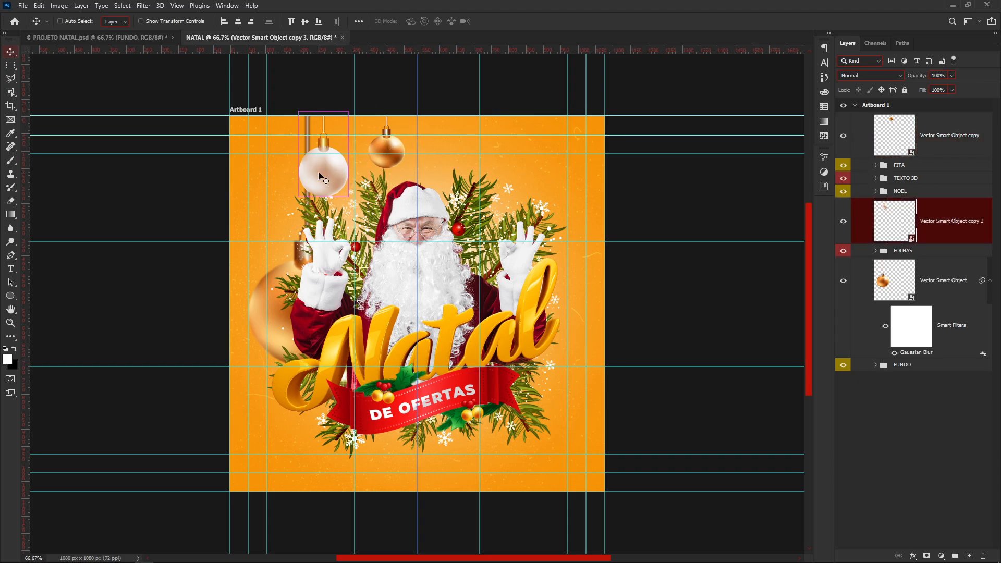
key(ctrl+j)
drag(945, 235, 928, 324)
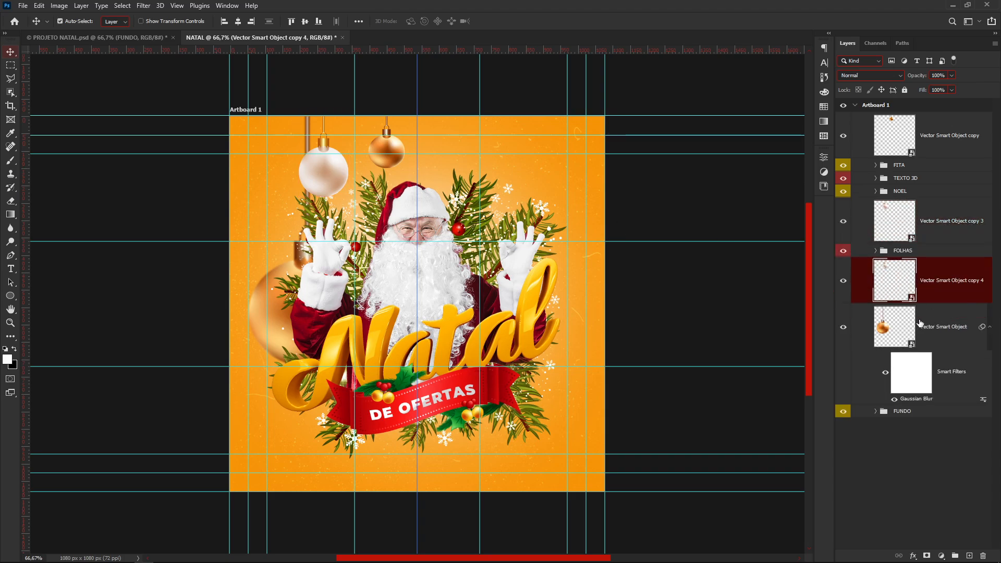
key(ctrl+t)
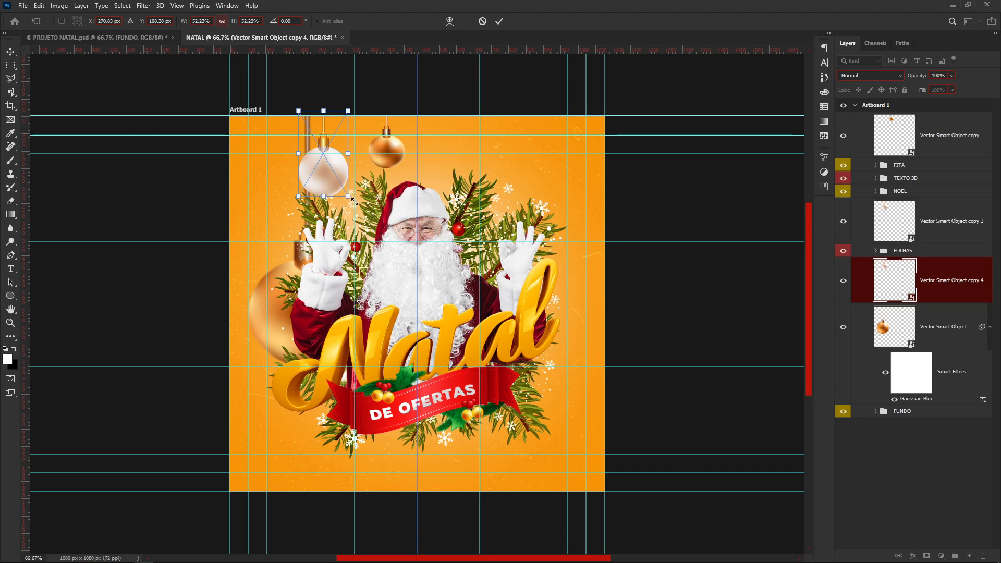
drag(352, 199, 408, 292)
drag(359, 227, 579, 233)
key(Return)
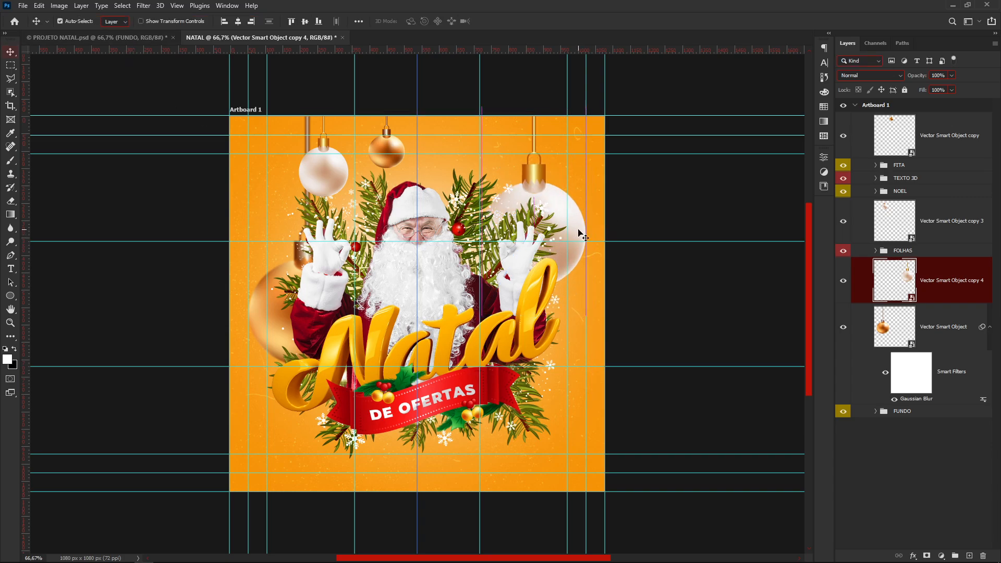
- Group the two large bauble layers behind the foliage and name the group BOLAS FUNDO
click(949, 326)
ctrl+click(942, 301)
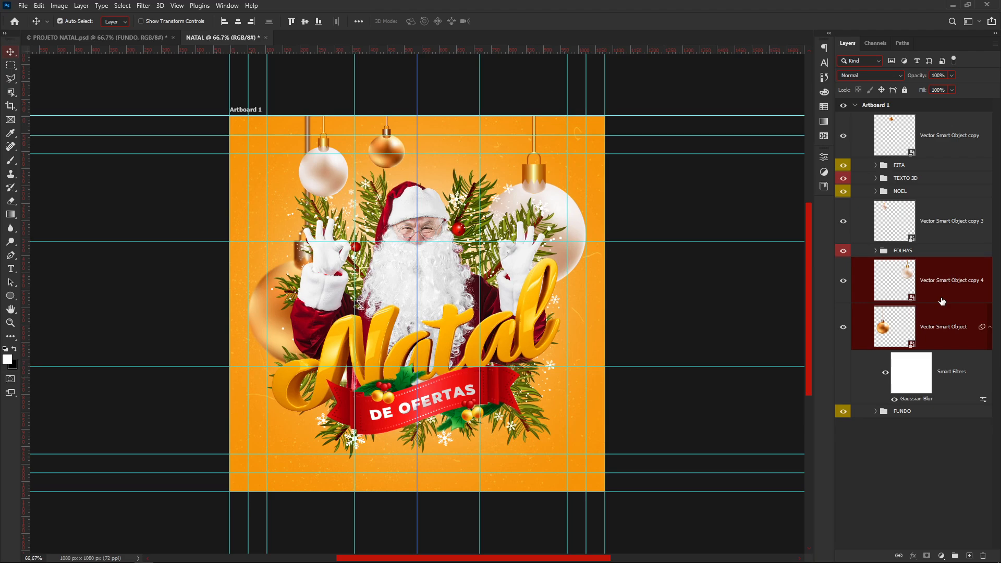
key(ctrl+g)
double_click(903, 263)
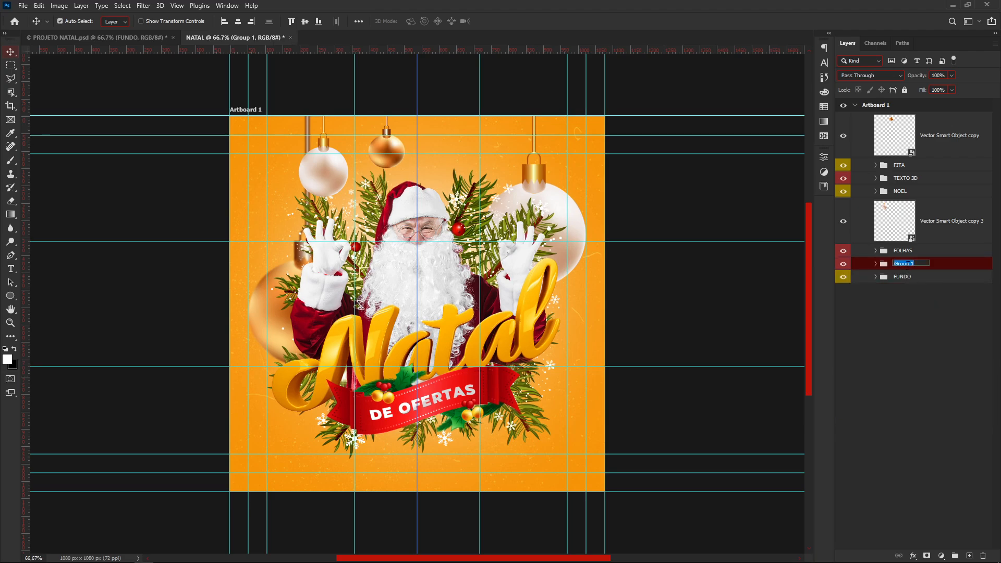
text(BOLAS FUNDO)
key(Return)
- Move the white bauble layer above the FITA group, and duplicate the small gold bauble, scaling the copy to 70,20% over the right foliage
click(953, 240)
drag(951, 240, 935, 161)
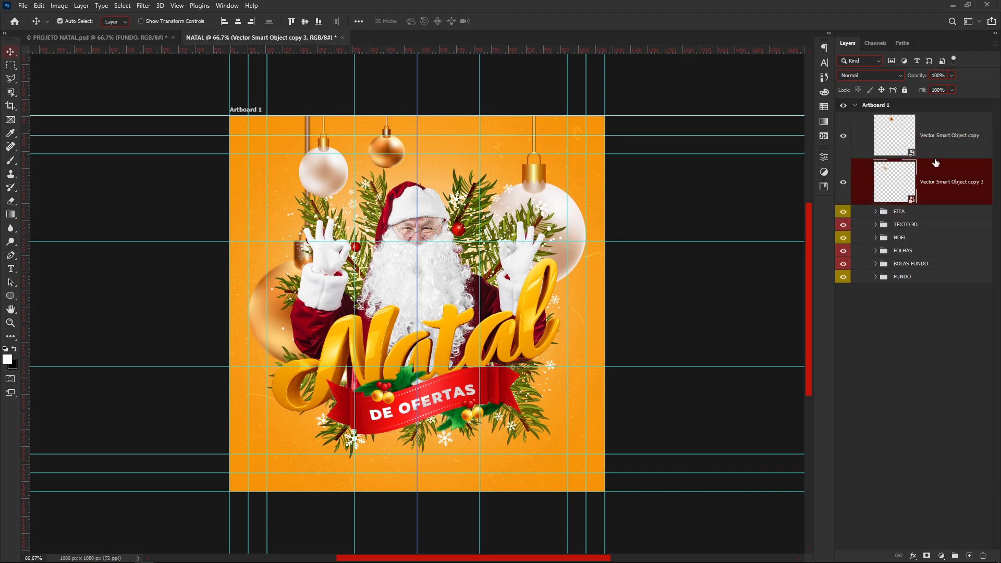
click(944, 144)
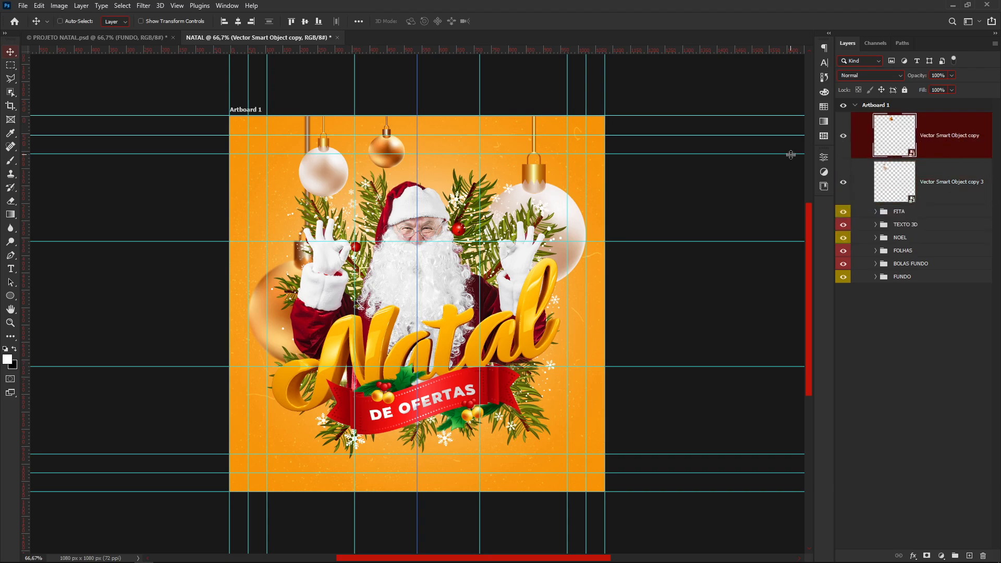
key(ctrl+j)
key(ctrl+t)
drag(390, 143, 500, 215)
key(Return)
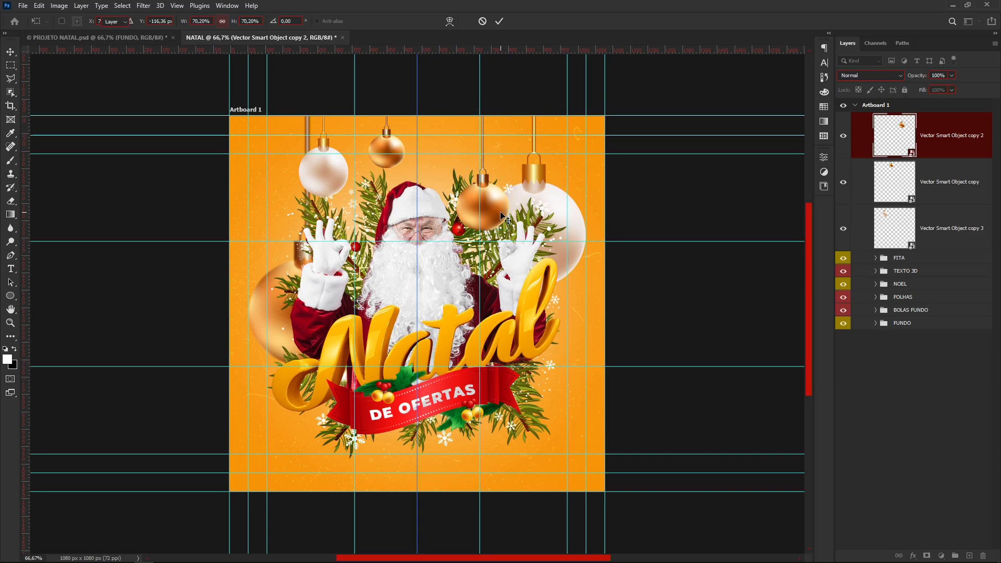
- Apply a 2,0-pixel Gaussian Blur to the gold bauble copy over the right foliage
click(143, 5)
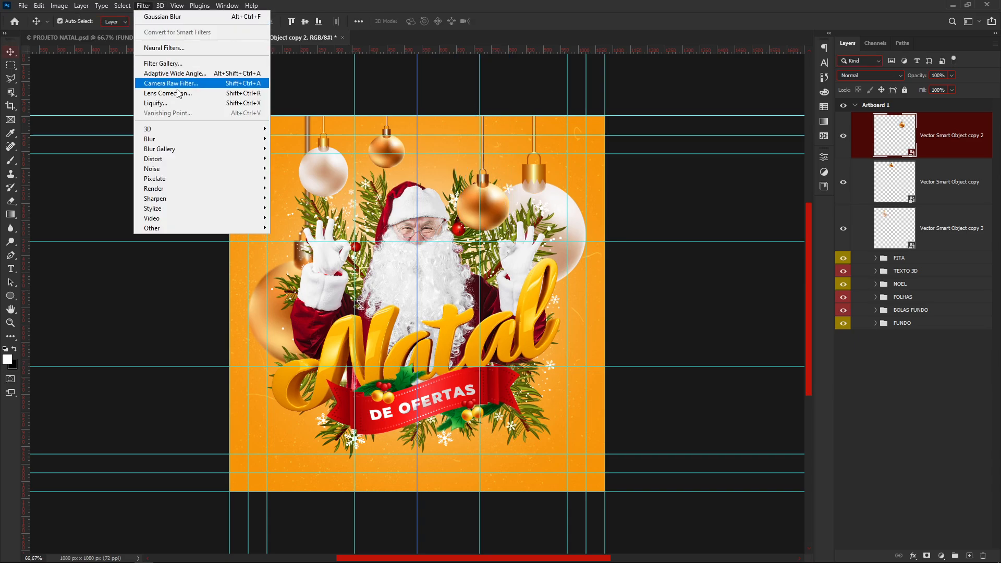
mouse_move(184, 139)
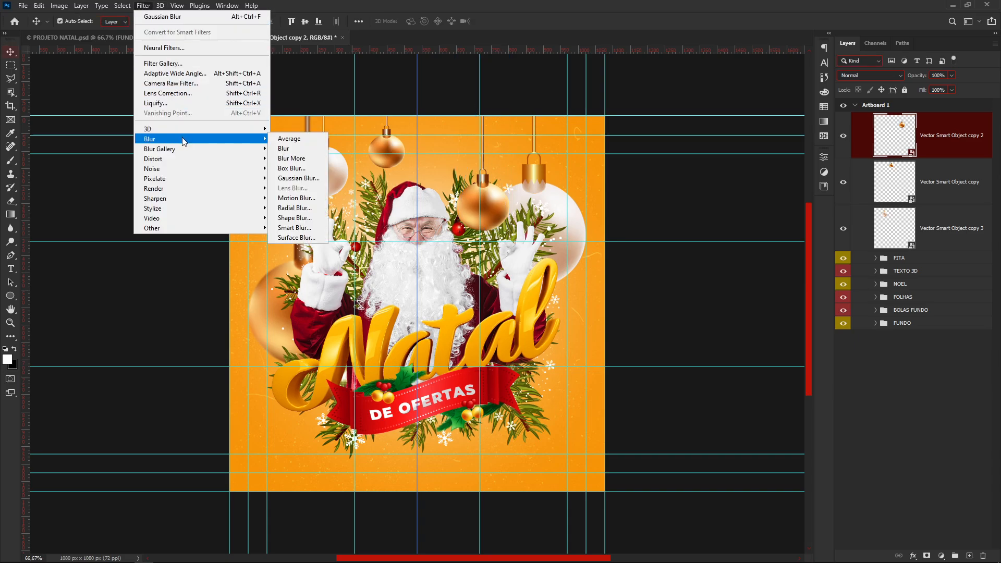
click(298, 178)
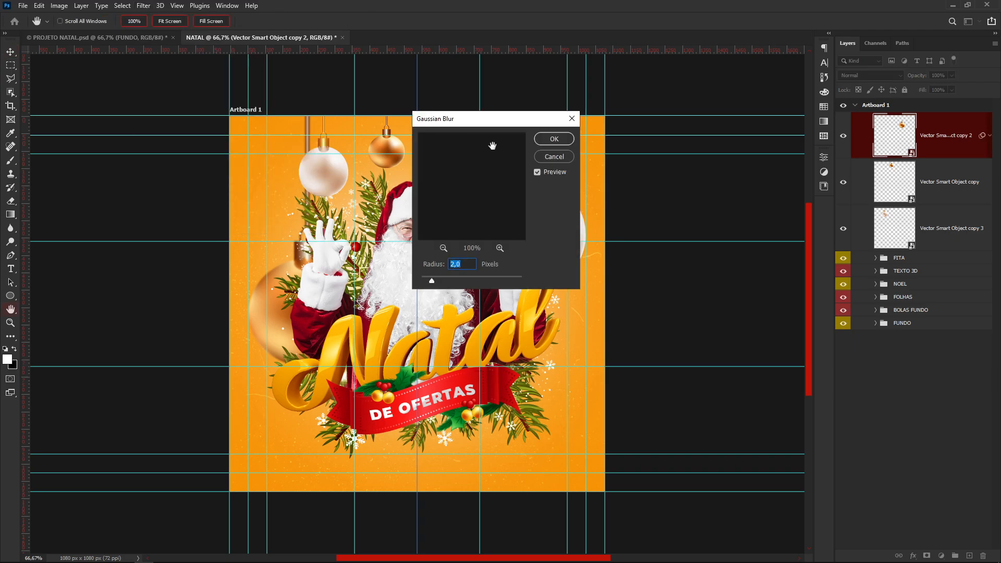
drag(488, 126, 648, 133)
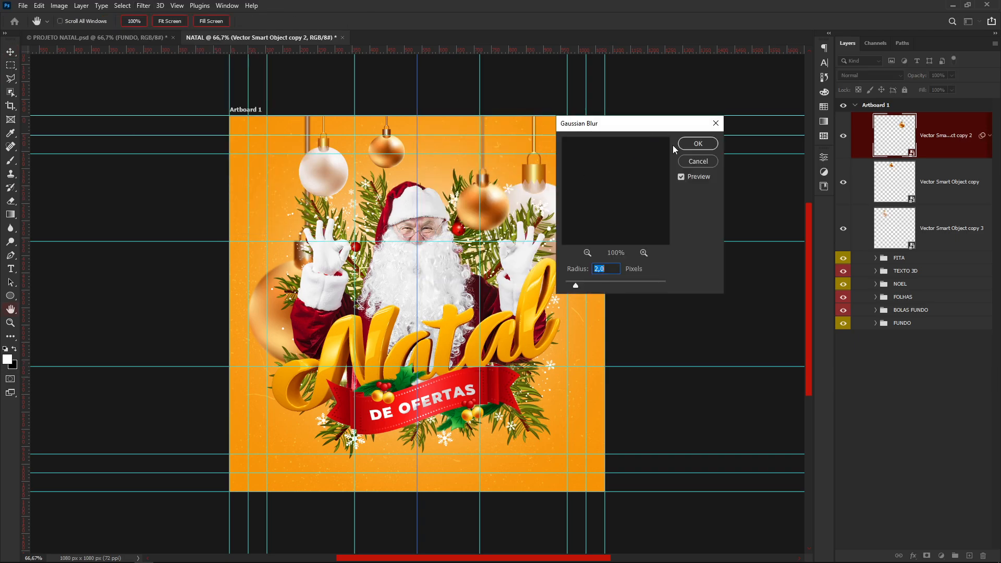
click(697, 145)
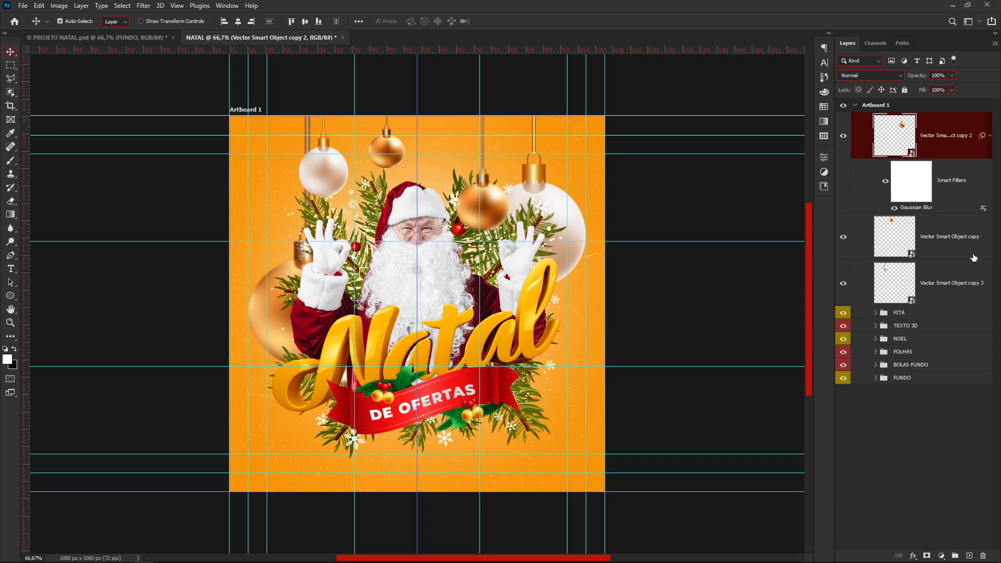
- Group the three foreground bauble layers above FITA and name the group BOLAS FRENTE
shift+click(971, 303)
key(ctrl+g)
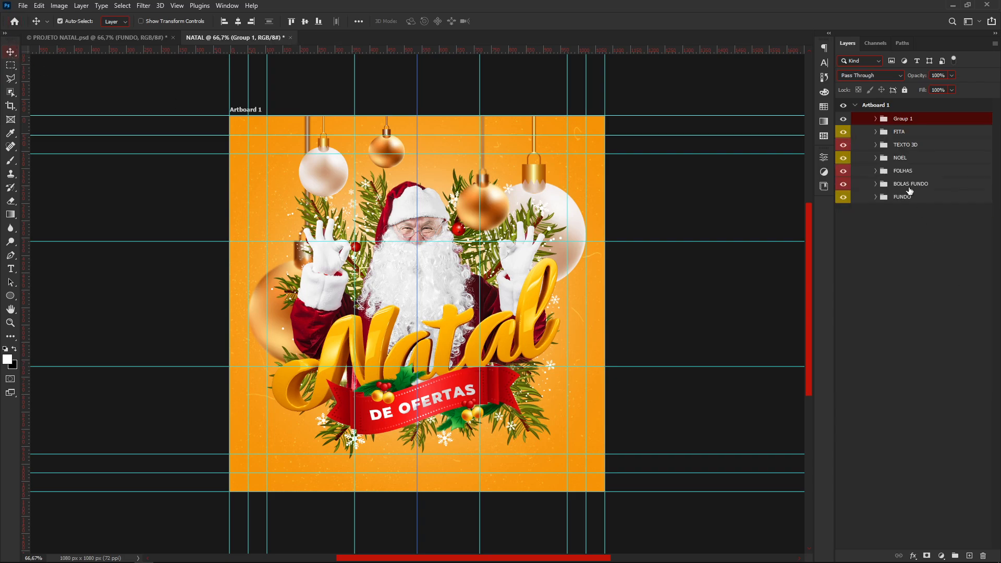
double_click(903, 119)
text(BOLAS)
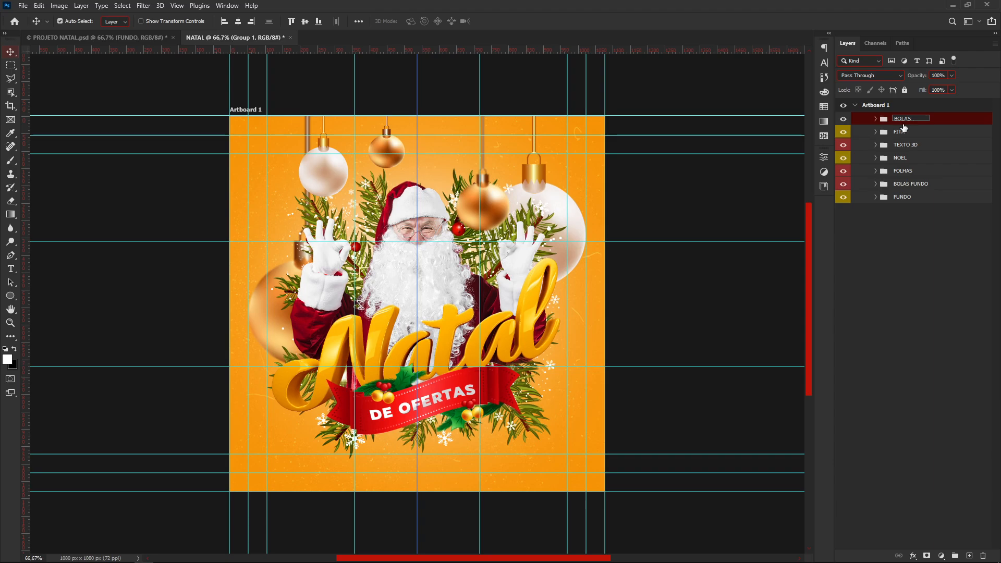
text( FRENTE)
key(Return)
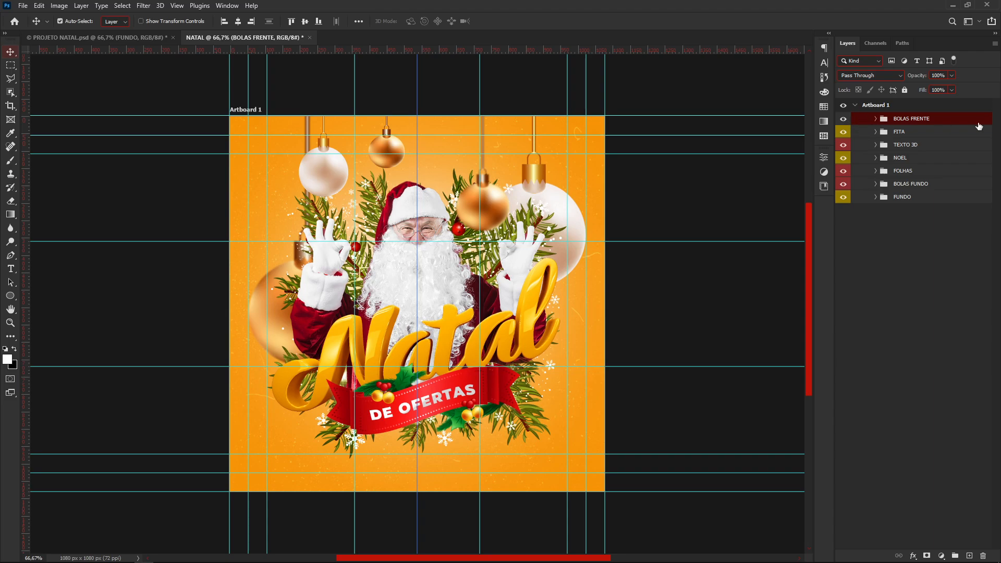
- Label the FOLHAS group yellow, the NOEL group red and the TEXTO 3D group yellow
click(904, 184)
right_click(933, 172)
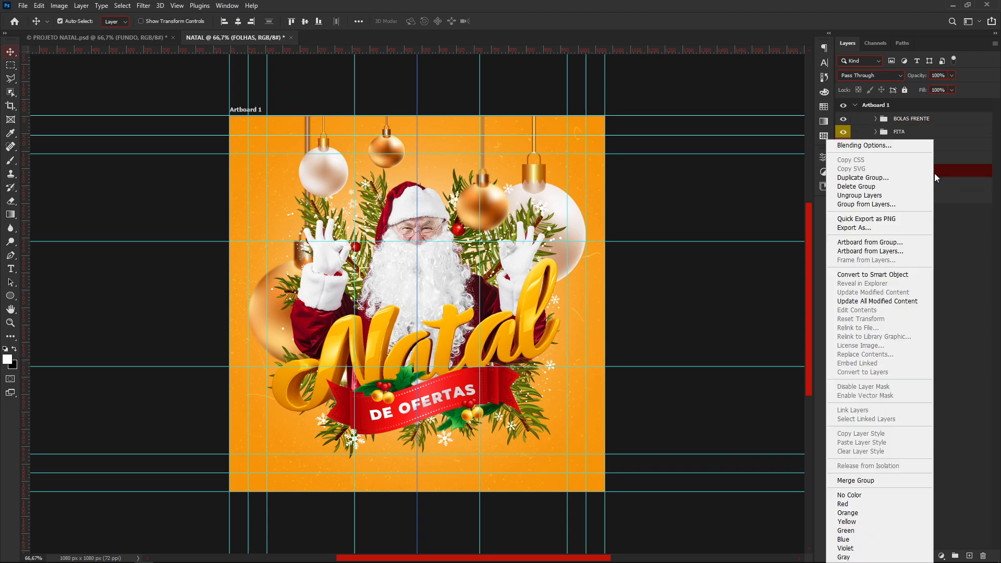
click(868, 521)
right_click(911, 160)
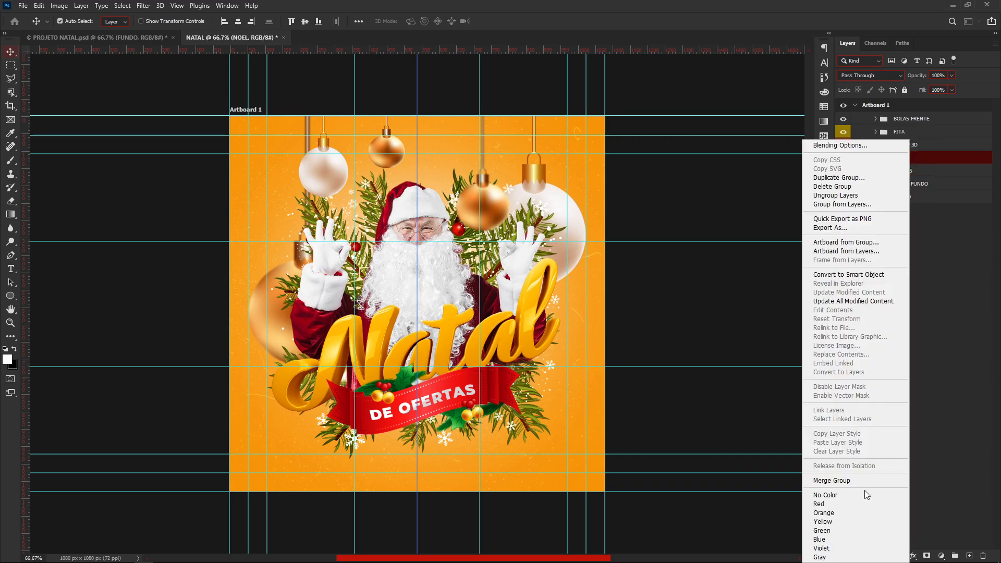
click(829, 508)
right_click(915, 144)
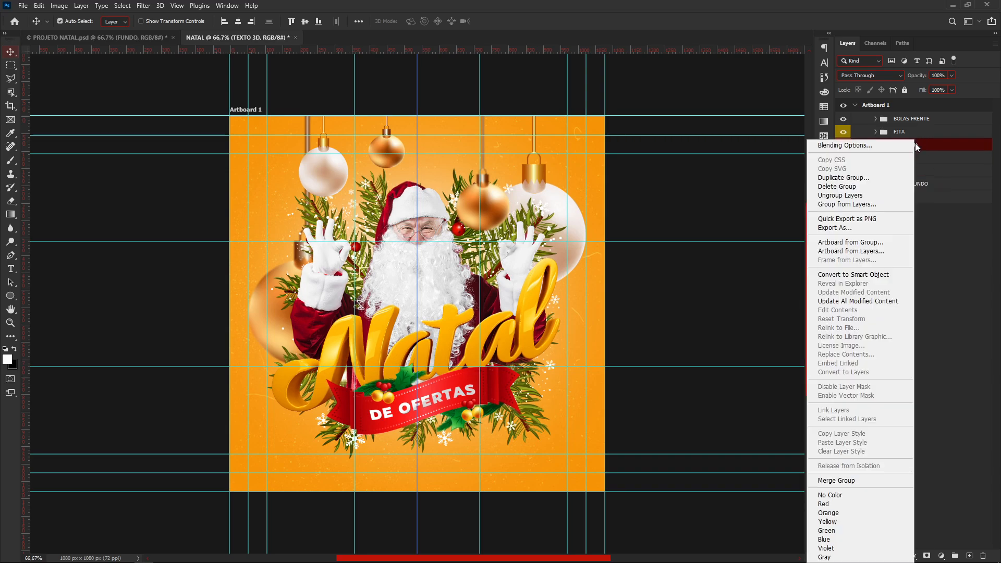
click(832, 521)
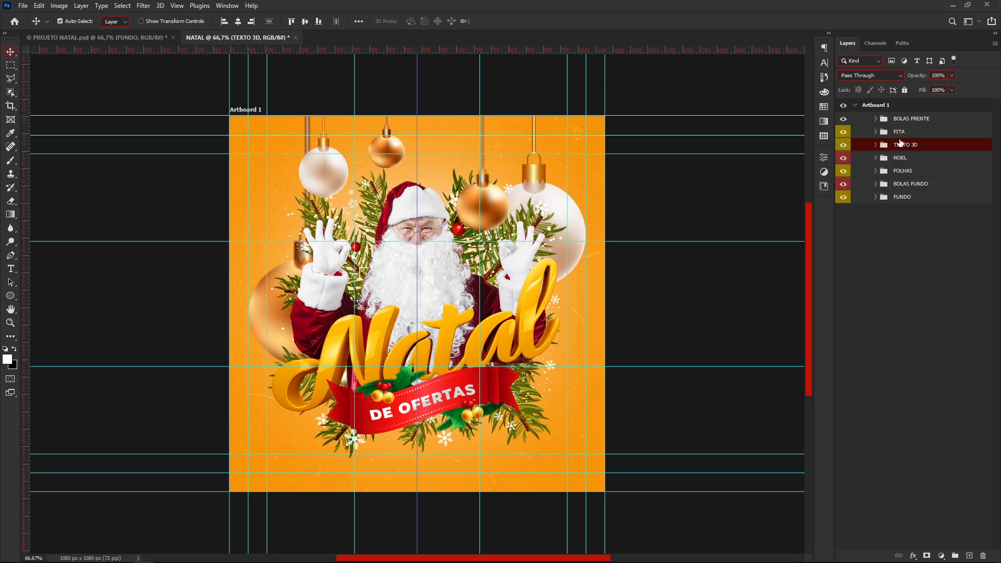
- Label the FITA group red and the BOLAS FRENTE group yellow, leaving no layer selected
right_click(909, 134)
click(921, 515)
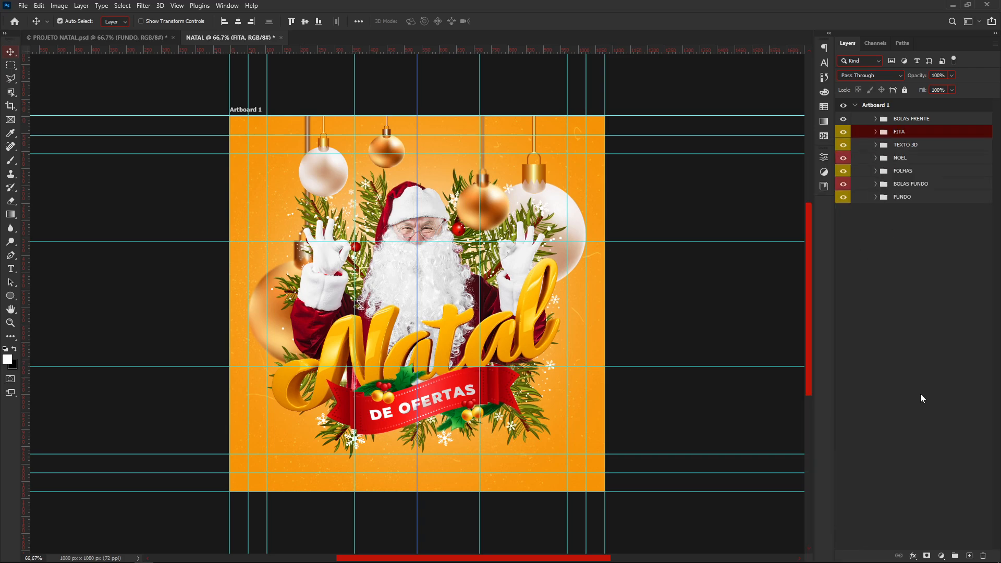
right_click(906, 134)
click(916, 494)
right_click(906, 121)
click(927, 501)
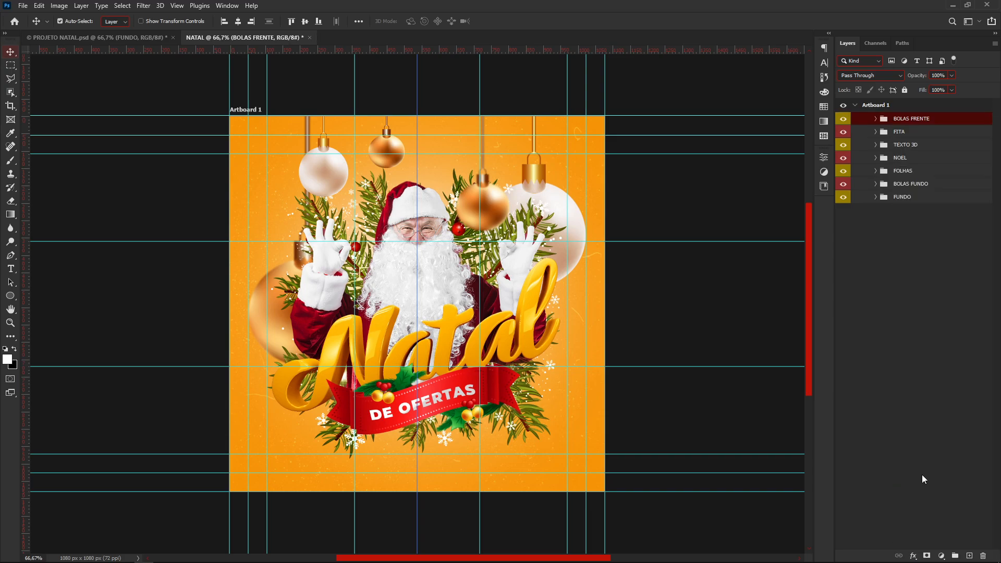
click(908, 207)
click(913, 119)
click(881, 445)
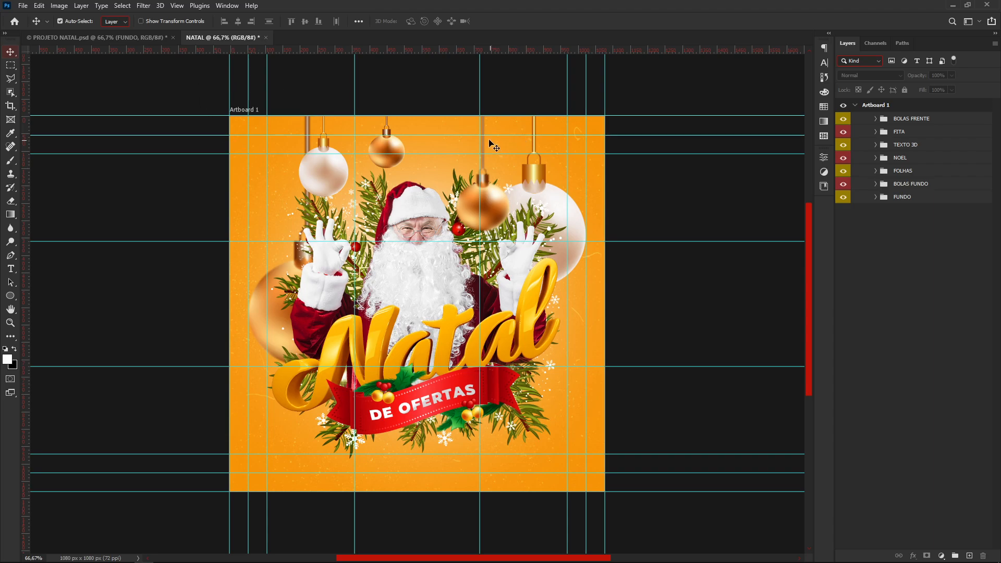
- Add the black Montserrat Black text PSDVIP.COM.BR below the ribbon near the artboard's lower edge
click(11, 270)
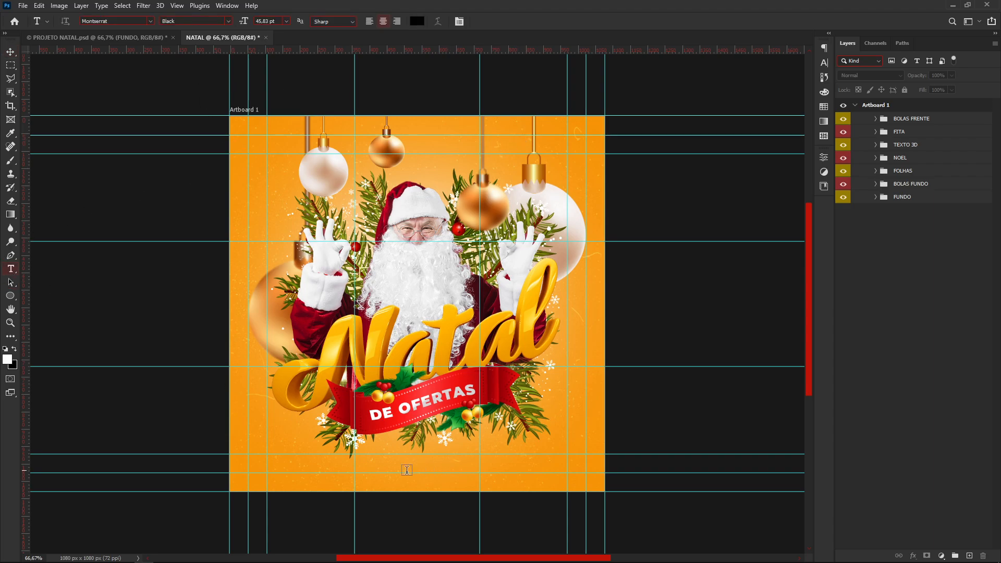
click(376, 468)
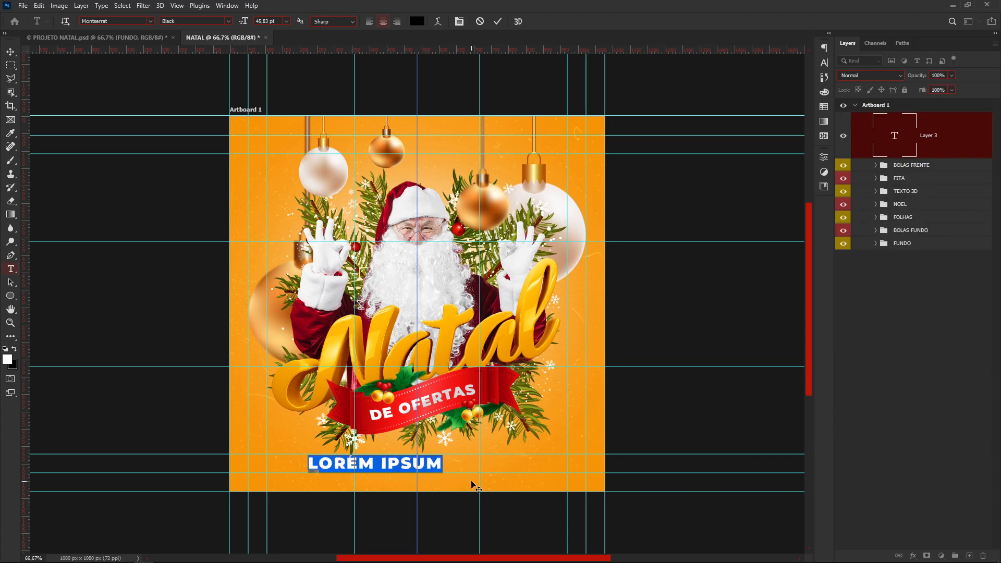
key(BackSpace)
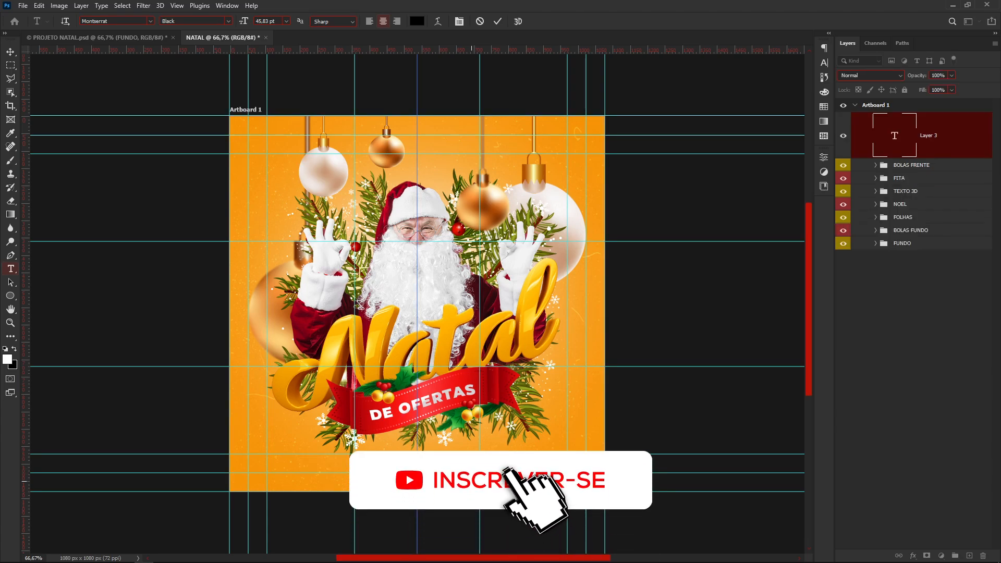
text(P)
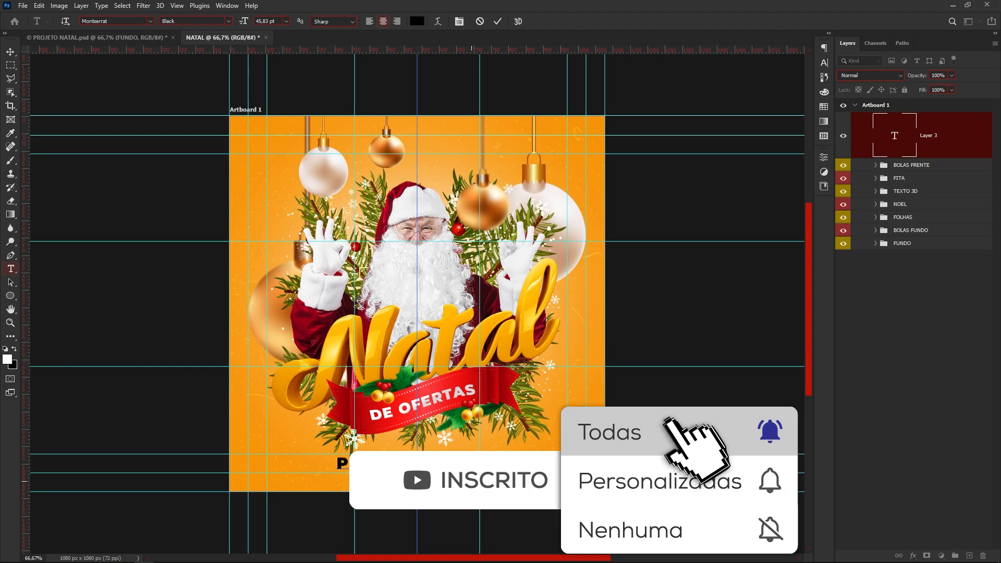
text(SDVIP.)
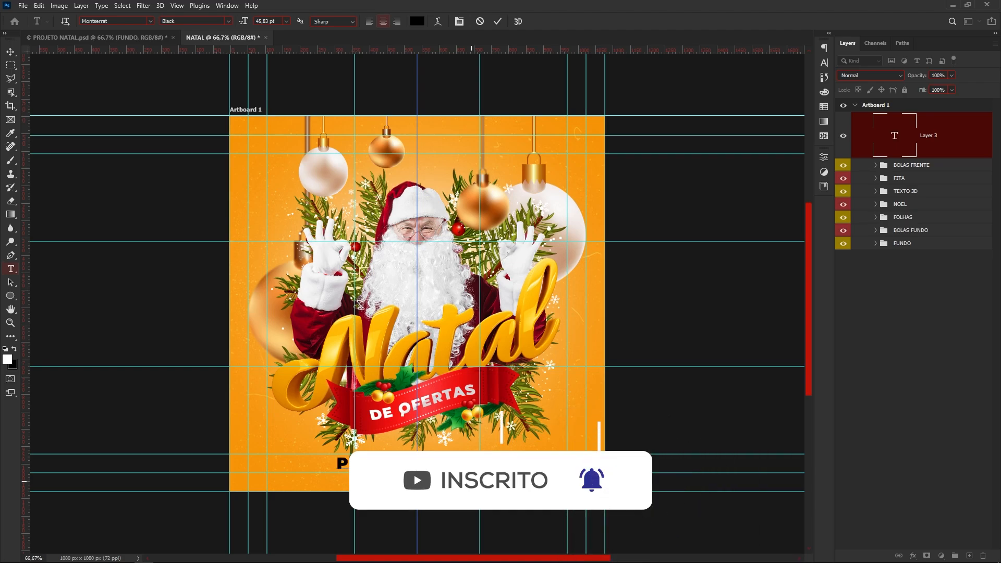
text(COM.BR)
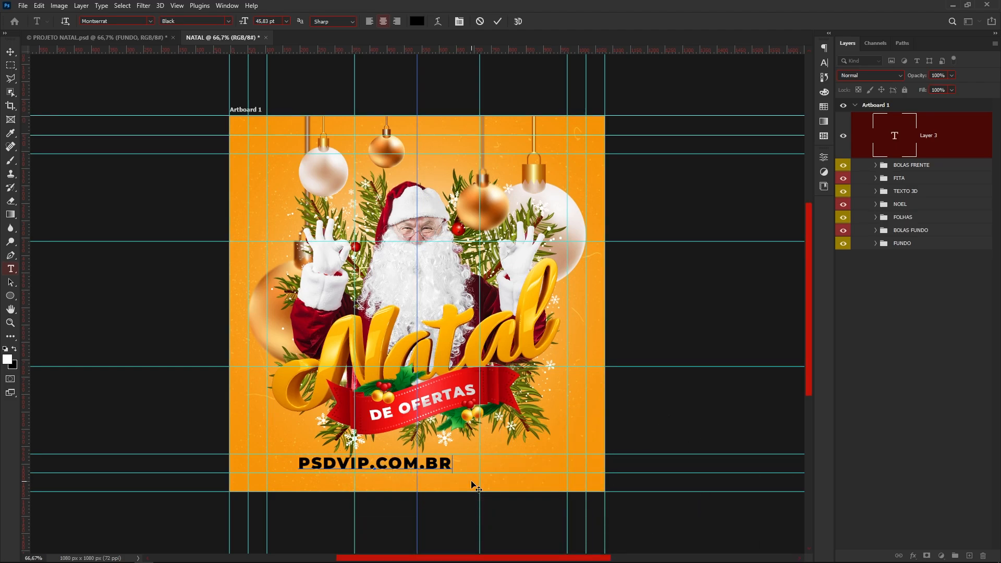
click(11, 52)
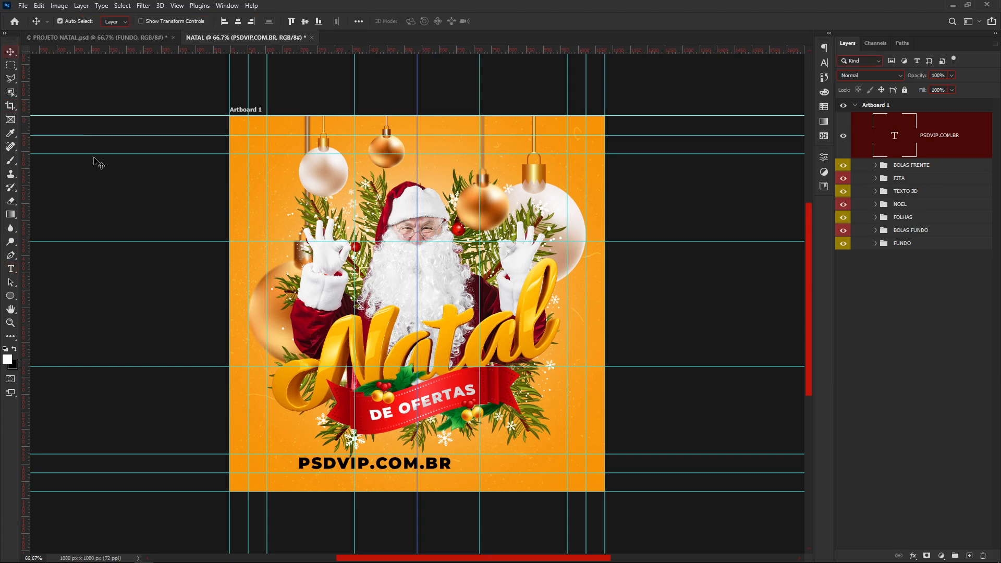
- Scale the PSDVIP.COM.BR text to 71,12% and centre it horizontally below the ribbon
key(ctrl+t)
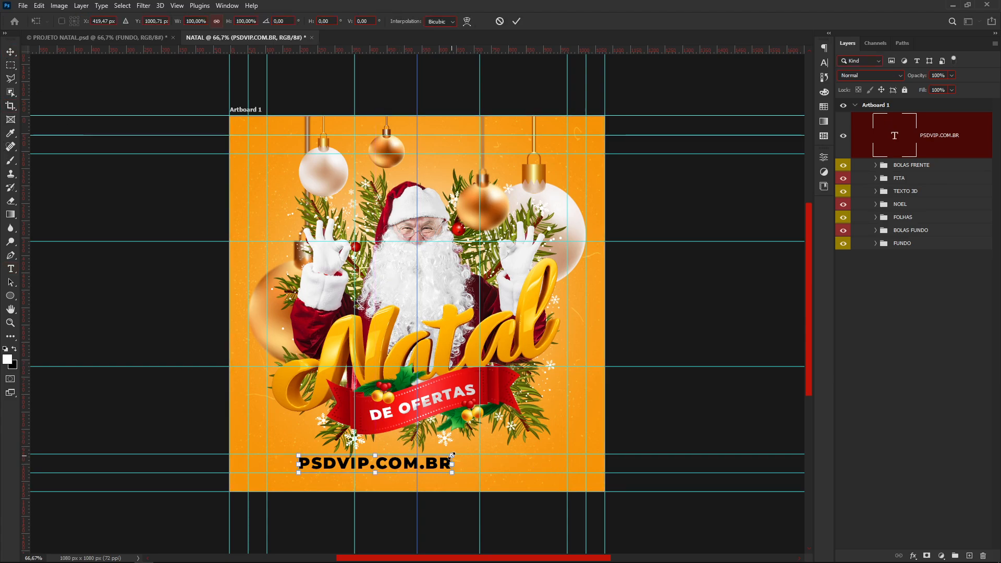
drag(453, 451, 440, 468)
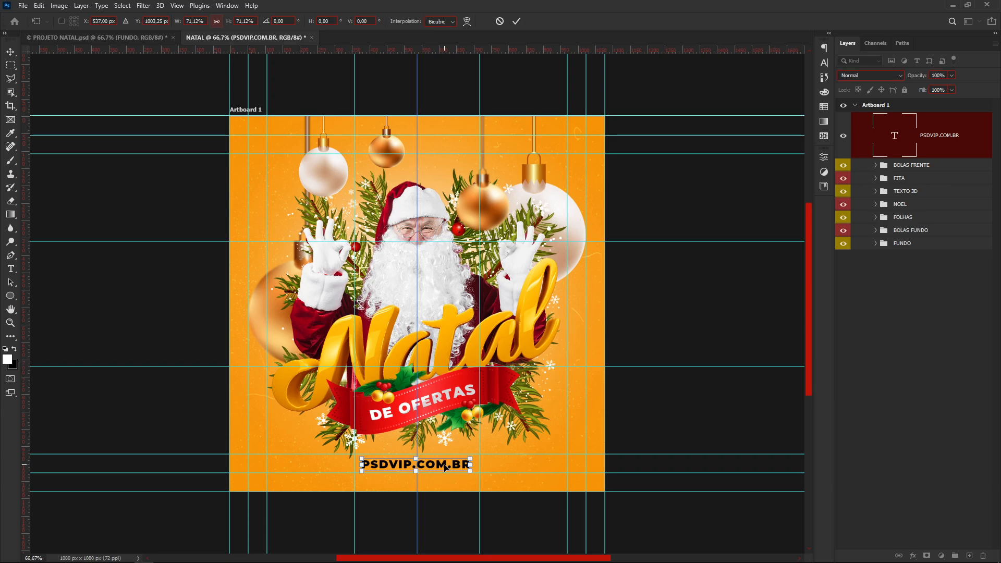
drag(444, 467, 444, 466)
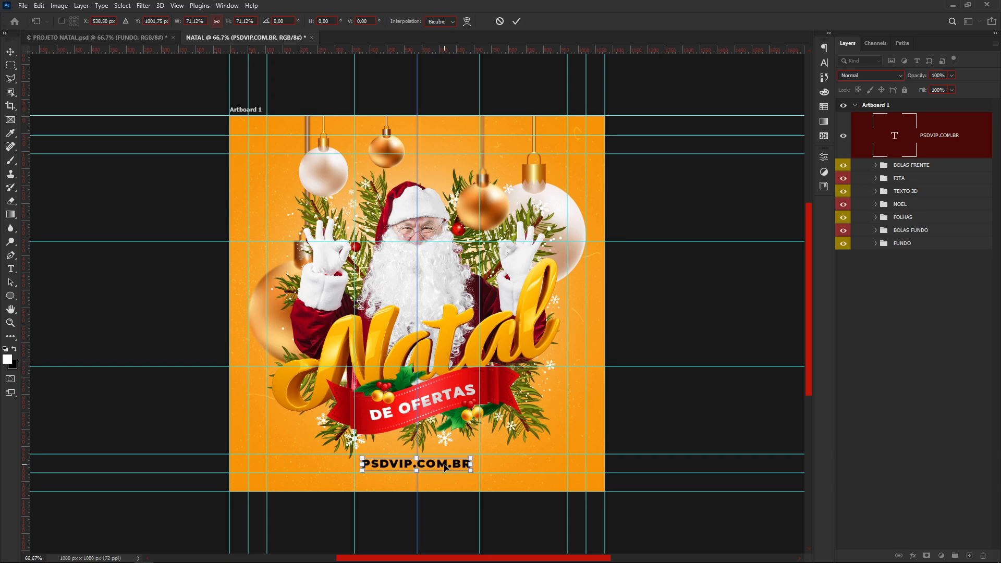
key(Return)
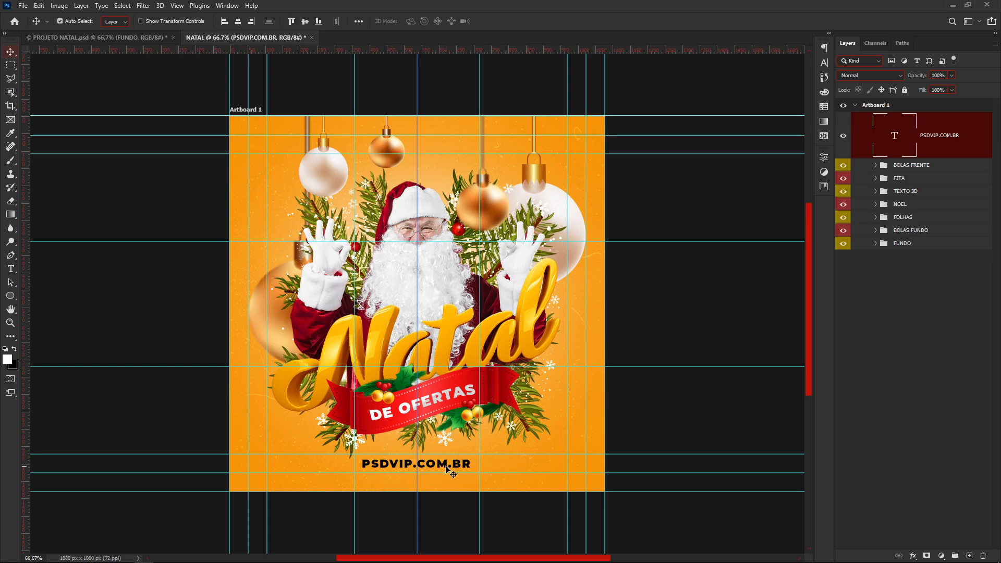
- Shrink the PSDVIP.COM.BR text further around its centre and fine-tune its height between the lower guides
double_click(447, 466)
click(10, 51)
key(ctrl+t)
mouse_move(471, 463)
mouse_down()
mouse_move(456, 458)
mouse_move(461, 465)
mouse_up()
key(Return)
key(Up)
key(Up)
key(Up)
key(Up)
key(Up)
key(Up)
key(Up)
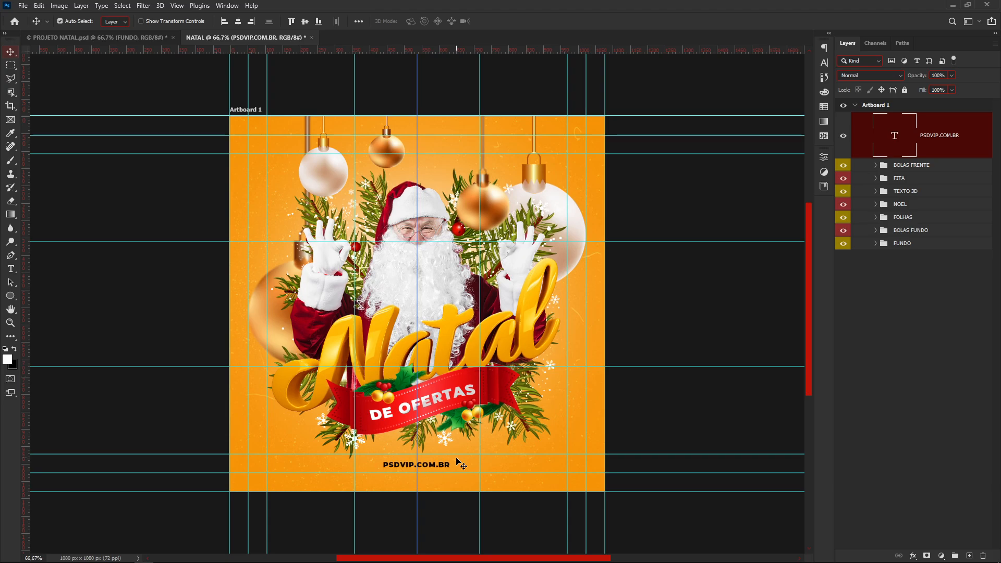
- Try nudging the PSDVIP.COM.BR text sideways to fine-tune its centring on the vertical guide
key(ctrl+t)
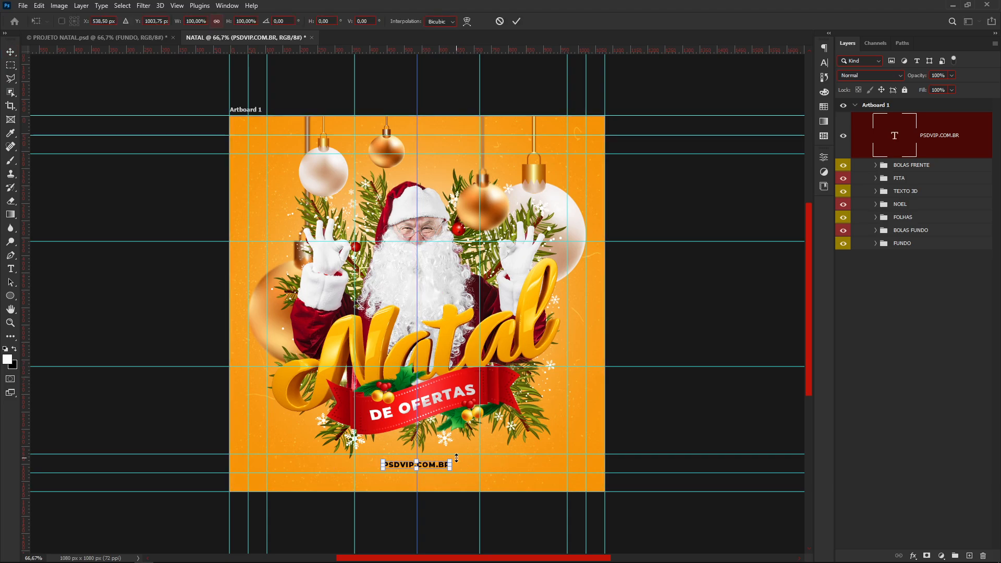
key(Right)
key(Return)
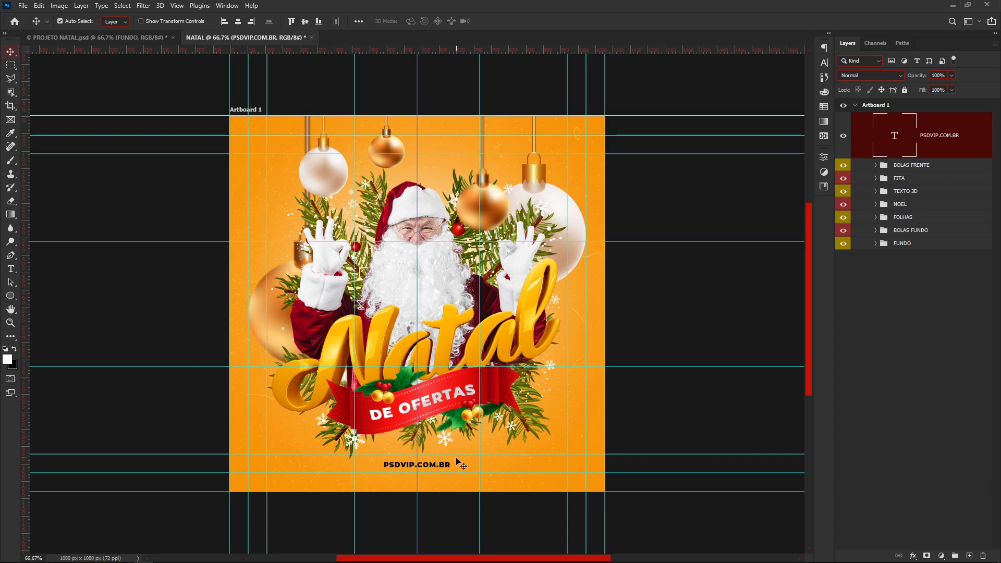
key(ctrl+t)
key(Right)
key(Right)
key(Left)
key(Left)
key(Left)
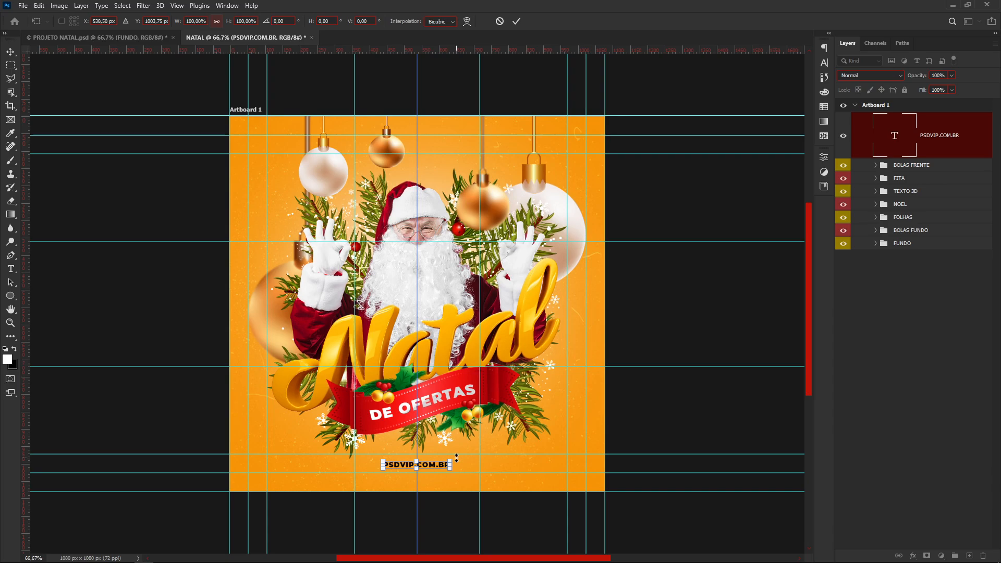
key(Return)
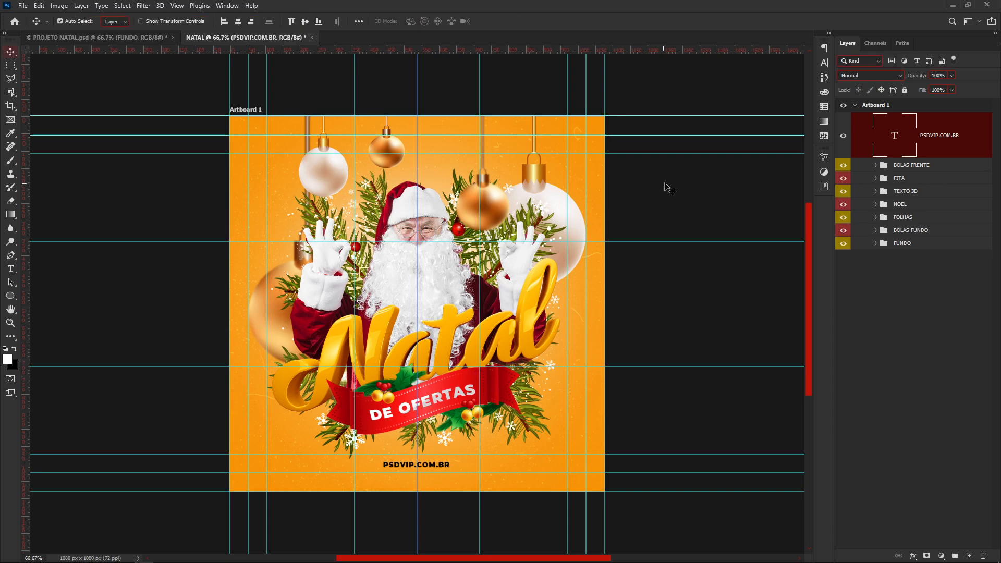
- Group the PSDVIP.COM.BR text layer, name the group SITE, collapse it and clear the layer selection
key(ctrl)
key(ctrl+g)
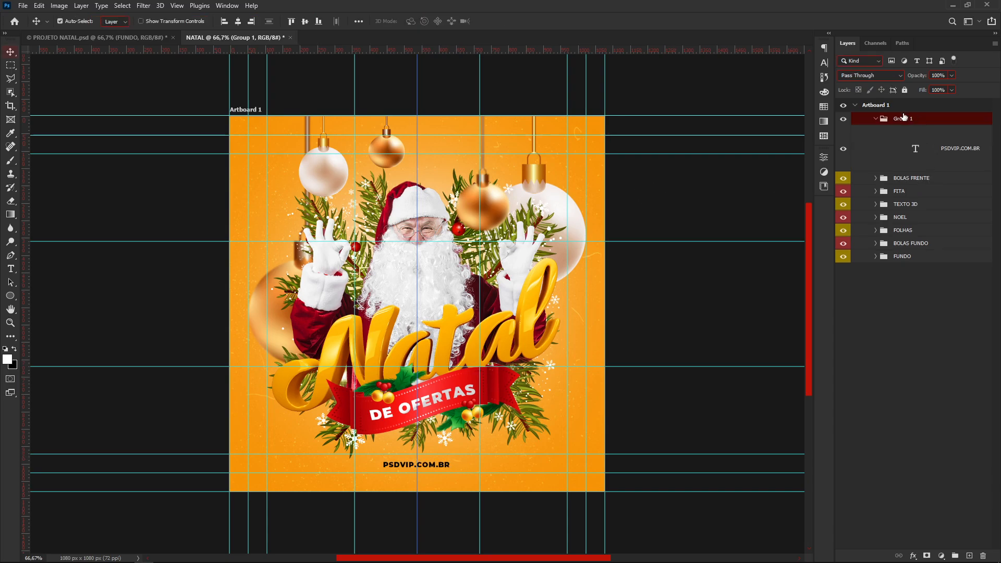
double_click(902, 119)
text(SITE)
key(Return)
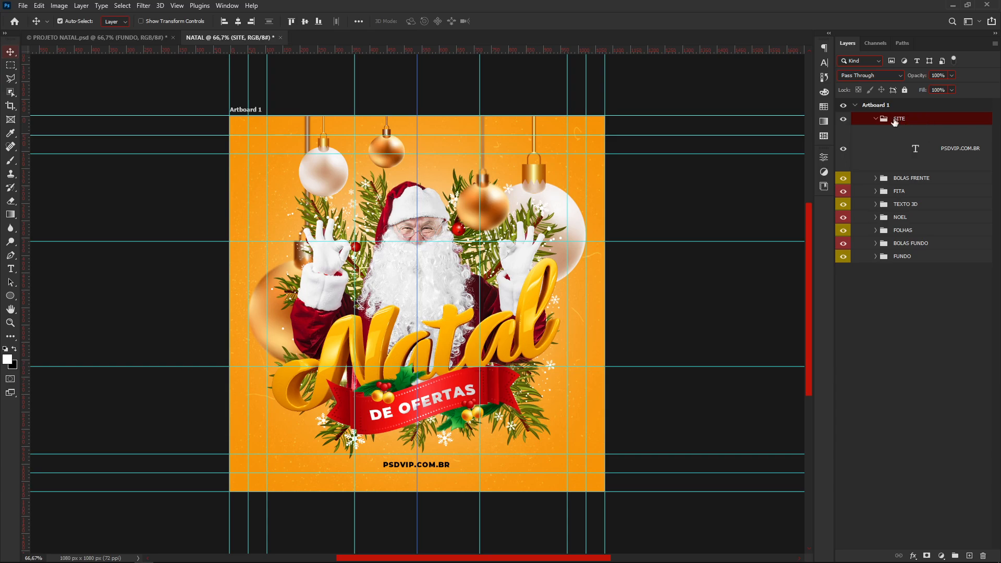
click(876, 119)
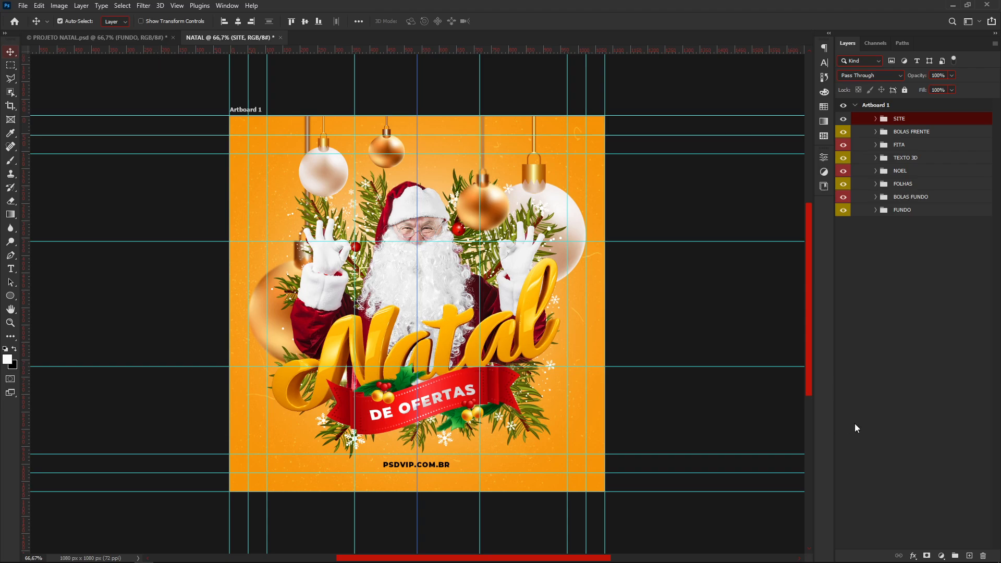
click(889, 358)
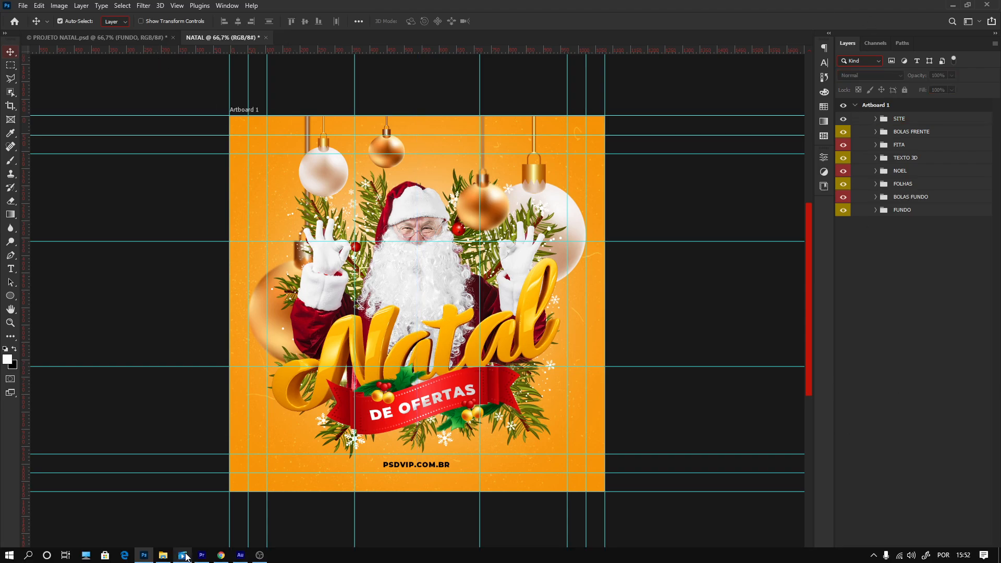
- Place the Vector Smart Object particle image from the Texturas folder in File Explorer over the whole artboard, and hide the guides
click(163, 555)
key(alt+Up)
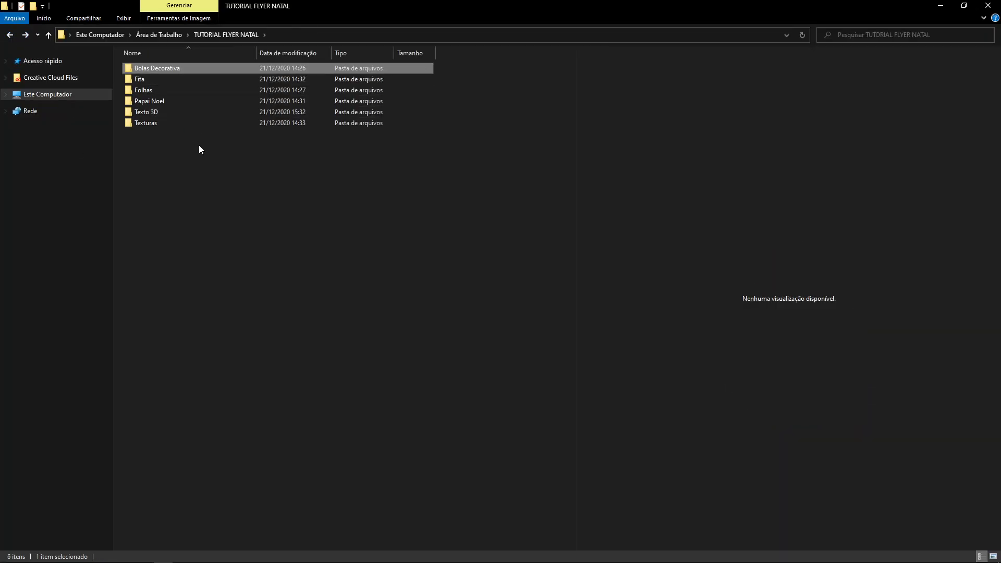
double_click(154, 125)
click(217, 79)
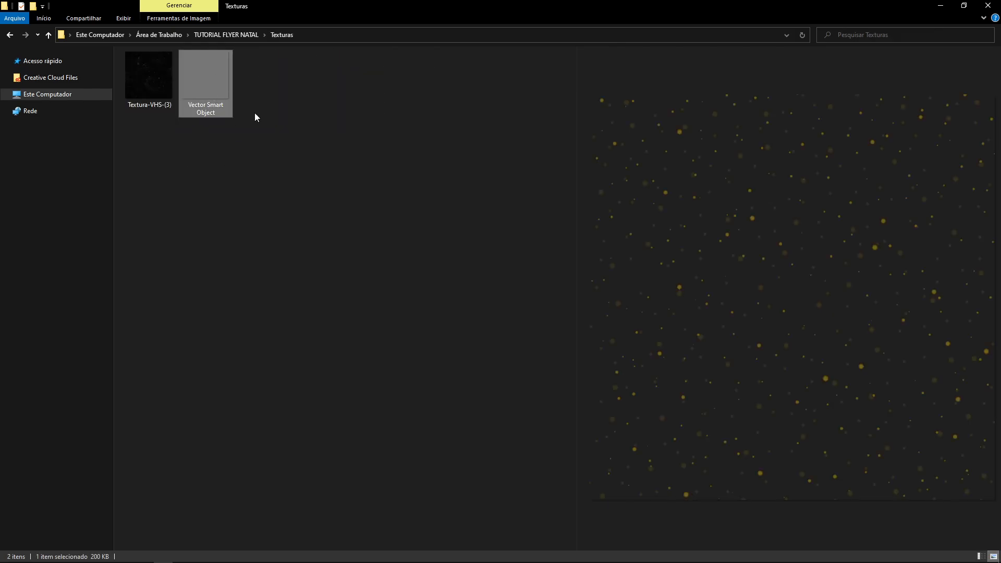
drag(220, 98, 365, 355)
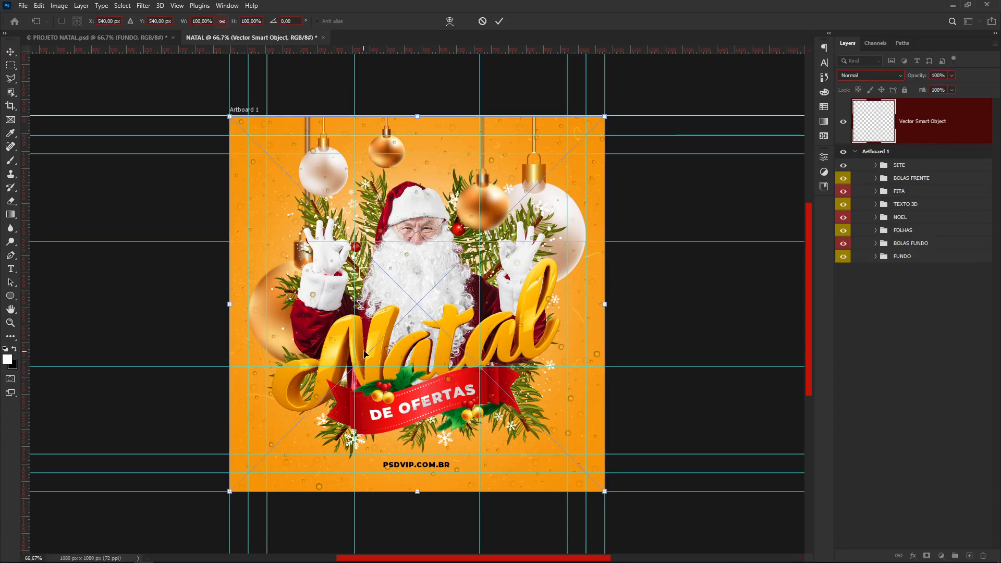
key(Return)
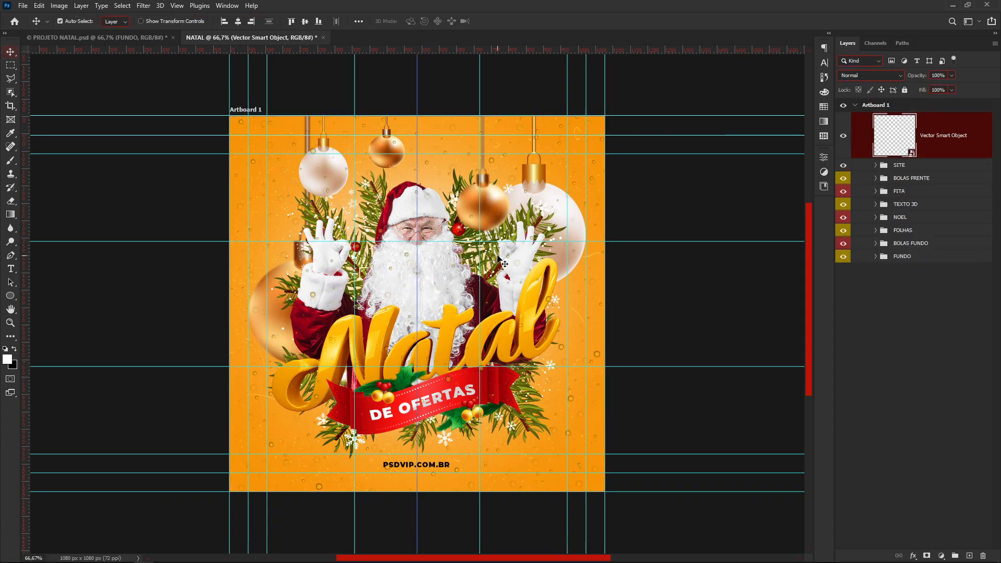
key(ctrl+h)
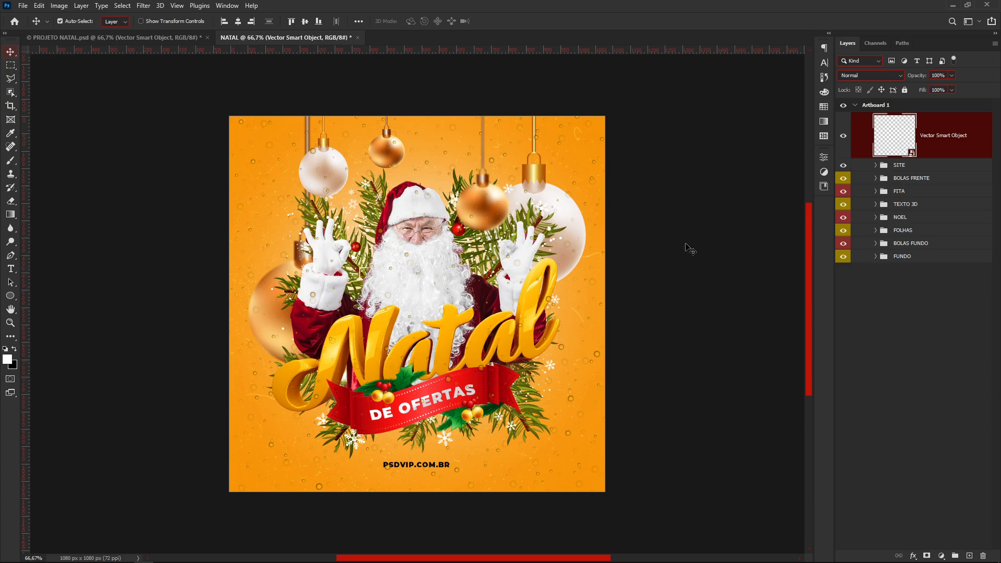
- Set the particle Vector Smart Object layer to Lighten blending at 40% opacity, check its effect and clear the layer selection
click(893, 73)
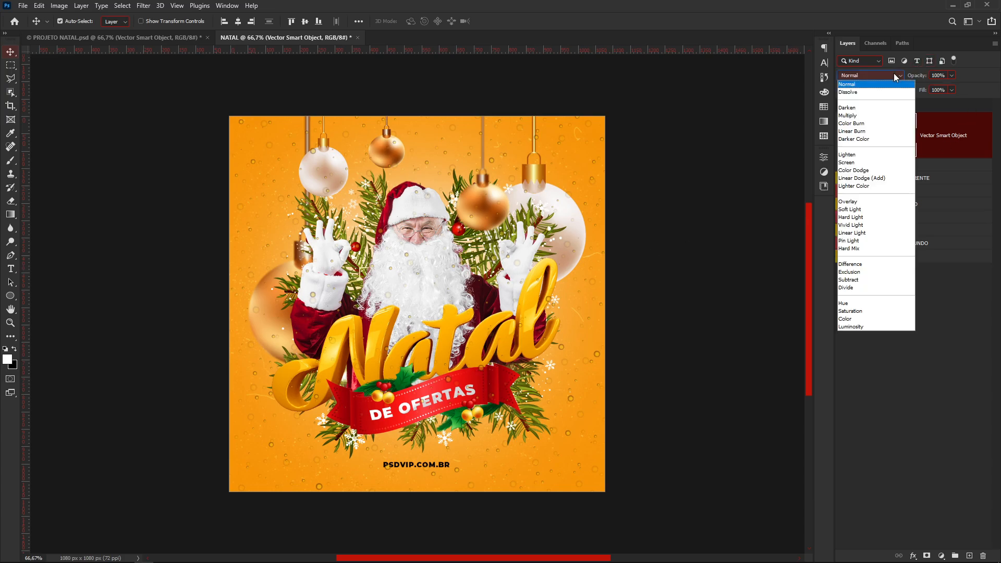
click(860, 155)
click(941, 76)
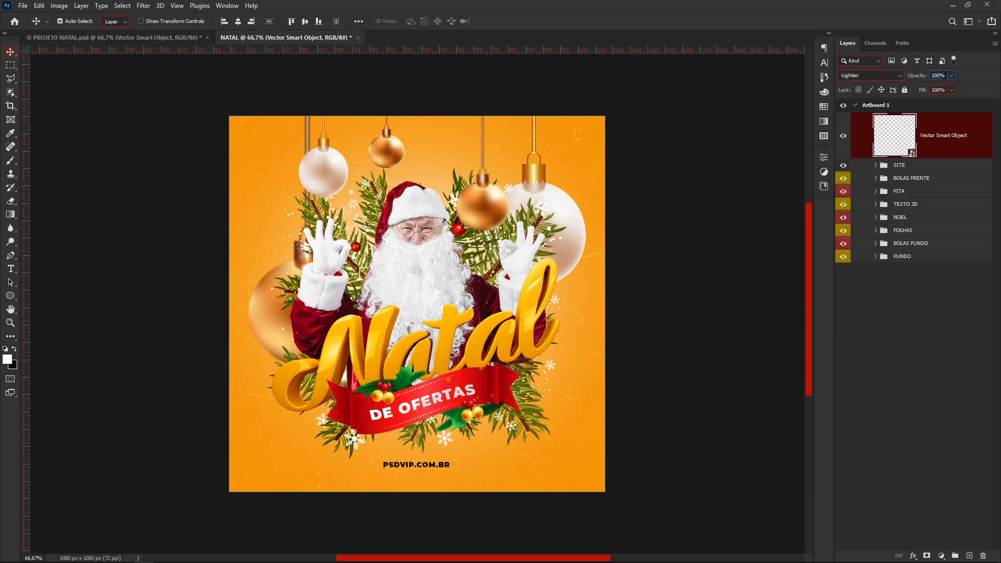
drag(943, 74, 929, 74)
click(917, 321)
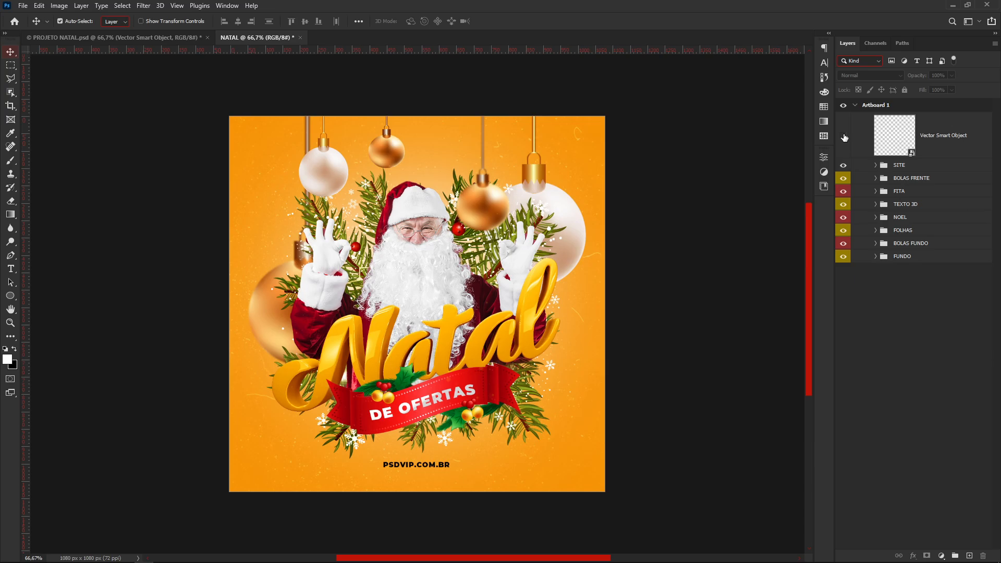
click(961, 151)
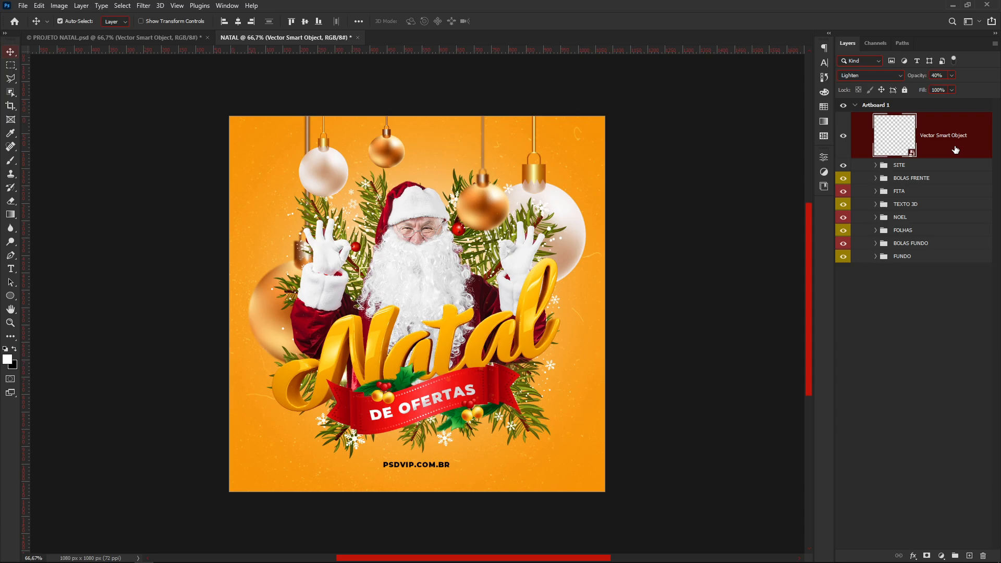
click(923, 383)
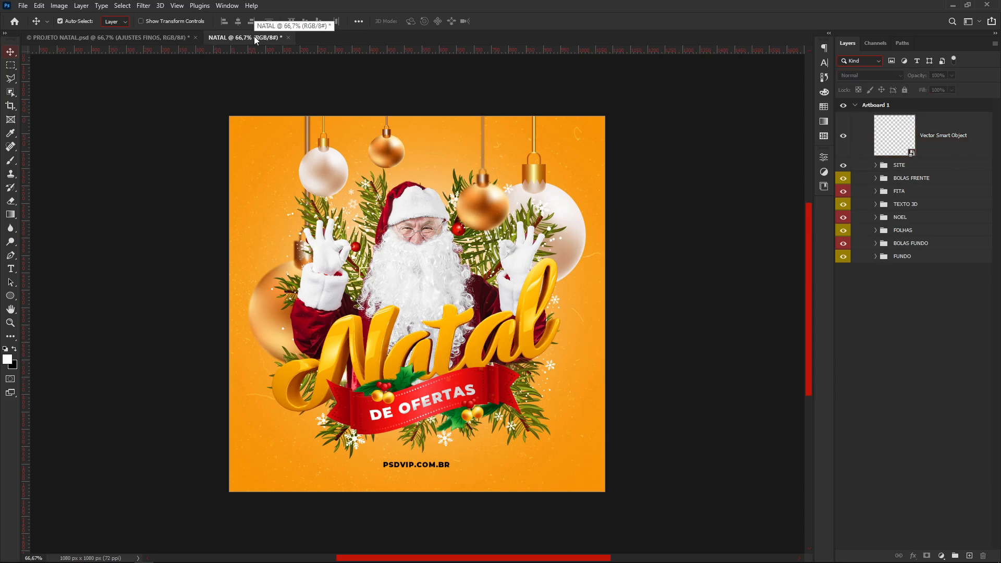
- In PROJETO NATAL.psd, hide the guides, compare the design with and without the AJUSTES FINOS group, and examine its Color Balance settings
click(167, 37)
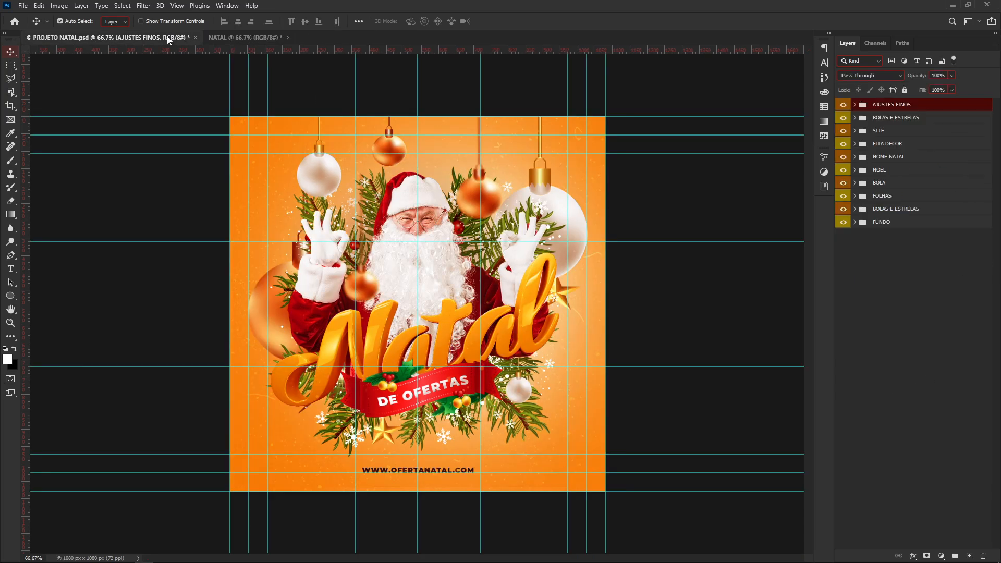
key(ctrl+semicolon)
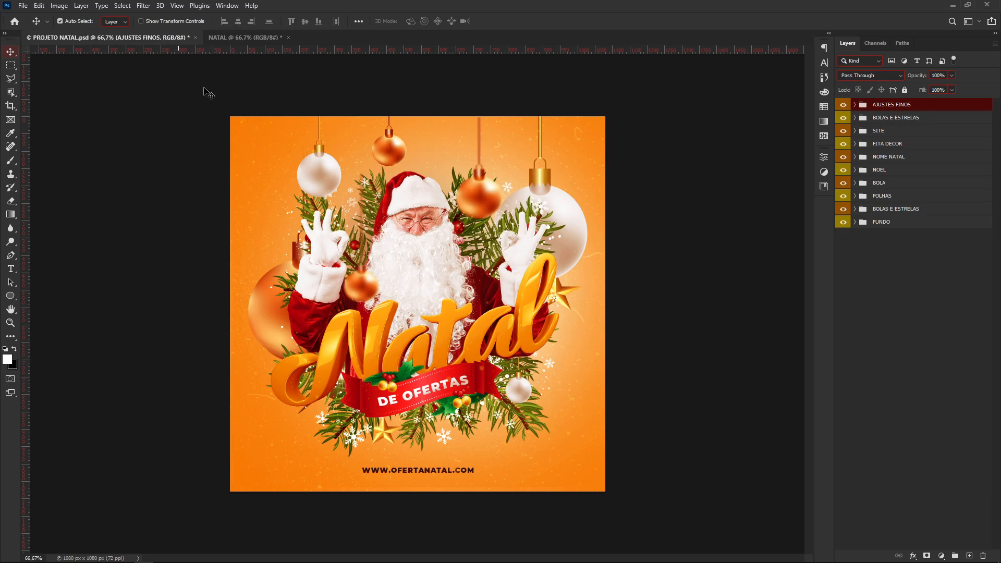
click(843, 105)
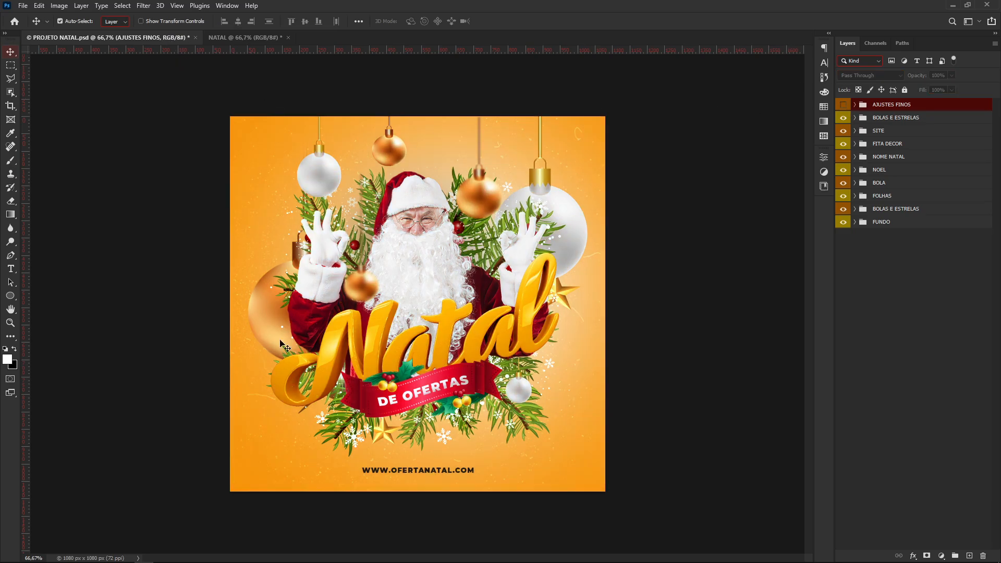
click(842, 105)
click(843, 104)
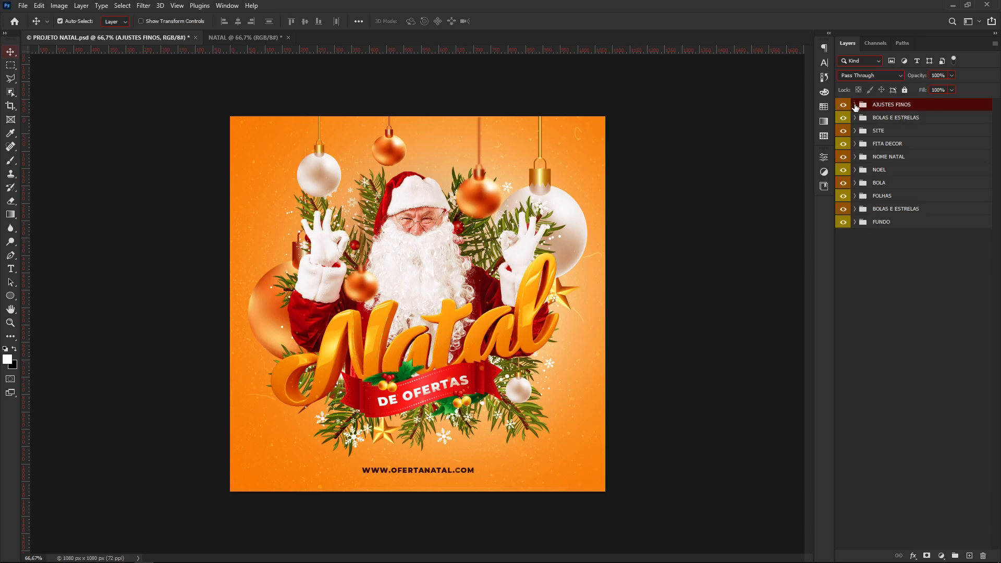
click(855, 105)
click(893, 415)
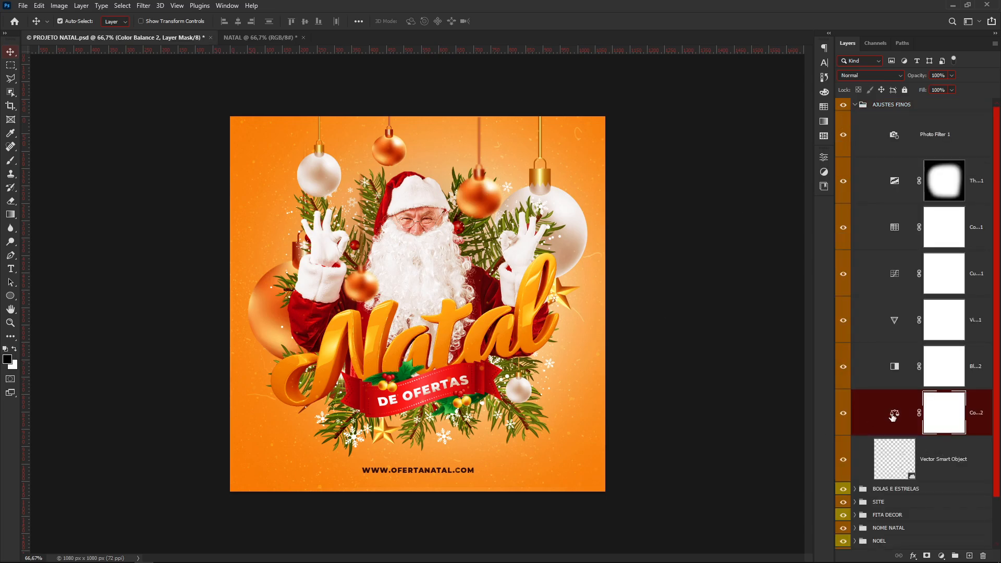
double_click(893, 414)
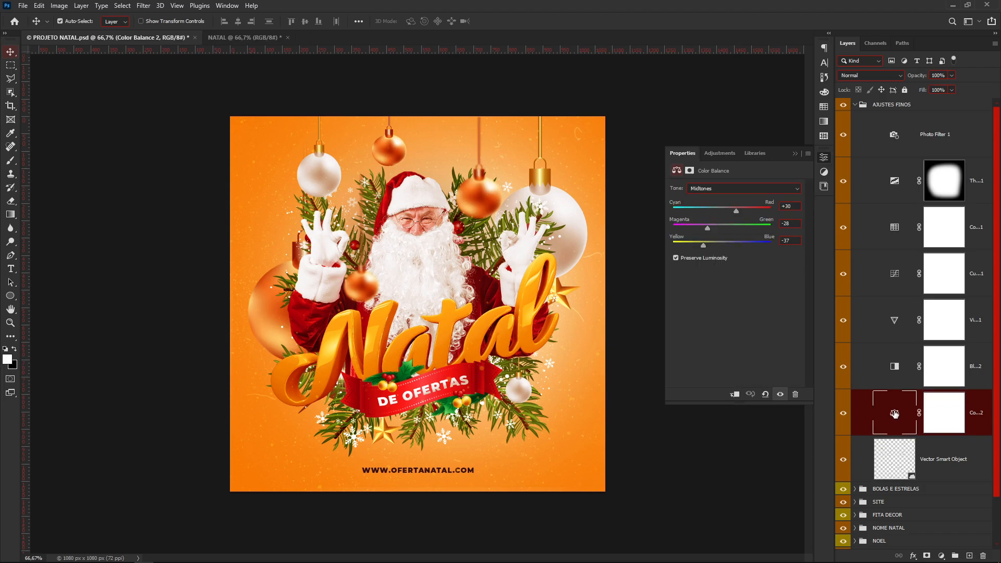
- Add a Color Balance adjustment layer directly above the particle Vector Smart Object in the NATAL document
click(245, 37)
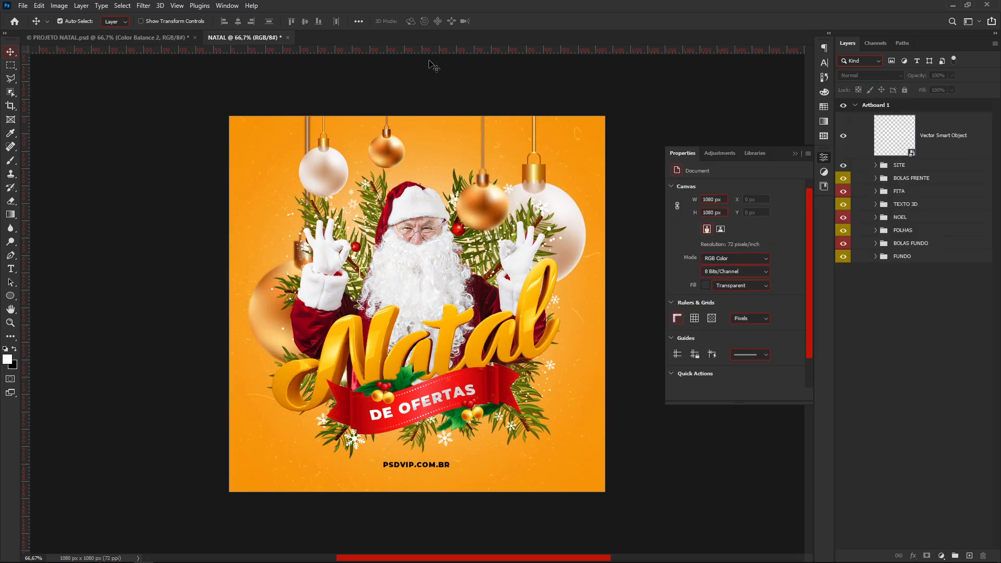
click(795, 155)
click(926, 152)
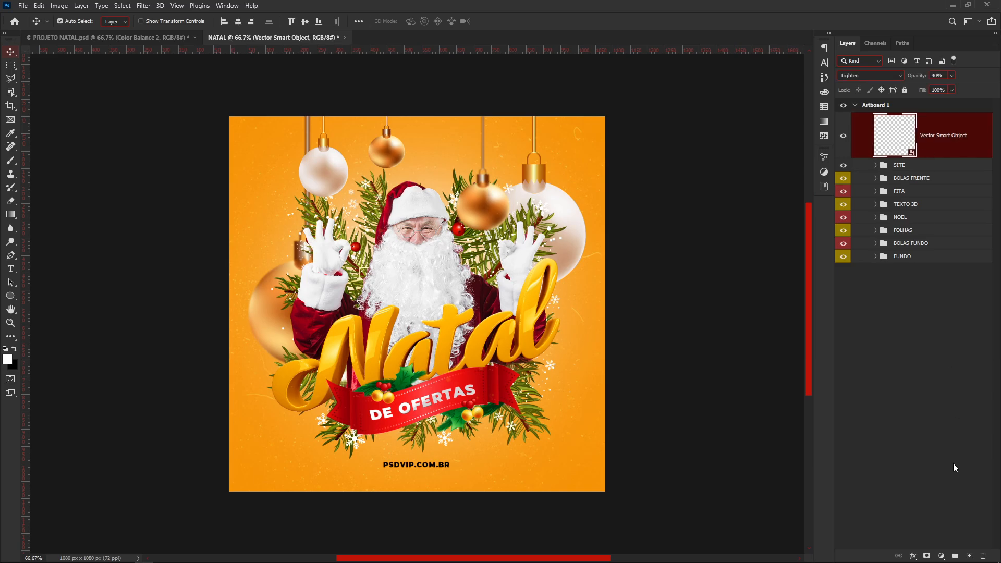
click(941, 553)
click(941, 555)
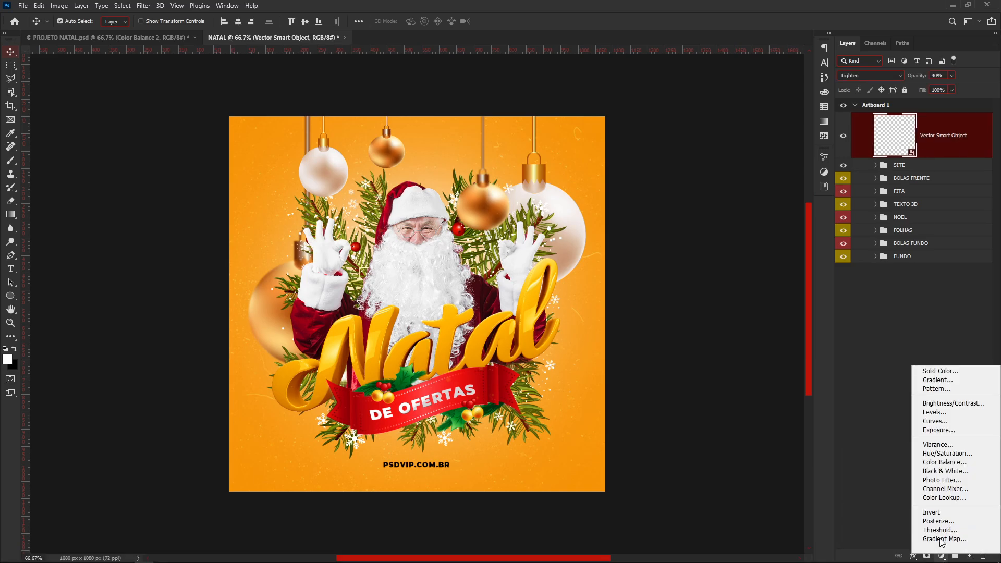
click(946, 462)
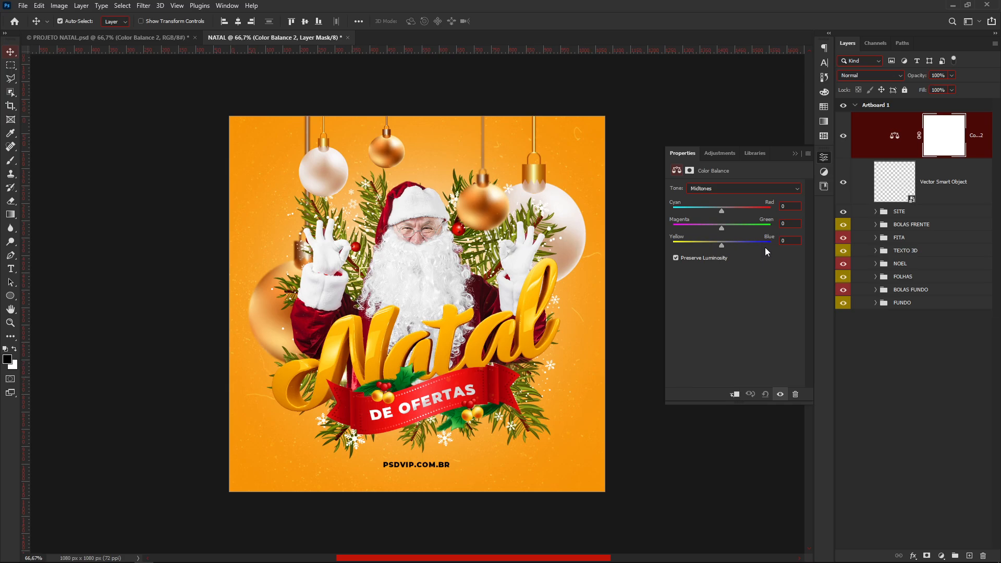
- Shift the Color Balance midtones to about +29 towards red, -22 towards magenta and -27 towards yellow
drag(721, 211, 721, 210)
drag(771, 211, 742, 219)
click(790, 211)
drag(722, 228, 719, 228)
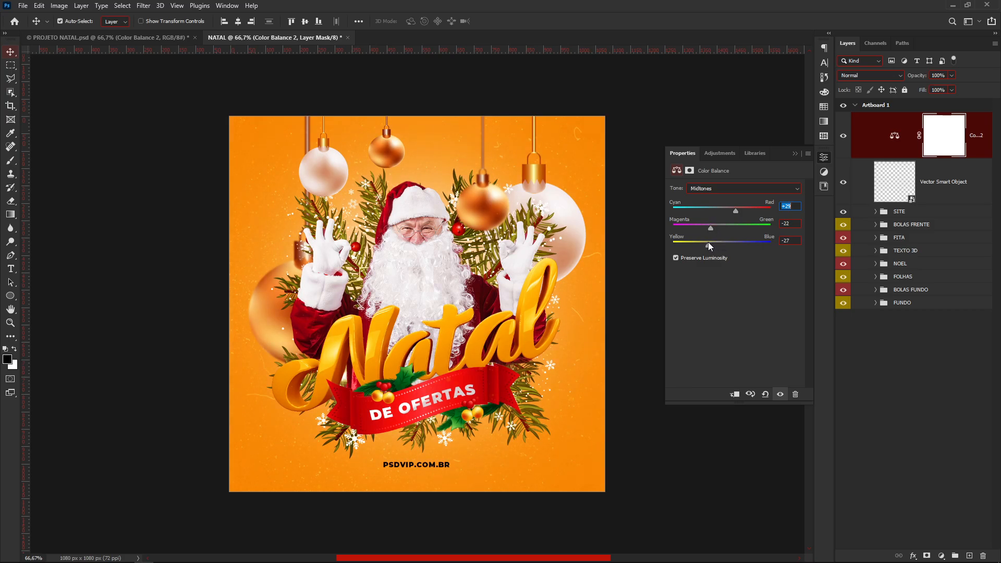
click(707, 244)
drag(736, 211, 737, 211)
key(Return)
click(794, 154)
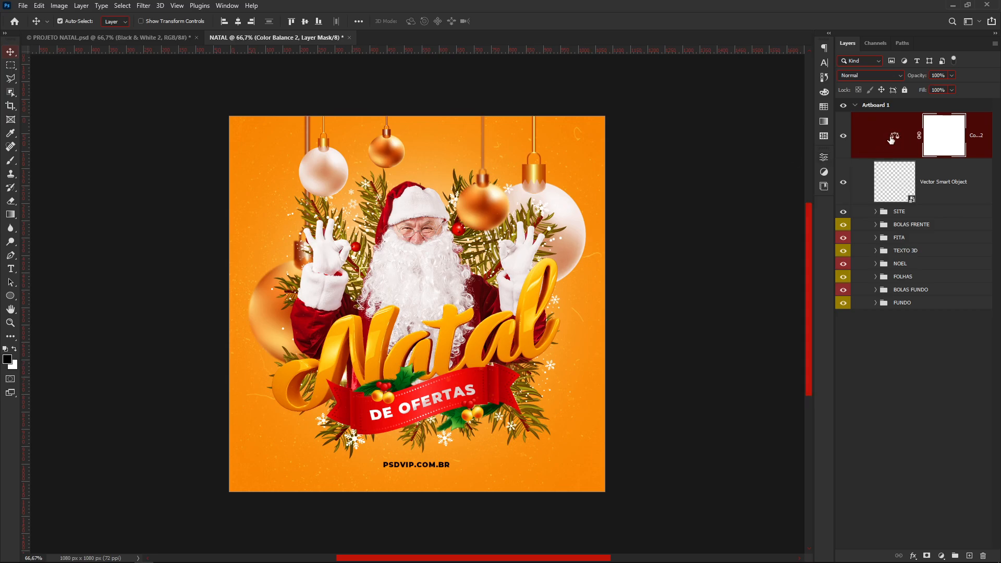
- Add a Black & White adjustment layer above Color Balance, tinted ffb100 and with Reds set to 87
click(824, 173)
click(824, 173)
click(941, 555)
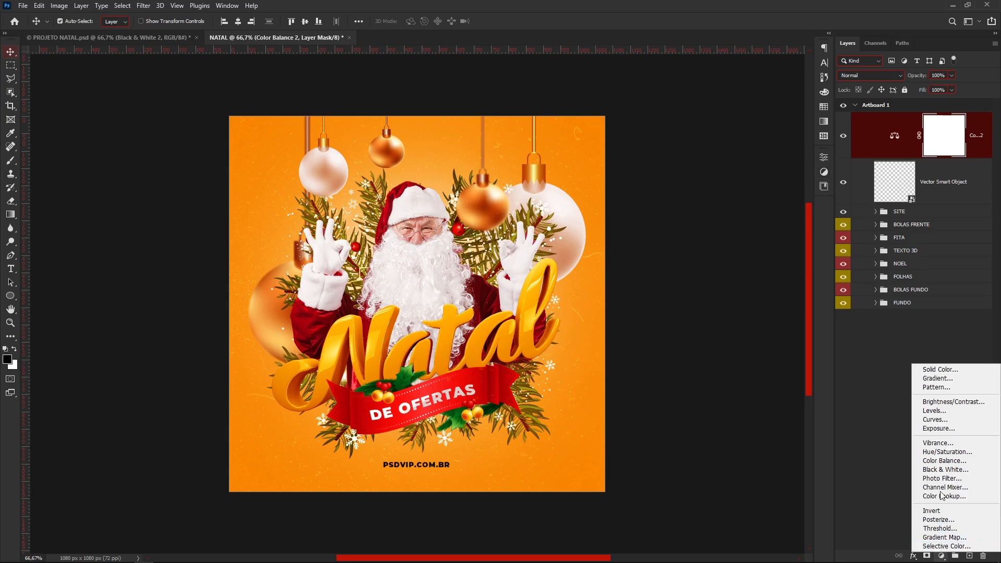
click(944, 469)
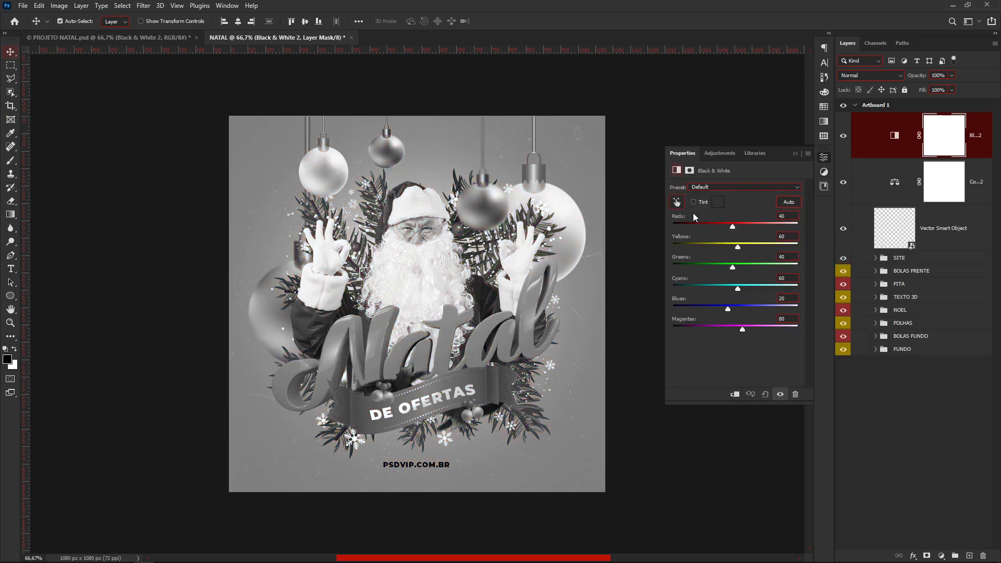
click(692, 202)
click(717, 205)
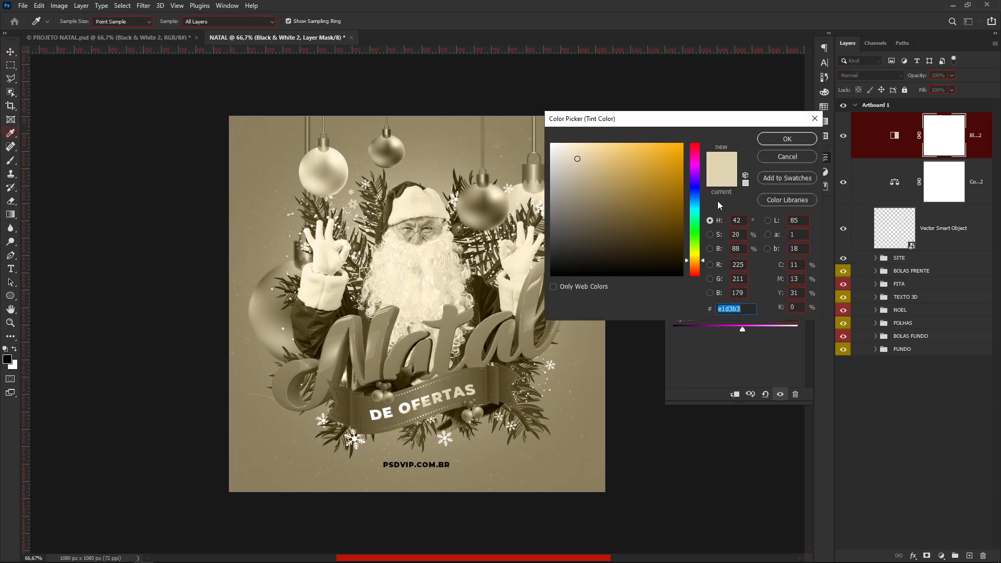
text(ffb100)
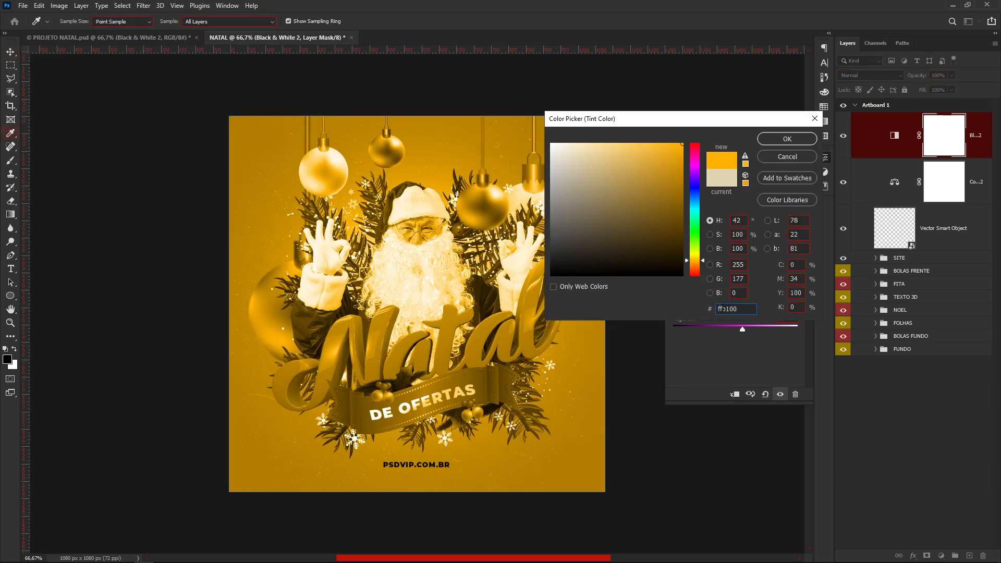
click(777, 138)
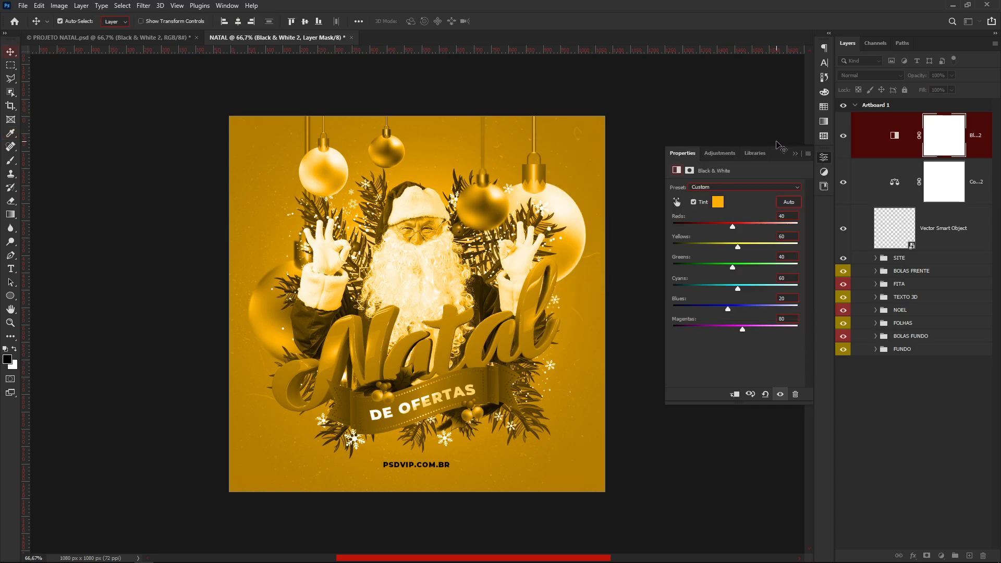
drag(729, 229, 751, 213)
text(85)
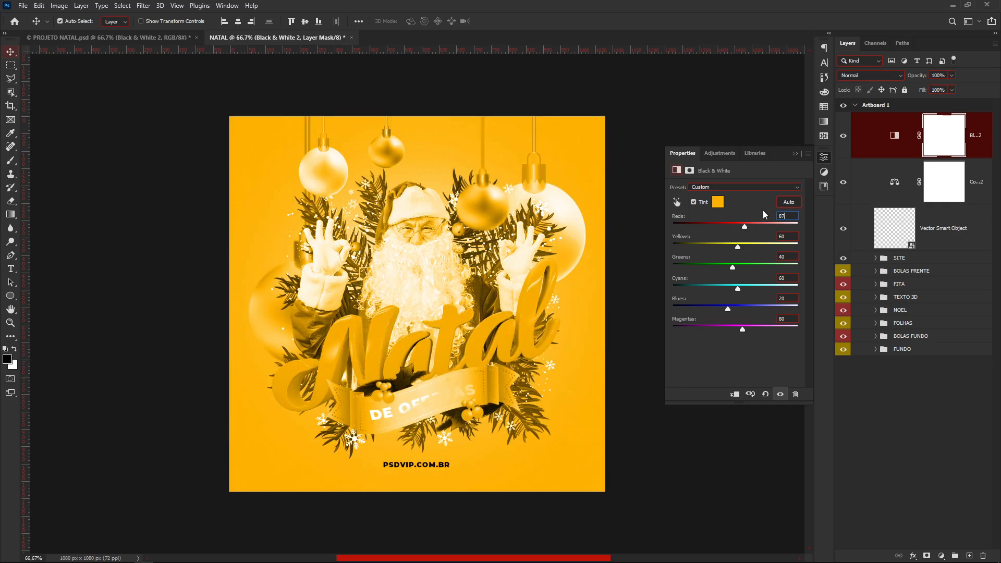
- Set the Black & White layer to 18% opacity and Hard Light blending, and toggle its visibility to compare the effect
click(894, 136)
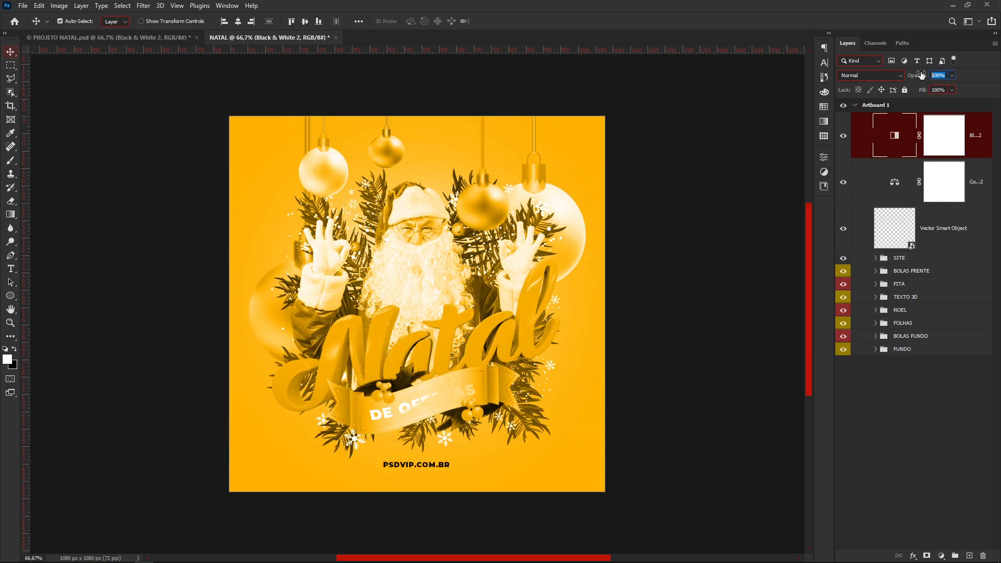
text(18)
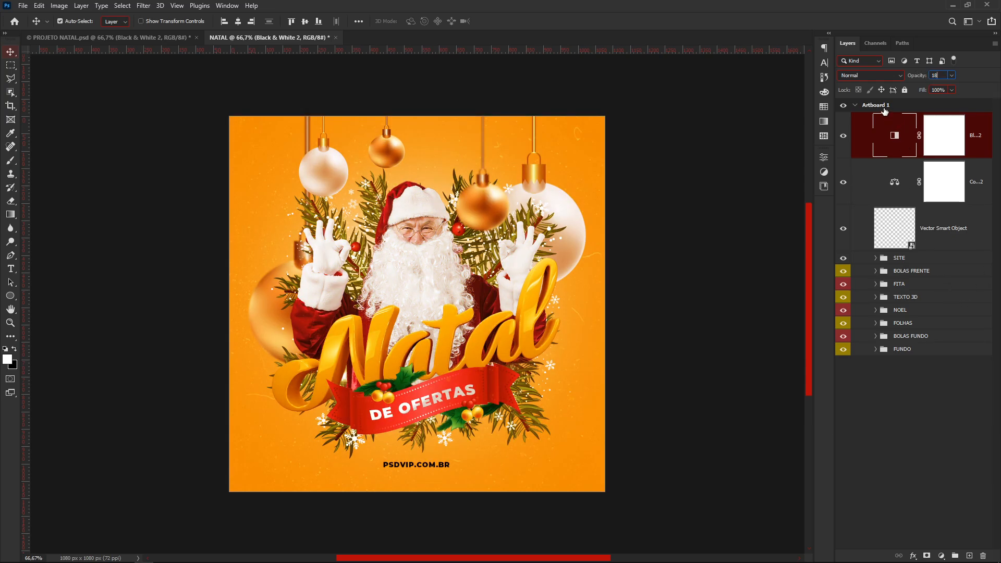
click(875, 73)
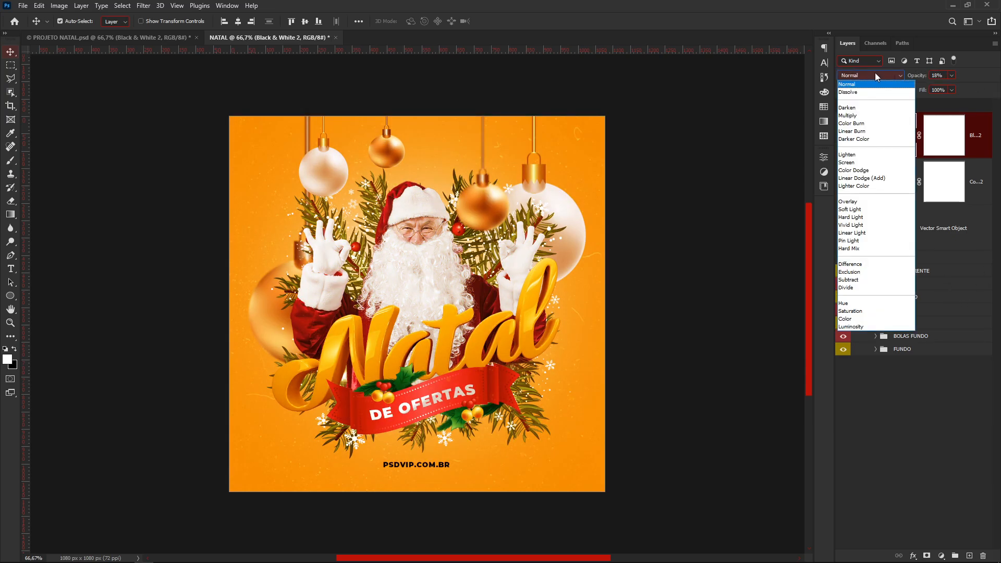
click(869, 217)
click(886, 388)
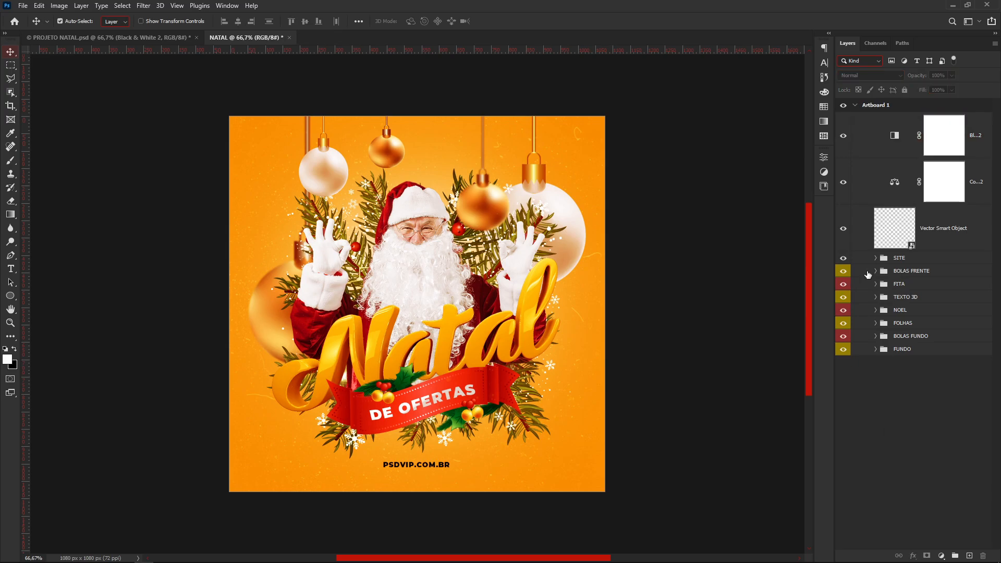
click(865, 137)
click(873, 78)
key(Escape)
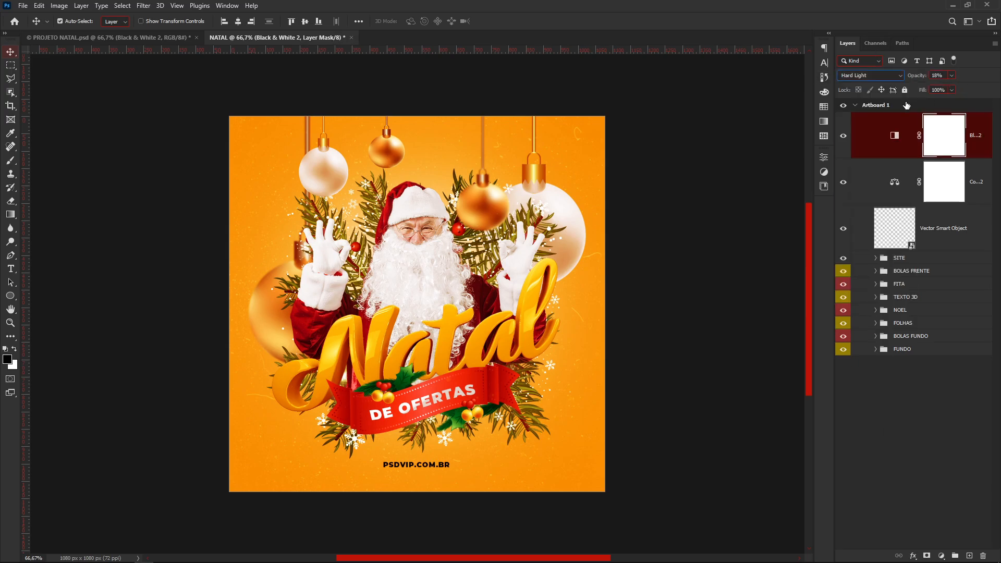
click(842, 141)
click(842, 139)
click(842, 139)
click(842, 139)
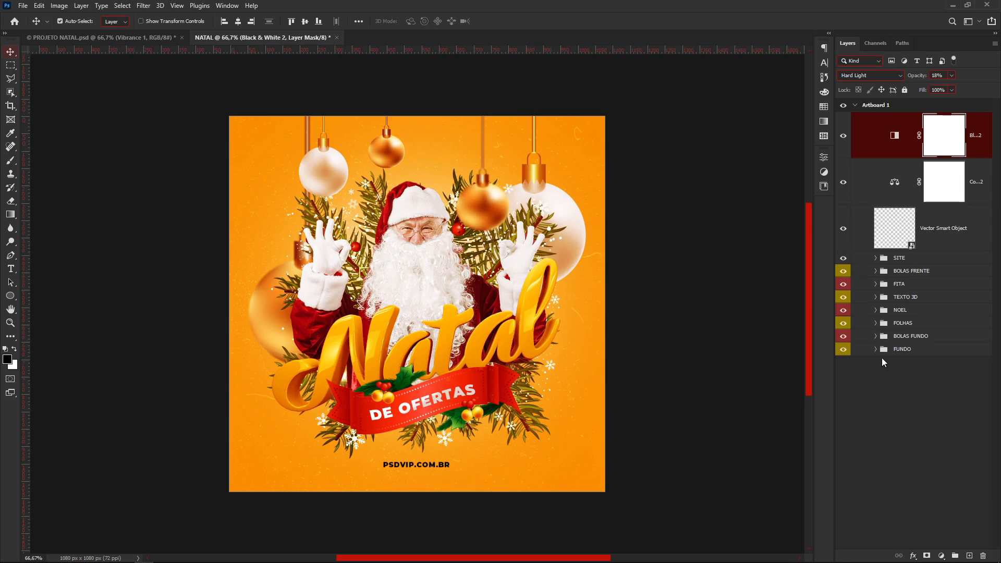
- Add a Vibrance adjustment layer above the Black & White layer and set its Vibrance to +2
click(824, 173)
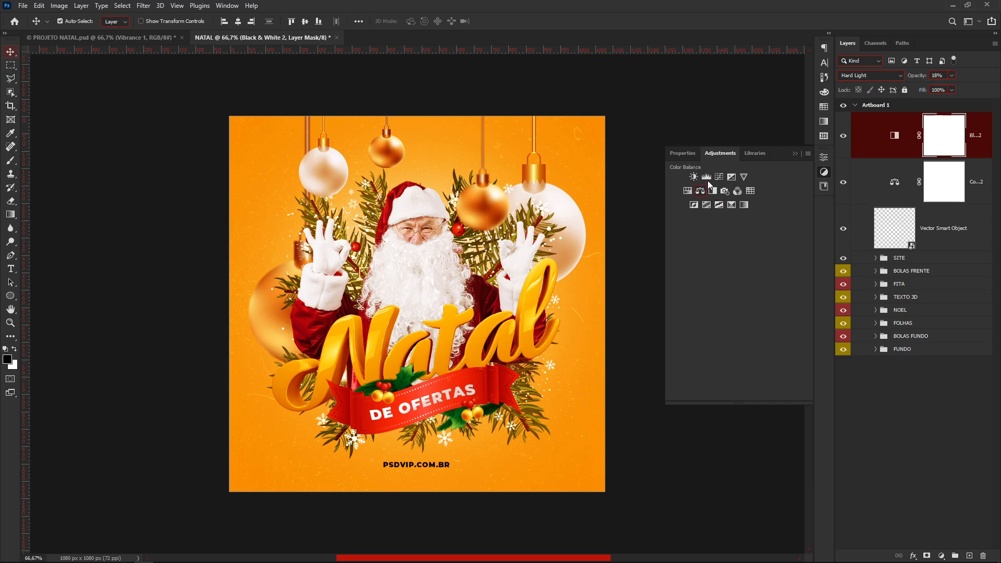
click(745, 176)
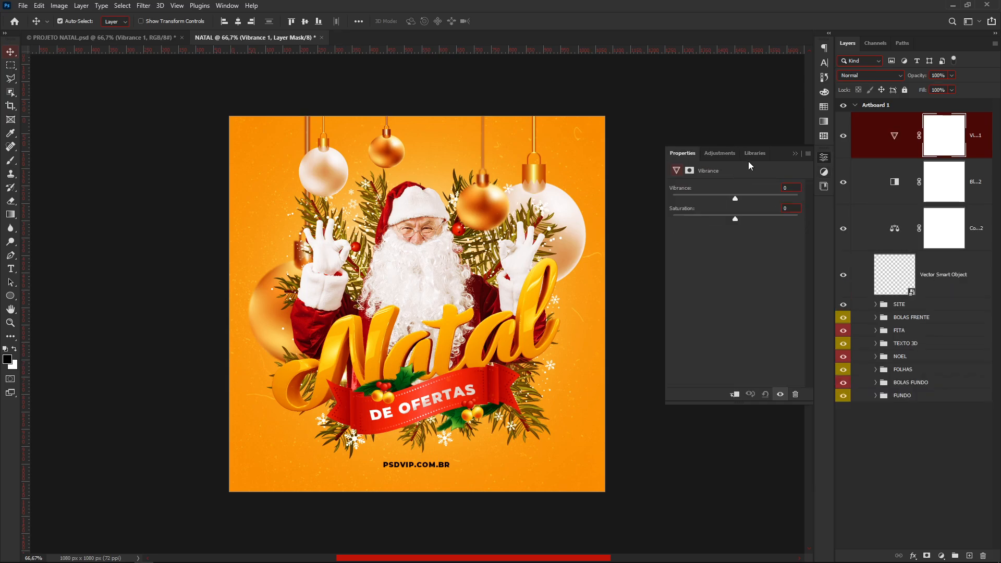
click(944, 556)
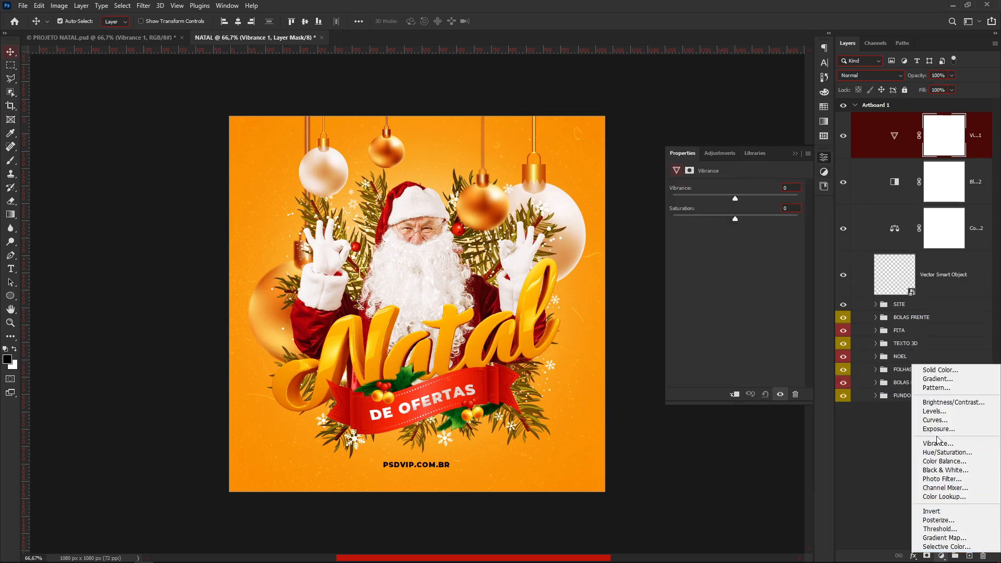
click(756, 183)
text(+3)
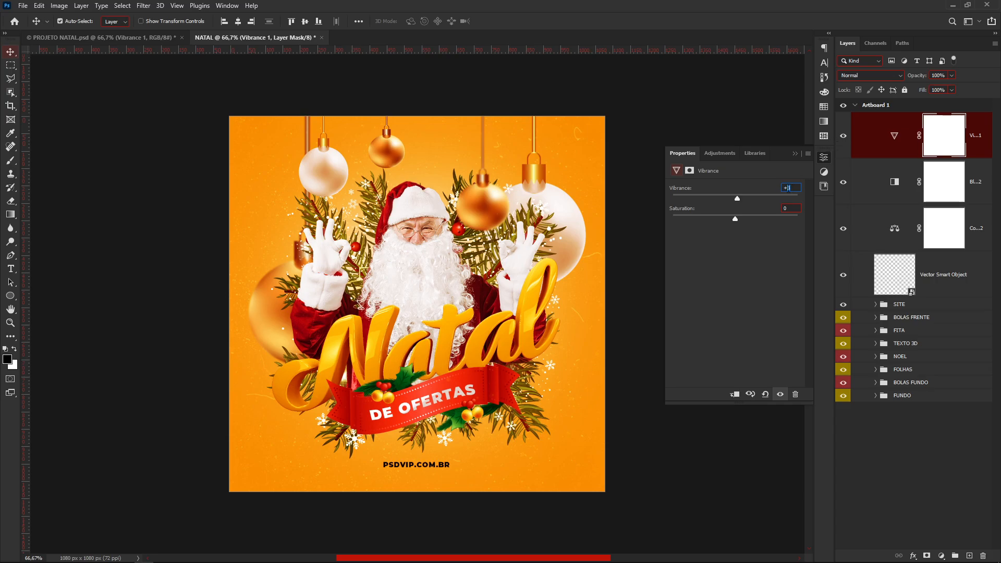
click(794, 154)
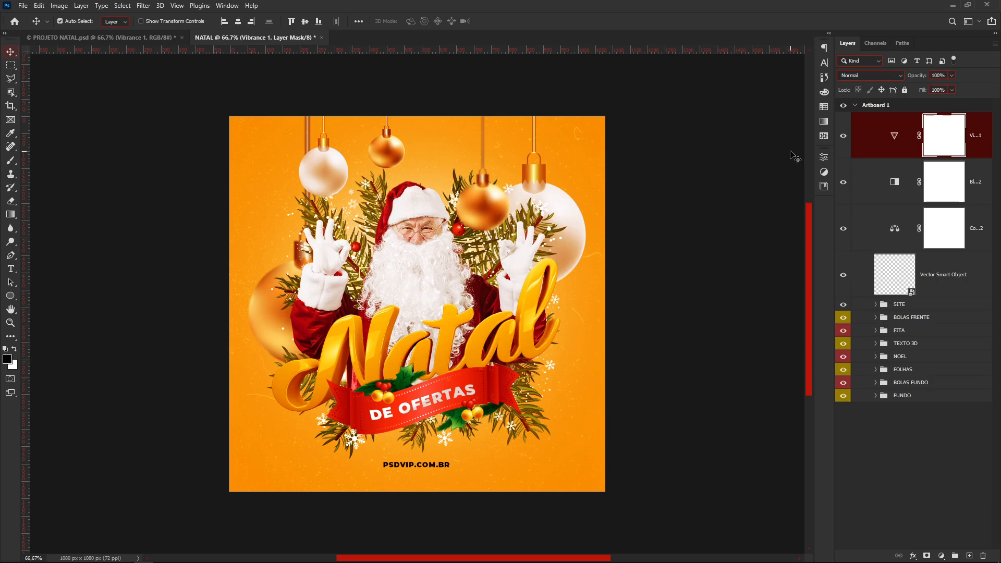
click(823, 157)
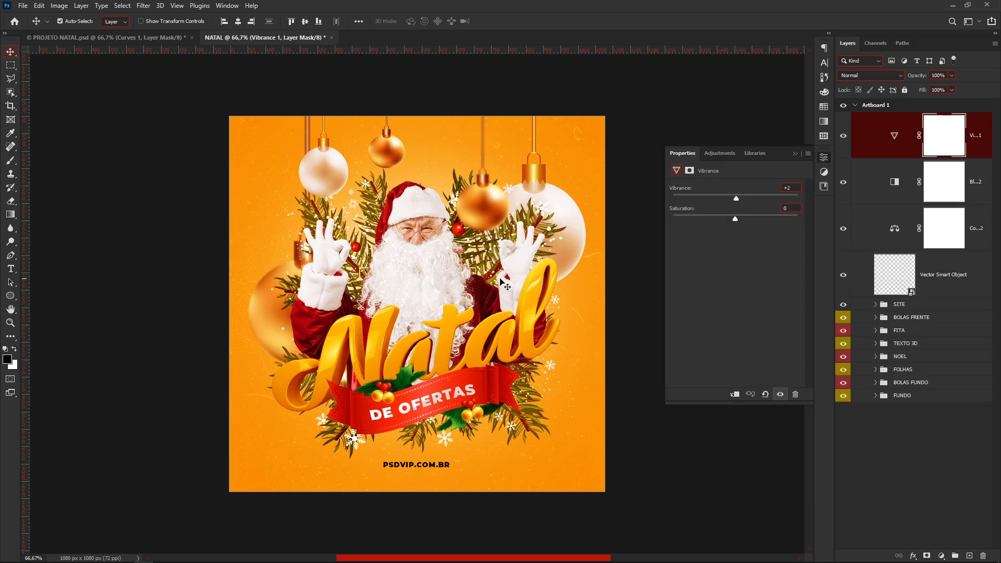
- Add a Curves adjustment layer above Vibrance and place a shadow point with input 60 and output 72
click(941, 555)
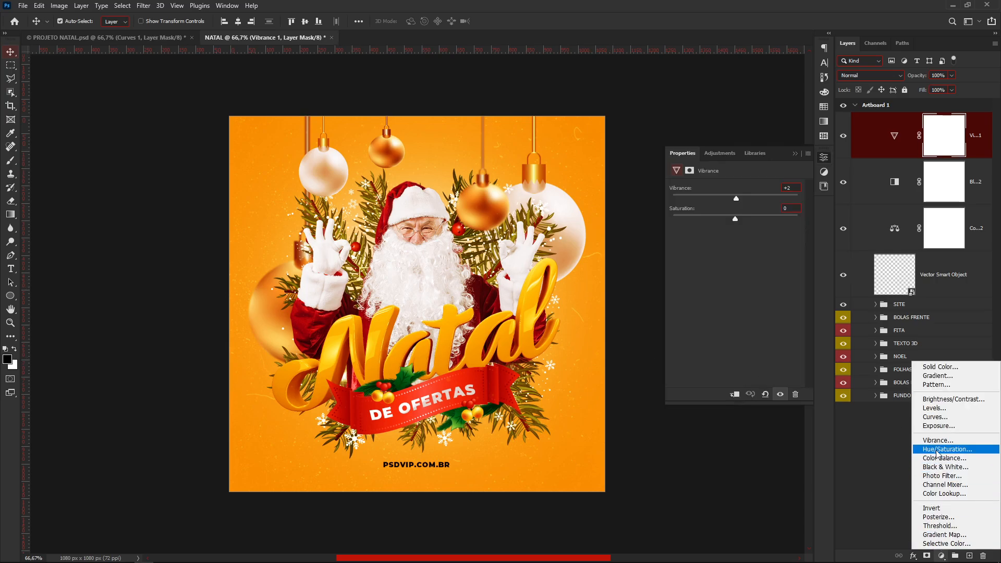
click(937, 417)
mouse_move(718, 292)
mouse_down()
mouse_move(736, 306)
mouse_move(718, 293)
mouse_up()
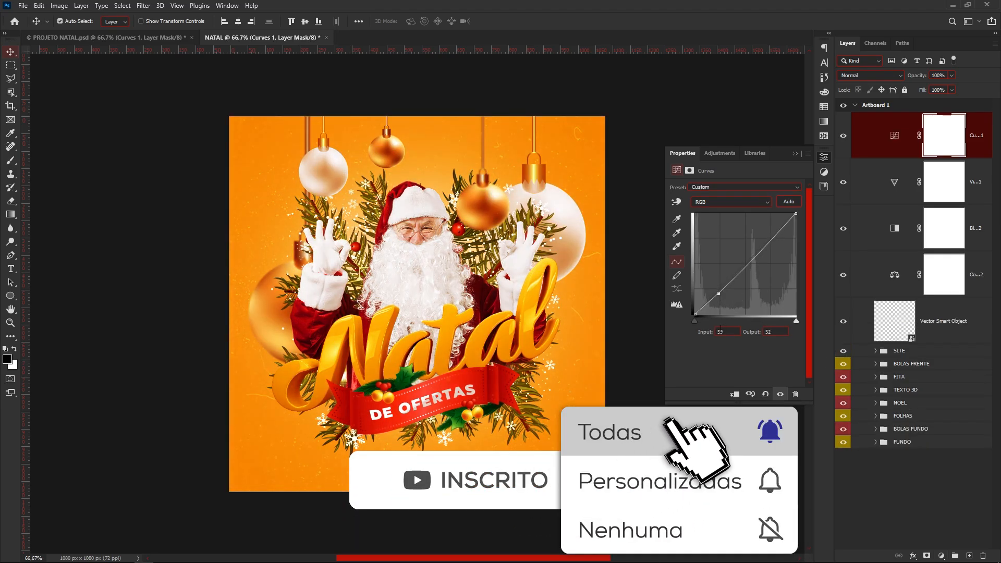
double_click(720, 331)
text(60)
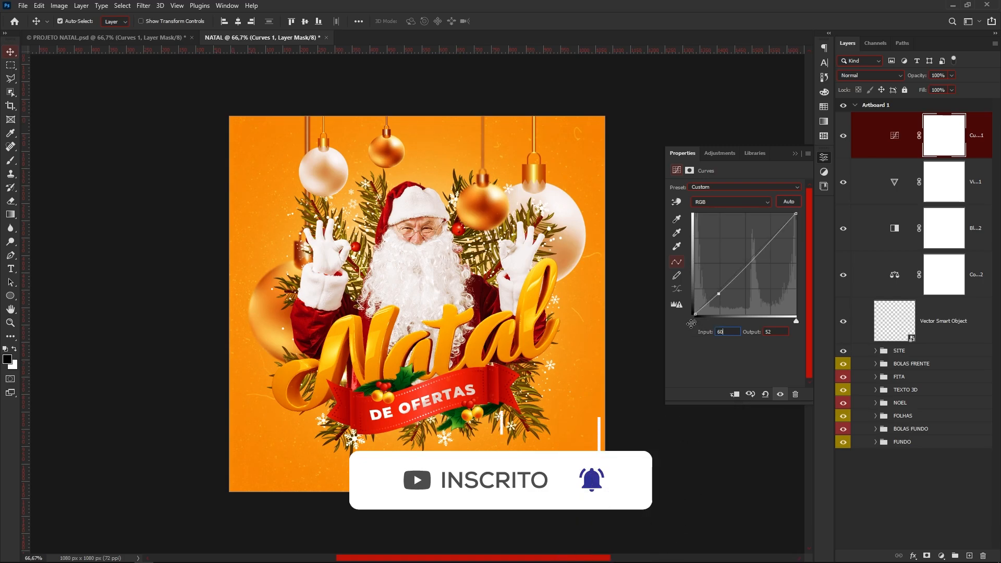
click(742, 344)
click(718, 293)
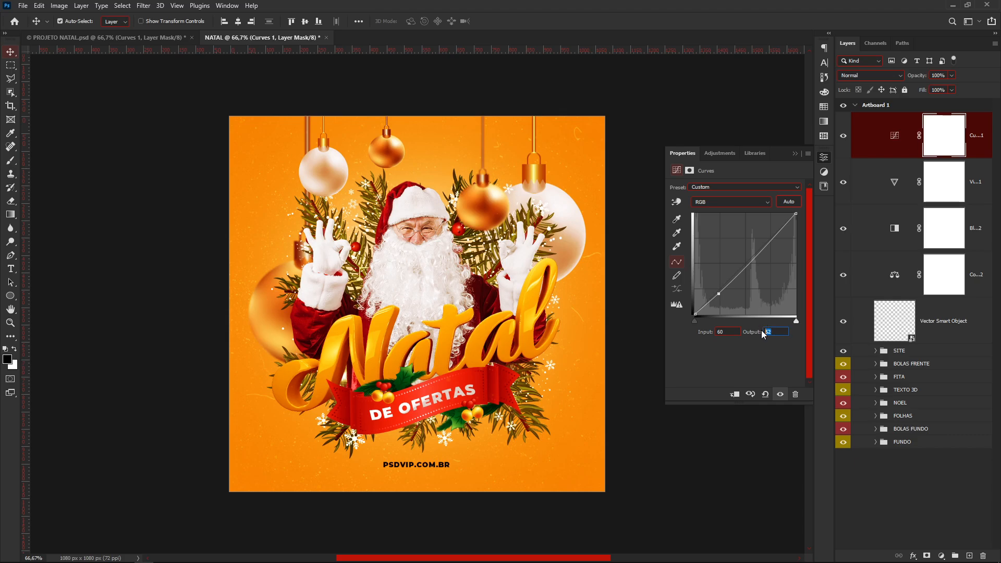
text(72)
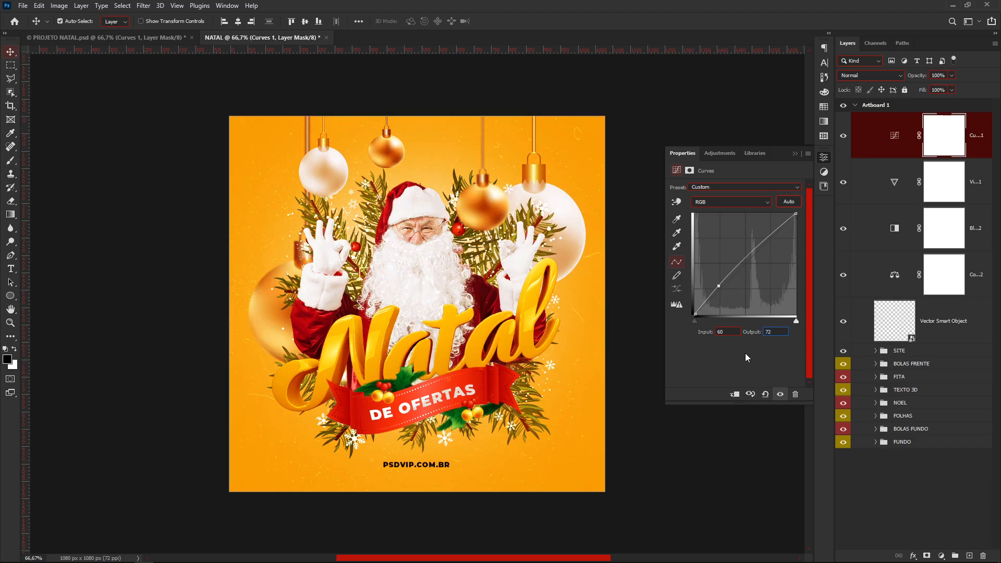
key(Return)
- Set the shadow point of the curve to input 66 and output 72
click(733, 331)
text(66)
click(768, 332)
text(72)
click(767, 348)
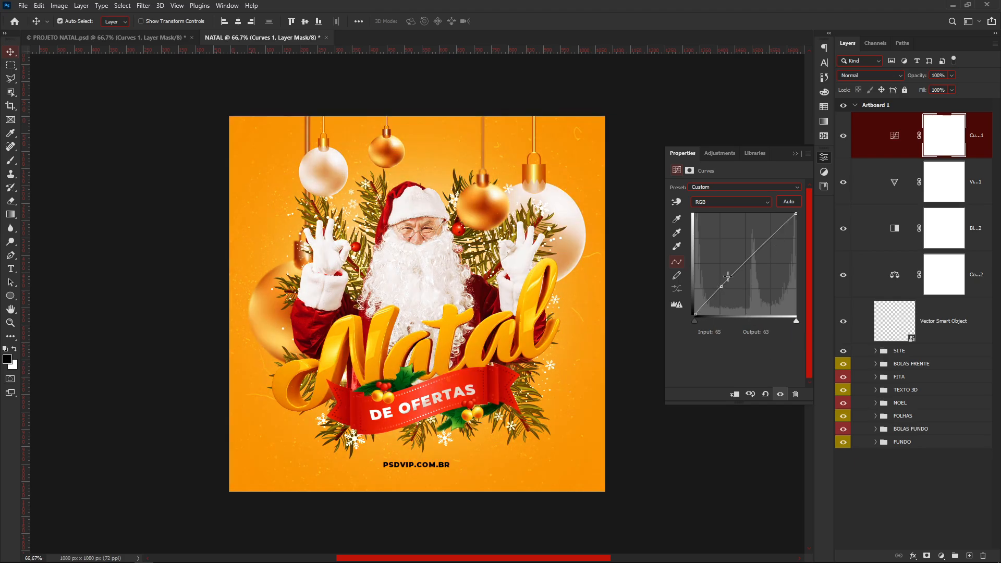
- Add a second point in the highlights of the curve at input 169 and output 170
click(761, 247)
click(732, 330)
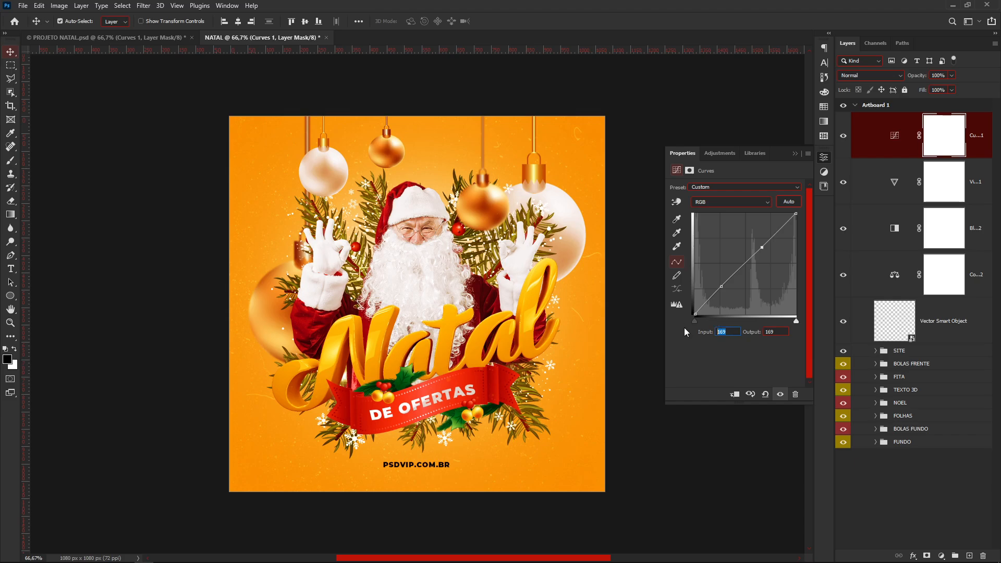
click(766, 332)
text(169)
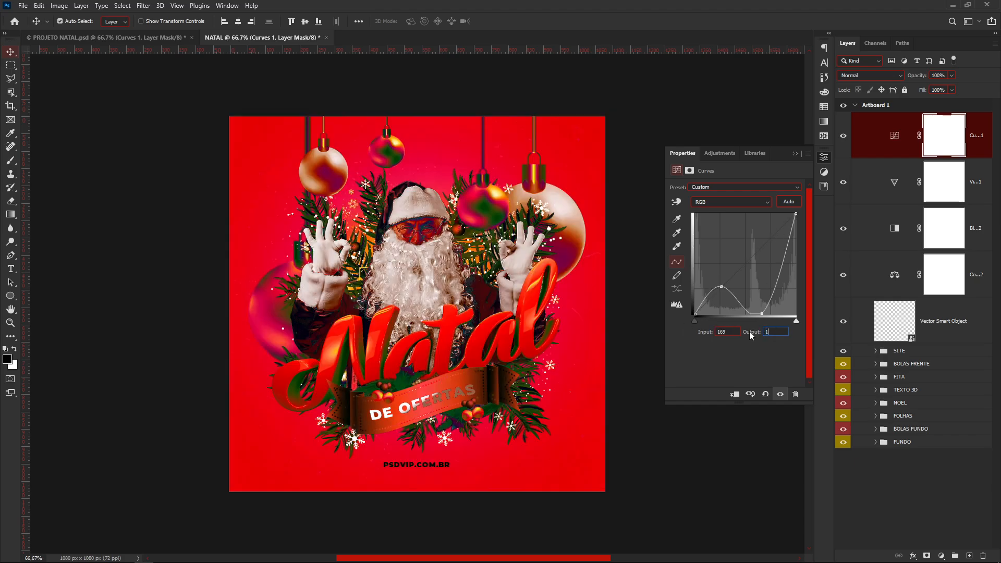
click(754, 349)
click(762, 247)
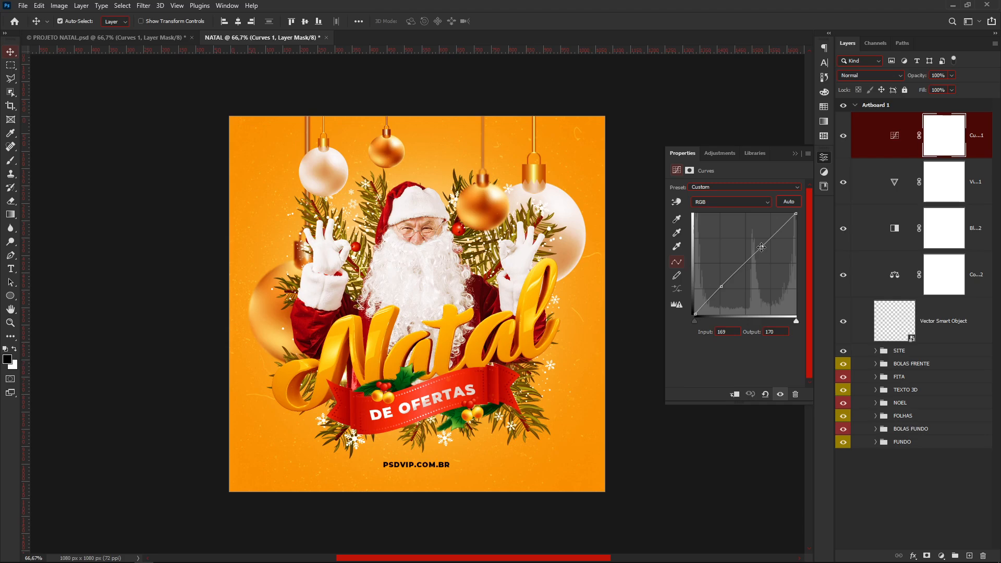
- Set the highlight point's input to 197, raise its output slightly, and close the curve settings
click(778, 330)
text(9)
click(761, 244)
click(702, 330)
text(197)
key(Return)
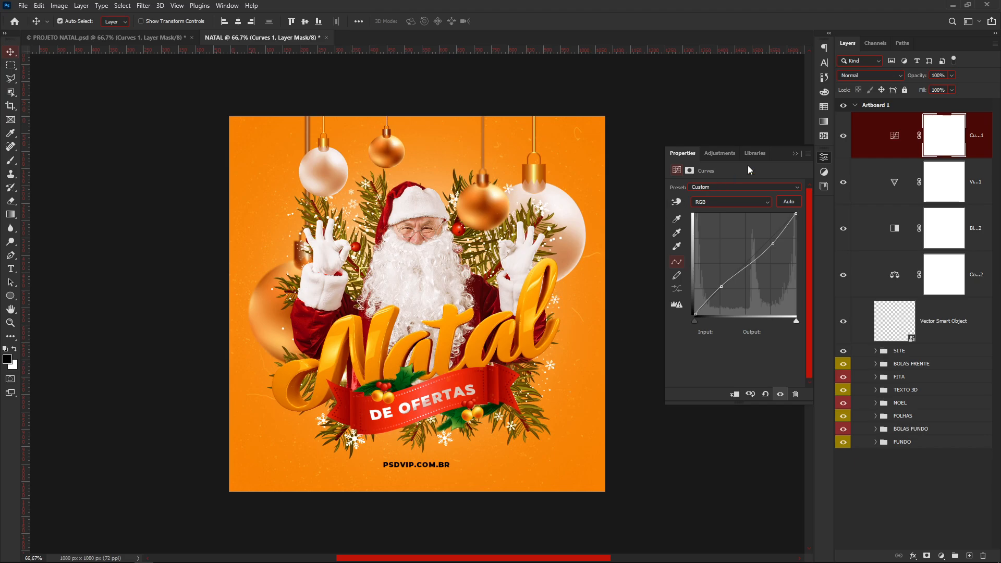
click(794, 152)
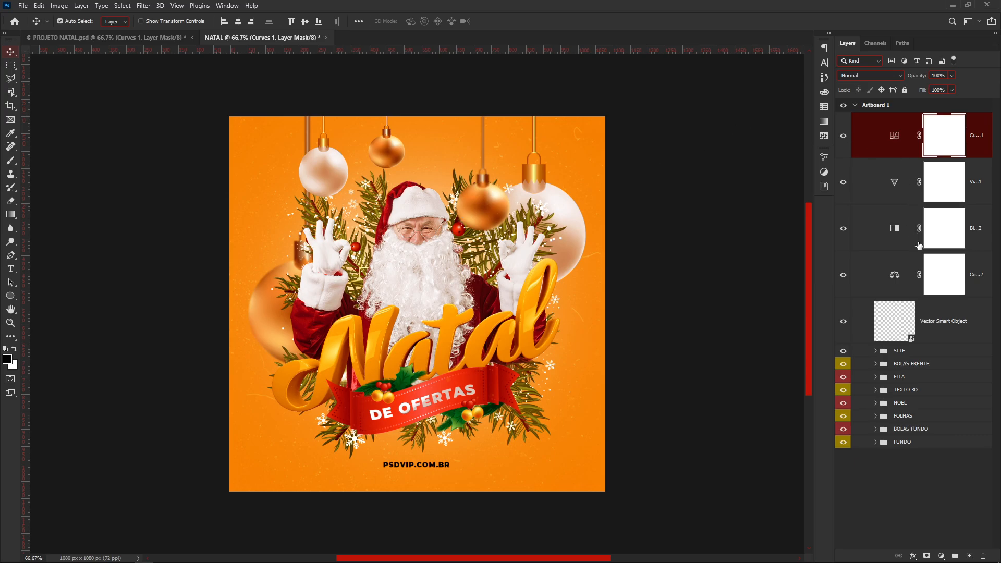
- Group the Vector Smart Object and all adjustment layers above it, and name the group AJUSTE FINAL
click(947, 329)
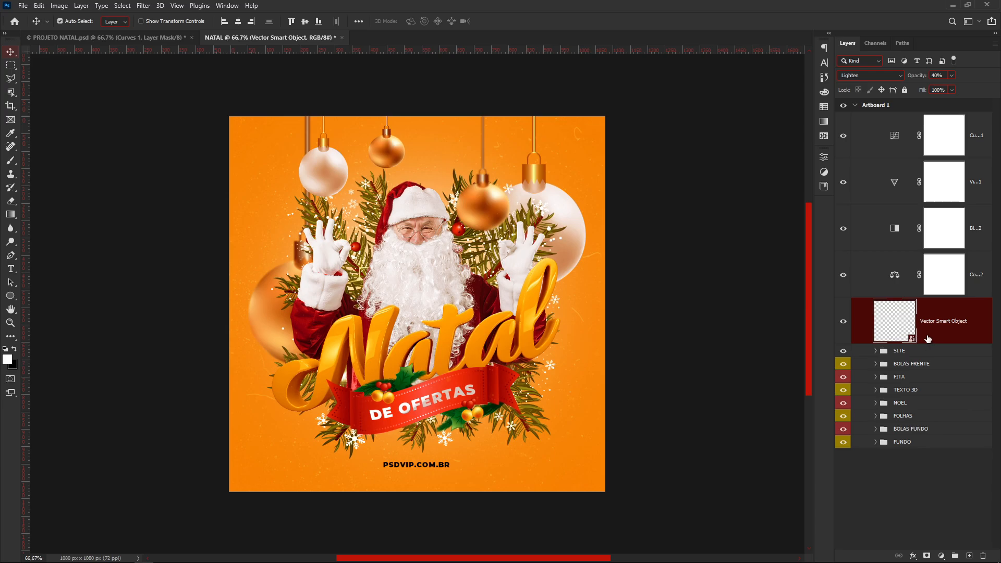
shift+click(874, 136)
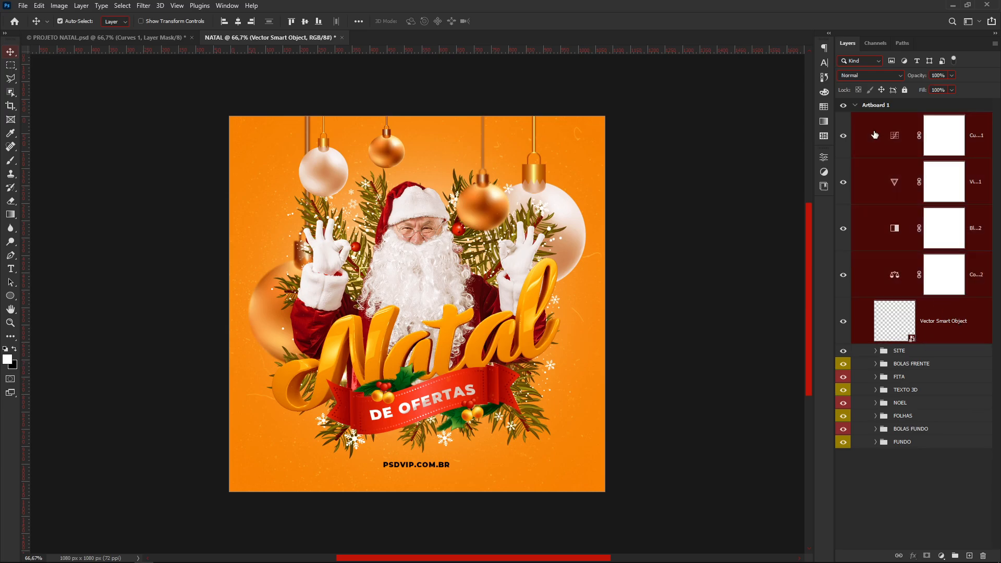
key(ctrl+g)
double_click(902, 120)
text(a)
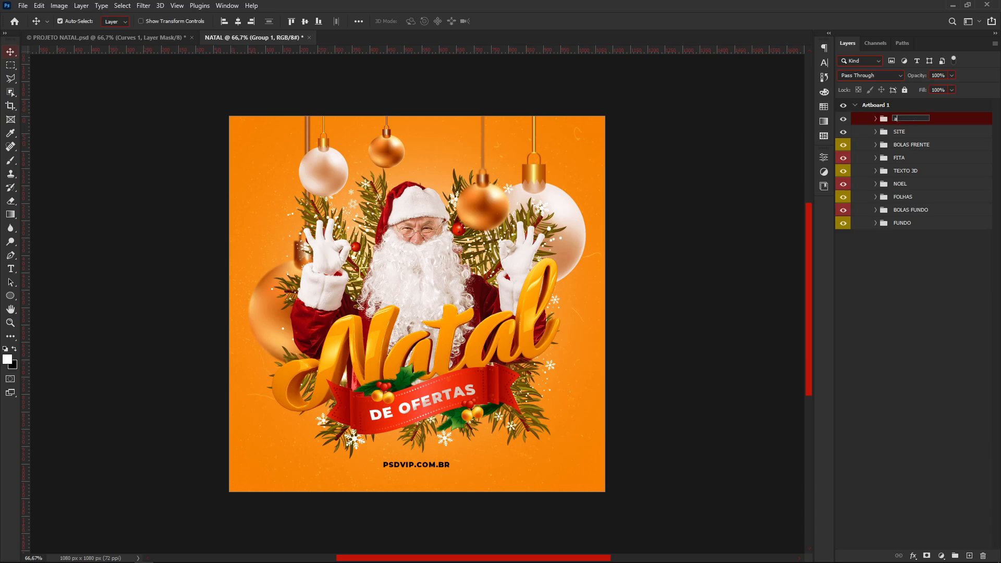
text(JUSTE FINAL)
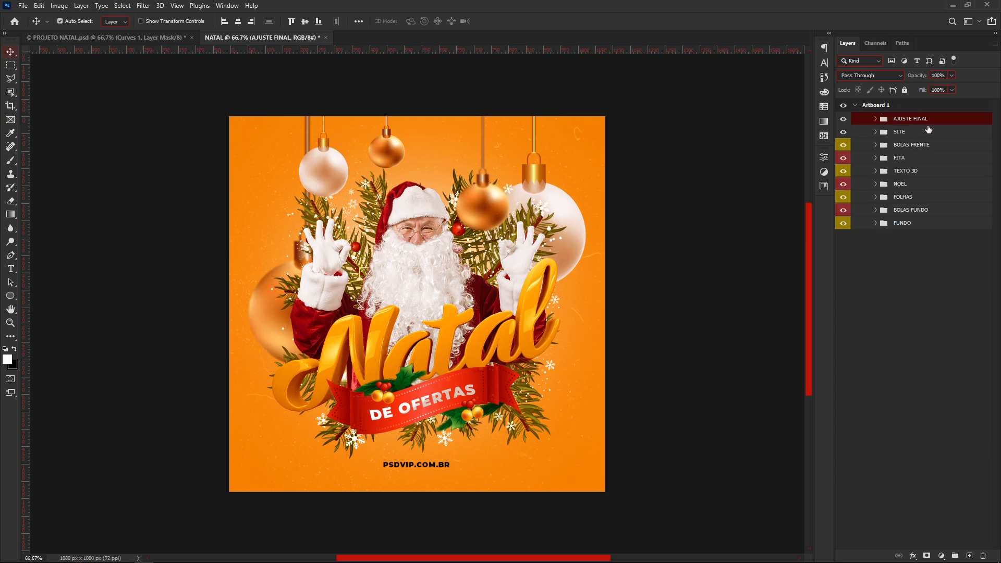
- Colour-label the SITE group red and AJUSTE FINAL yellow, and toggle AJUSTE FINAL's visibility to compare the effect
click(917, 132)
right_click(926, 135)
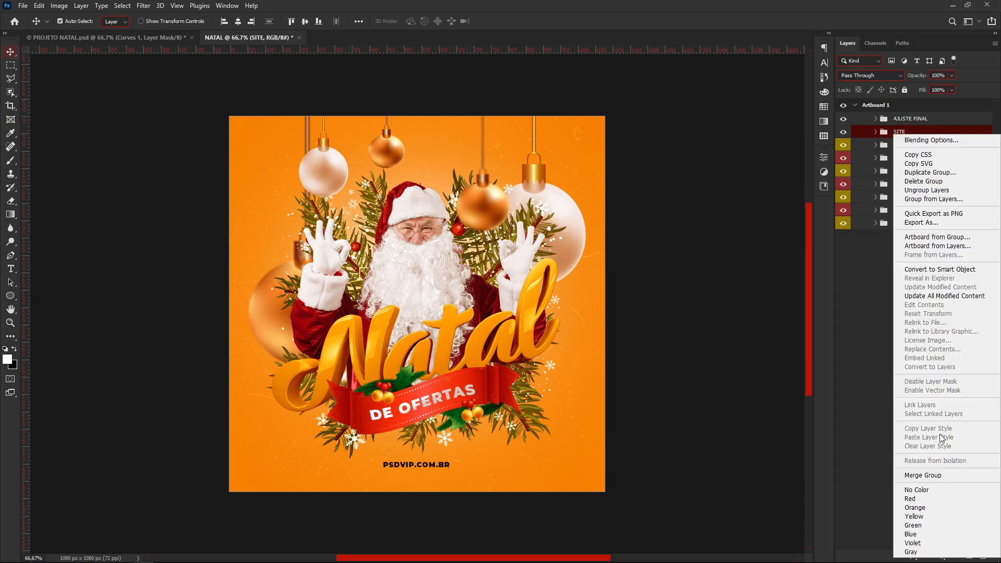
click(912, 499)
right_click(910, 123)
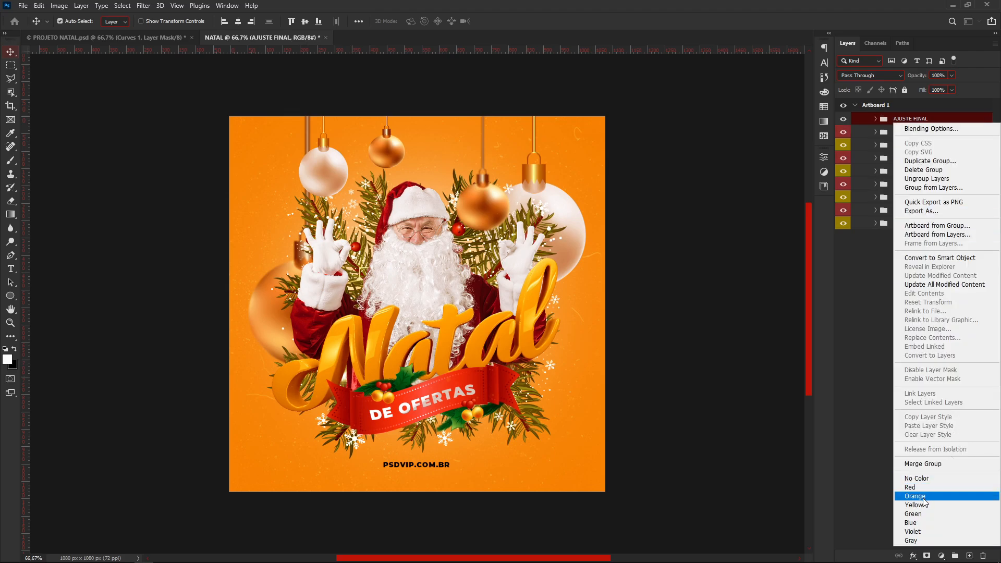
click(923, 497)
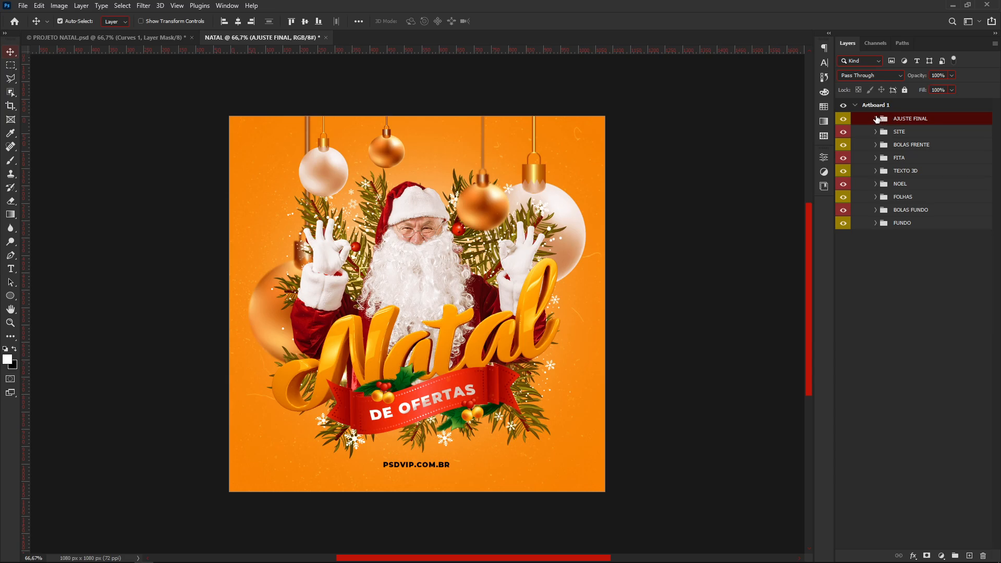
click(843, 120)
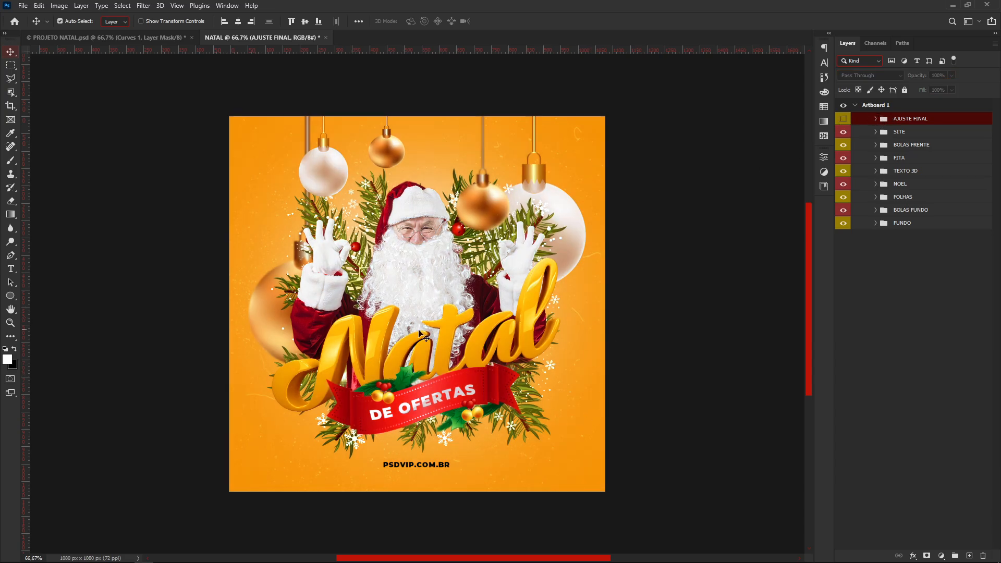
click(843, 120)
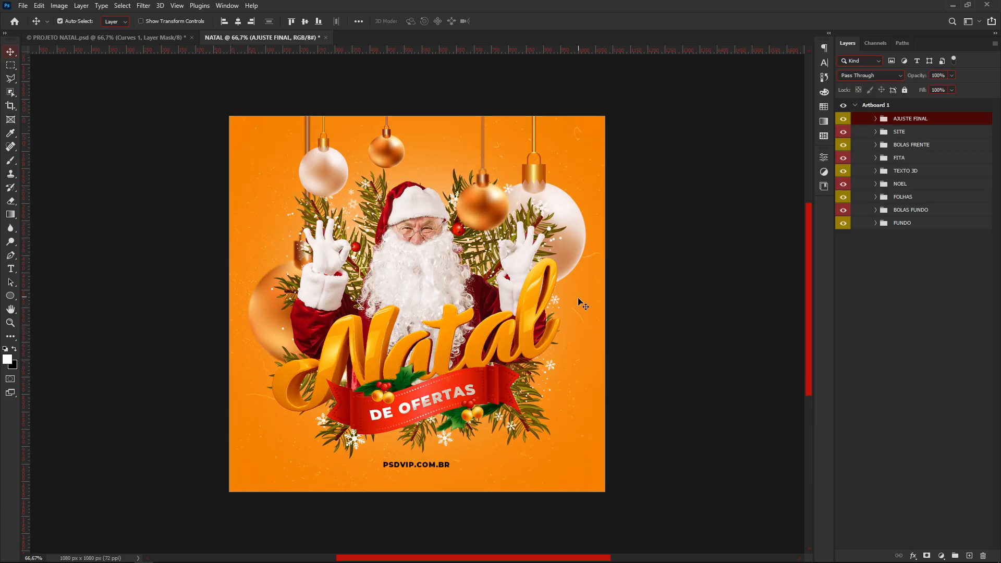
- Add a Color Lookup adjustment layer above Curves in the AJUSTE FINAL group, using the 3Strip.look 3DLUT file
click(874, 120)
click(877, 150)
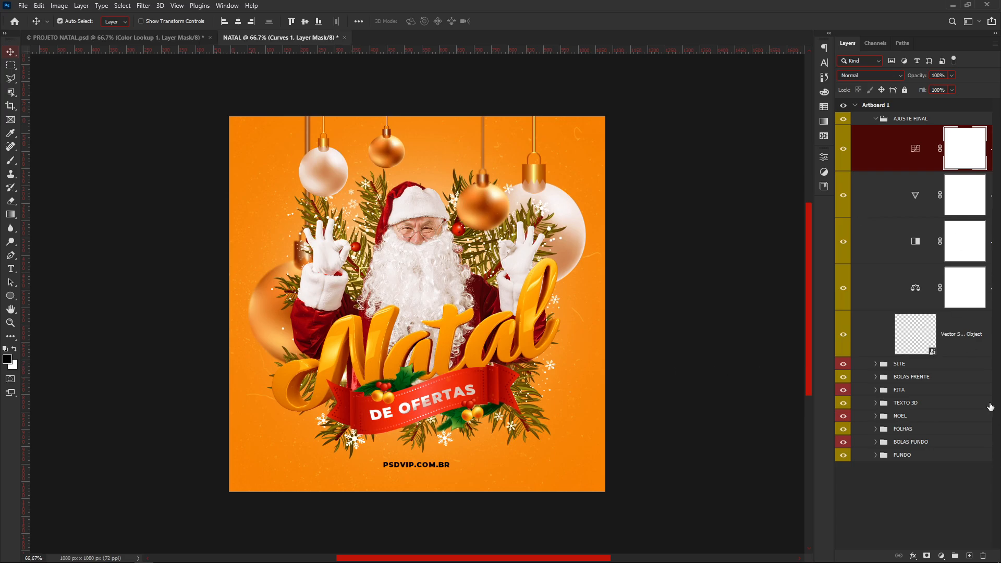
click(941, 556)
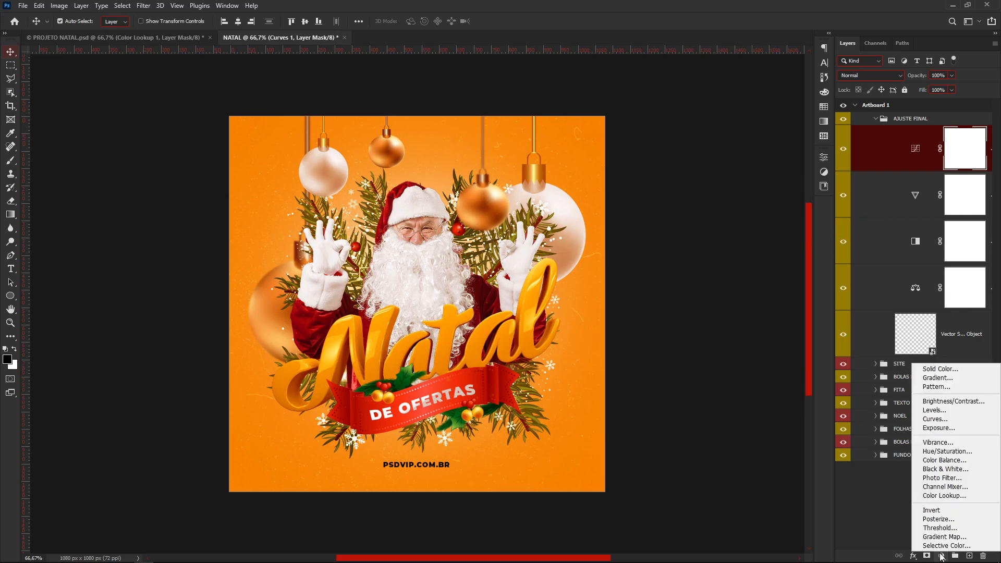
click(954, 495)
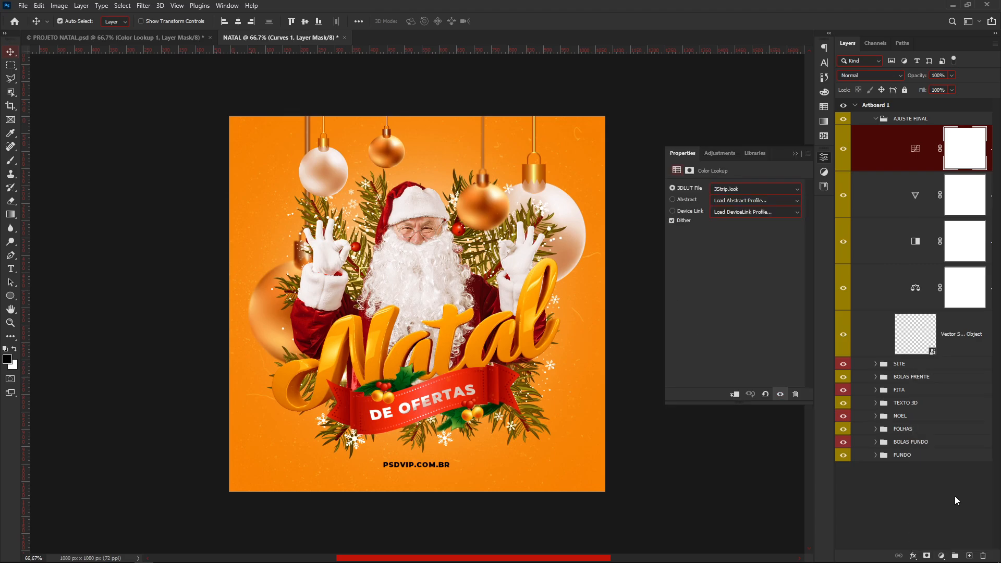
click(724, 186)
click(736, 229)
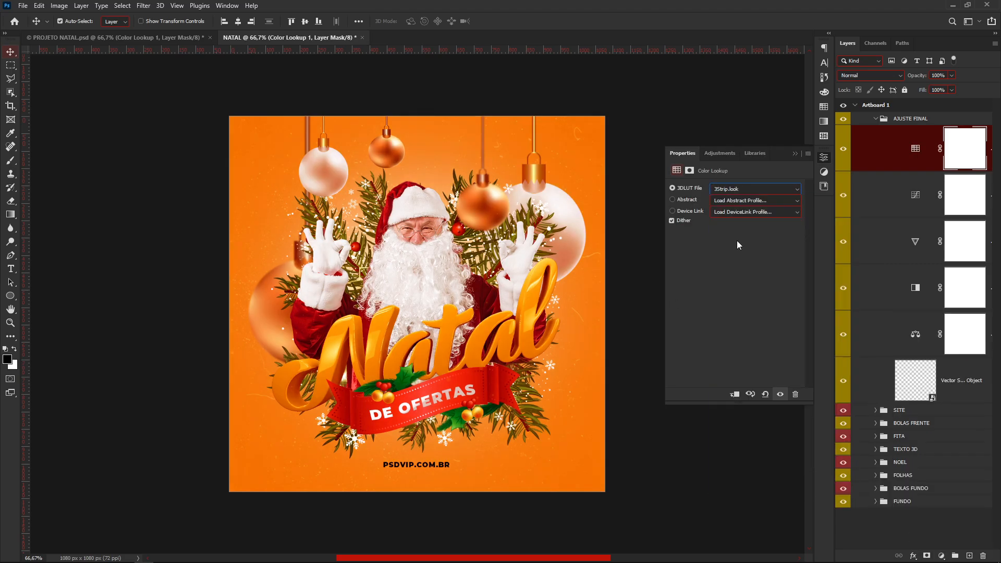
click(794, 153)
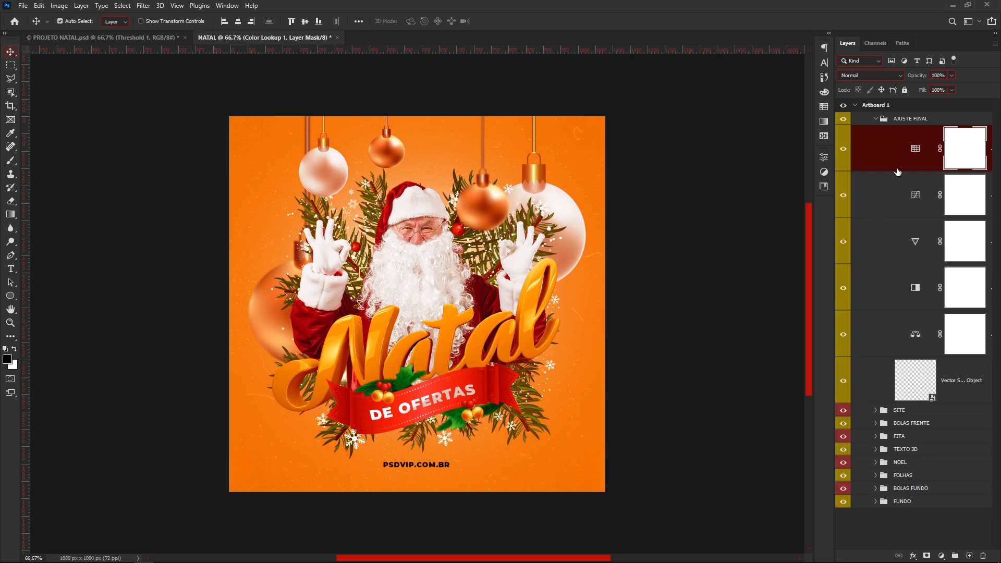
- Add a Threshold adjustment layer above Color Lookup with a threshold level of 151
click(823, 172)
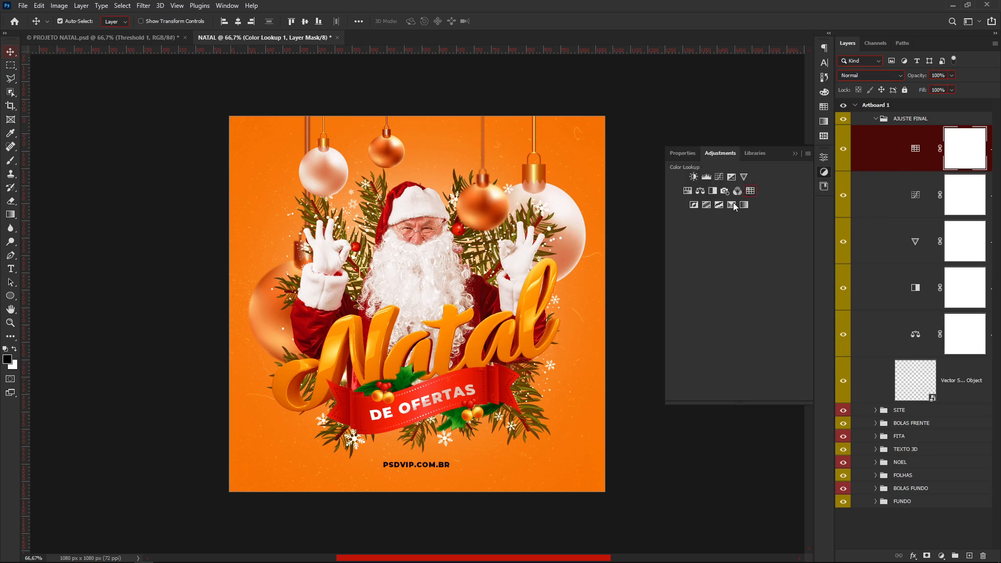
click(719, 205)
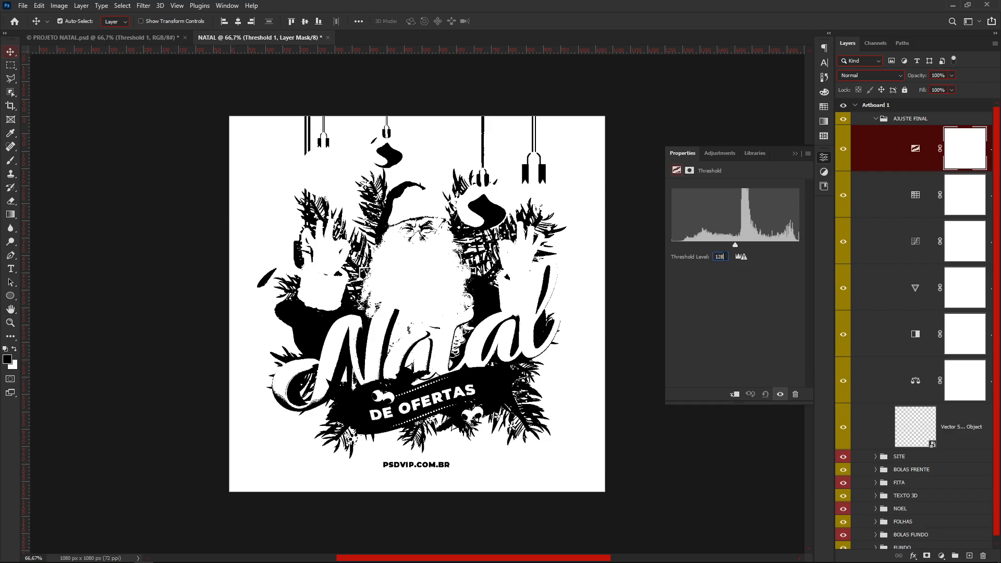
text(151)
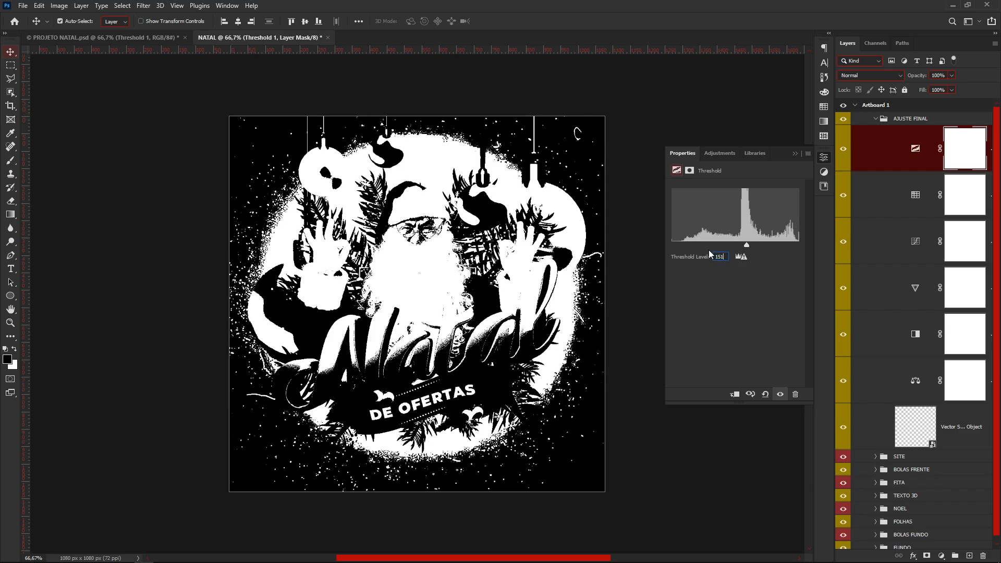
key(Return)
- Set the Threshold layer to Linear Dodge (Add) blending at 8% opacity and close its settings
click(859, 76)
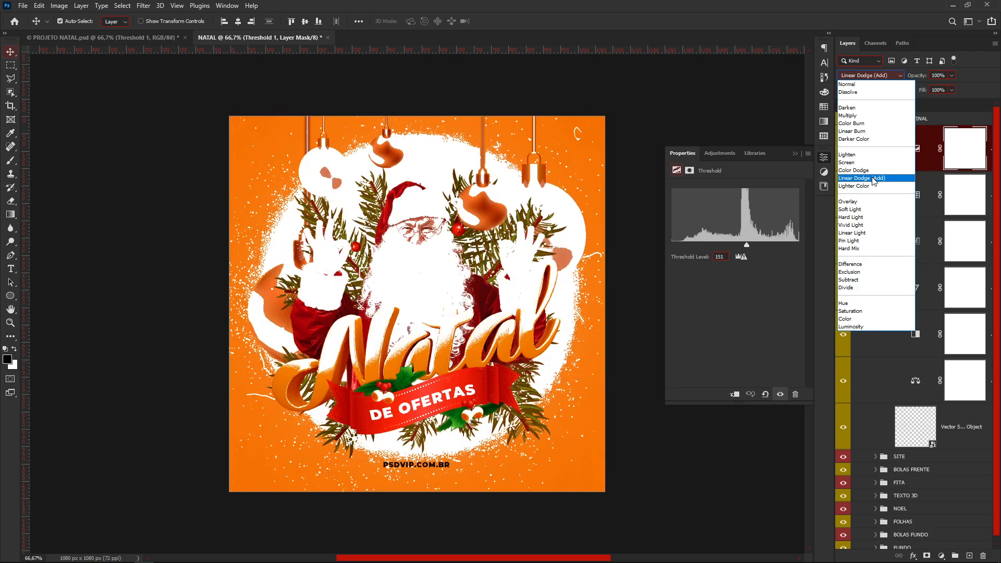
click(873, 180)
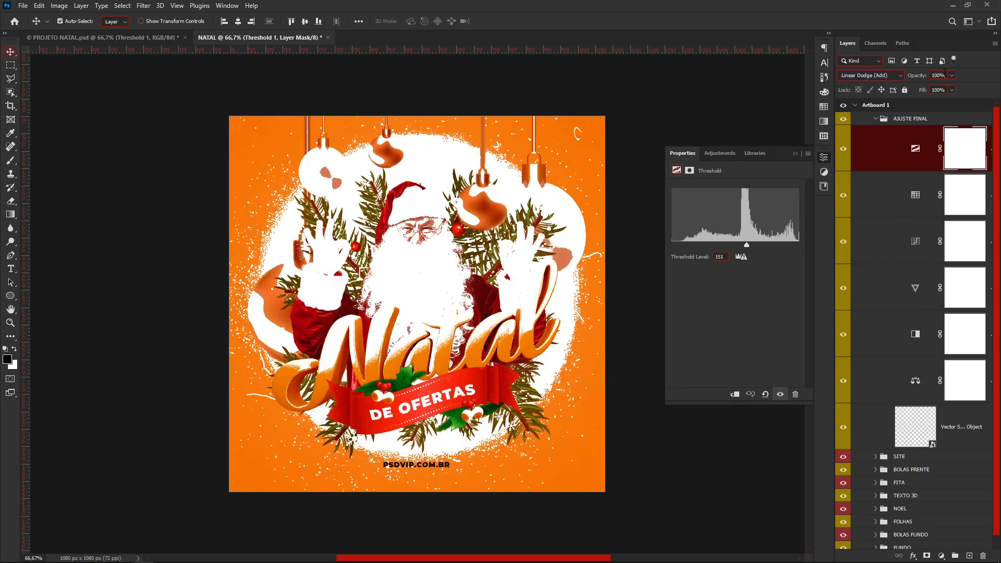
drag(944, 76, 918, 72)
text(9)
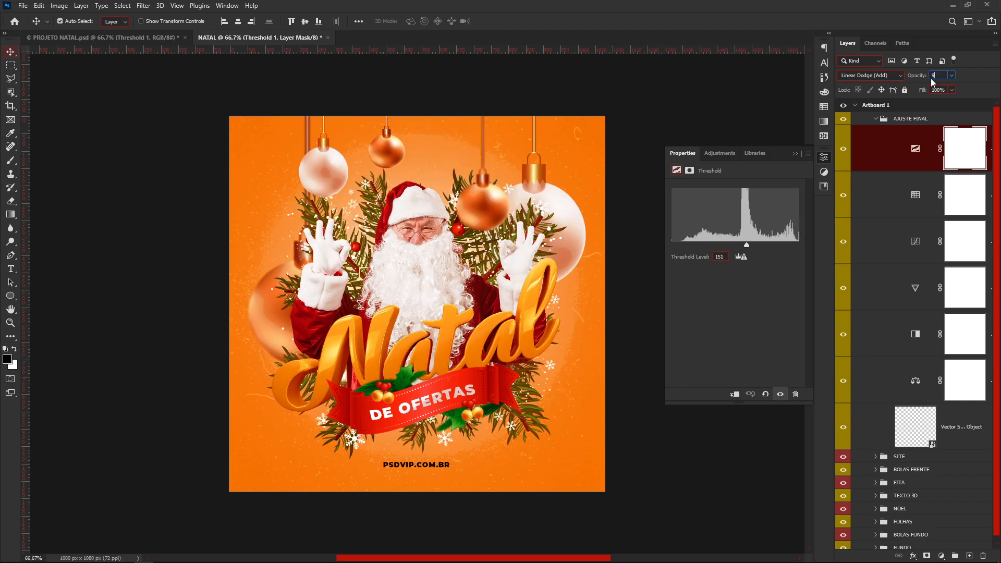
key(Return)
text(10)
key(Return)
text(8)
click(873, 162)
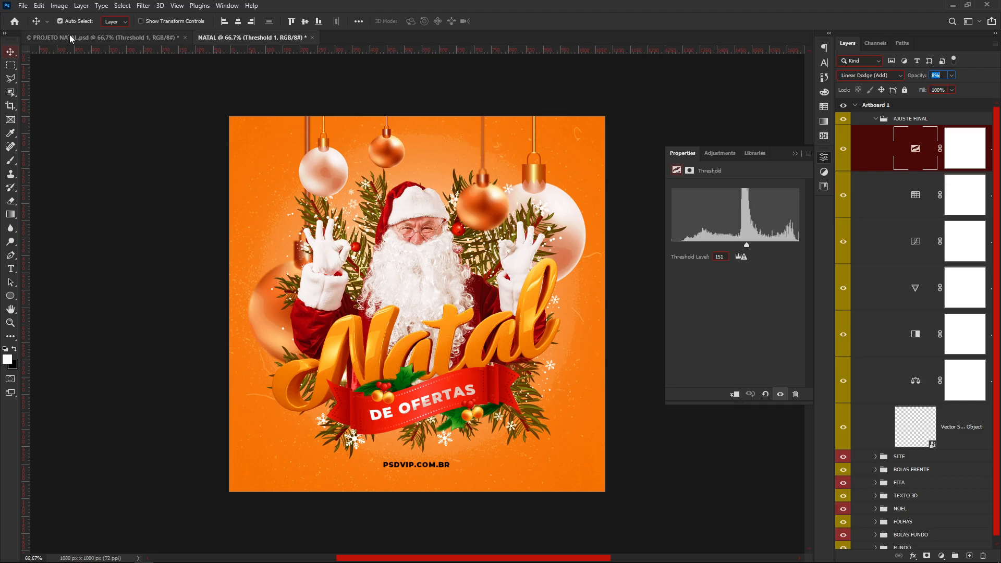
click(795, 154)
- Paint black around the outer edges of the Threshold layer's mask with a soft 178 px brush at 0% hardness
drag(834, 205, 817, 206)
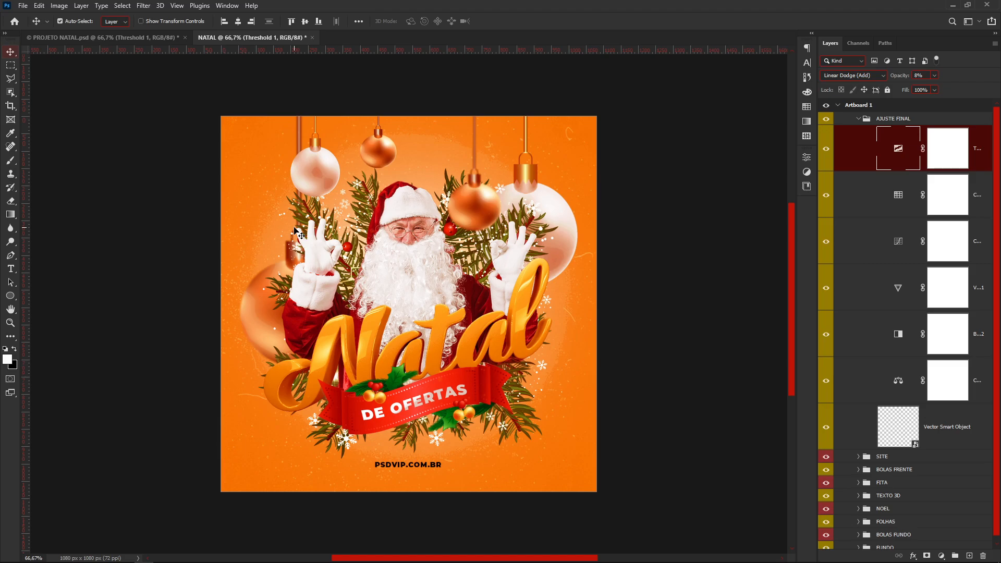
click(945, 153)
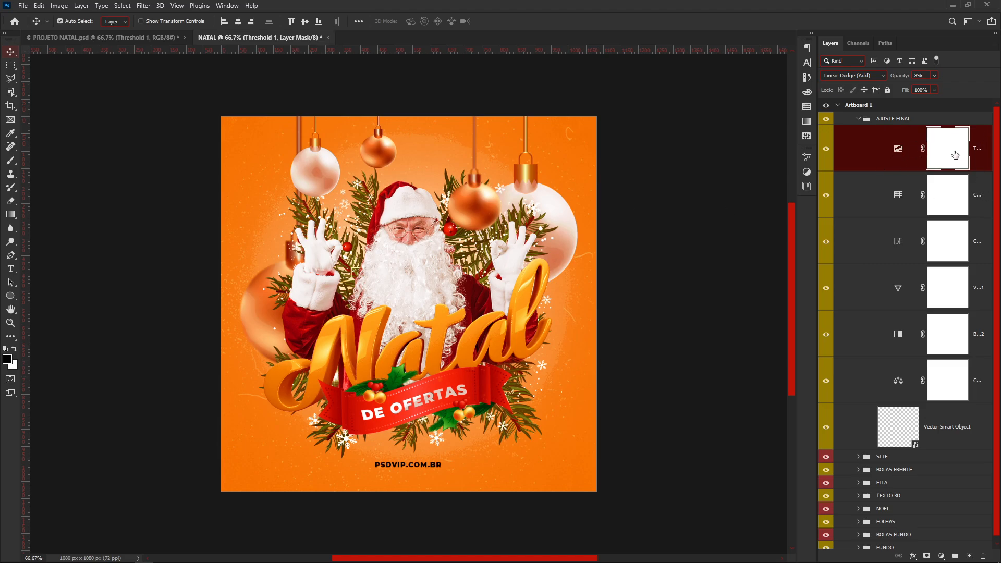
click(10, 160)
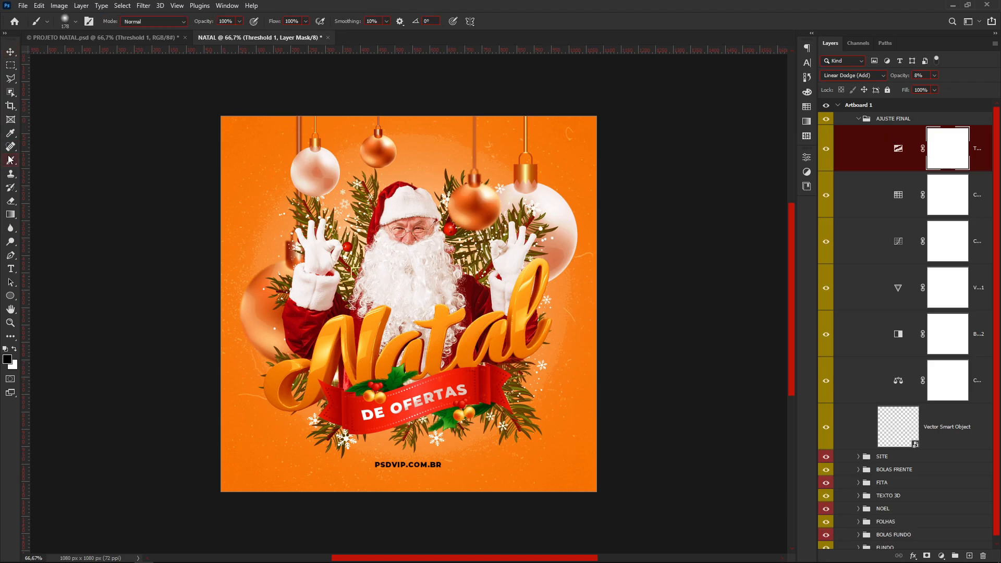
key(Tab)
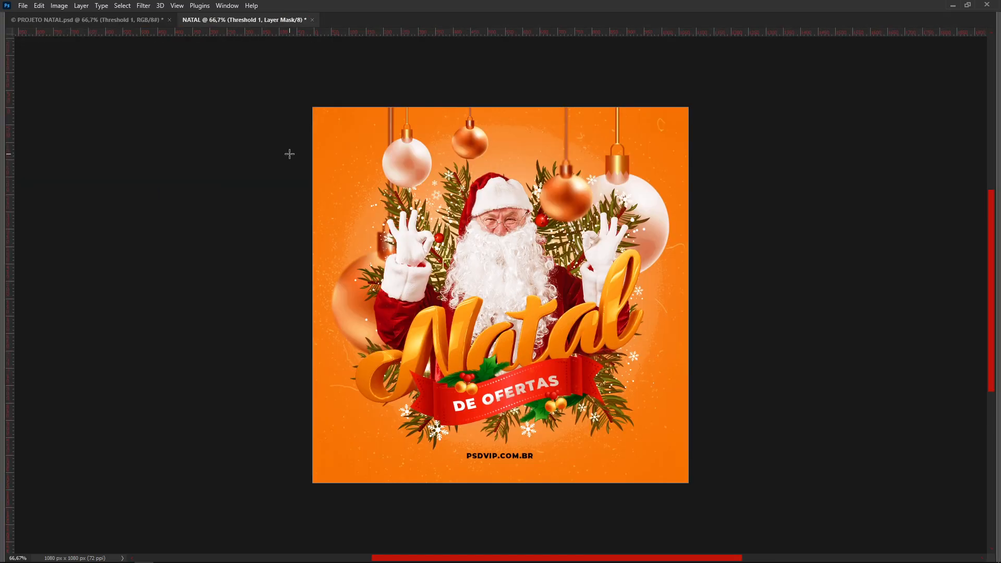
key(Tab)
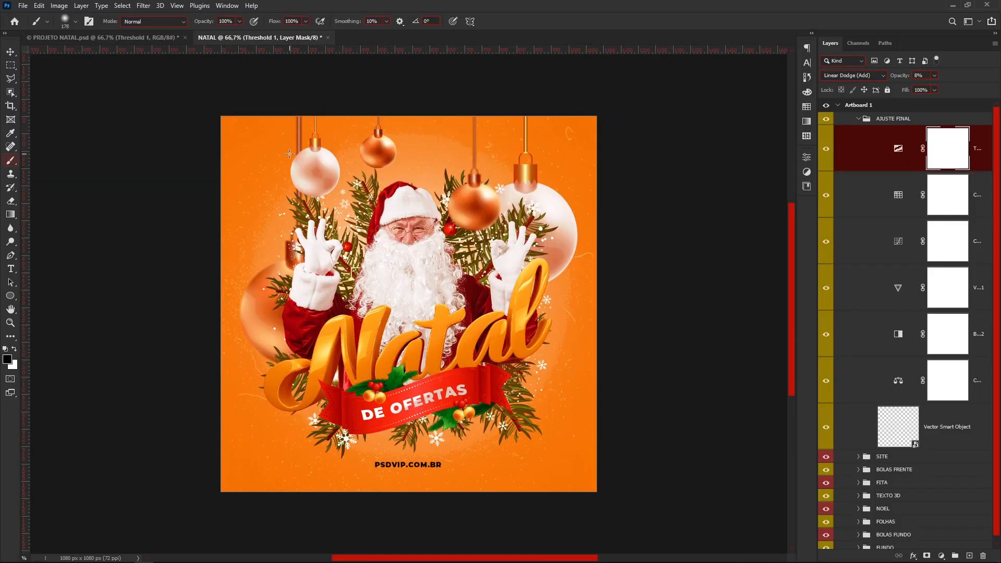
drag(300, 149, 454, 129)
right_click(444, 160)
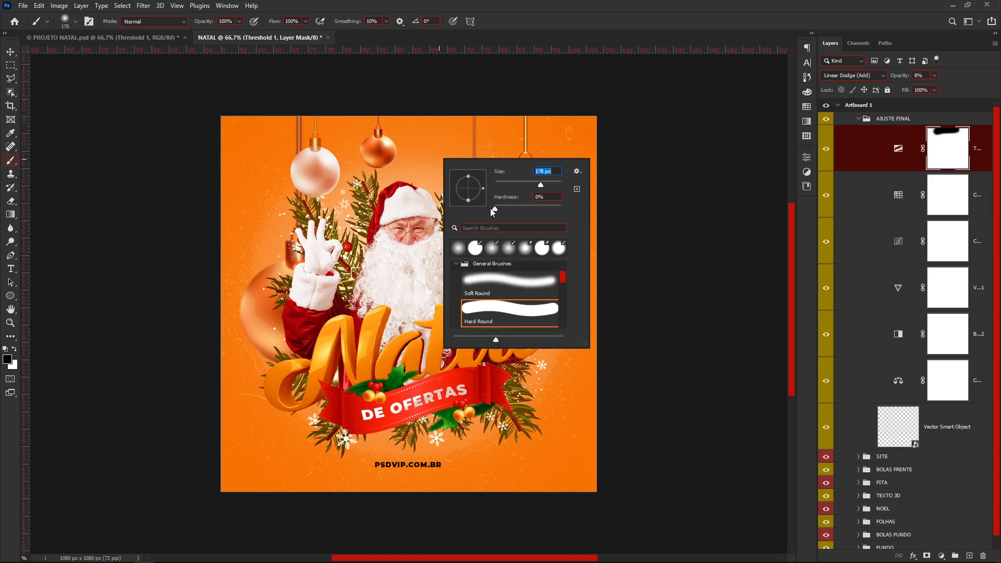
click(495, 209)
click(575, 100)
drag(463, 139, 600, 176)
mouse_move(561, 213)
mouse_down()
mouse_move(554, 342)
mouse_move(565, 316)
mouse_move(519, 397)
mouse_move(533, 401)
mouse_move(460, 442)
mouse_move(348, 440)
mouse_move(393, 457)
mouse_move(417, 455)
mouse_move(240, 404)
mouse_move(262, 408)
mouse_move(341, 146)
mouse_up()
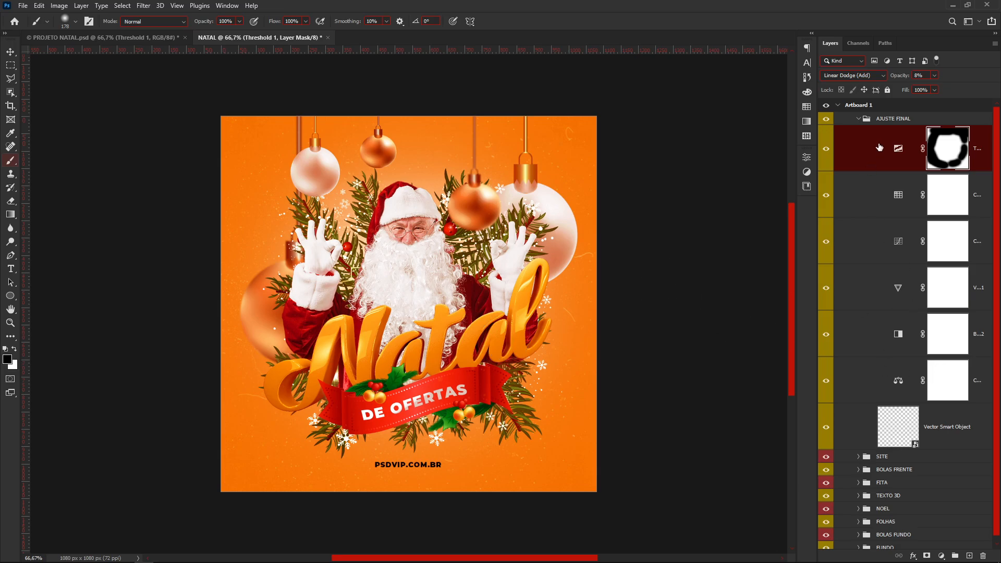
- Collapse the AJUSTE FINAL group and enlarge the Foco de Luz group inside FUNDO with Free Transform
click(857, 119)
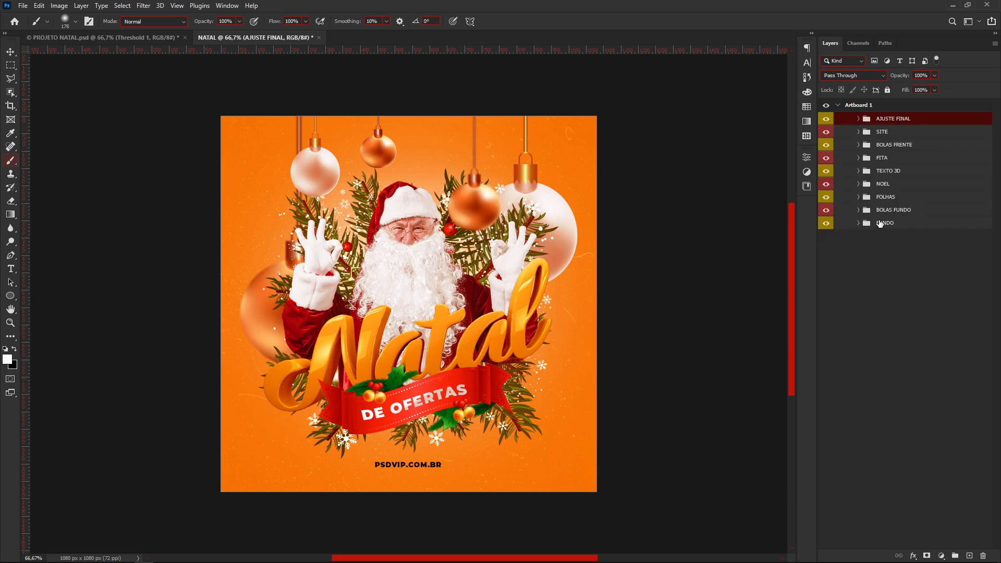
click(858, 223)
click(938, 282)
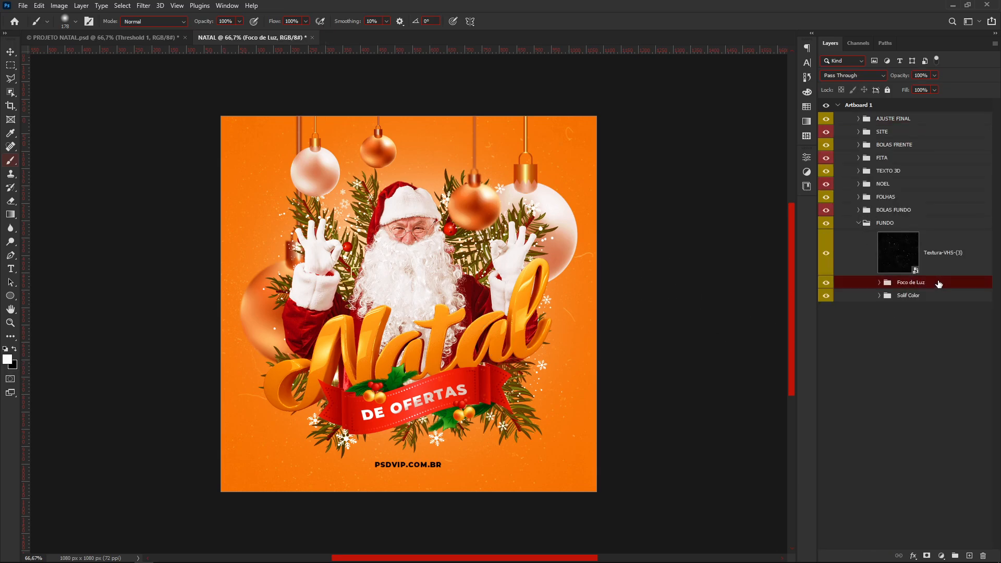
key(ctrl+t)
drag(688, 296, 741, 309)
key(Return)
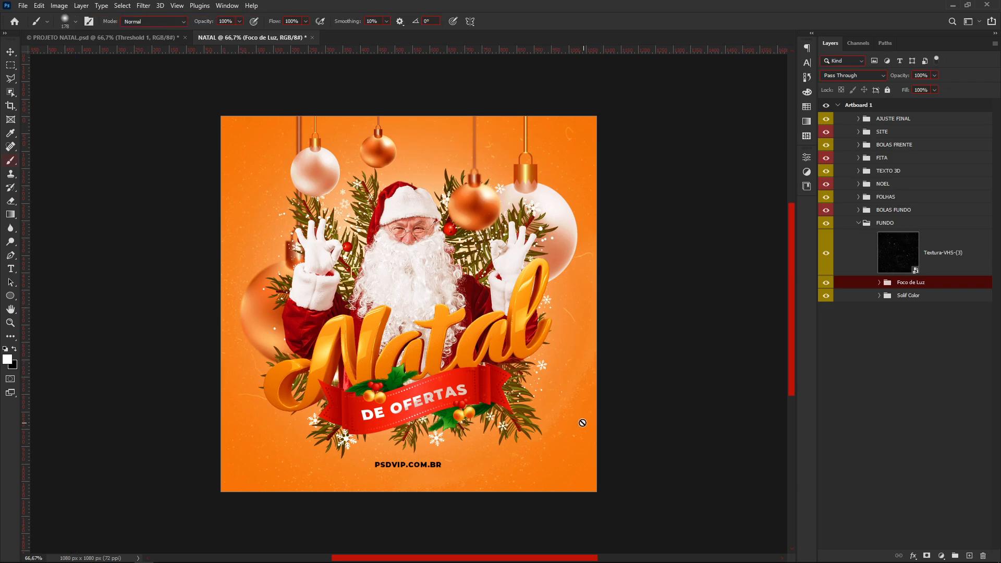
- Collapse FUNDO, reopen AJUSTE FINAL and paint more black along the remaining border areas of the Threshold mask
click(858, 224)
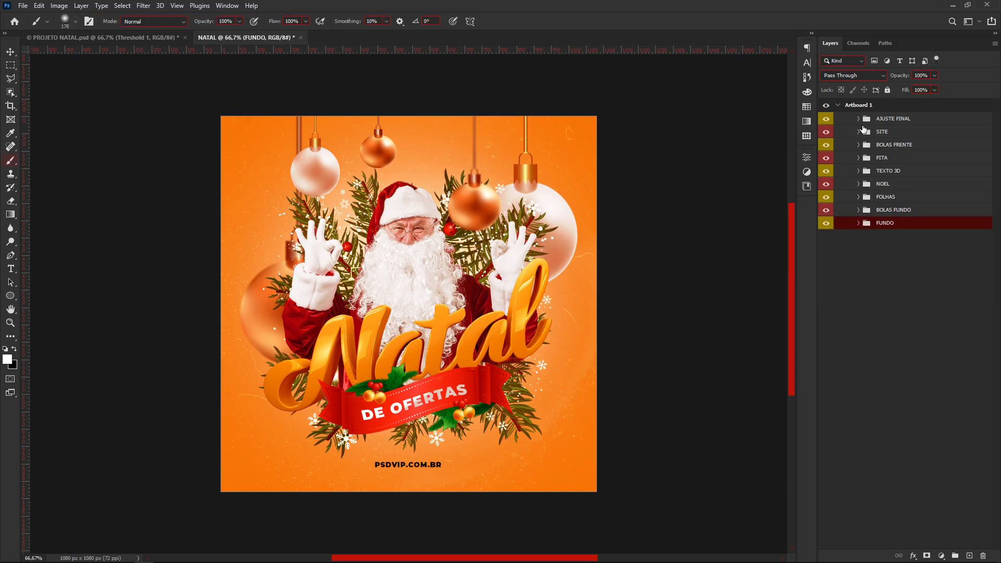
click(858, 119)
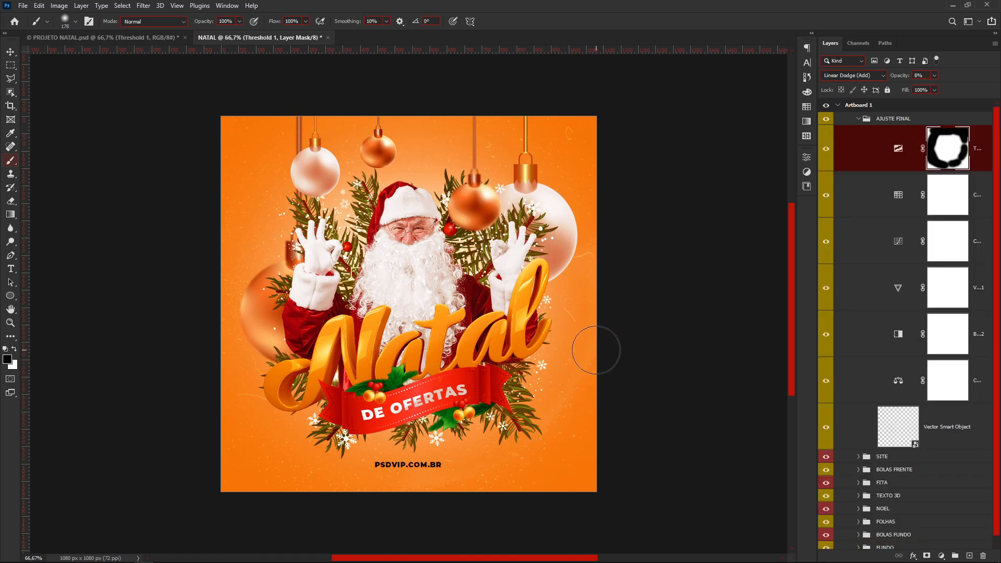
mouse_move(476, 467)
mouse_down()
mouse_move(578, 379)
mouse_move(502, 459)
mouse_move(412, 479)
mouse_move(432, 478)
mouse_move(568, 381)
mouse_move(590, 337)
mouse_move(257, 416)
mouse_move(244, 350)
mouse_move(266, 189)
mouse_up()
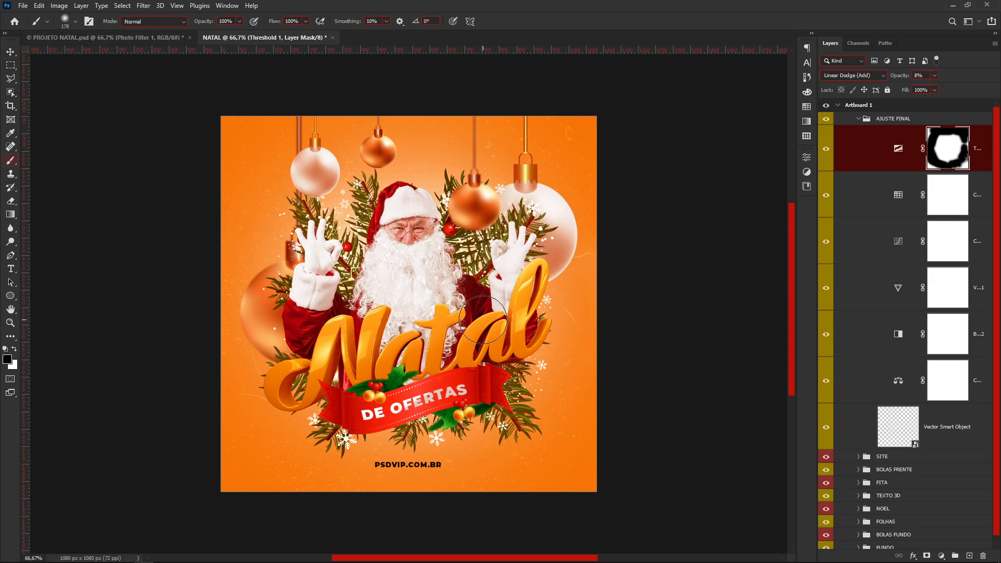
- Add a Photo Filter adjustment layer above Threshold with an orange colour (RGB 250, 150, 0) and 70% density
click(941, 555)
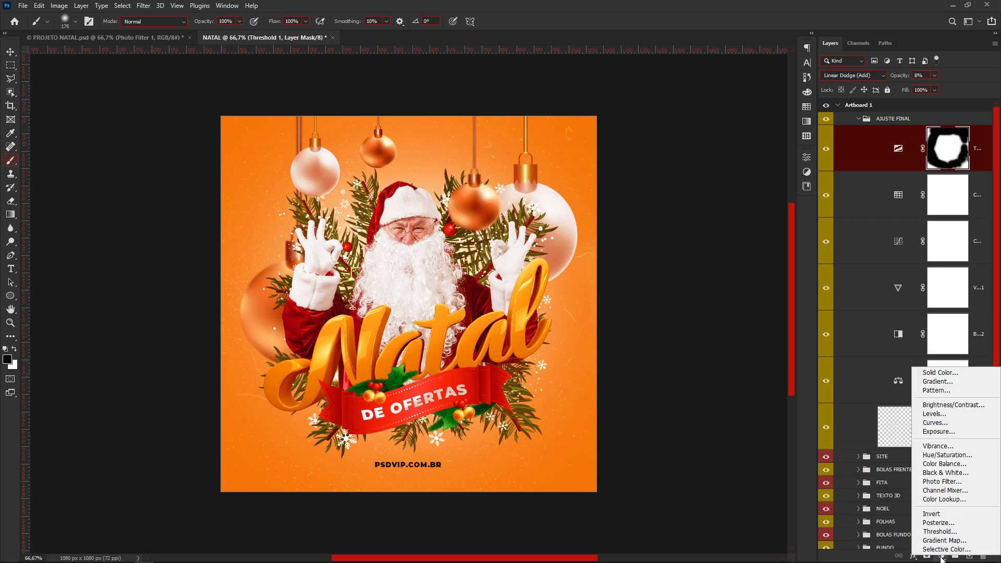
click(958, 485)
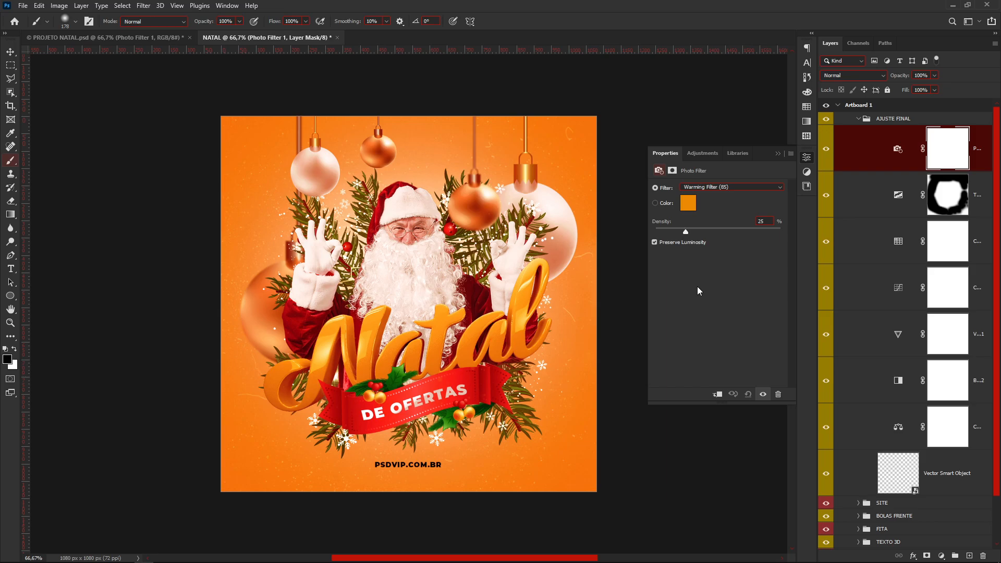
click(687, 205)
text(fa9500)
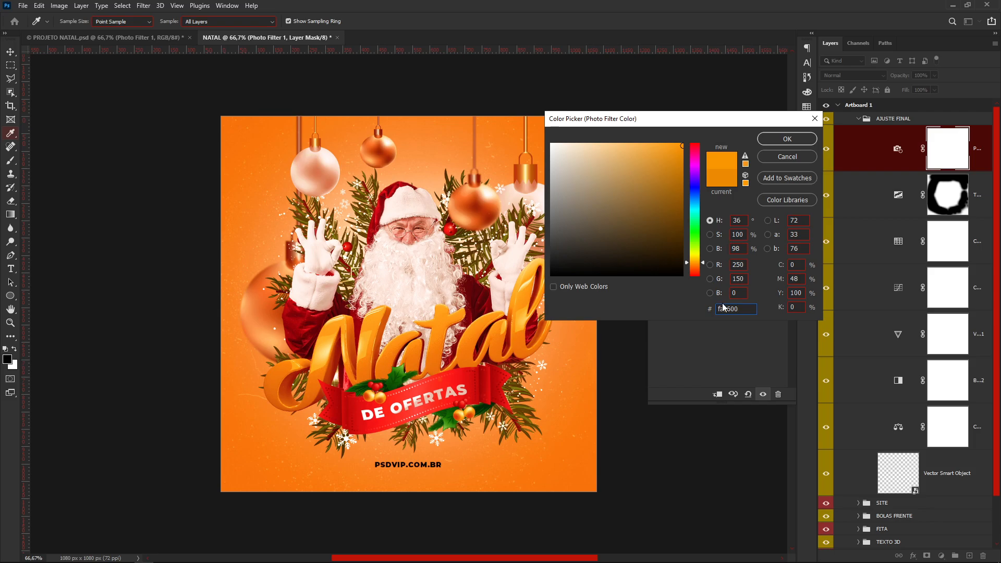
click(768, 145)
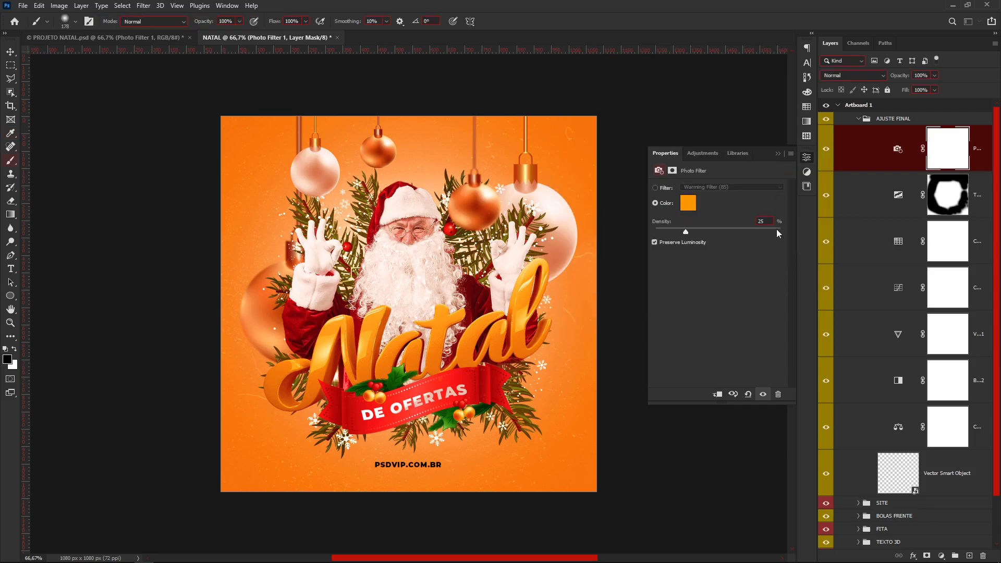
click(761, 221)
text(70)
click(778, 153)
- Set the Photo Filter layer to Soft Light blending at 5% opacity
click(855, 75)
click(857, 77)
click(858, 77)
click(858, 77)
click(858, 154)
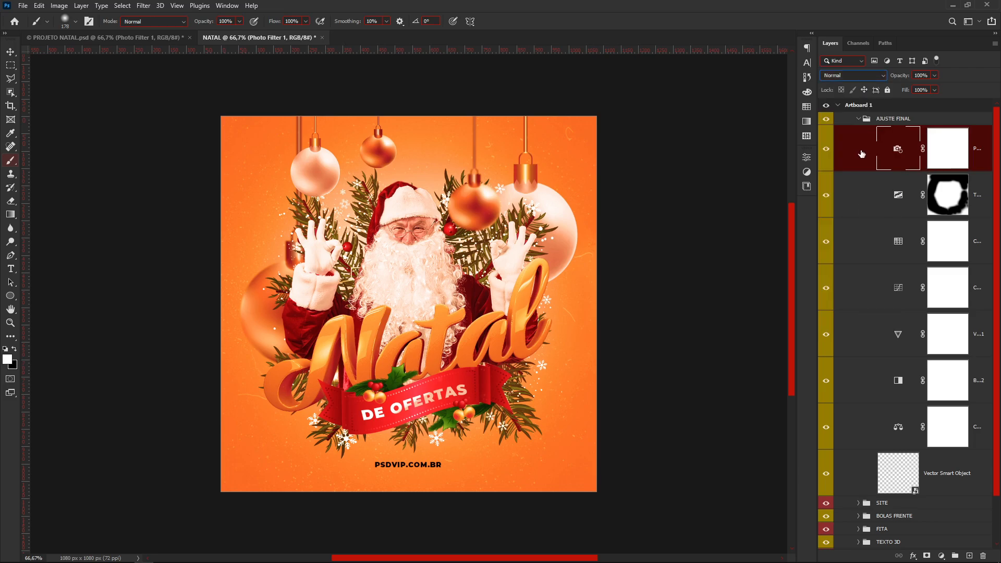
click(852, 77)
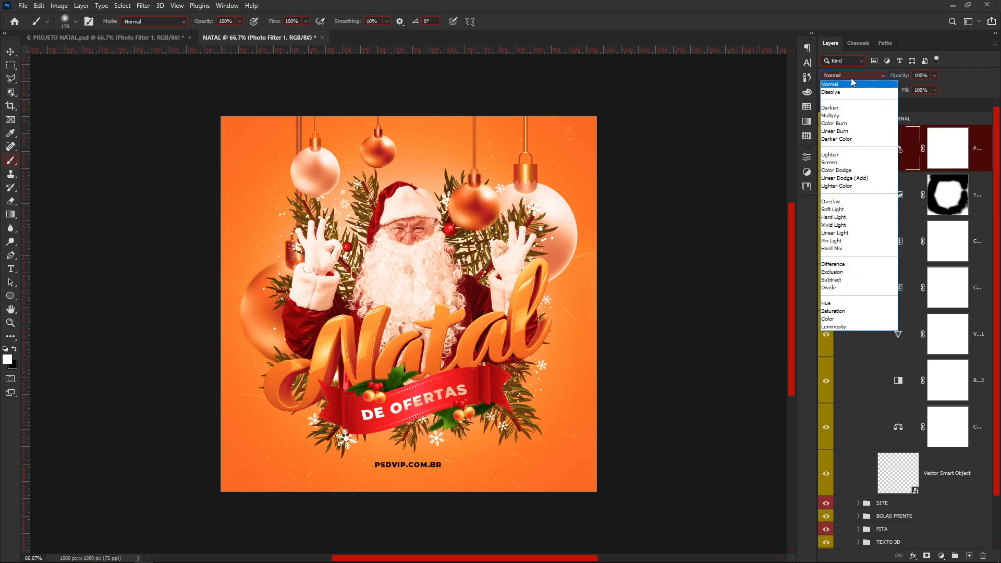
click(832, 209)
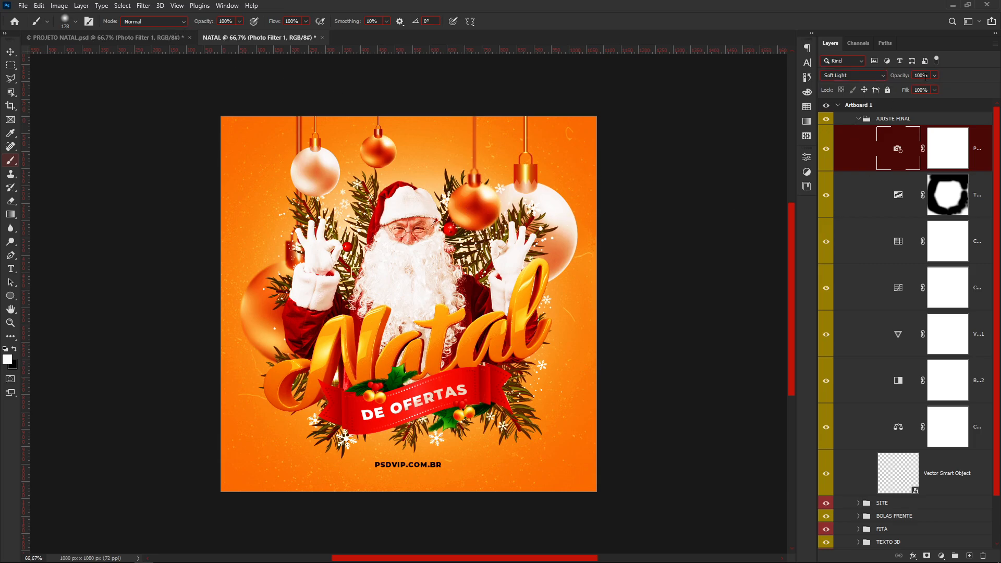
click(929, 75)
text(5)
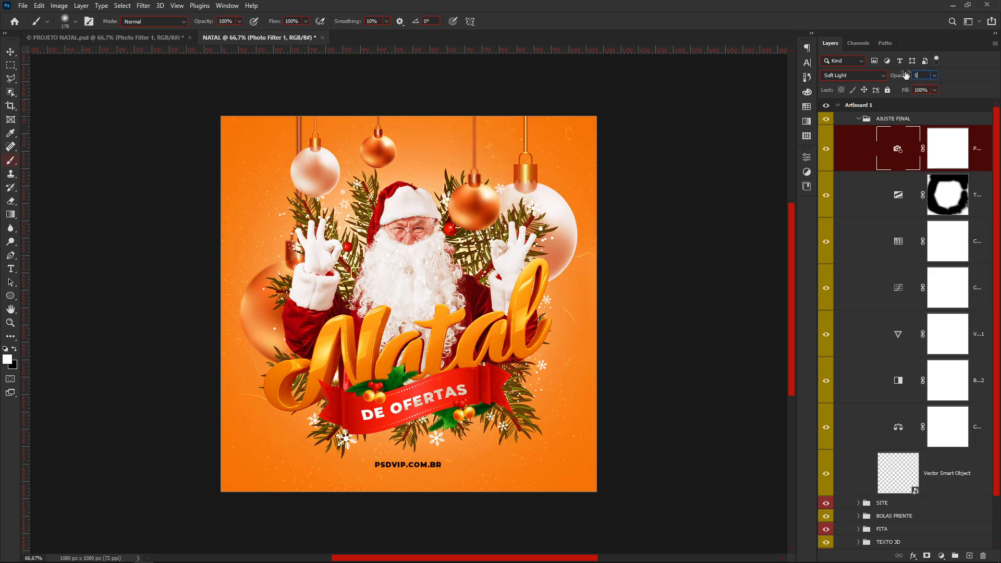
key(Return)
- Collapse the AJUSTE FINAL group and toggle its visibility off and on to compare the flyer before and after
click(859, 119)
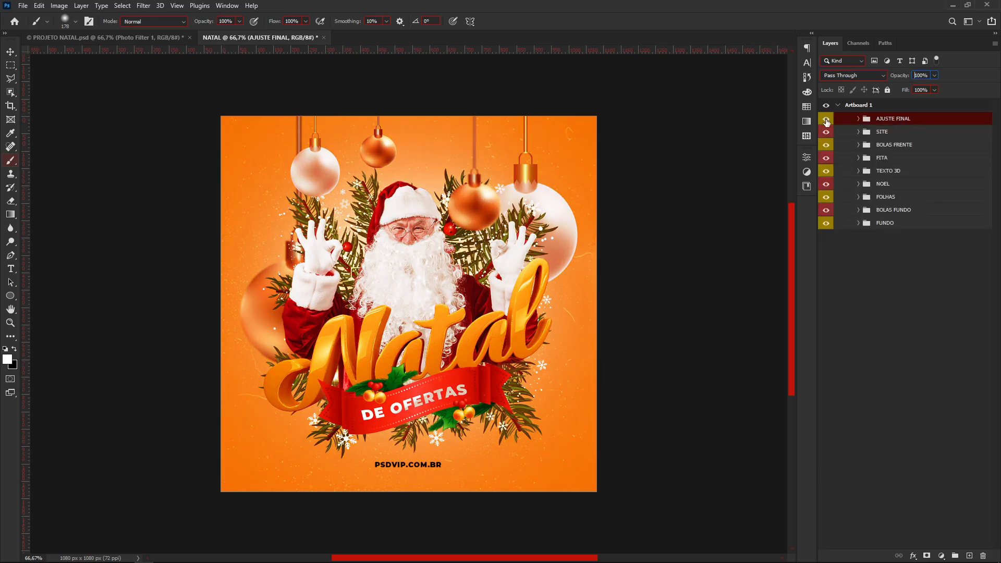
click(826, 119)
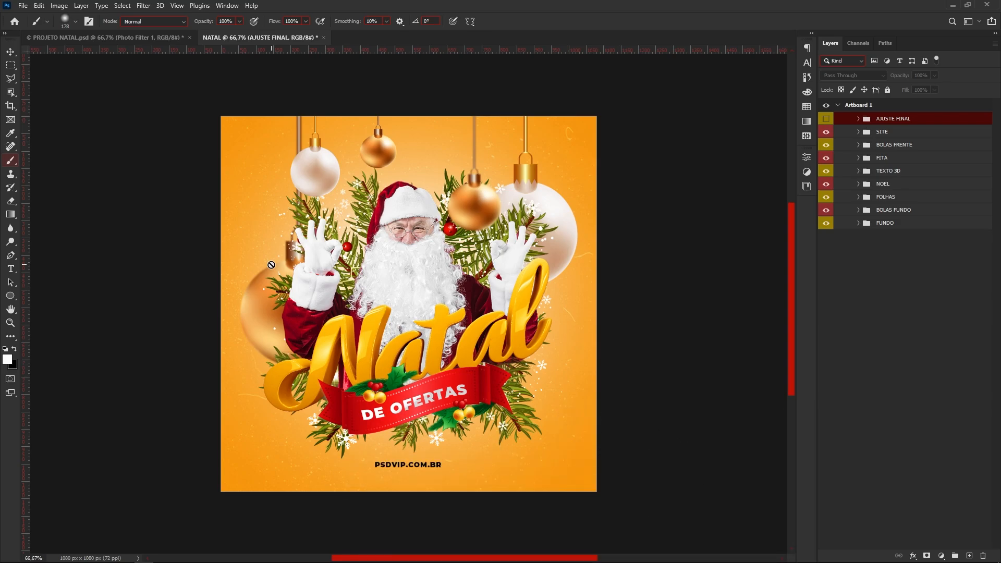
click(826, 119)
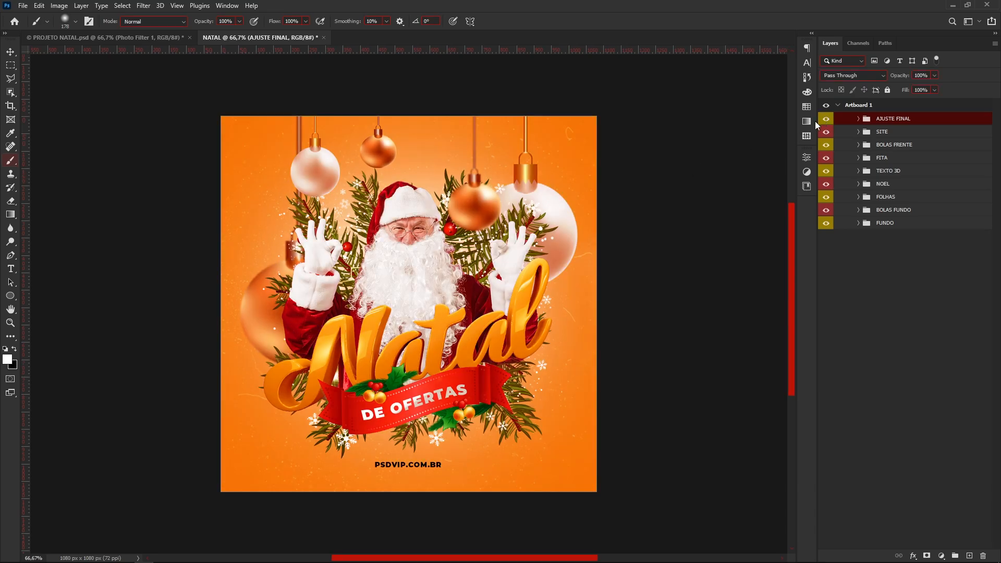
- Recolour the PSDVIP.COM.BR text to dark grey #191919
click(10, 51)
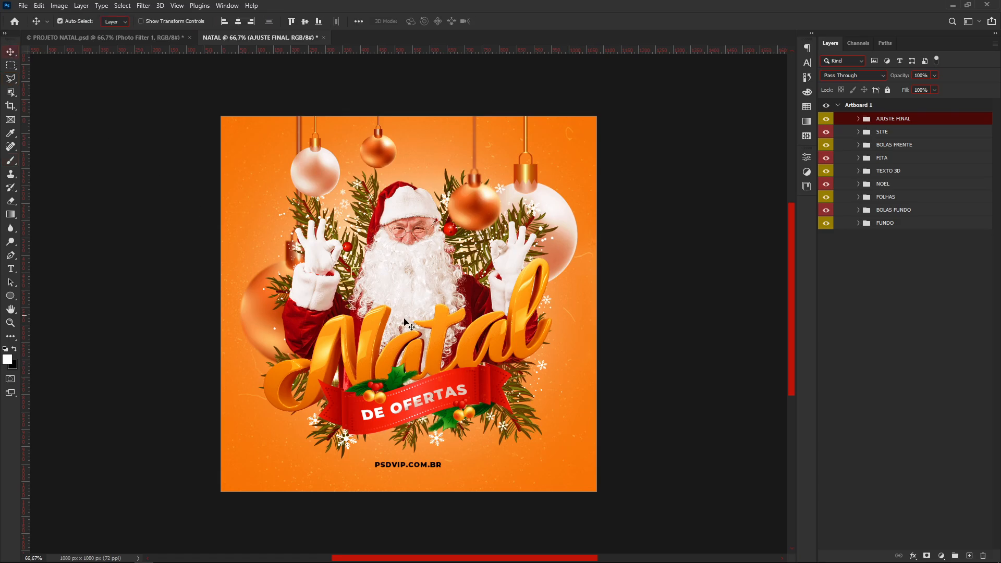
key(t)
key(alt+t)
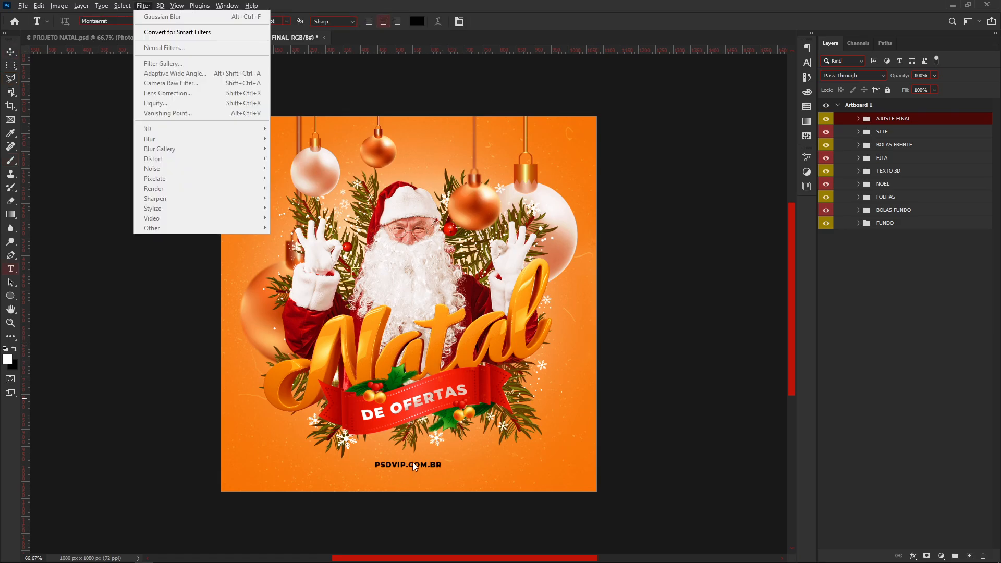
click(413, 463)
key(ctrl+a)
click(417, 21)
click(551, 266)
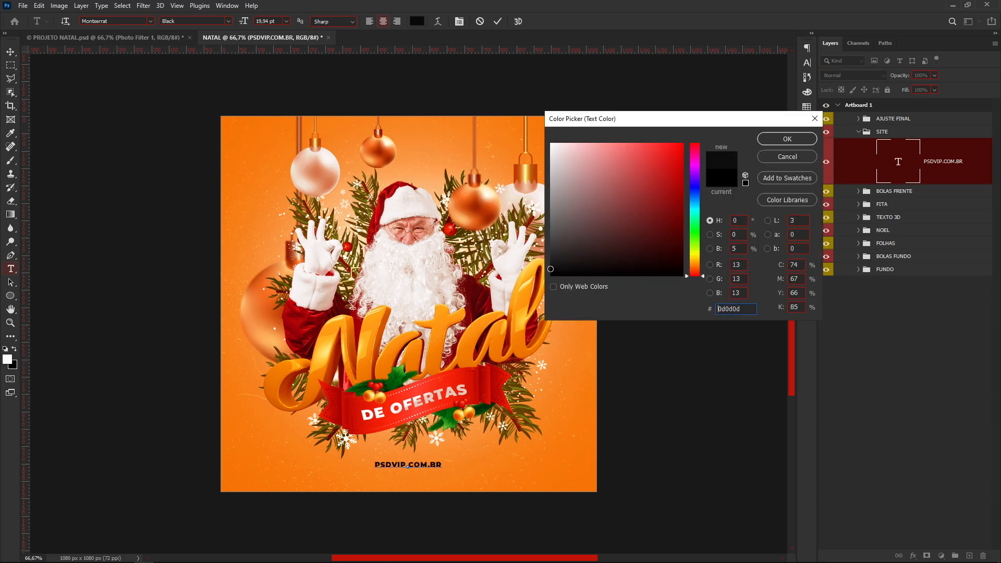
click(550, 263)
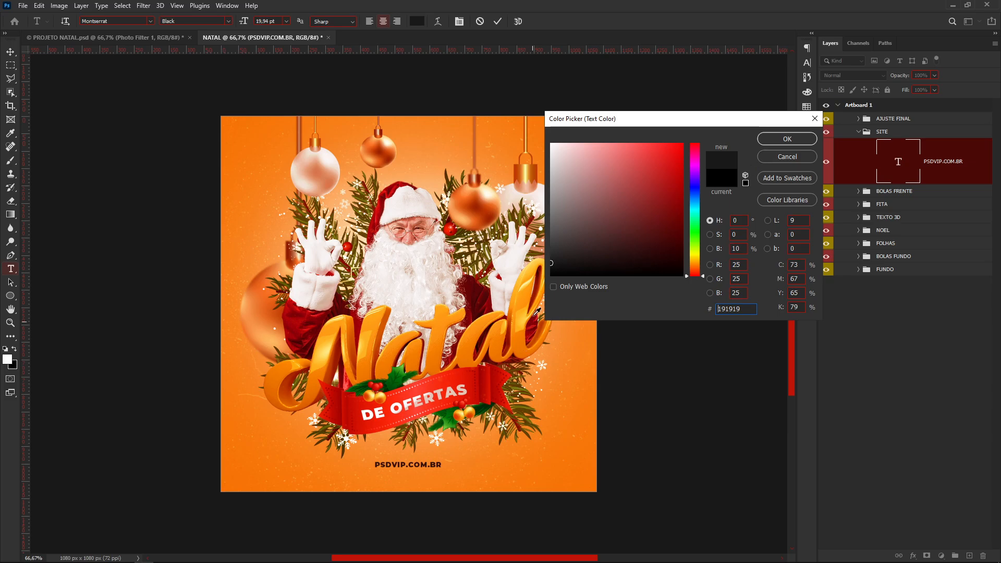
click(784, 139)
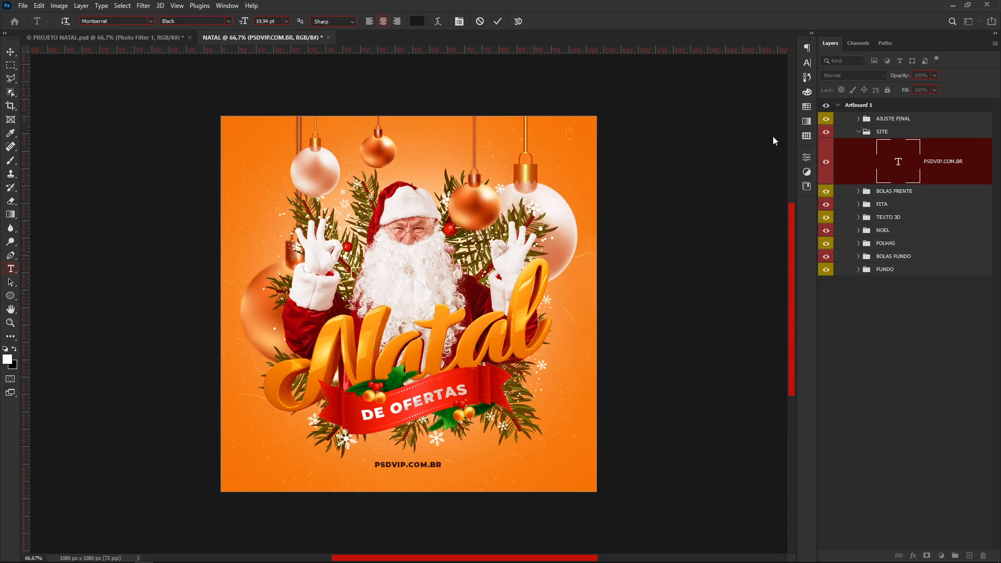
- Set the PSDVIP.COM.BR text's Montserrat style to SemiBold and collapse the SITE group
click(228, 21)
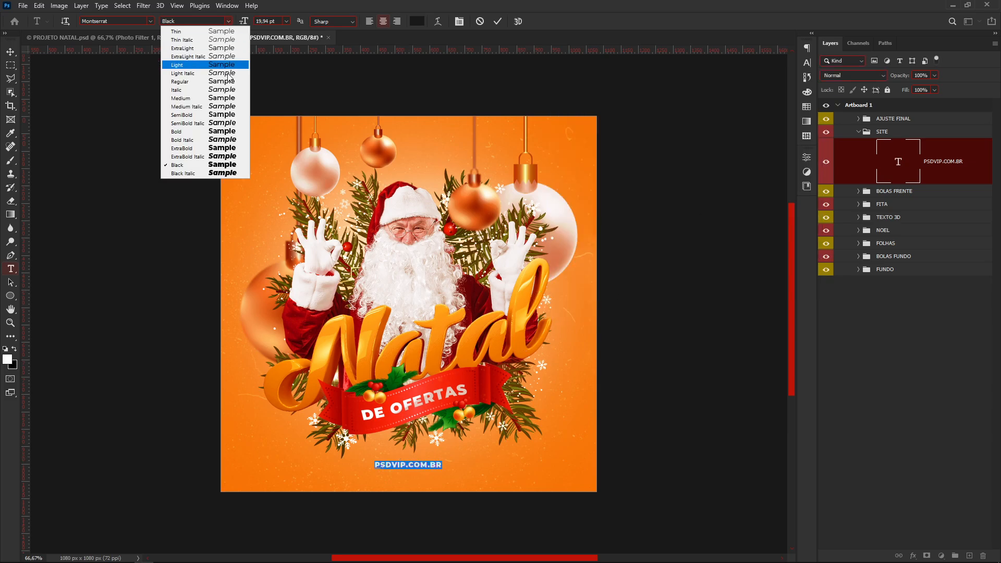
click(227, 117)
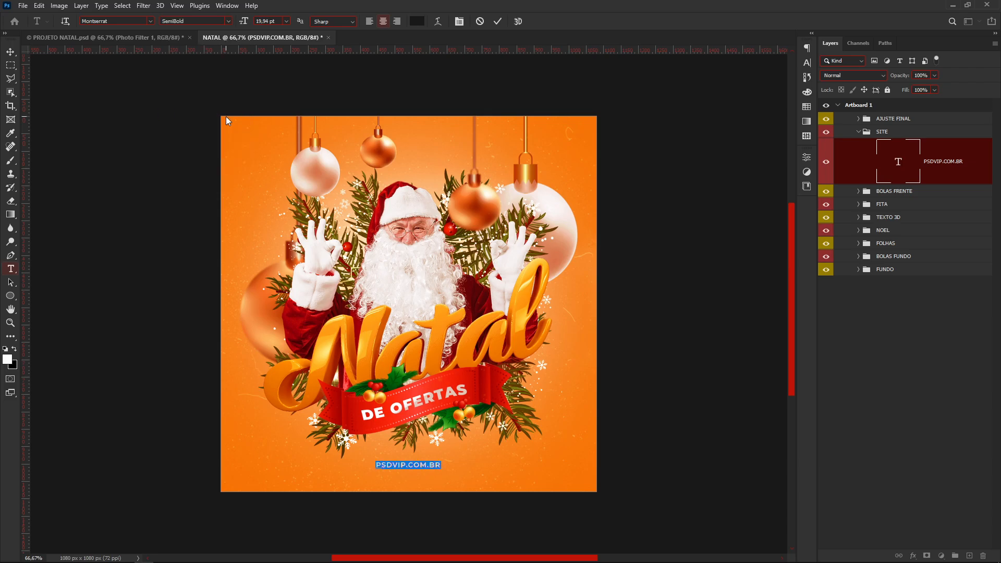
click(10, 52)
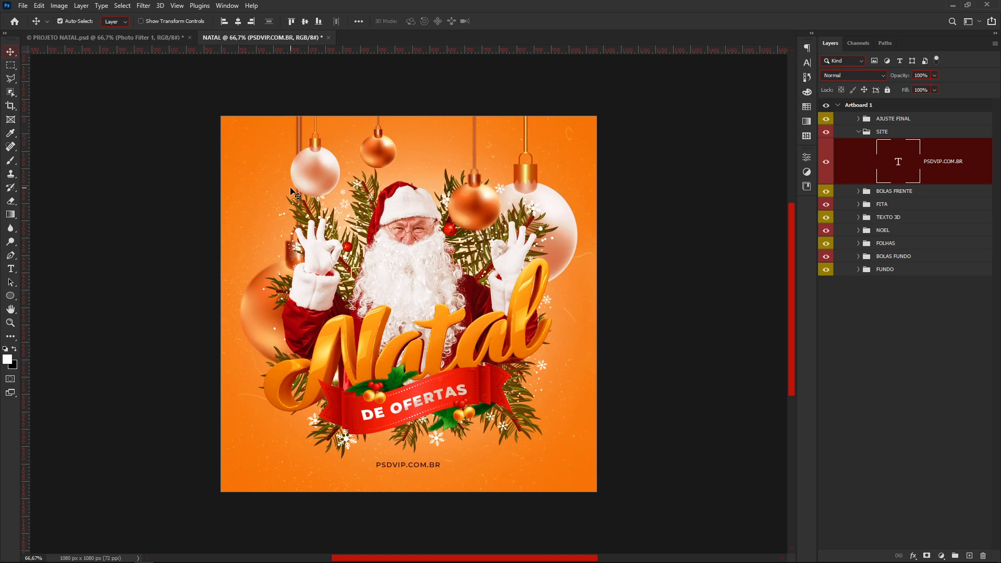
click(858, 131)
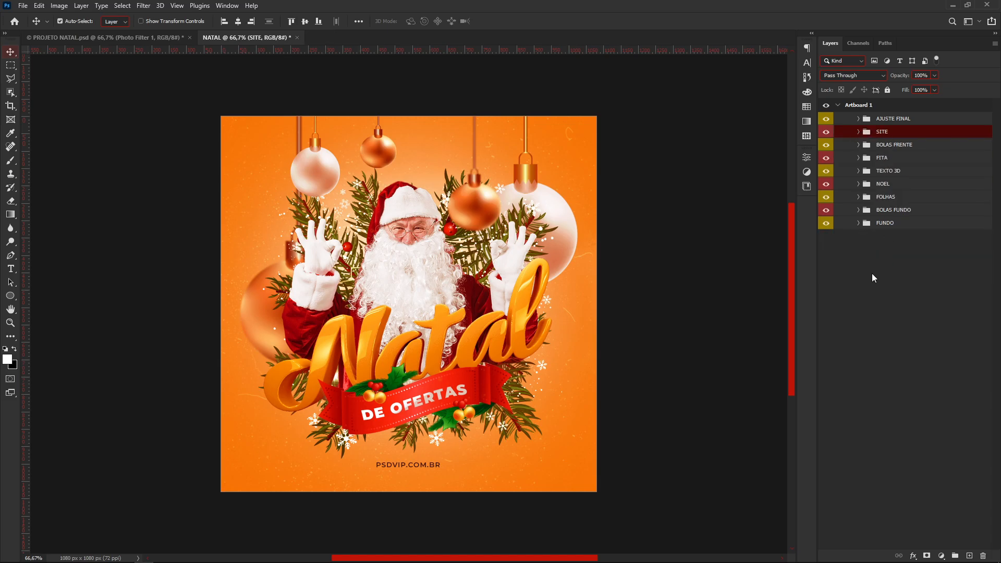
- Review the Color Balance adjustment's settings inside the AJUSTE FINAL group, then collapse the group
scroll(641, 430, up, 1)
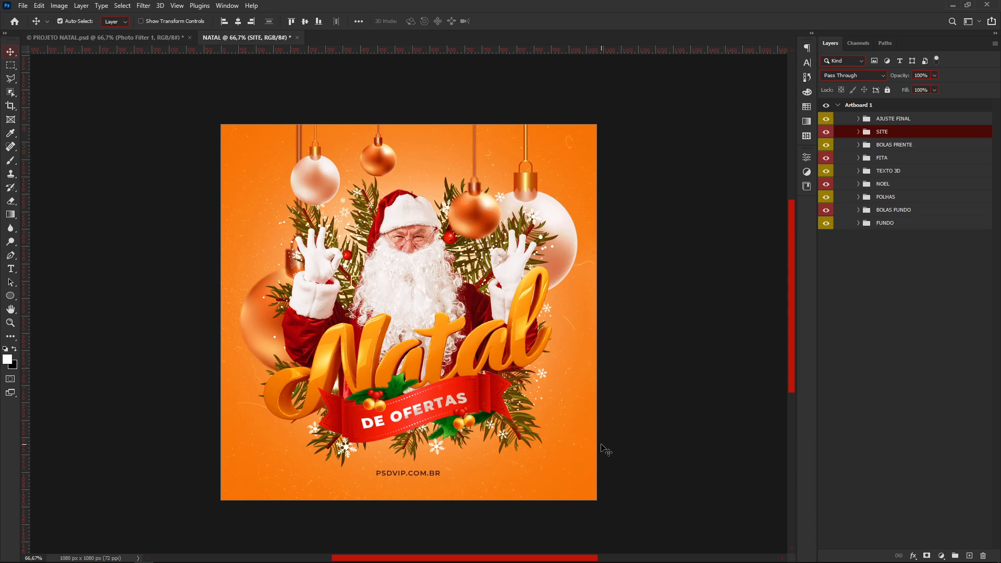
click(870, 124)
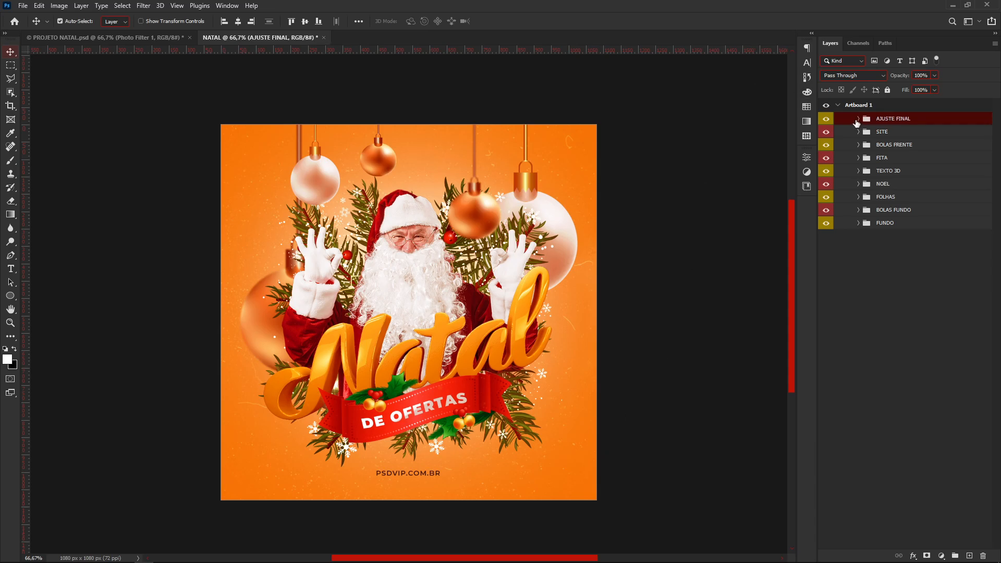
click(858, 120)
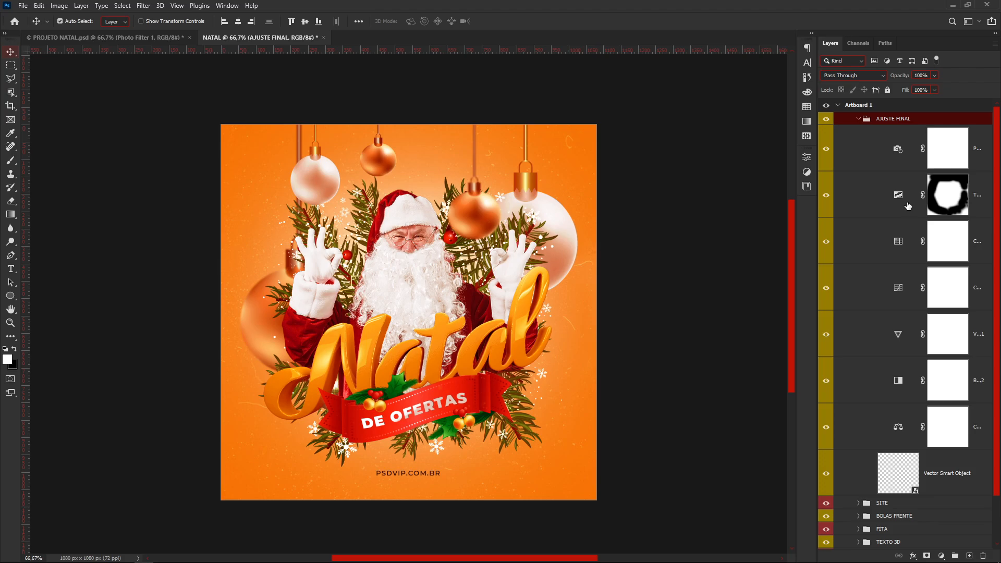
double_click(902, 428)
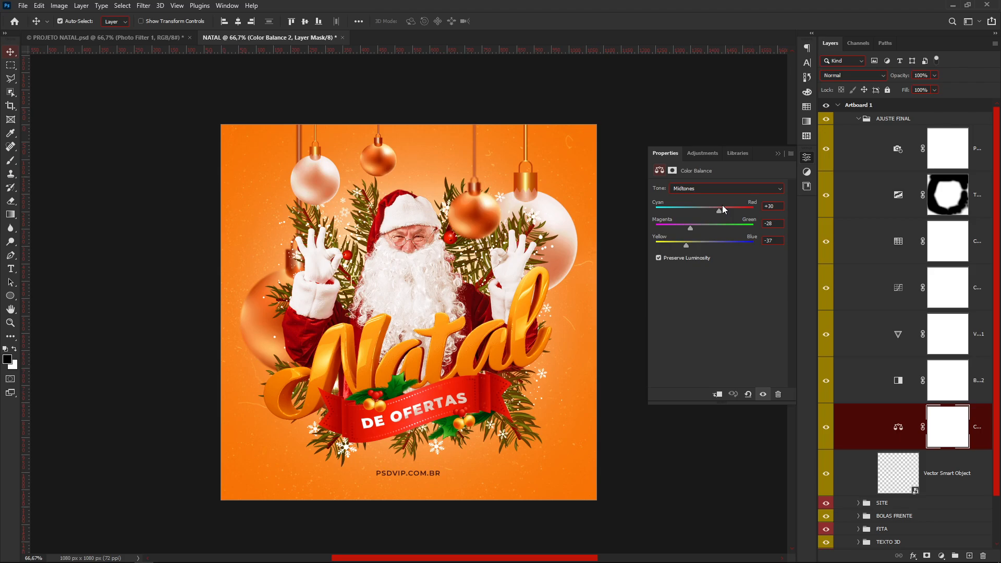
click(777, 154)
click(861, 119)
click(859, 119)
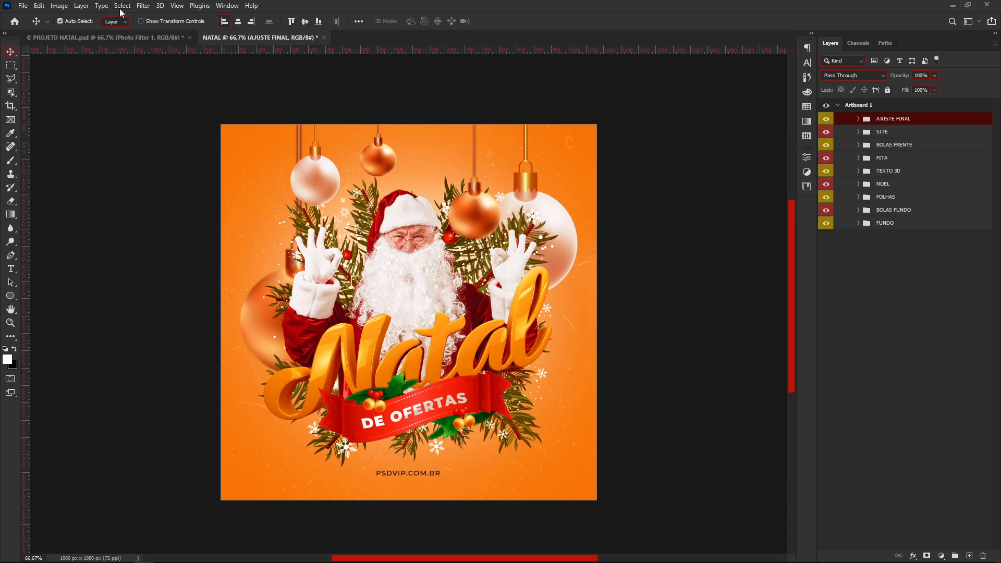
- Open Save for Web (Legacy) for the flyer and use the PNG-24 format
click(24, 9)
mouse_move(79, 157)
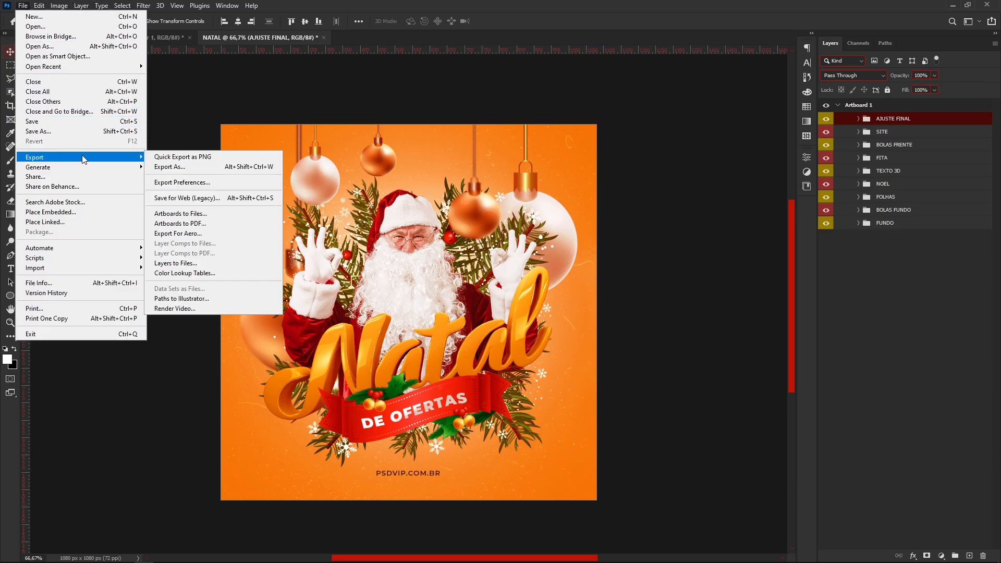
click(219, 198)
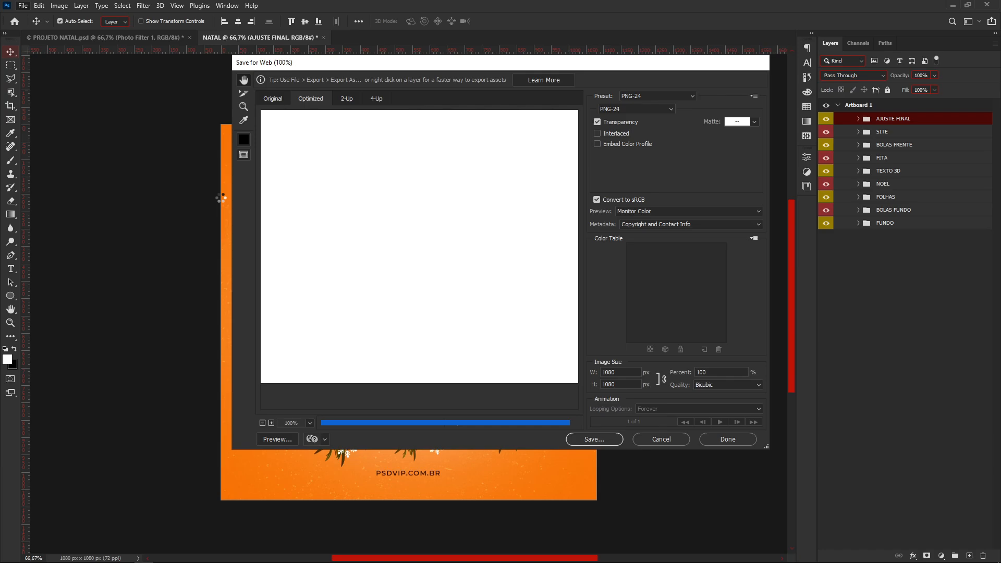
click(670, 109)
click(646, 131)
click(657, 111)
click(715, 148)
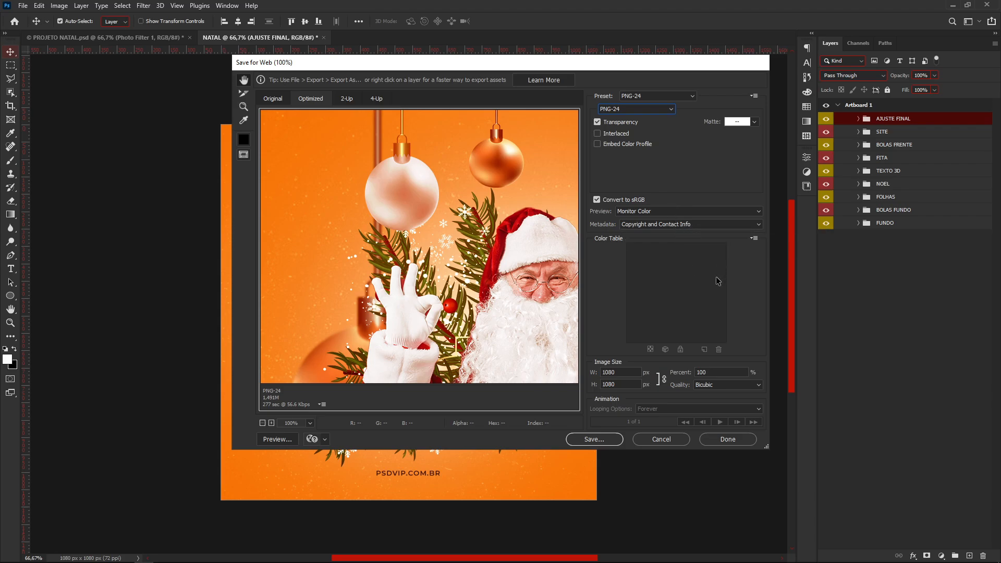
- Keep Bicubic resampling quality and save the exported image as NATAL in the Papai Noel folder
click(733, 385)
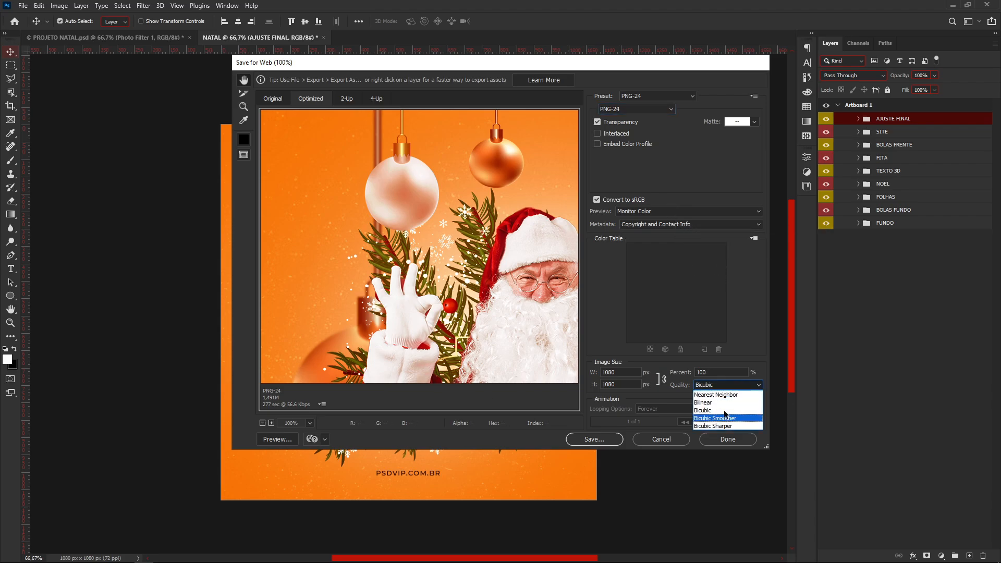
click(752, 313)
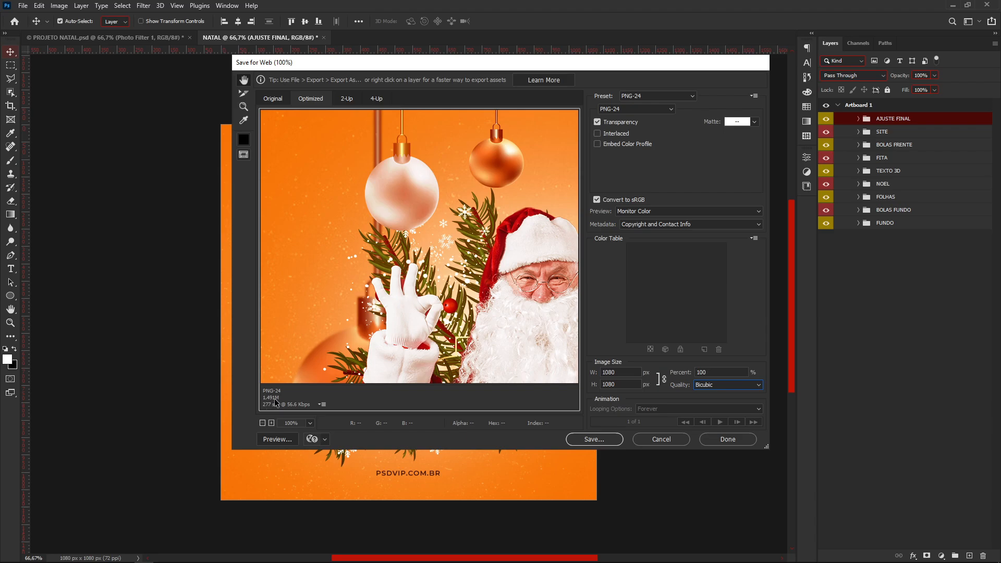
click(596, 439)
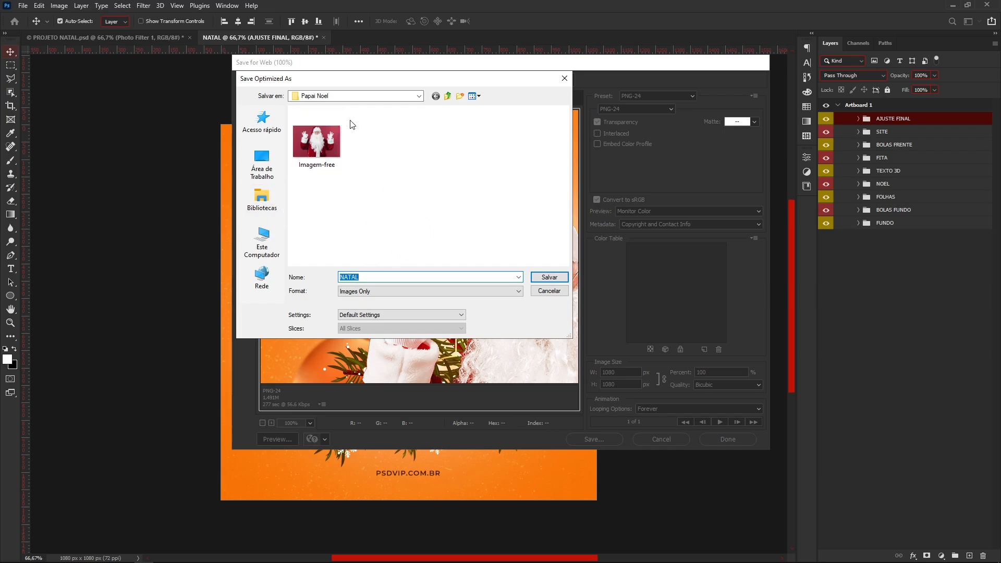
click(549, 277)
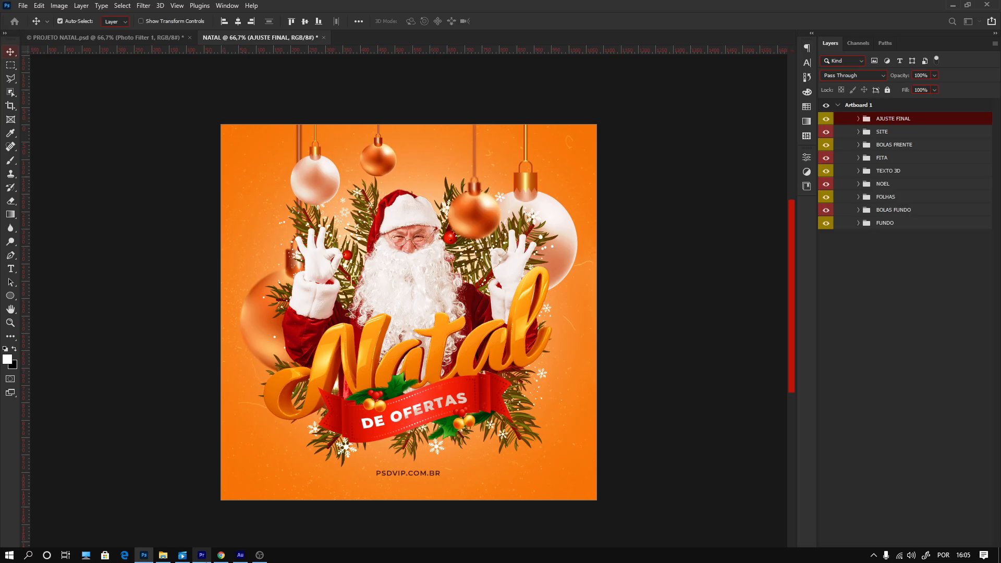
- Switch to Chrome and upload NATAL.png to tinypng.com for compression
click(221, 554)
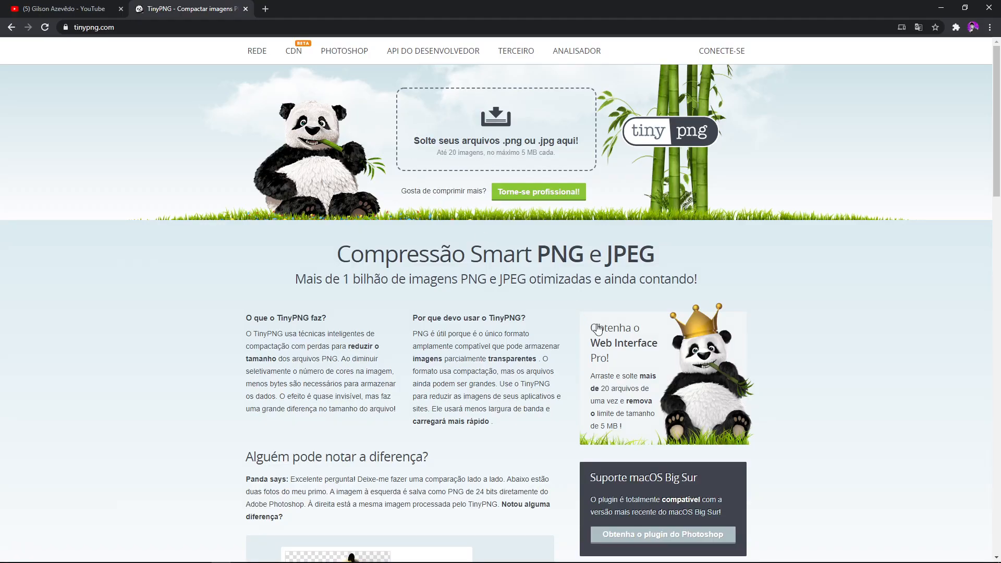
click(126, 28)
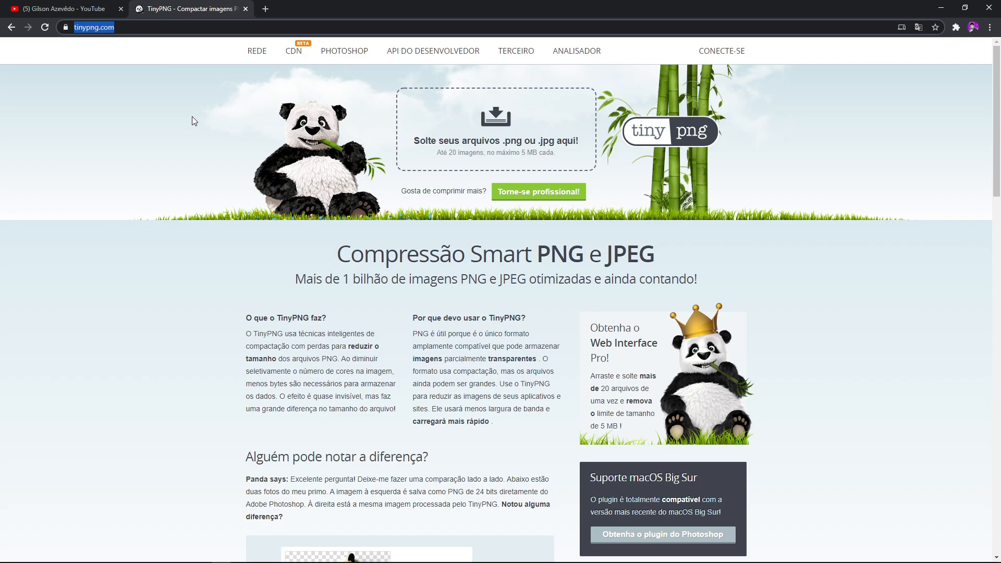
click(531, 125)
click(274, 172)
click(825, 545)
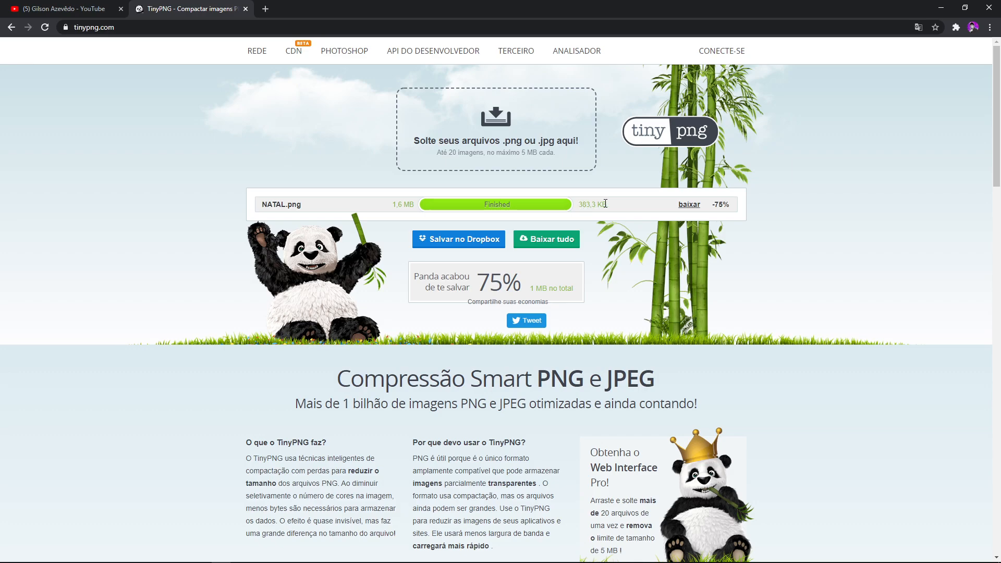
- Download the compressed PNG under the name NATAL 2
click(688, 205)
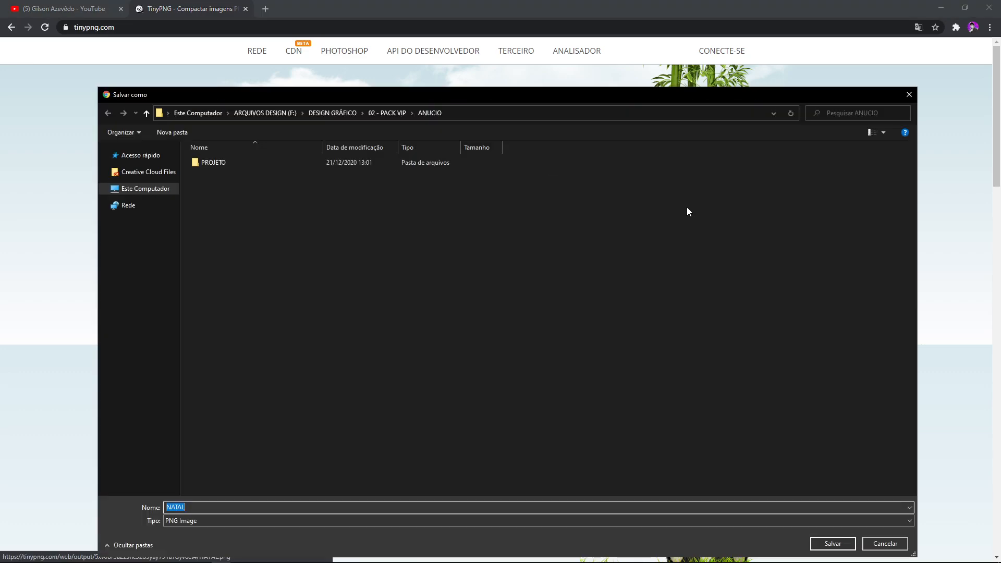
click(246, 511)
text(2)
click(846, 544)
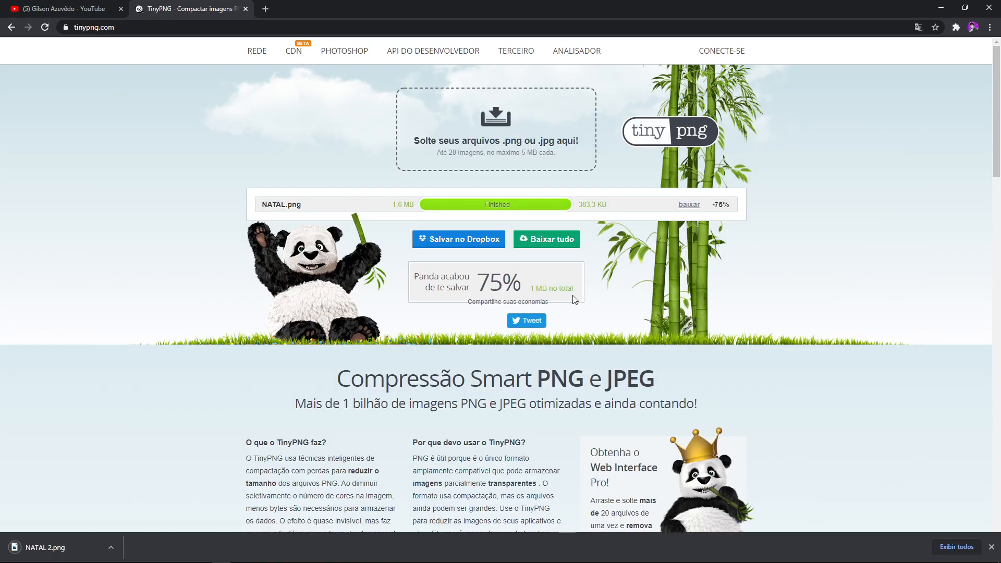
- Switch to File Explorer, open the Papai Noel folder in TUTORIAL FLYER NATAL and select NATAL 2
click(164, 556)
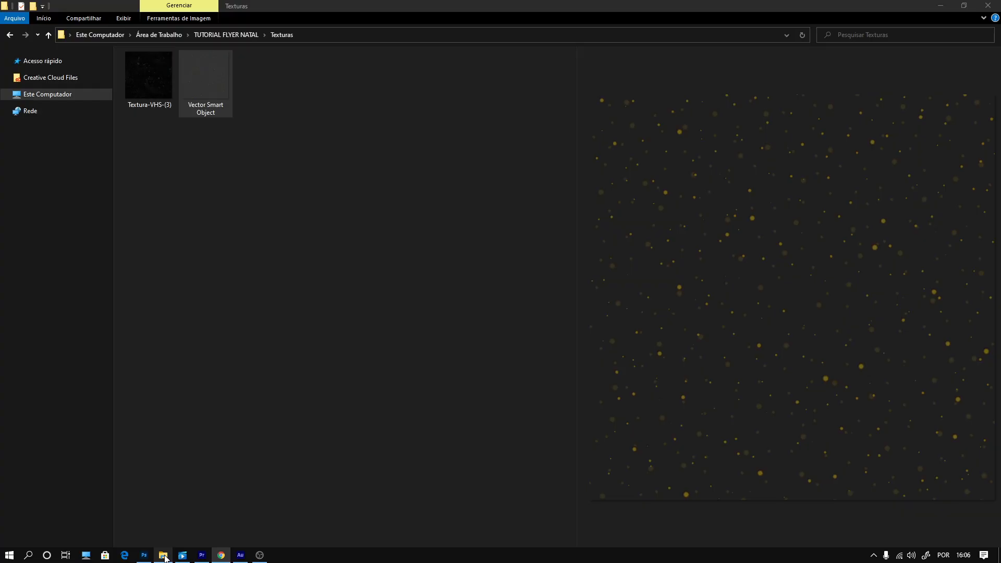
click(10, 35)
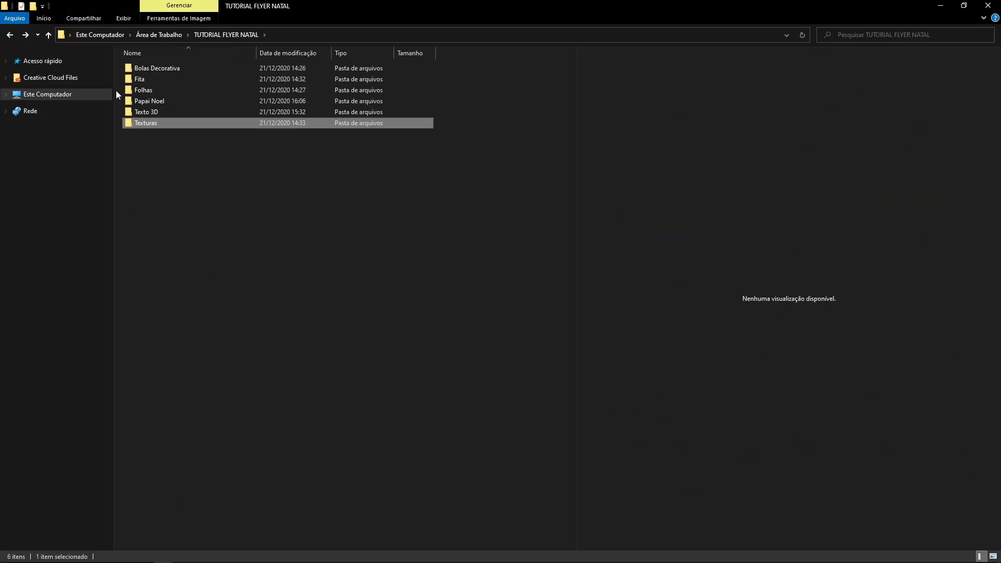
double_click(155, 103)
click(207, 80)
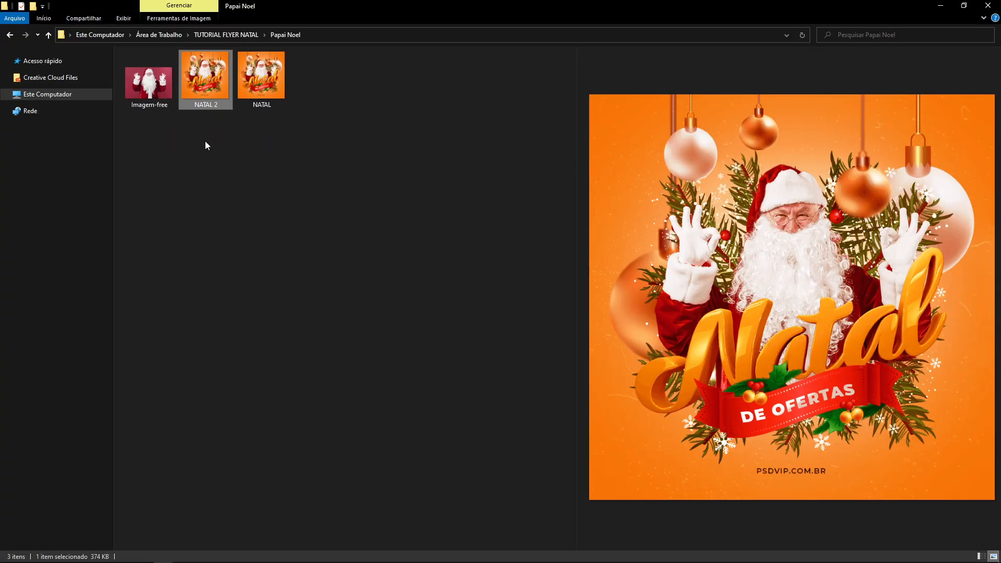
- Check the file size and image dimensions in NATAL 2's properties, and close the dialog
right_click(207, 83)
click(208, 80)
right_click(207, 79)
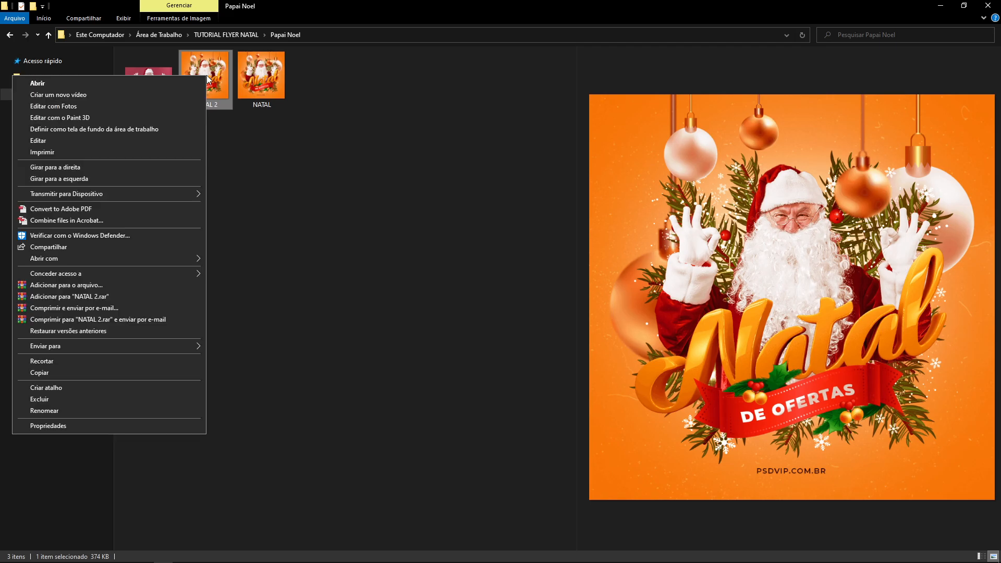
click(77, 431)
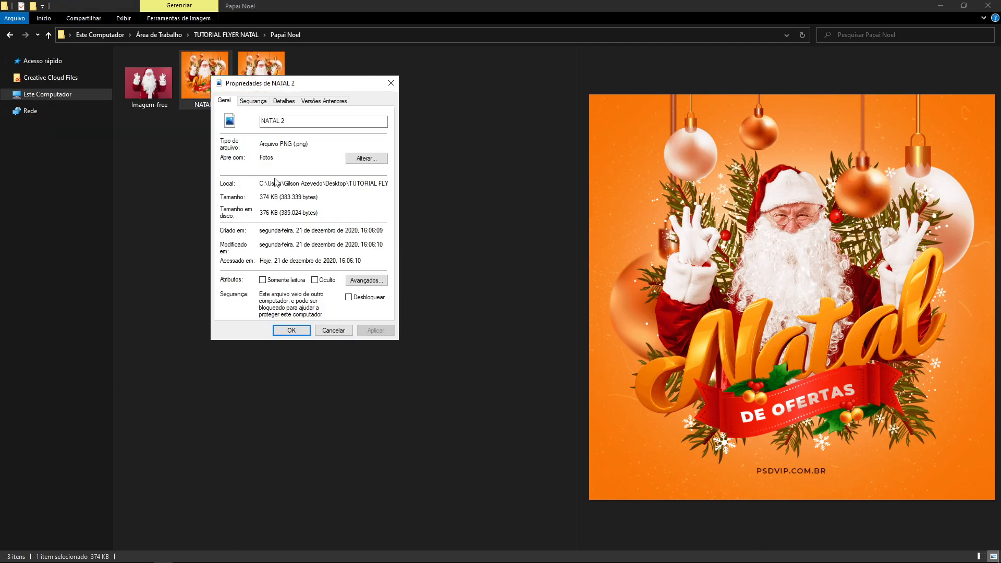
click(283, 102)
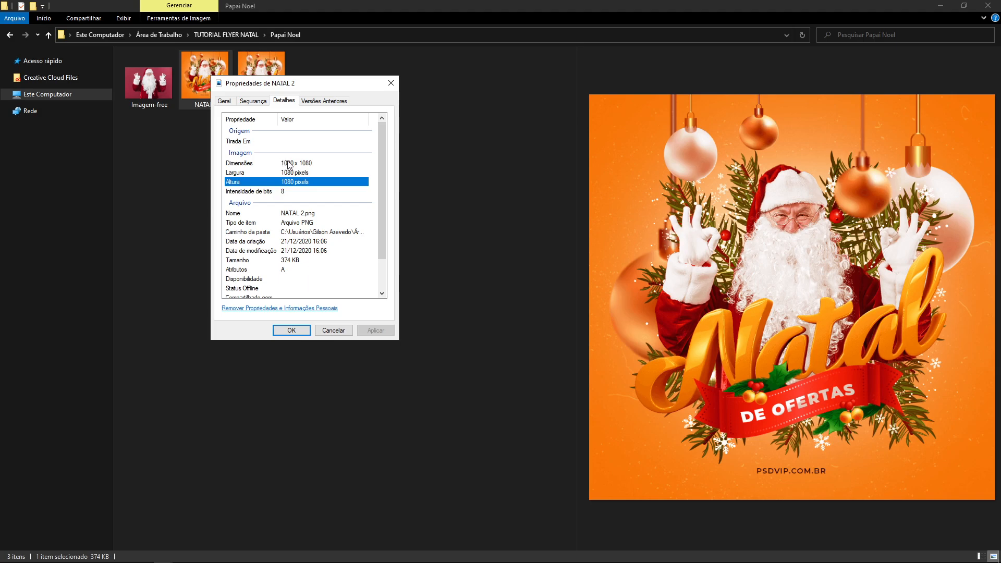
click(389, 83)
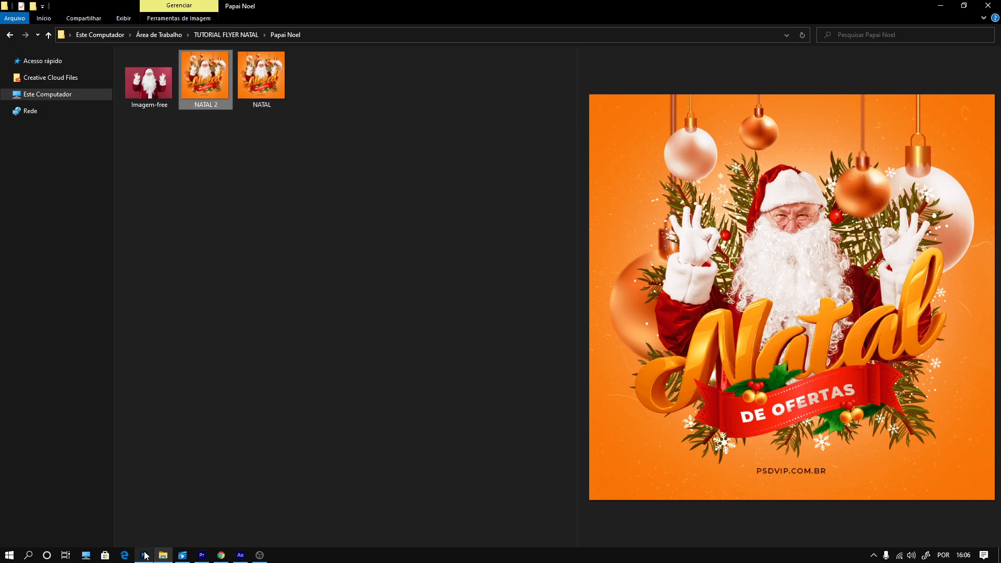
- Switch to Photoshop and try an export size of 800 × 800 px in Save for Web, cancelling without saving
click(144, 555)
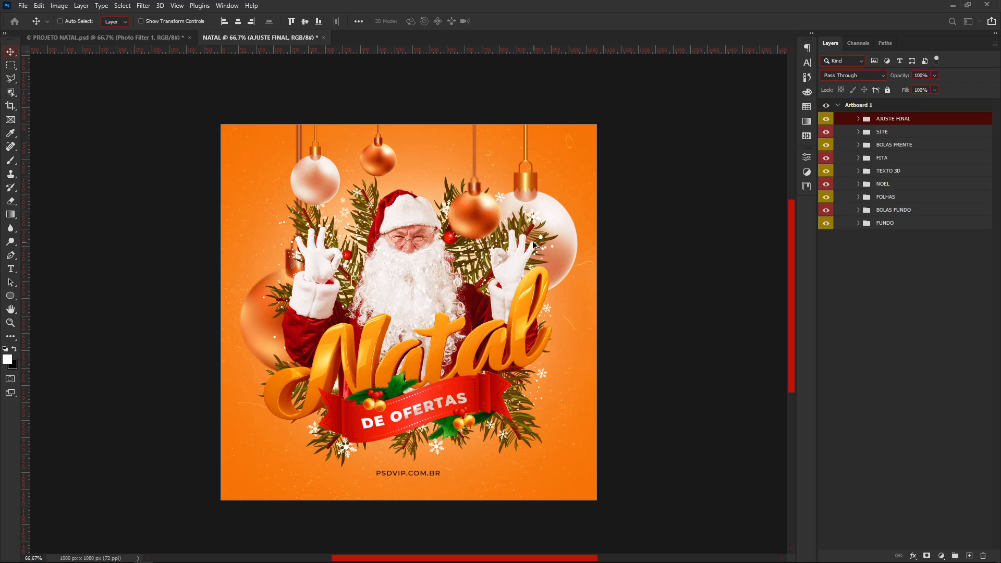
key(ctrl+alt+shift+s)
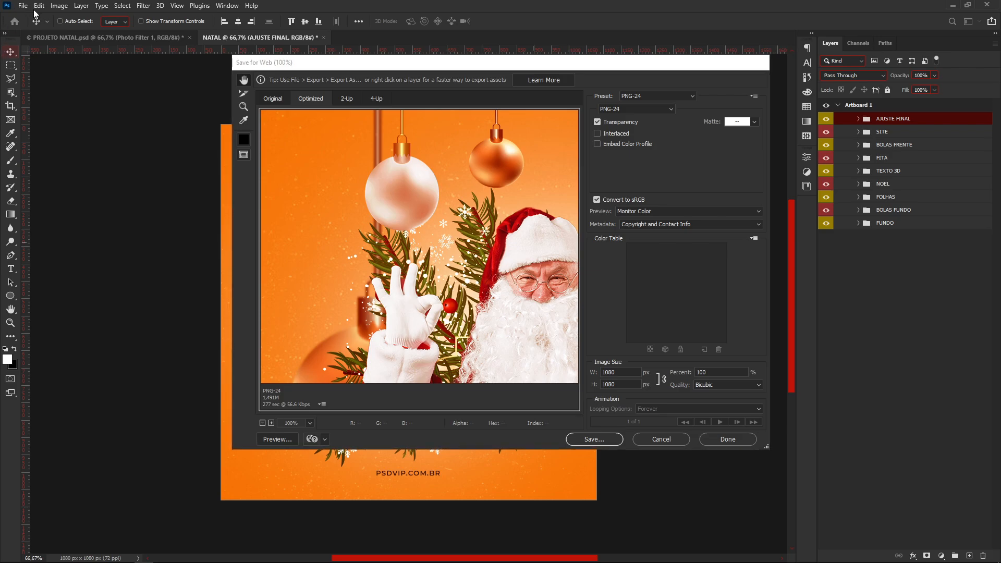
click(635, 367)
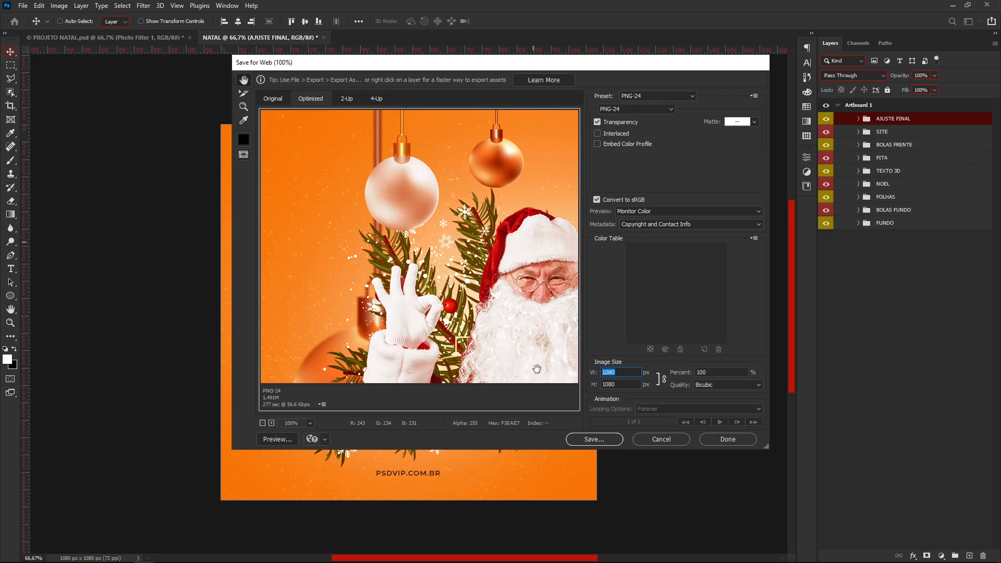
text(800)
click(620, 381)
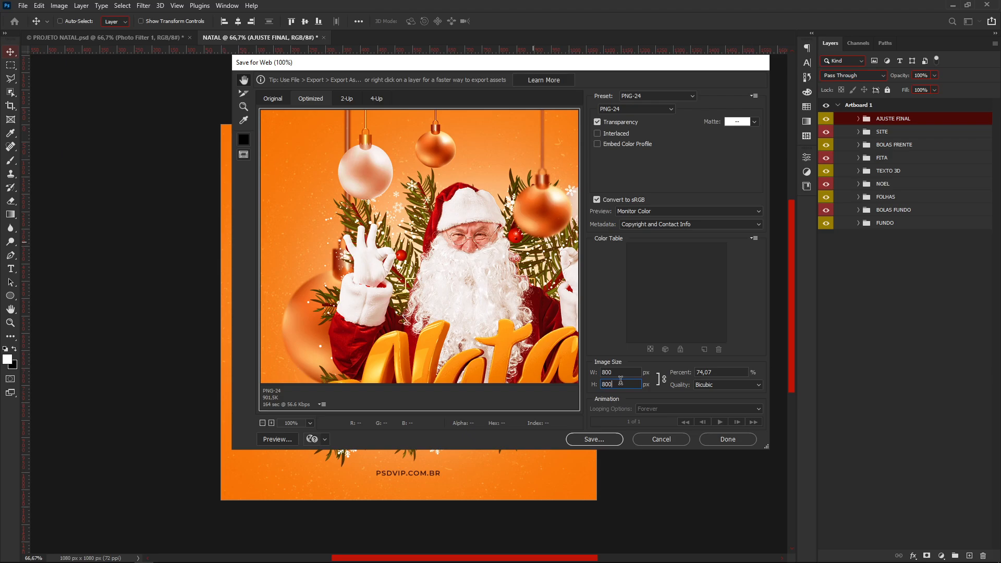
key(ctrl)
click(661, 440)
- Switch to Chrome, compress NATAL 2.png with TinyPNG, and return to Photoshop
mouse_move(257, 553)
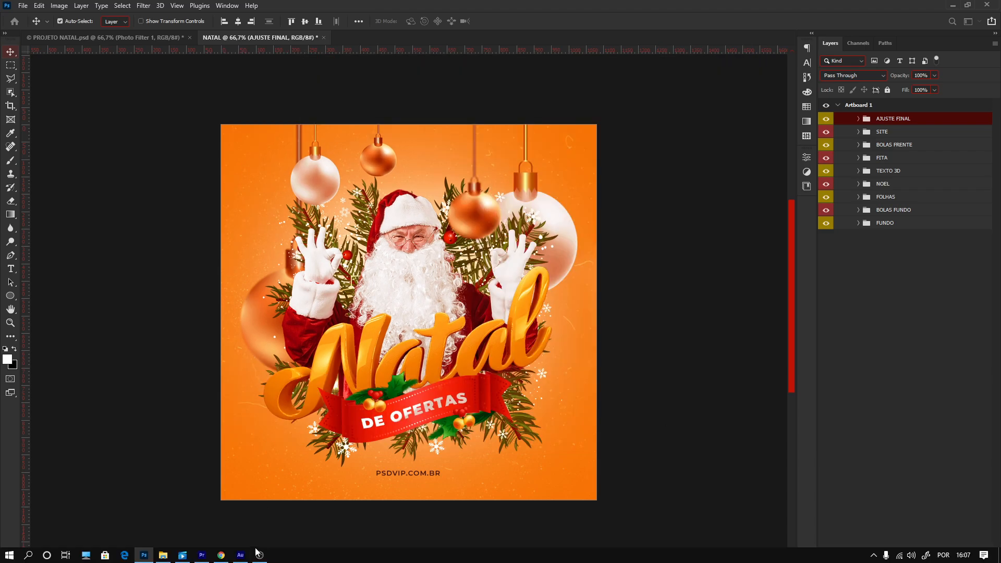
click(221, 554)
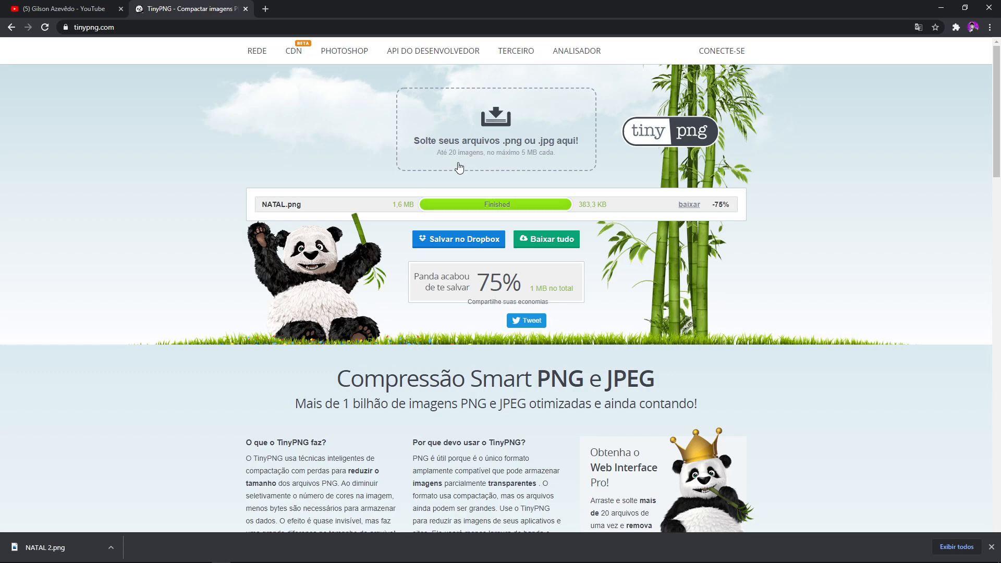
click(469, 138)
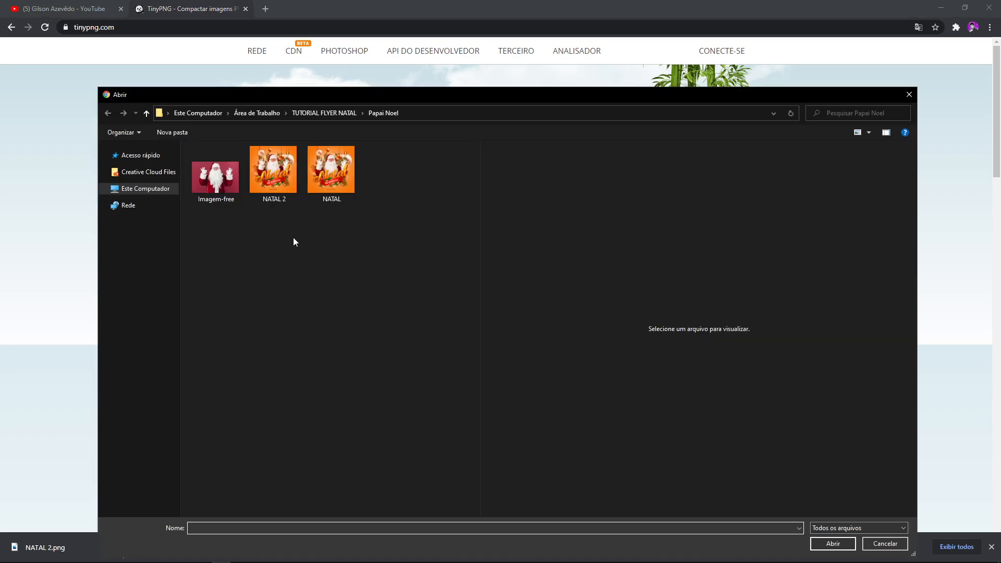
click(284, 172)
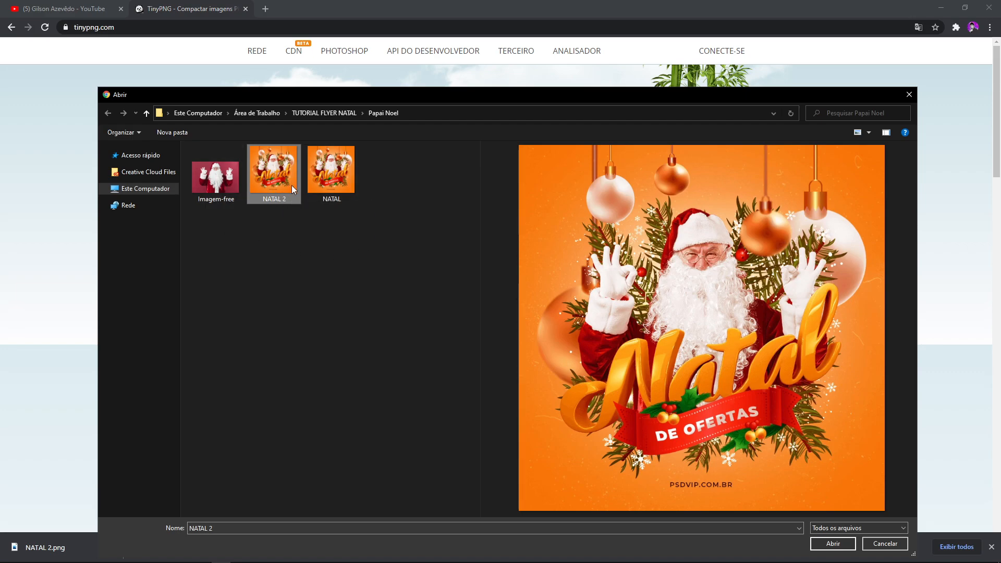
click(831, 543)
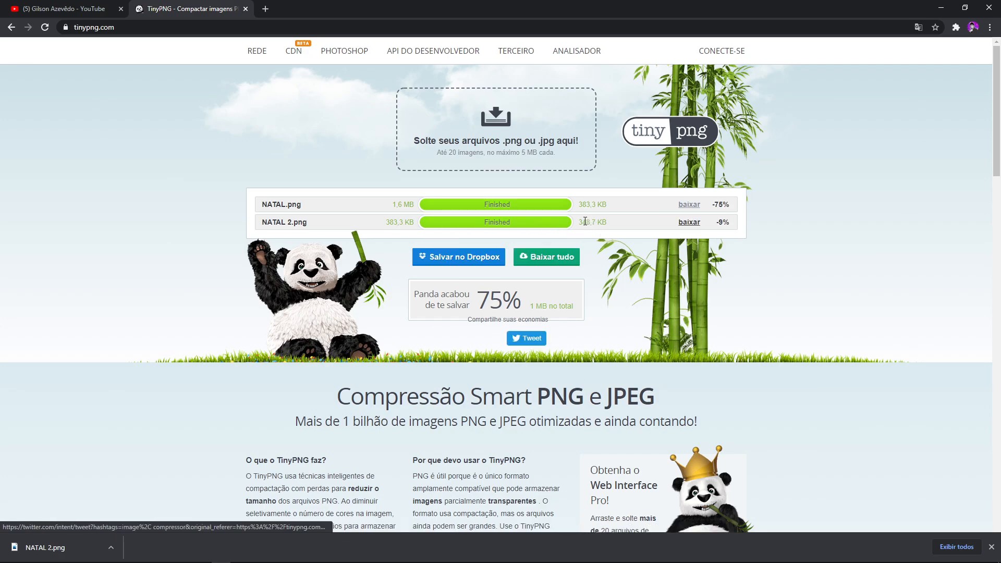
click(146, 553)
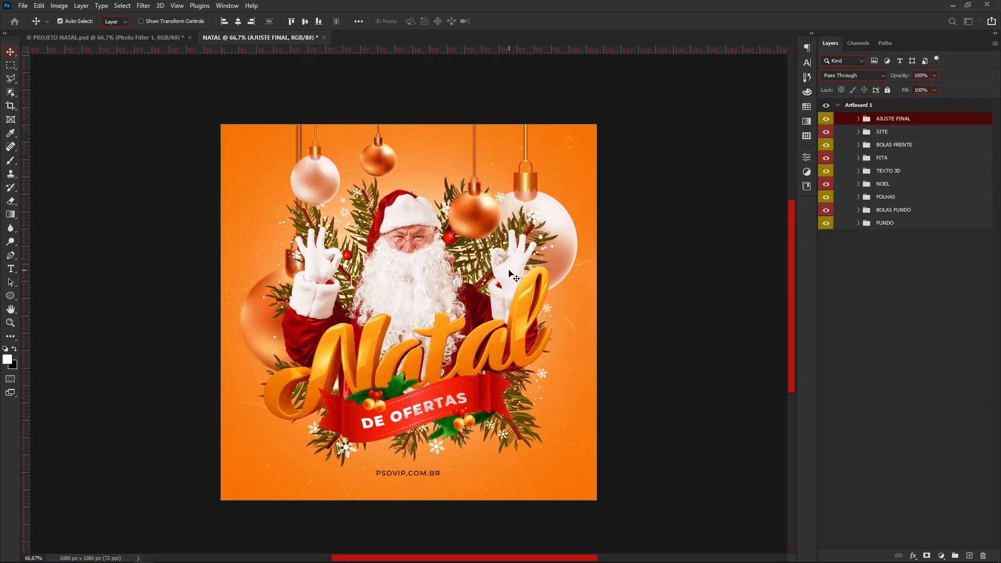